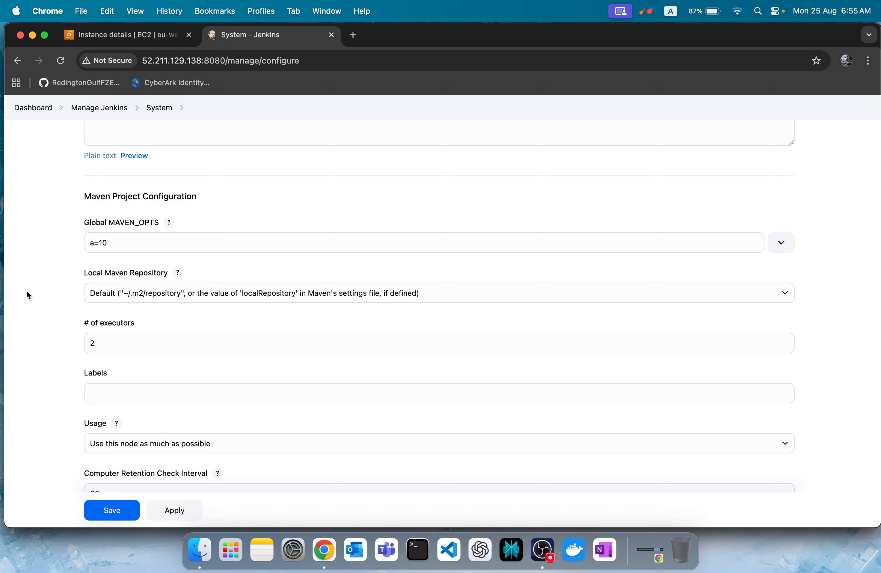
Step: Clear the Global MAVEN_OPTS value under Maven Project Configuration
triple_click(184, 239)
key("BackSpace")
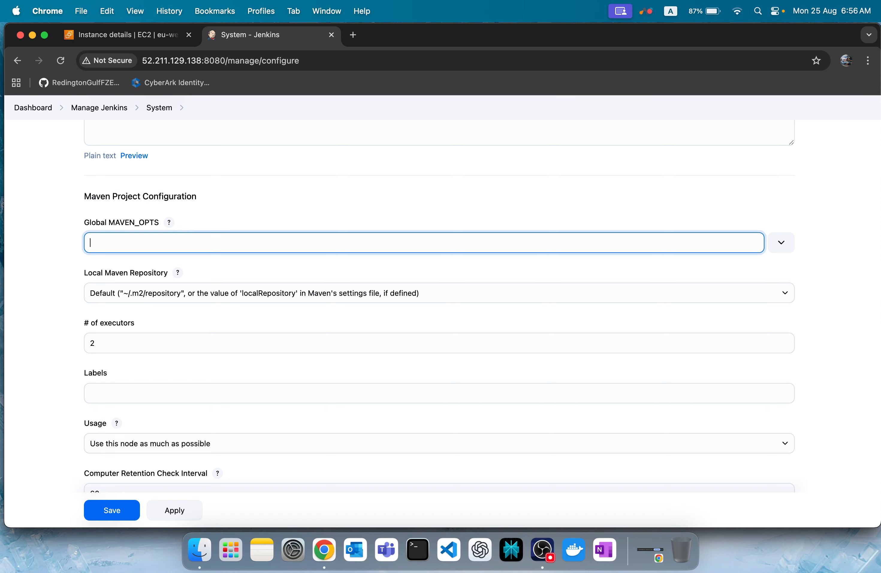
left_click(59, 311)
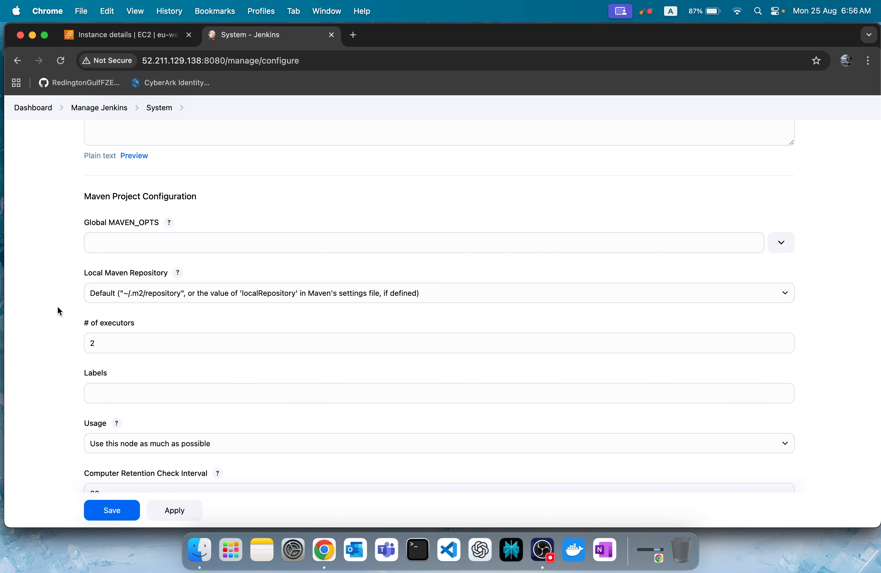
Step: Examine the available options for the Local Maven Repository without changing the selection
scroll(59, 311, "down", 3)
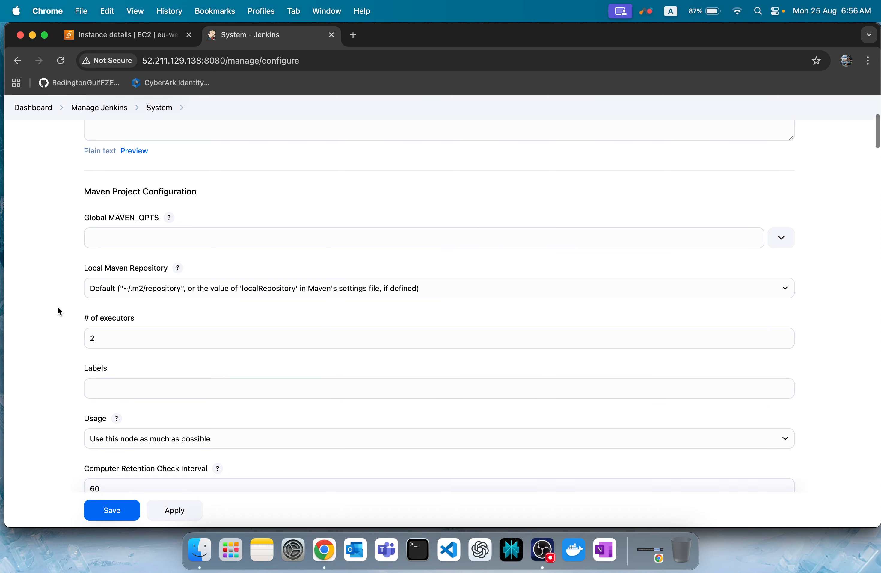
left_click(209, 248)
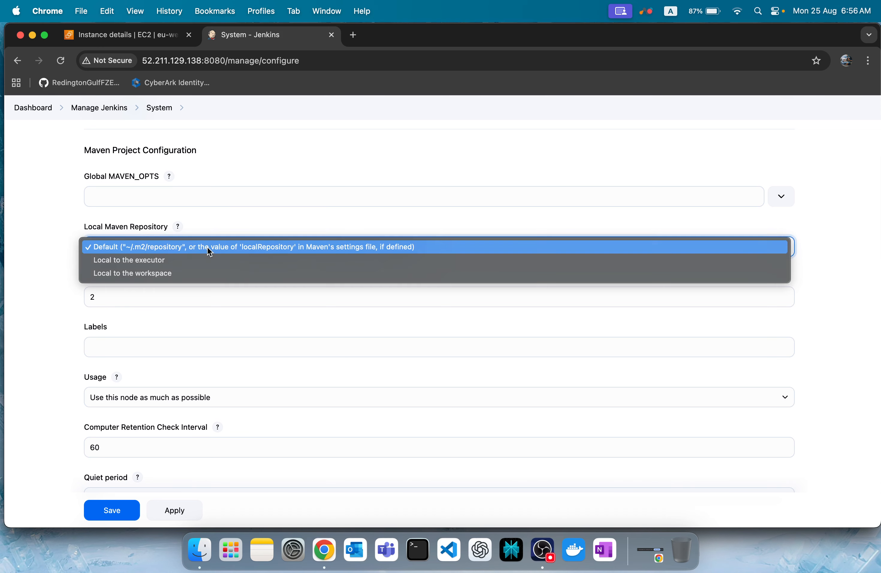
left_click(46, 284)
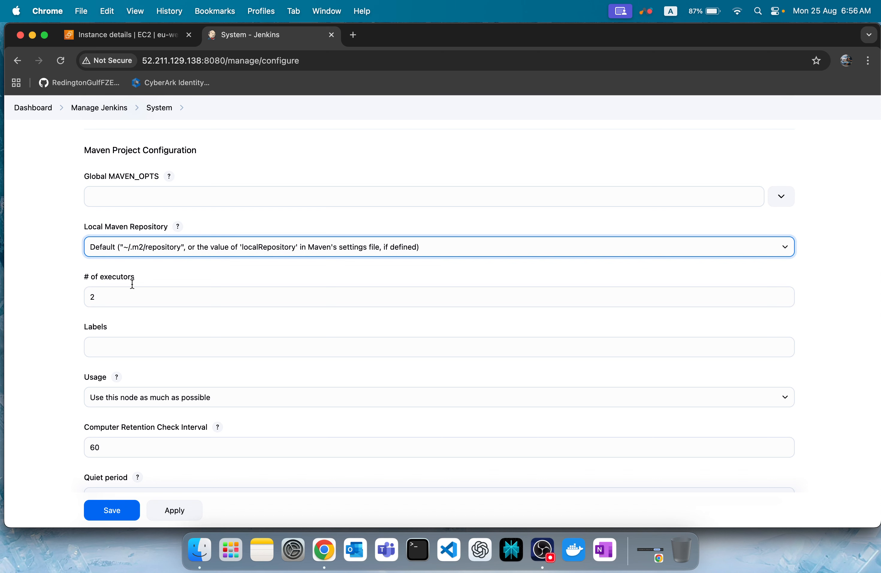
Step: Locate the number of executors setting, open the Jenkins dashboard in a separate tab and expand the Build Executor Status
left_click(115, 297)
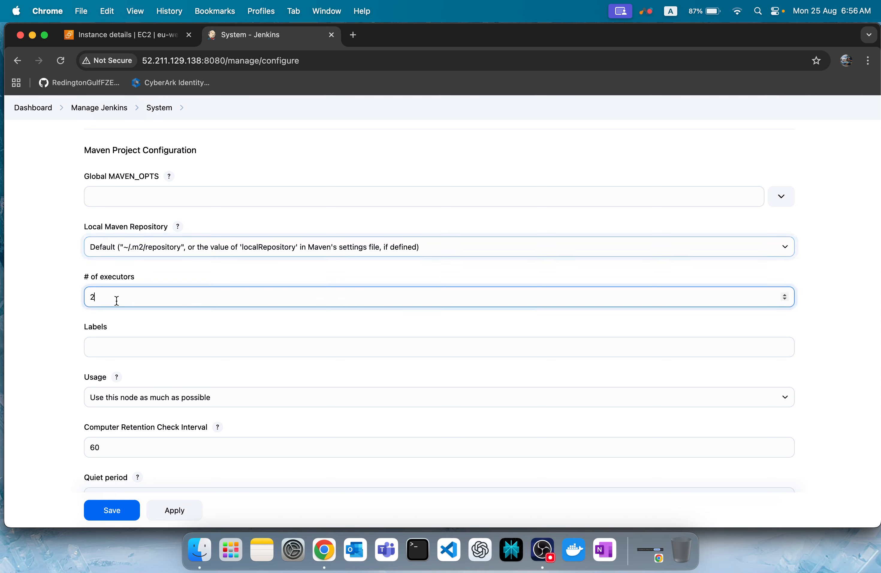
left_click(47, 293)
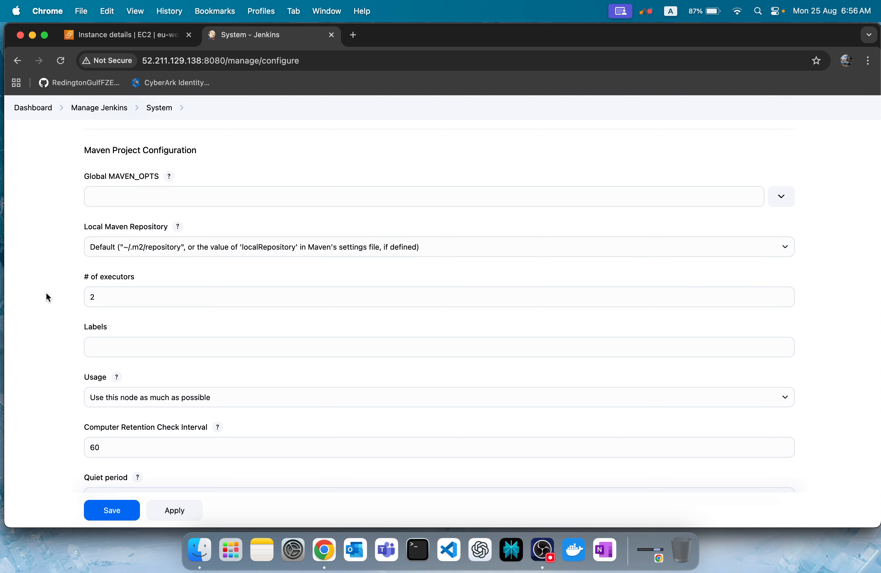
left_click(38, 108, "super")
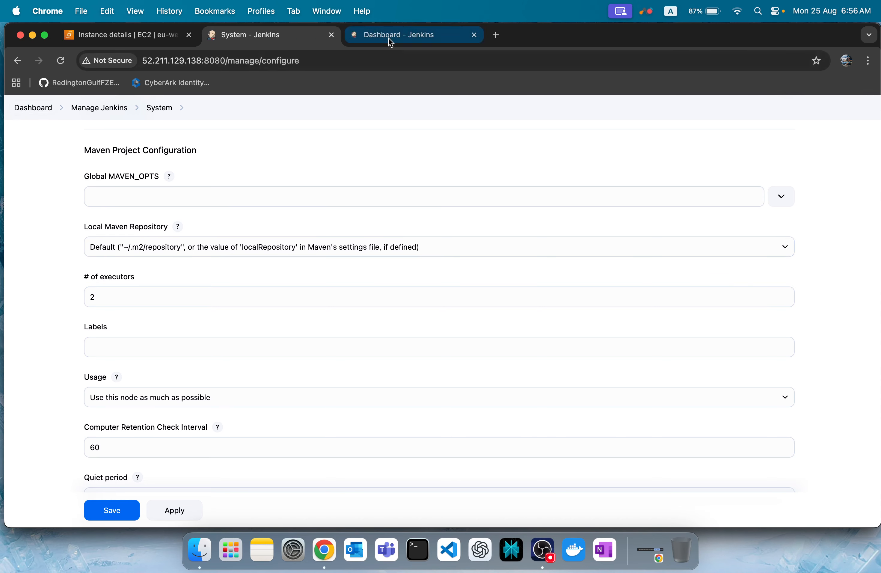
left_click(388, 37)
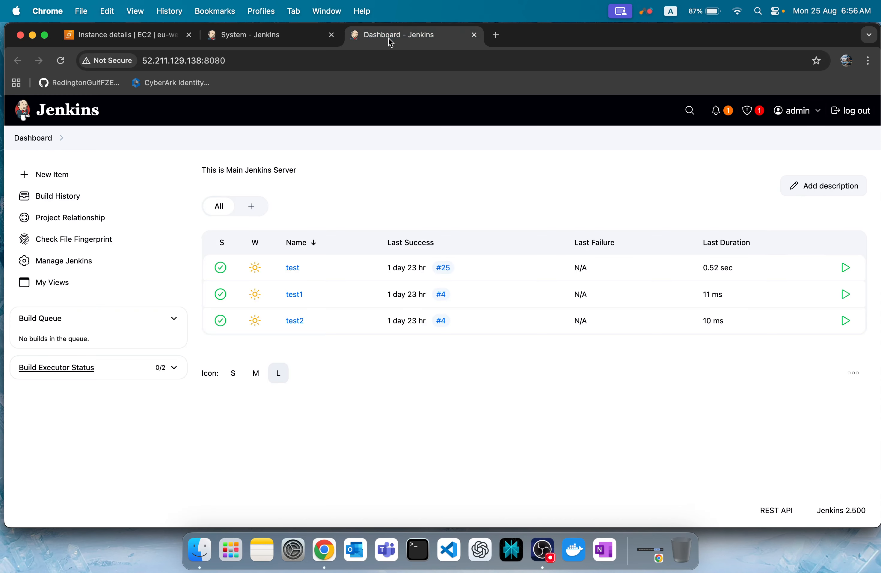
left_click(173, 367)
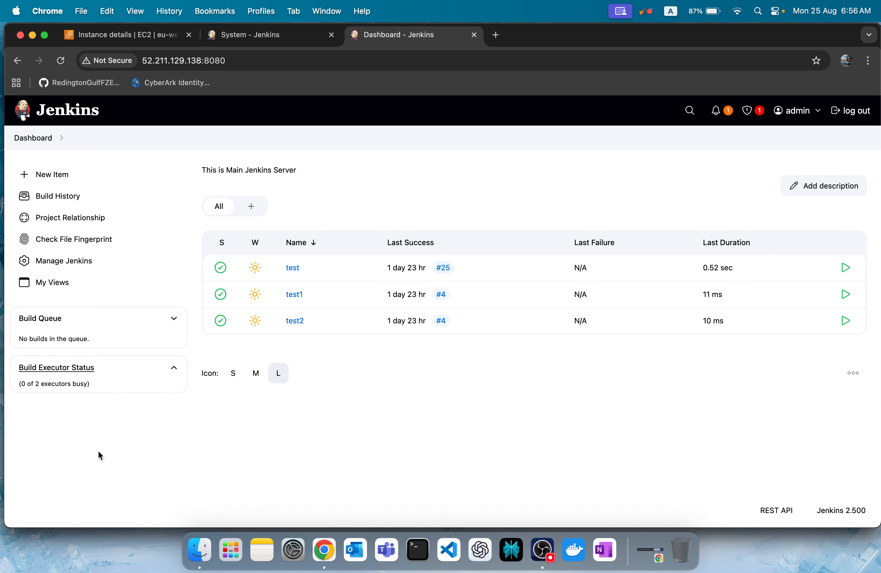
Step: Compare the number of executors in the System configuration with the Build Executor Status on the dashboard
left_click(256, 42)
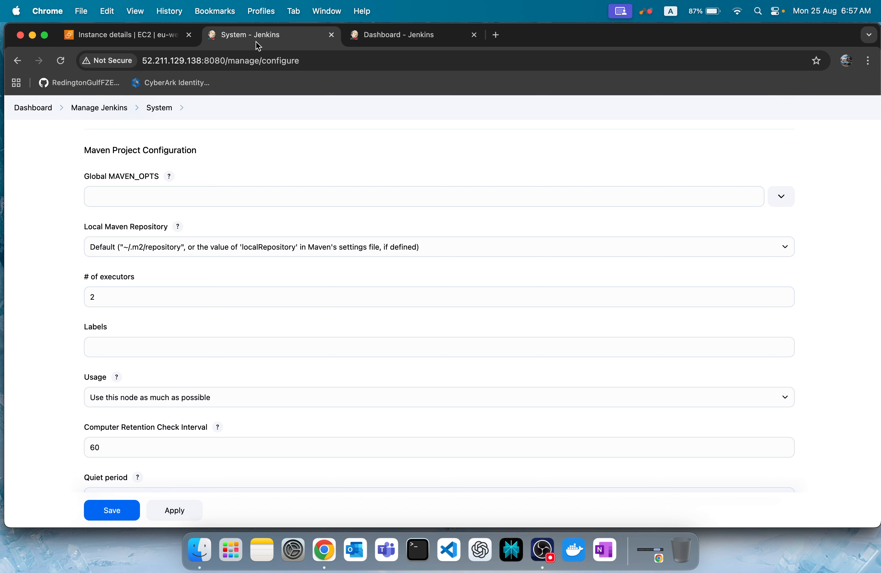
left_click(119, 287)
left_click(32, 293)
left_click(403, 38)
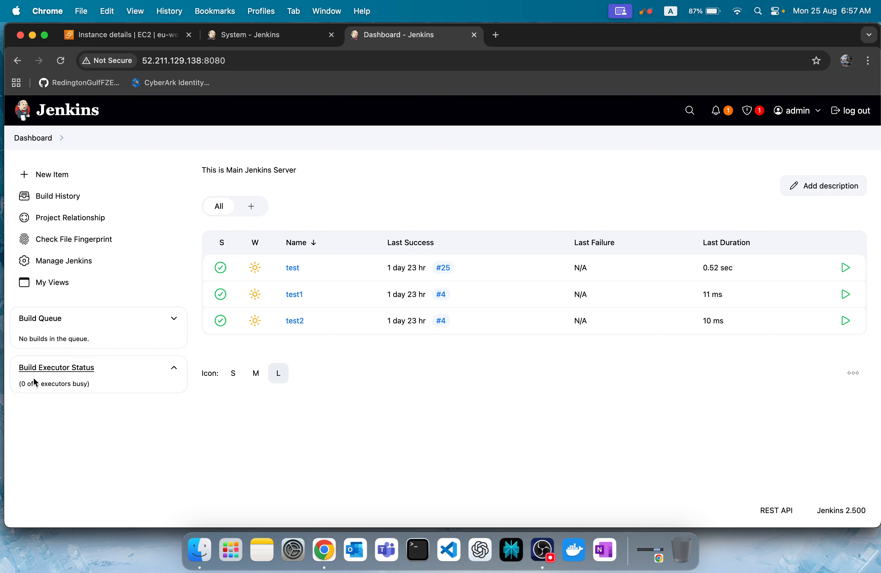
Step: Set the number of executors to 20 in the System configuration and save it
left_click(236, 34)
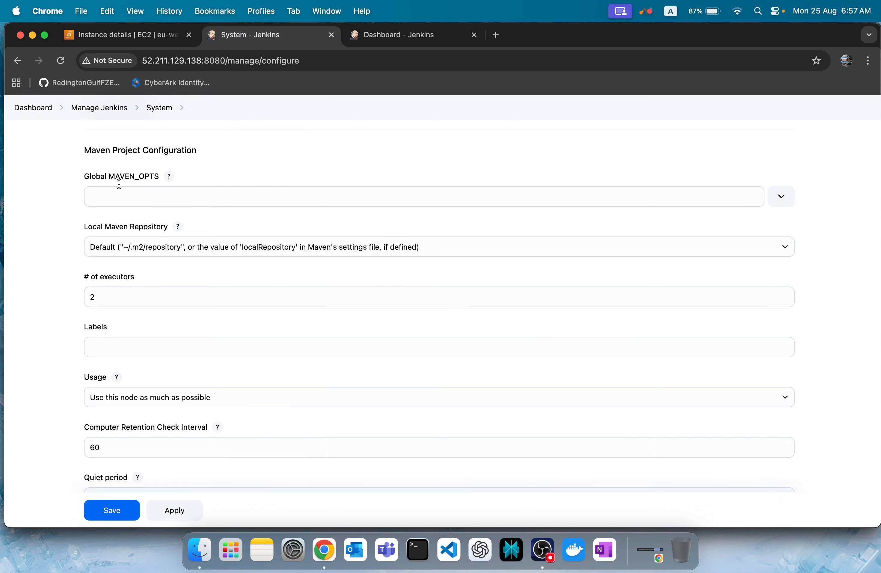
left_click(103, 300)
type("0")
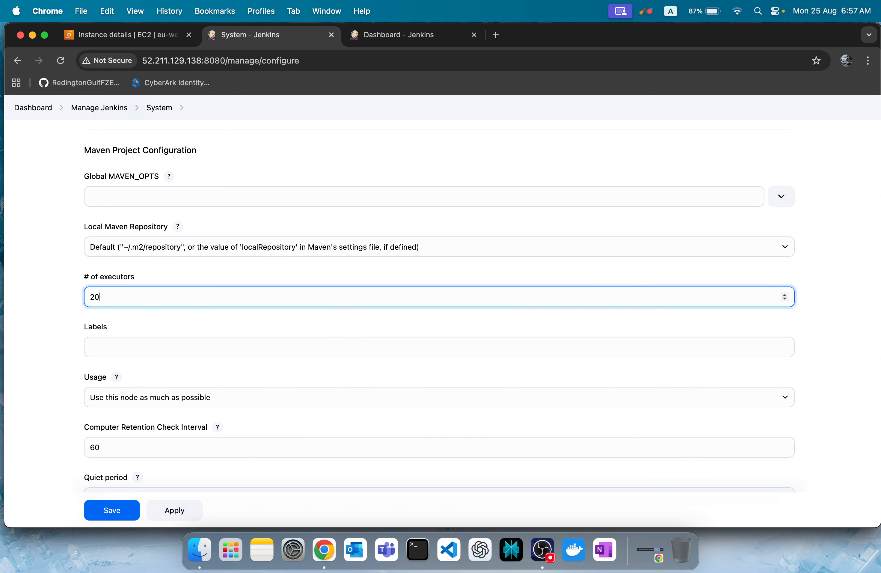
left_click(32, 309)
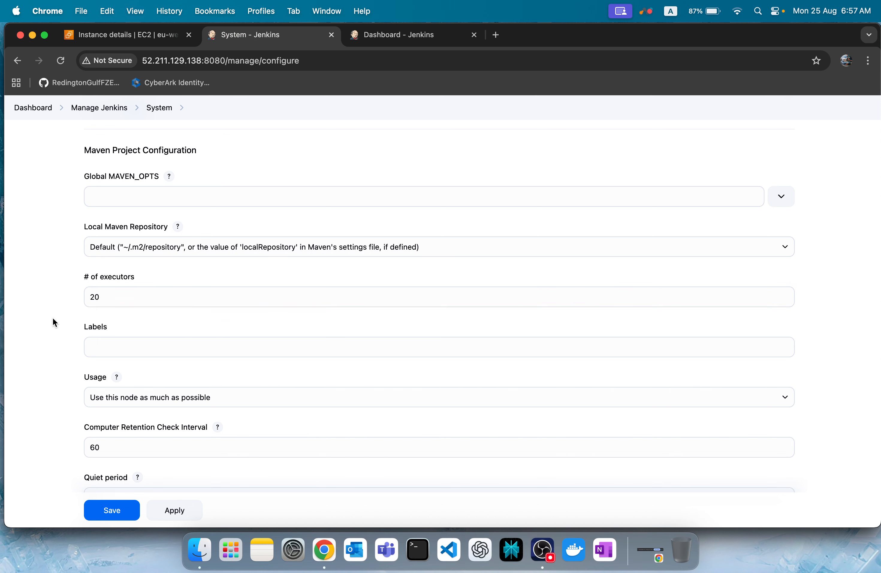
left_click(118, 517)
Step: Reload the dashboard, check the Build Executor Status and close the duplicate dashboard tab
left_click(374, 33)
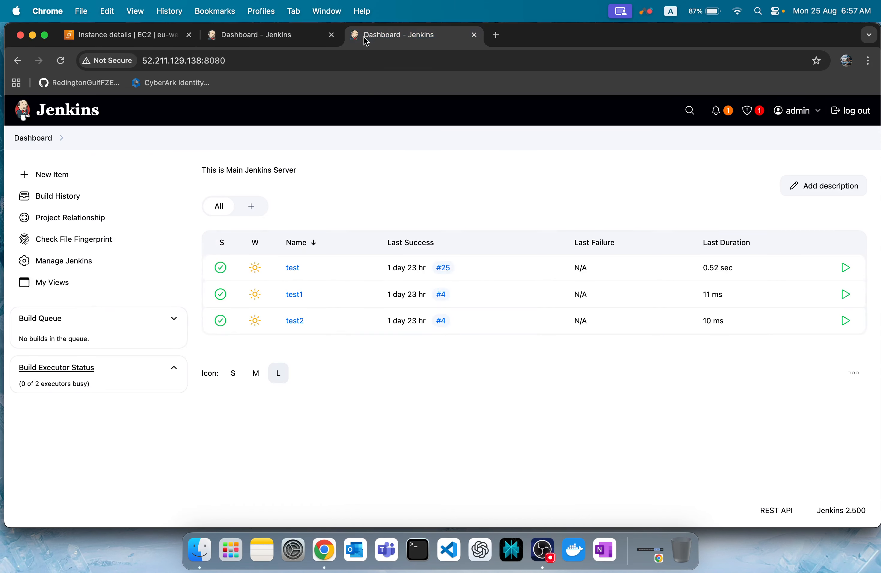
left_click(62, 65)
left_click(286, 35)
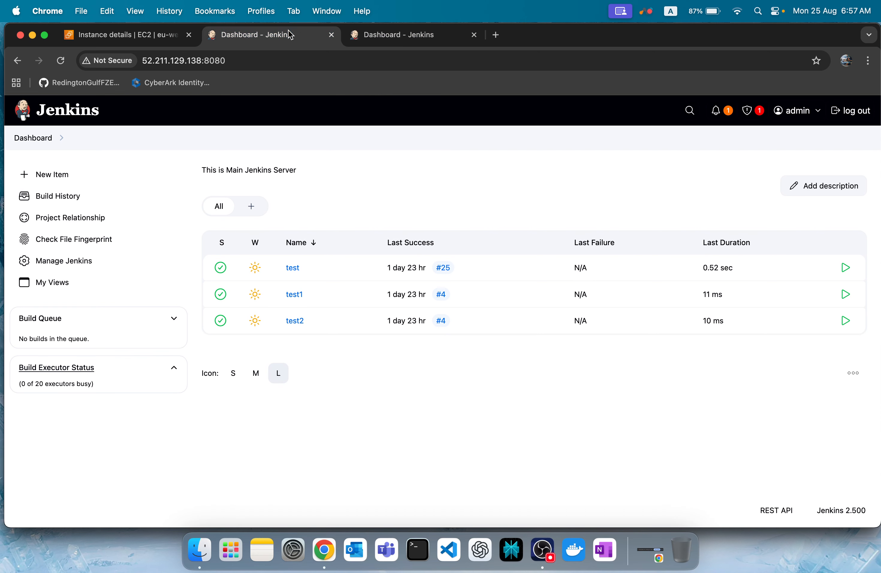
left_click(474, 36)
triple_click(41, 387)
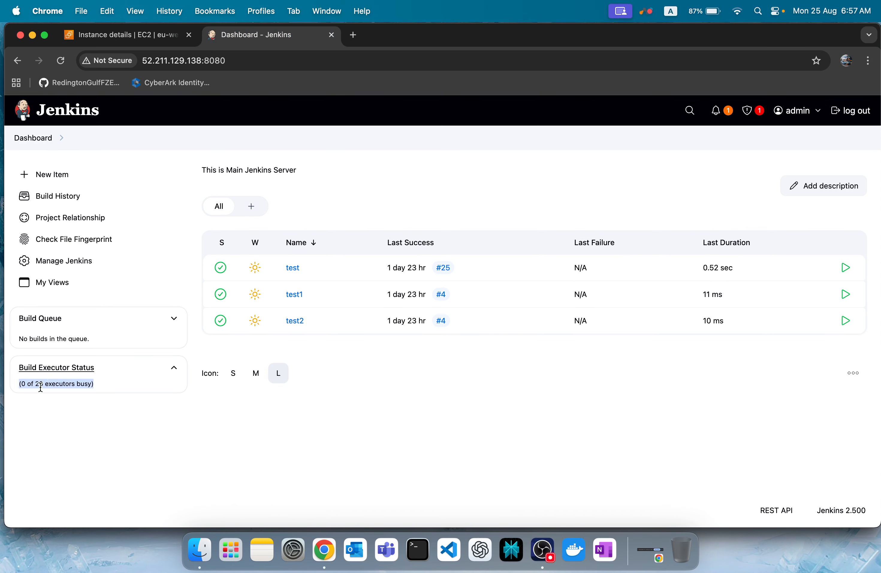
Step: Reopen the System configuration from Manage Jenkins and enter main as the node's label
left_click(63, 256)
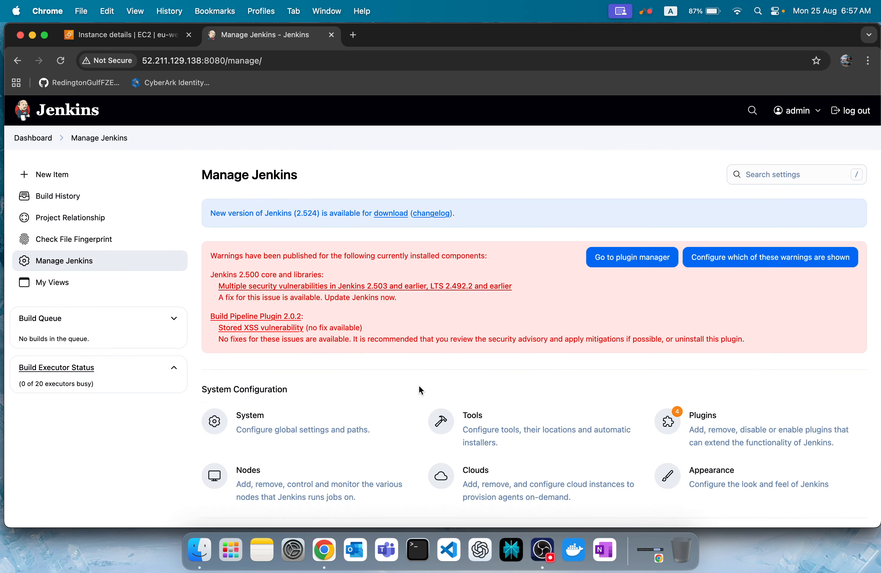
left_click(311, 417)
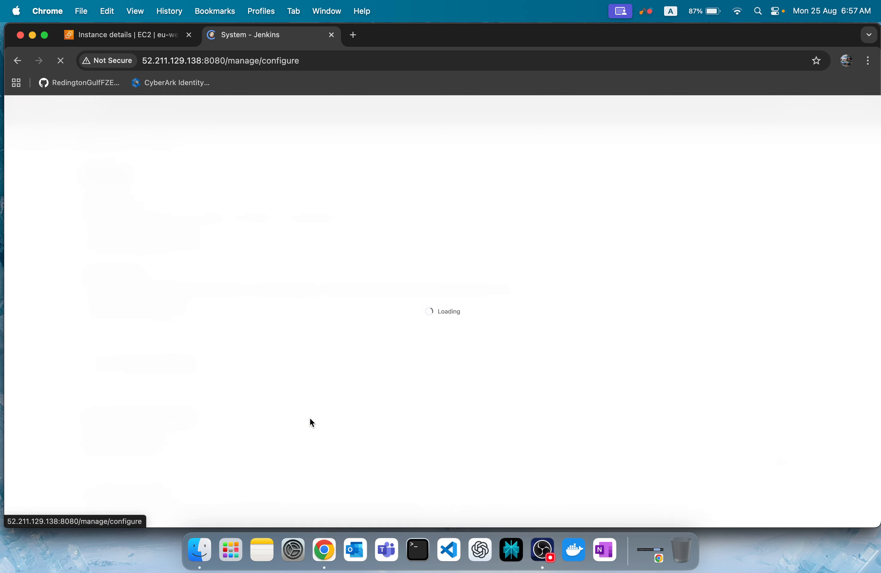
scroll(152, 419, "down", 5)
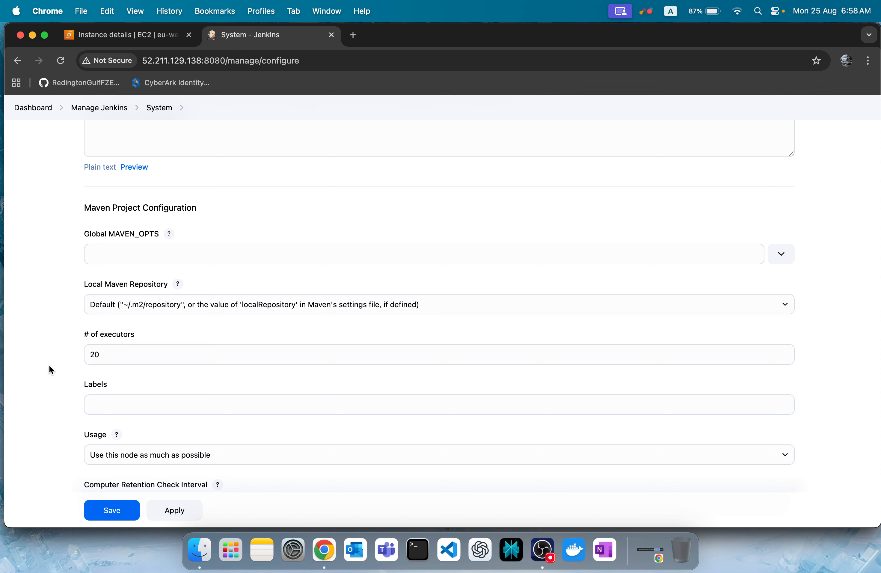
scroll(51, 370, "down", 3)
left_click(135, 347)
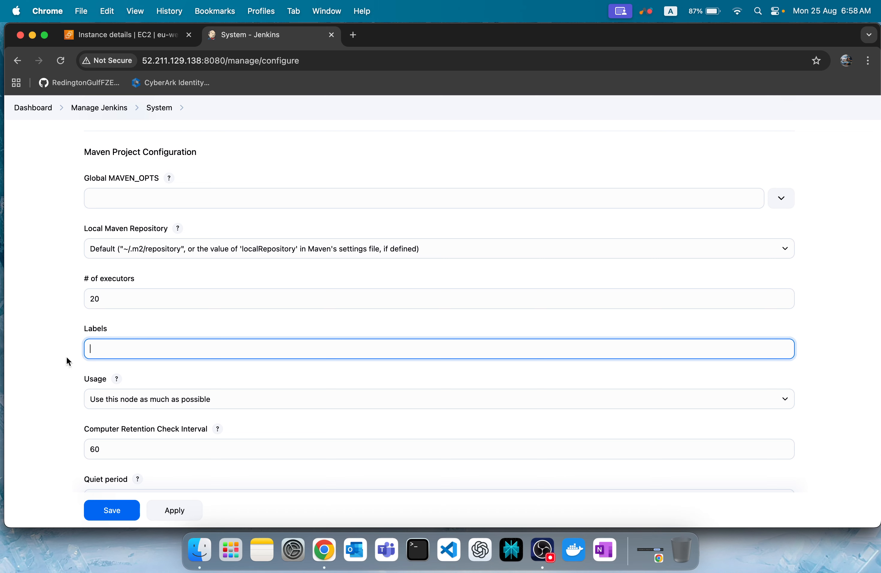
left_click(46, 345)
left_click(178, 355)
type("main")
left_click(33, 360)
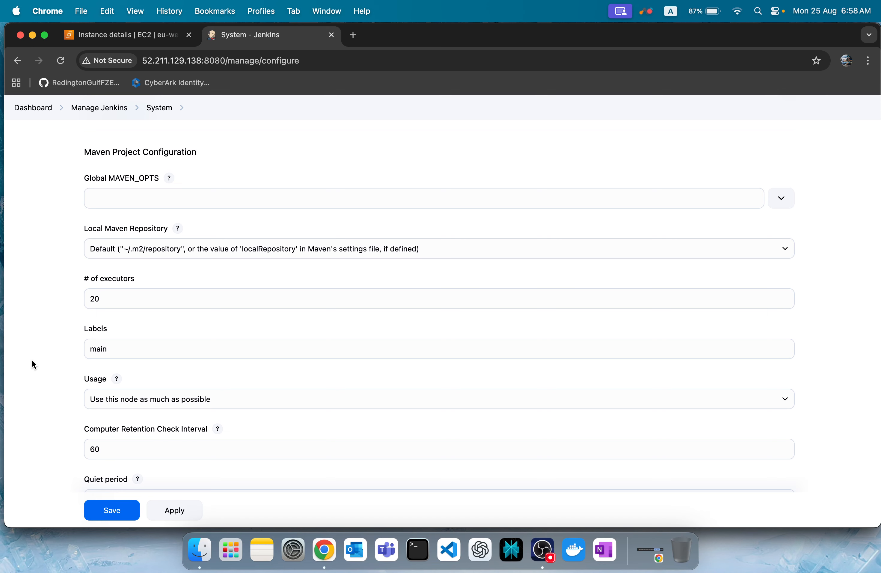
Step: Examine the Usage options for the node, keeping "Use this node as much as possible" selected
scroll(32, 360, "down", 5)
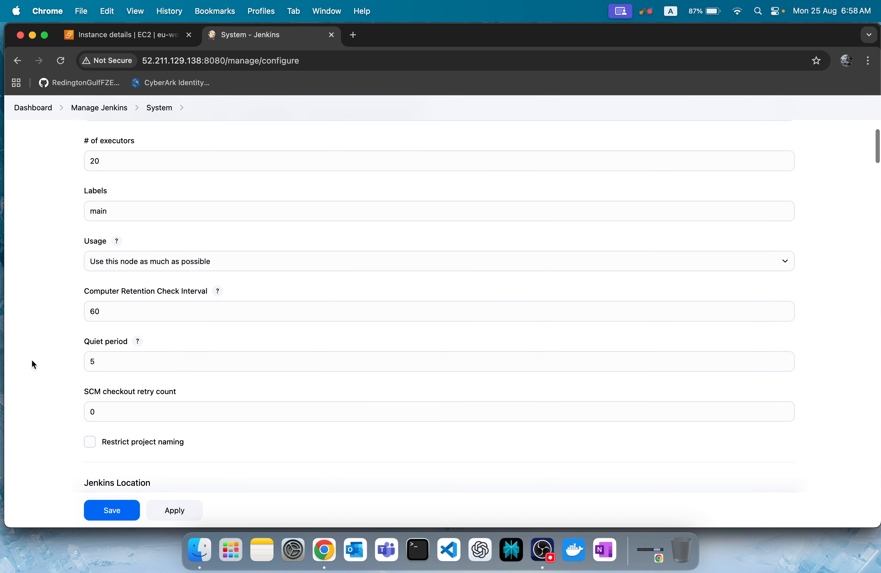
left_click(180, 261)
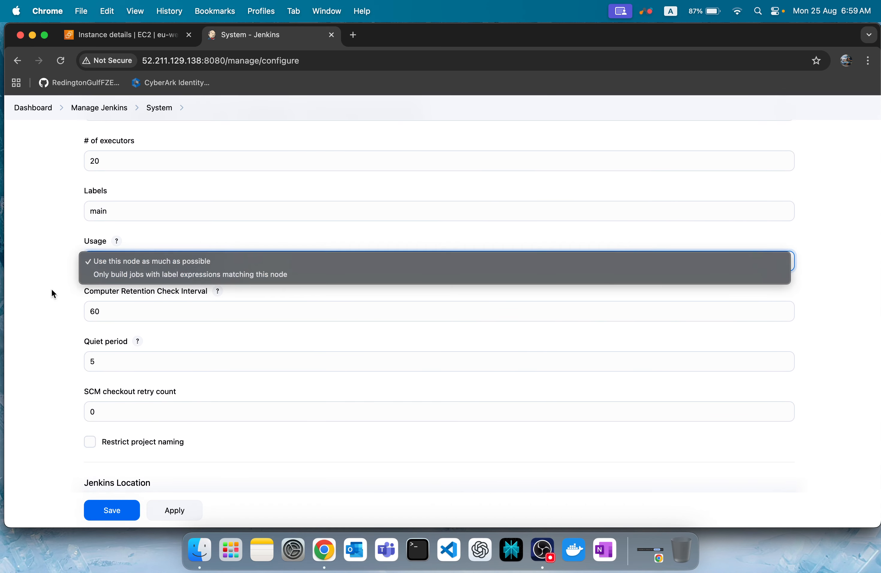
left_click(32, 284)
left_click(117, 263)
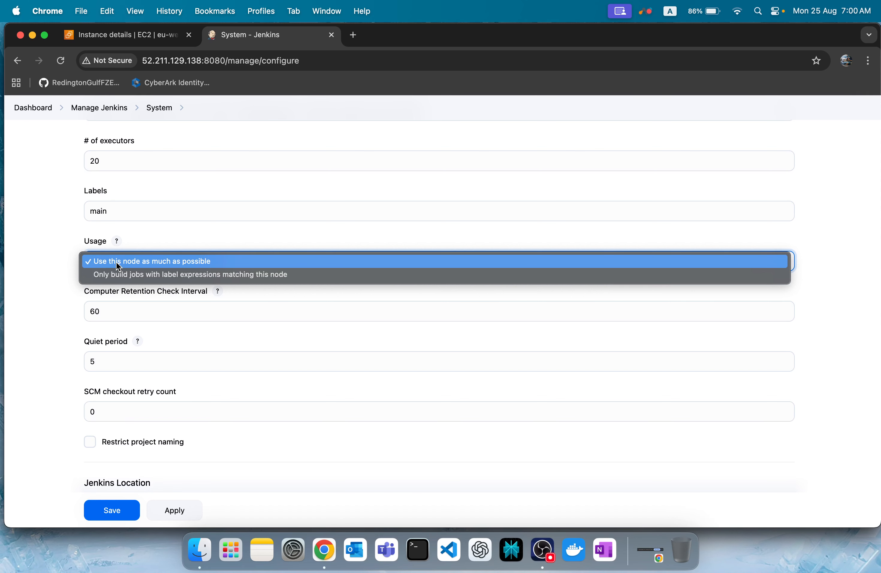
left_click(42, 282)
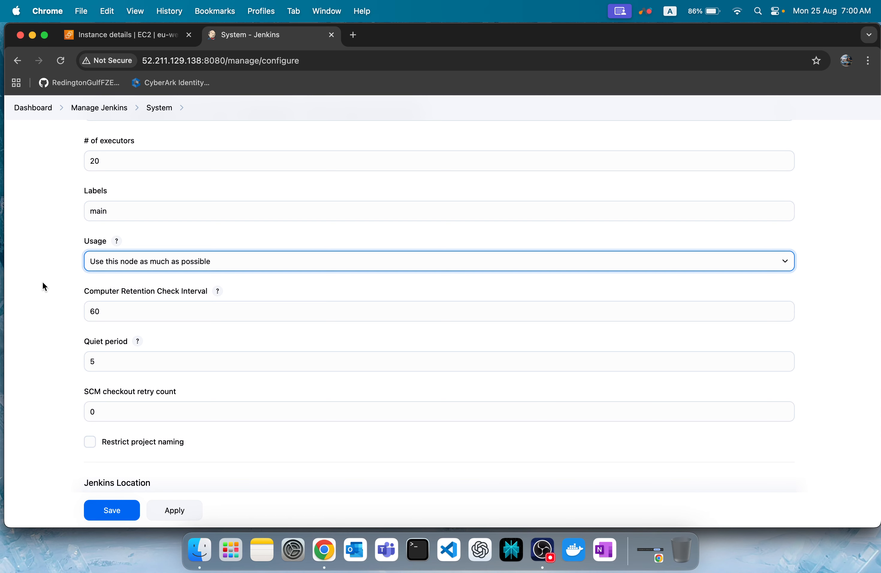
Step: Examine the Quiet period and SCM checkout retry count settings
left_click(51, 358)
scroll(51, 357, "down", 3)
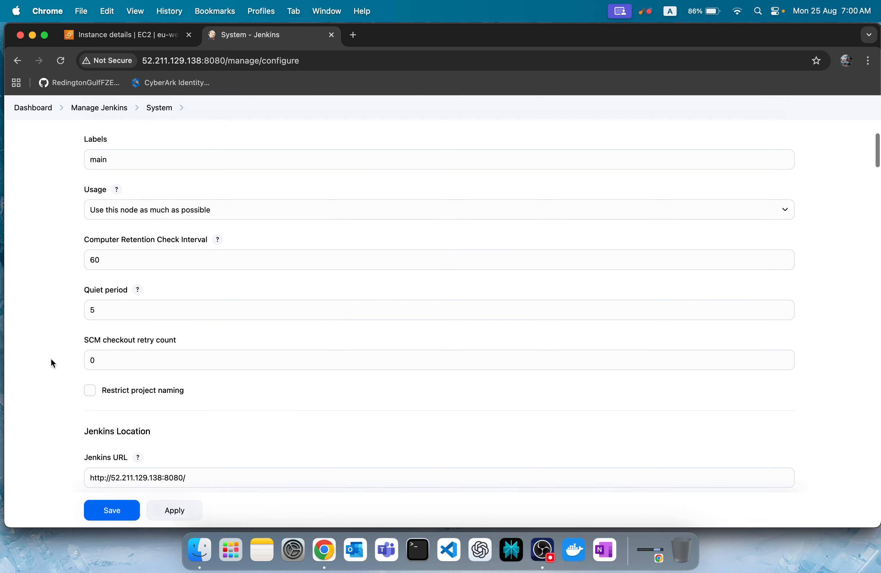
left_click(132, 287)
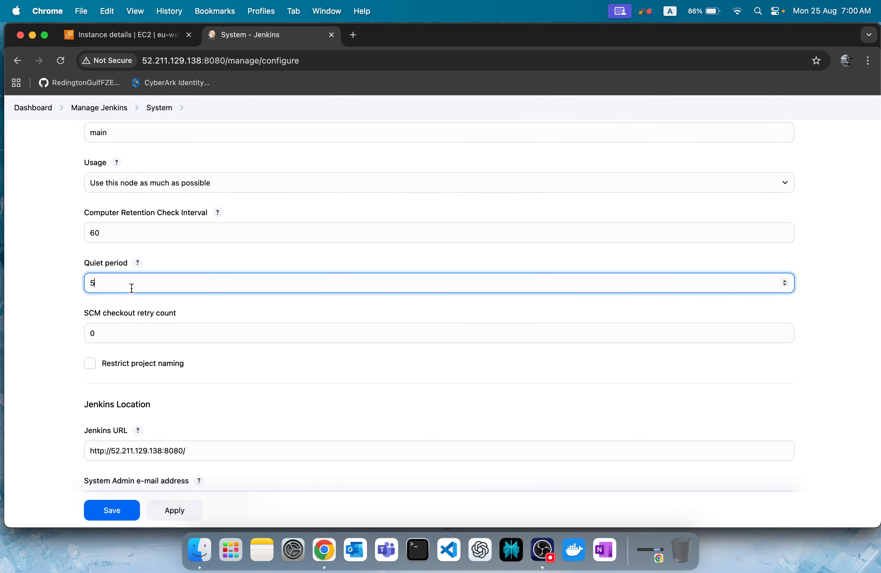
left_click(28, 323)
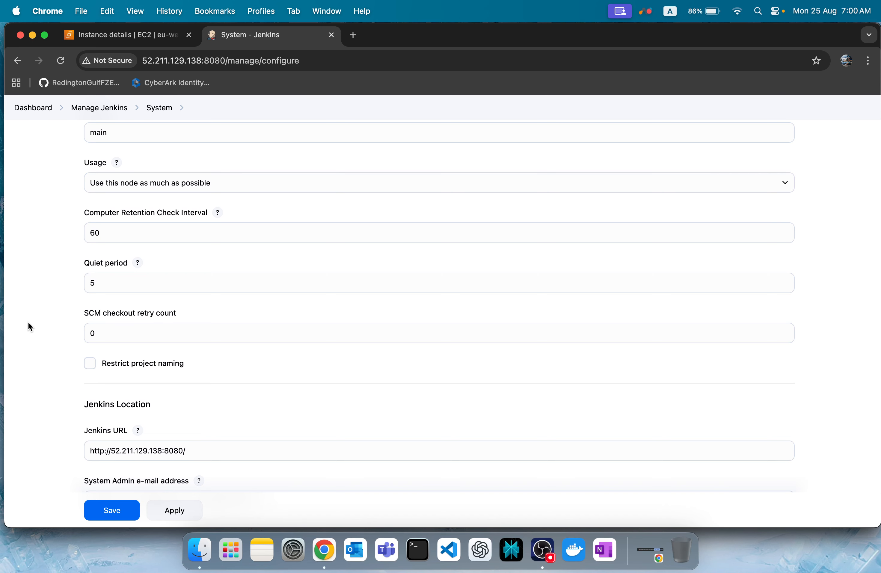
scroll(30, 326, "down", 4)
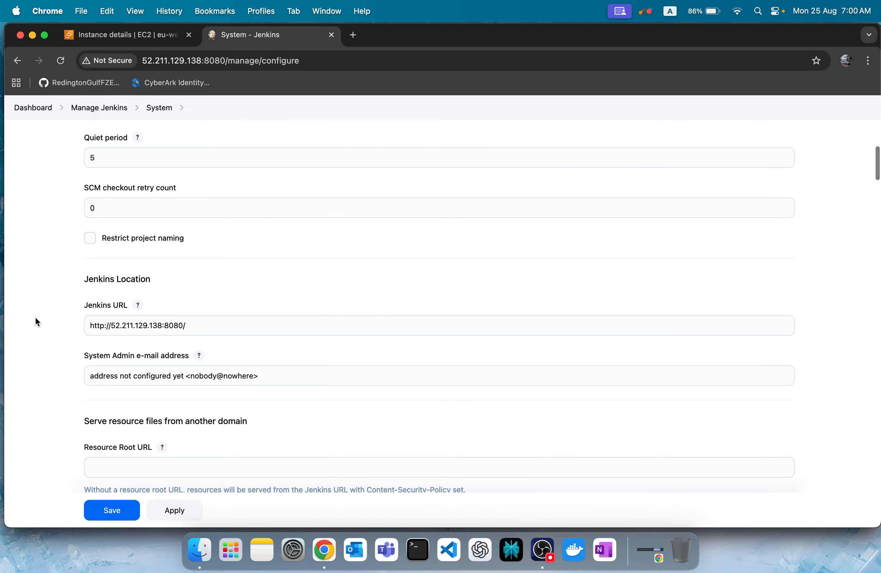
left_click(127, 214)
left_click(40, 255)
double_click(119, 203)
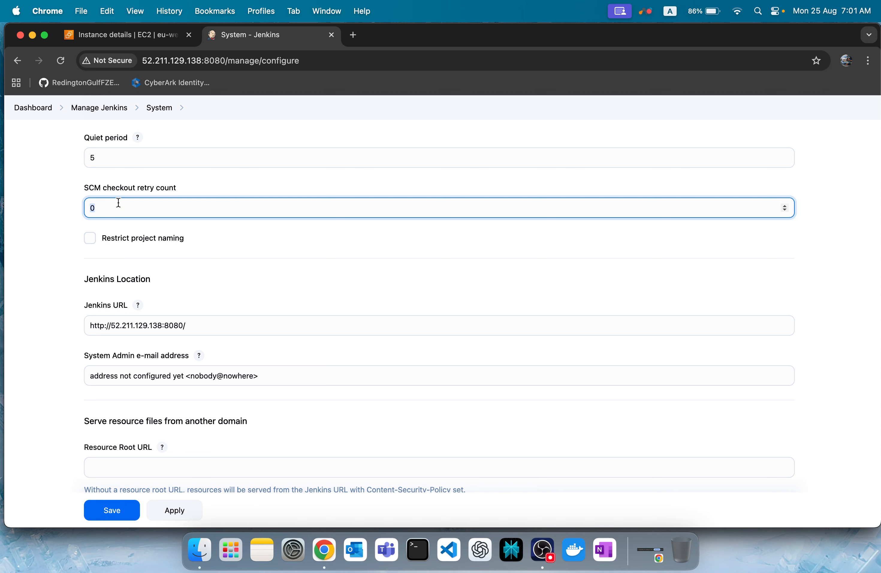
left_click(58, 319)
Step: Examine the Jenkins URL in the Jenkins Location section
scroll(59, 321, "down", 3)
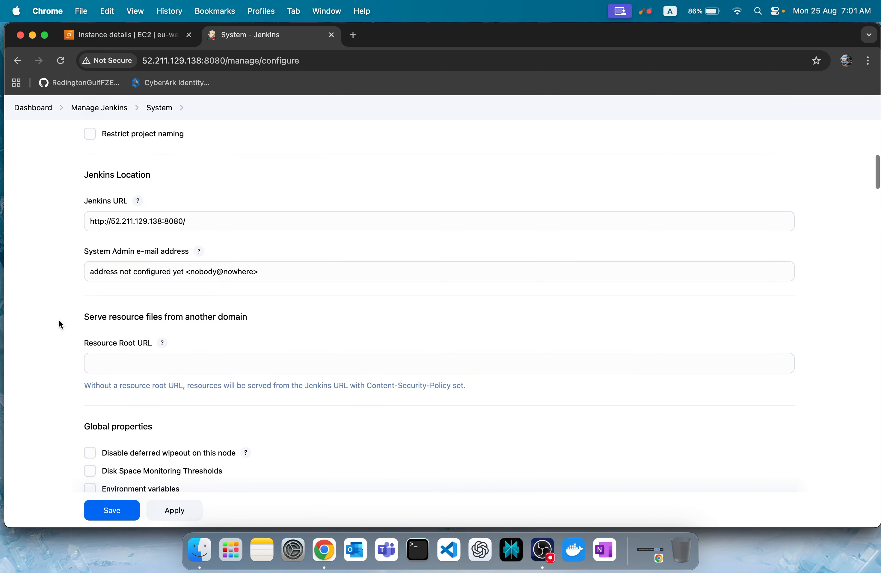
triple_click(141, 223)
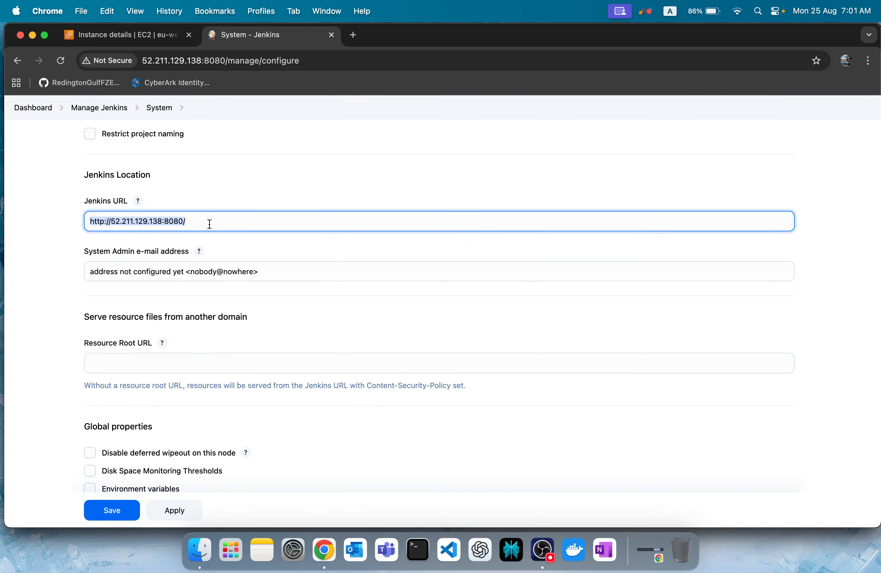
left_click(222, 224)
left_click(2, 269)
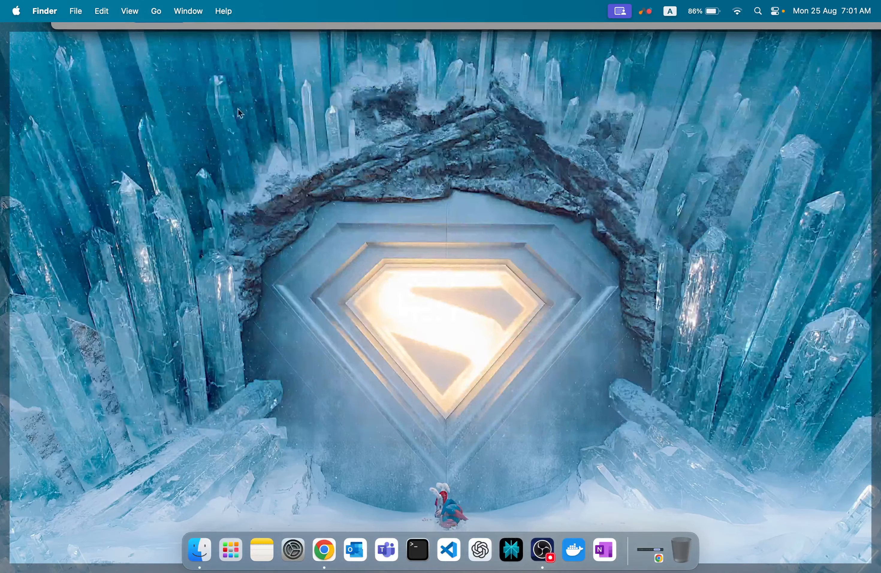
Step: Examine the IP address part of the Jenkins URL in the Jenkins Location section
left_click(245, 115)
double_click(145, 223)
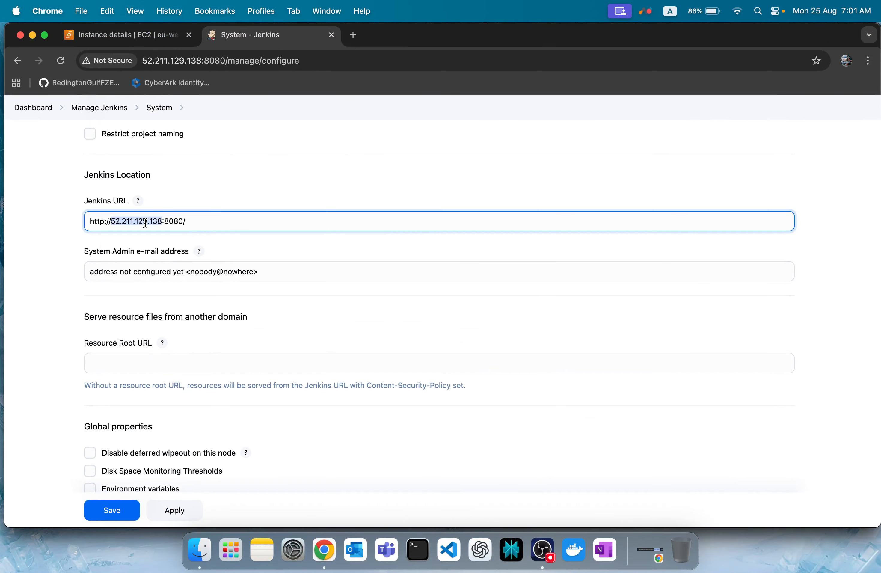
left_click(57, 256)
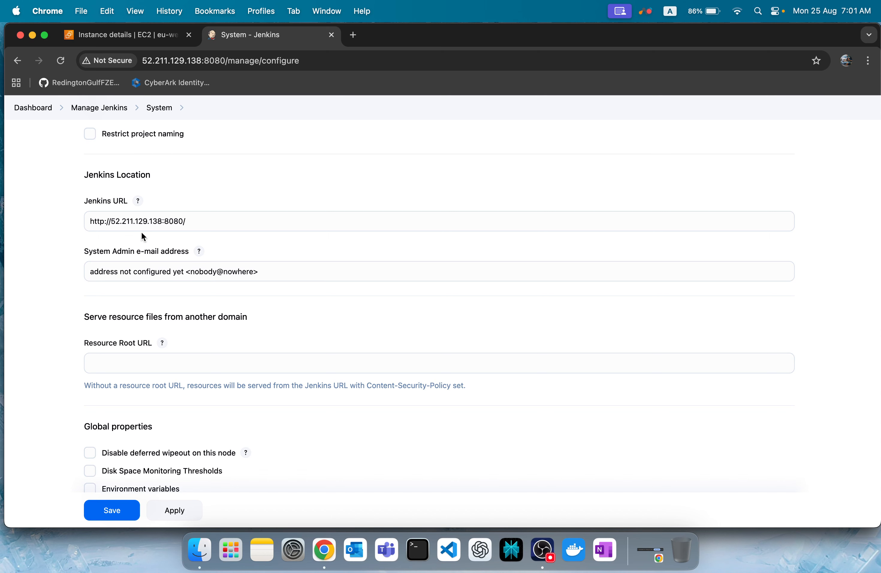
double_click(130, 222)
left_click(62, 271)
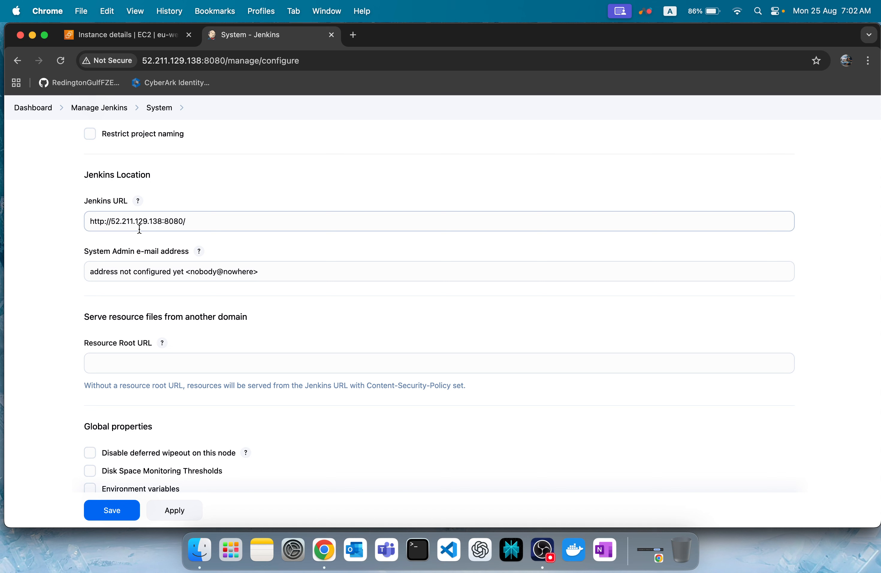
Step: Clear the System Admin e-mail address to check its validation, and restore the original text
triple_click(161, 275)
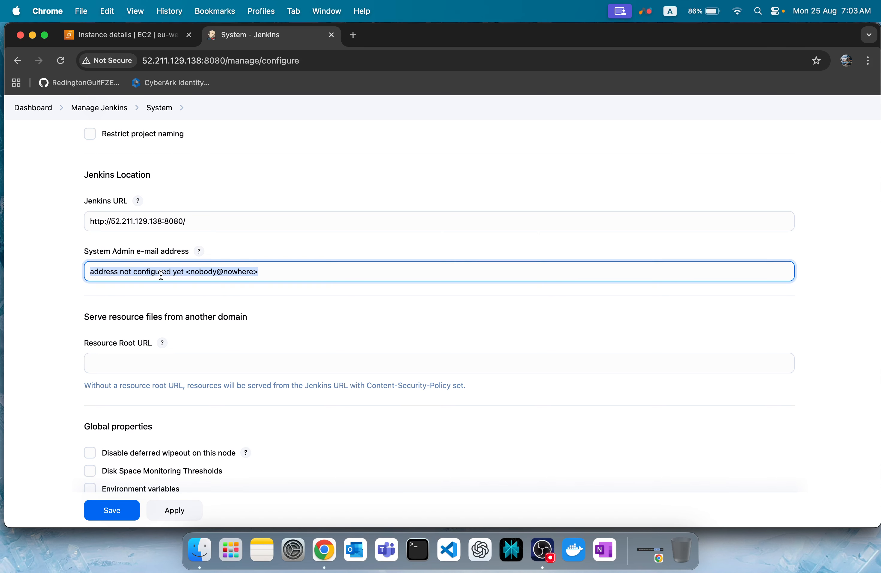
triple_click(193, 269)
key("BackSpace")
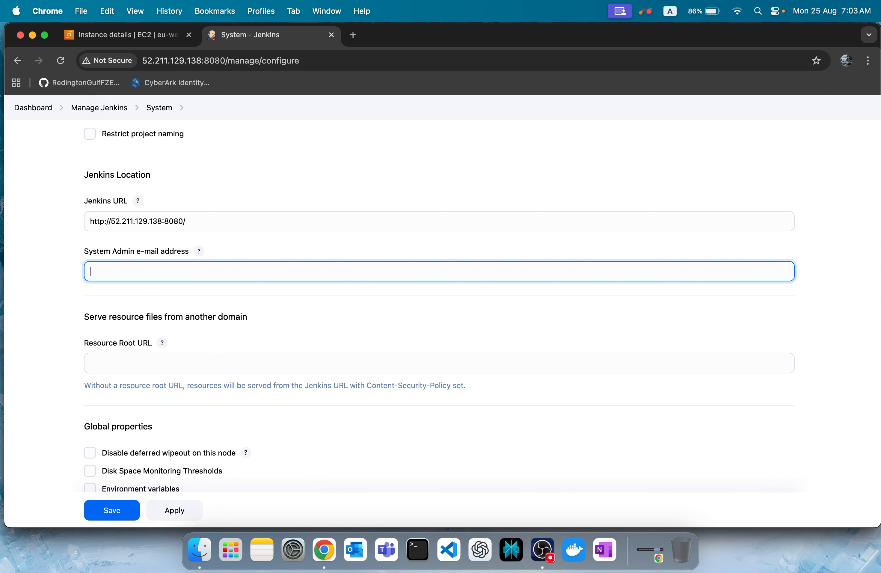
left_click(49, 272)
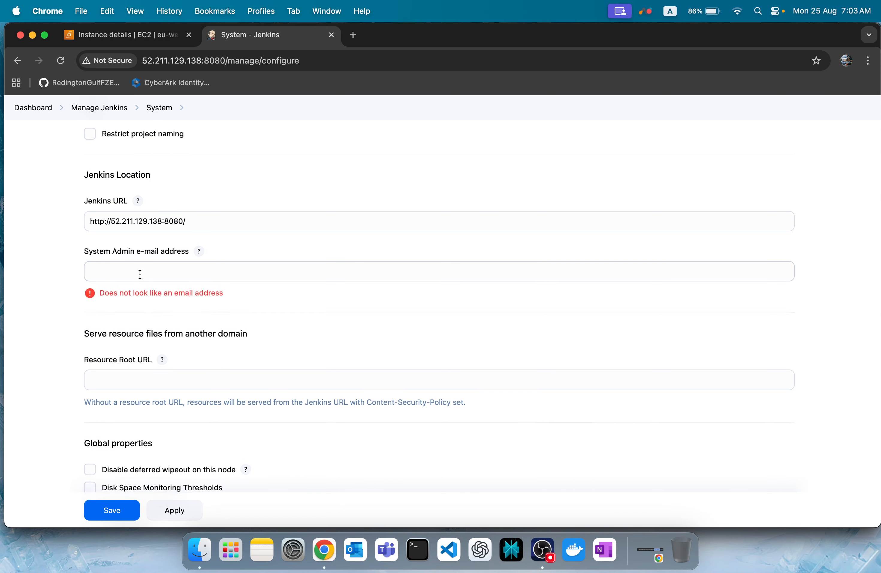
left_click(117, 274)
key("super+z")
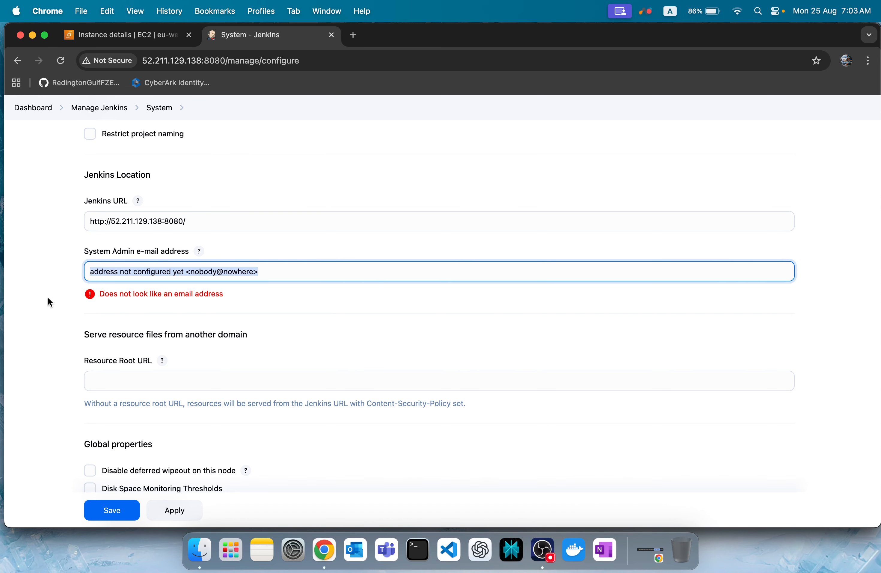
left_click(37, 311)
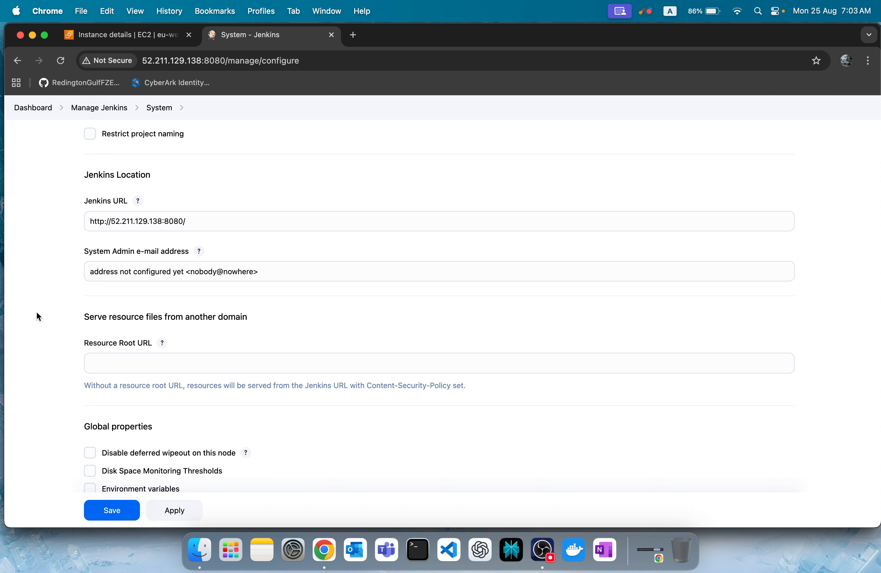
triple_click(215, 271)
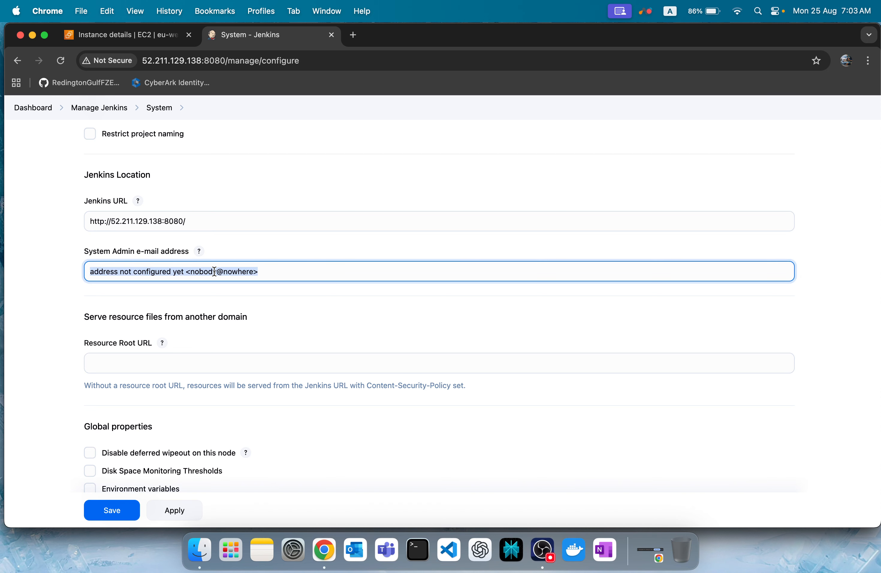
left_click(153, 271)
left_click(43, 336)
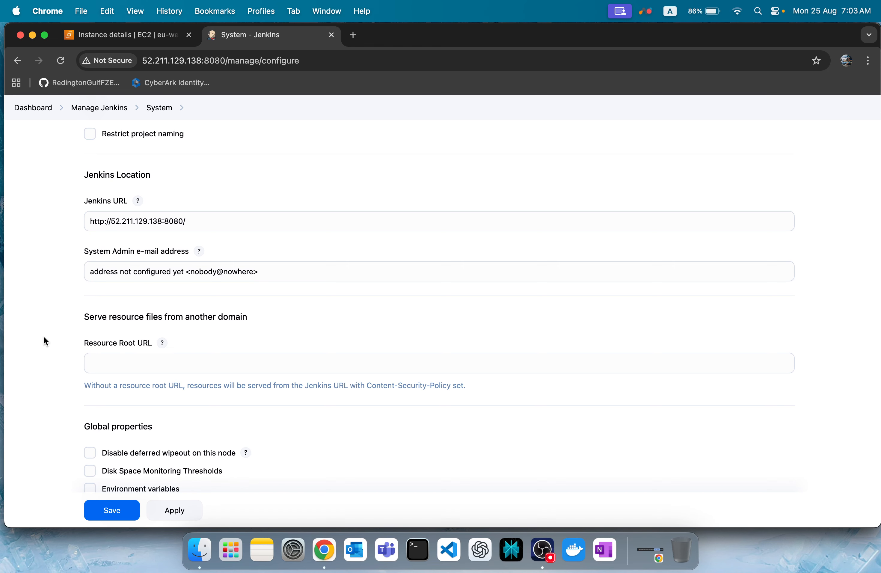
Step: Enable Environment variables under Global properties and define a variable named a with the value 10
scroll(44, 337, "down", 5)
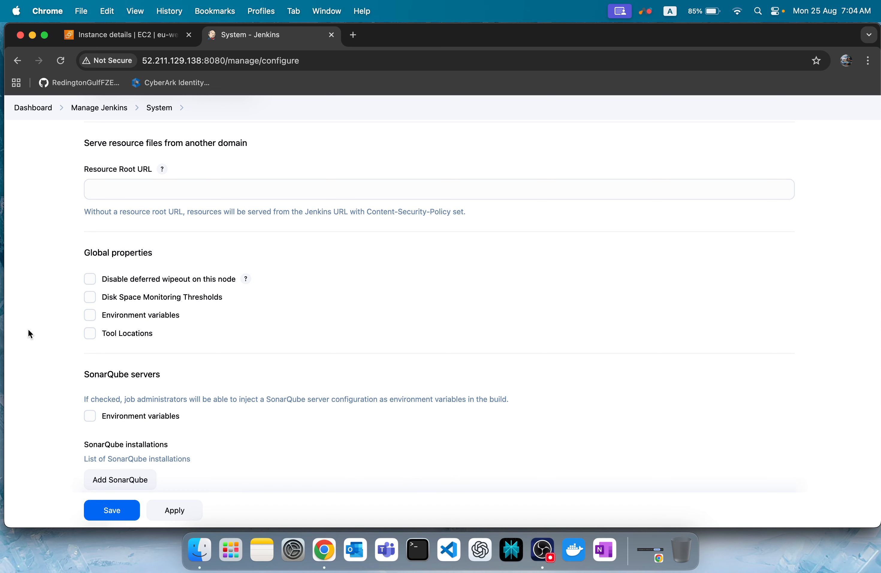
left_click(109, 319)
left_click(122, 348)
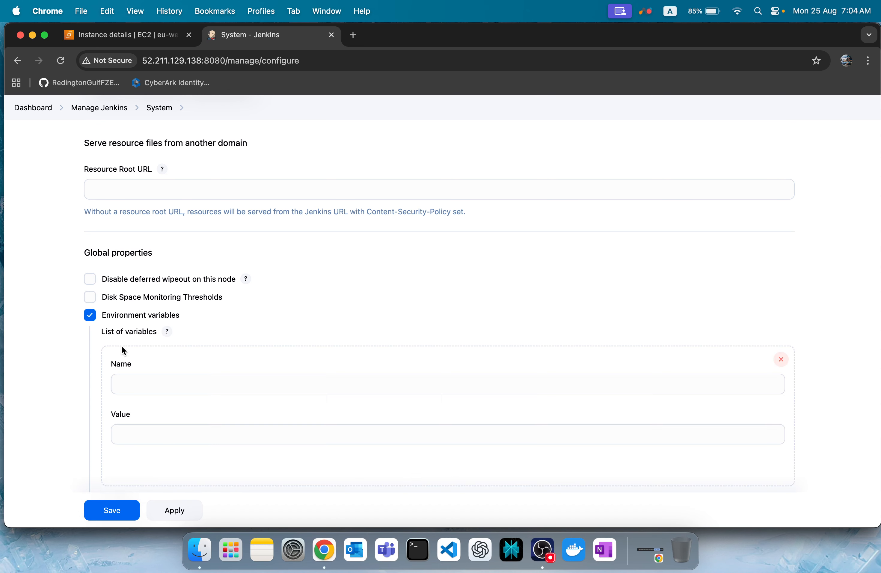
scroll(262, 310, "down", 3)
left_click(218, 278)
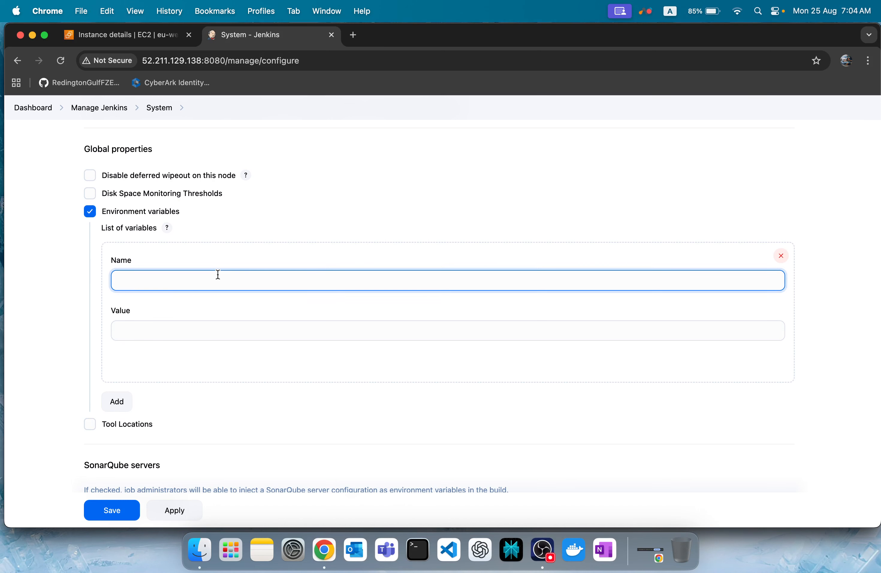
type("a")
key("Tab")
type("10")
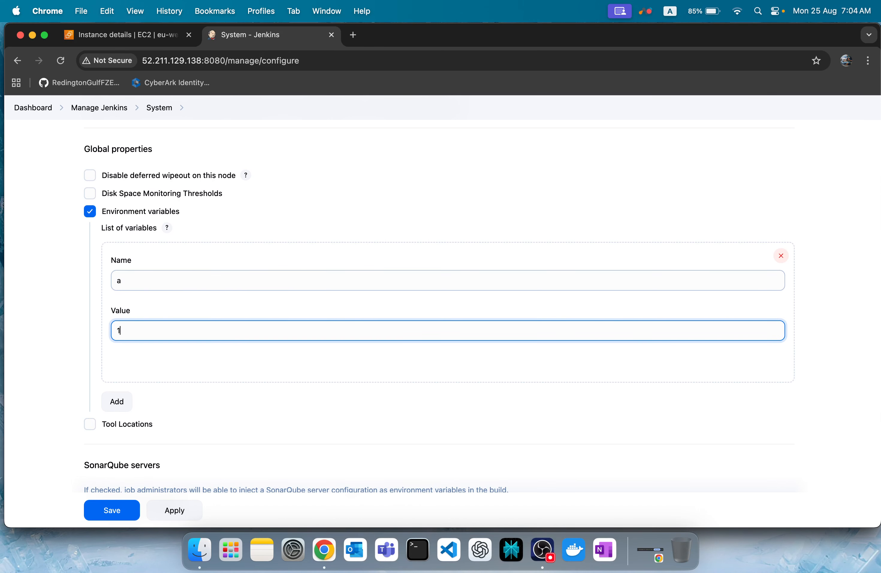
left_click(75, 294)
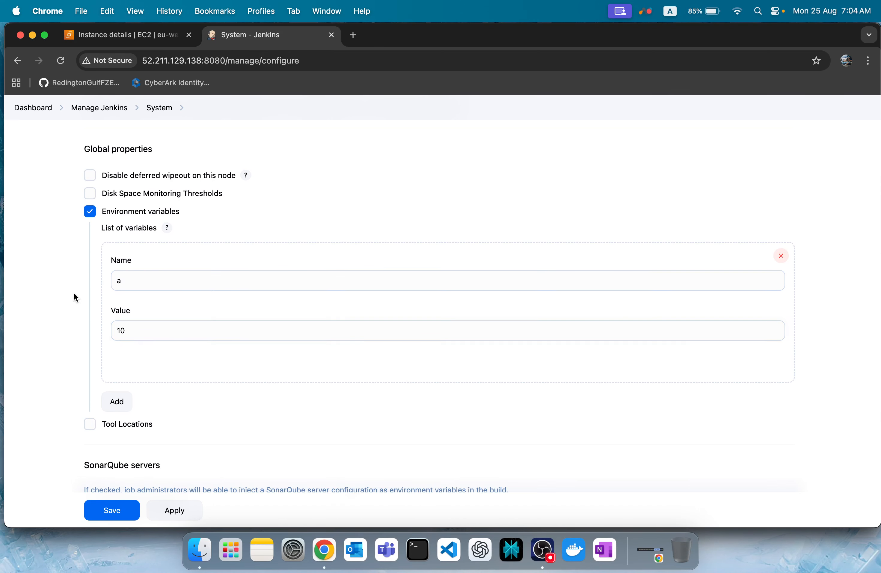
Step: Turn off the Environment variables option under Global properties
left_click(165, 287)
left_click(2, 328)
left_click(2, 328)
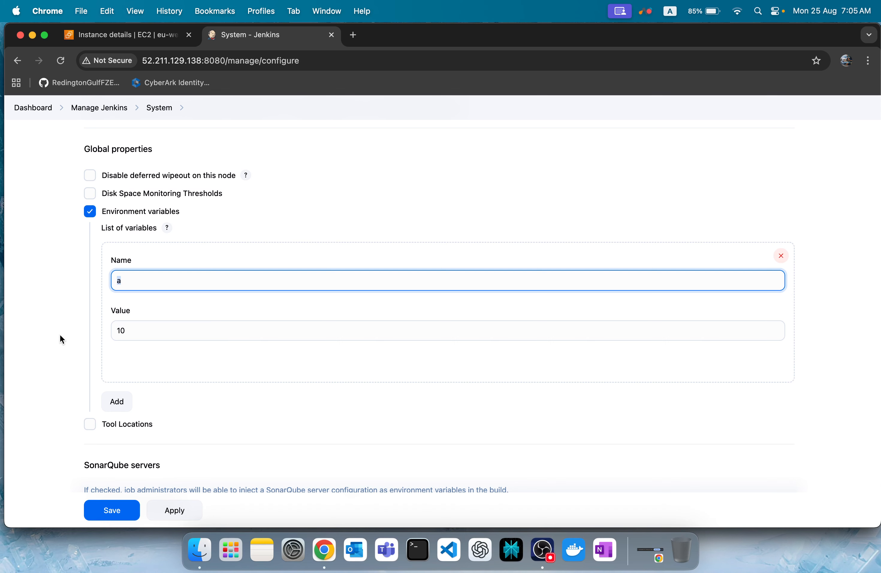
left_click(89, 211)
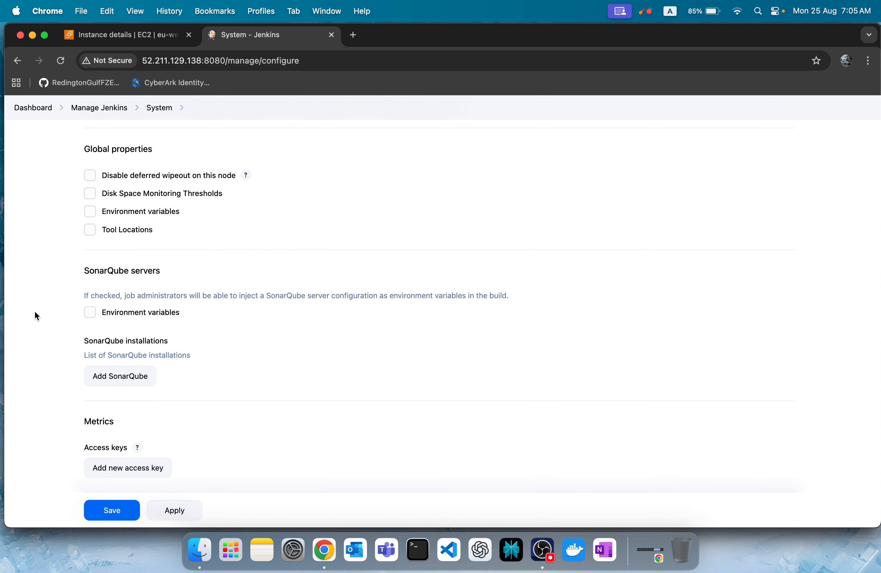
Step: Add a blank SonarQube installation under SonarQube servers and remove it again
scroll(35, 312, "down", 2)
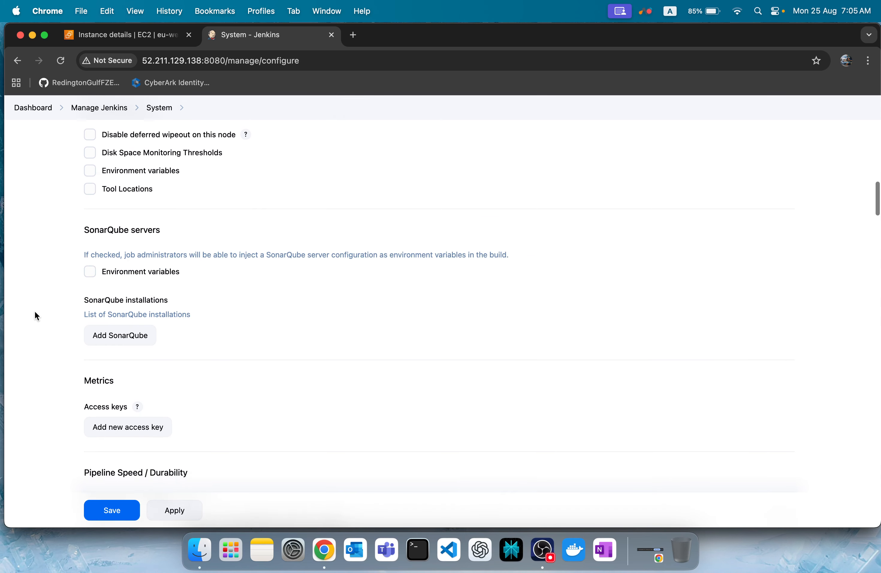
triple_click(110, 230)
left_click(44, 281)
left_click(113, 336)
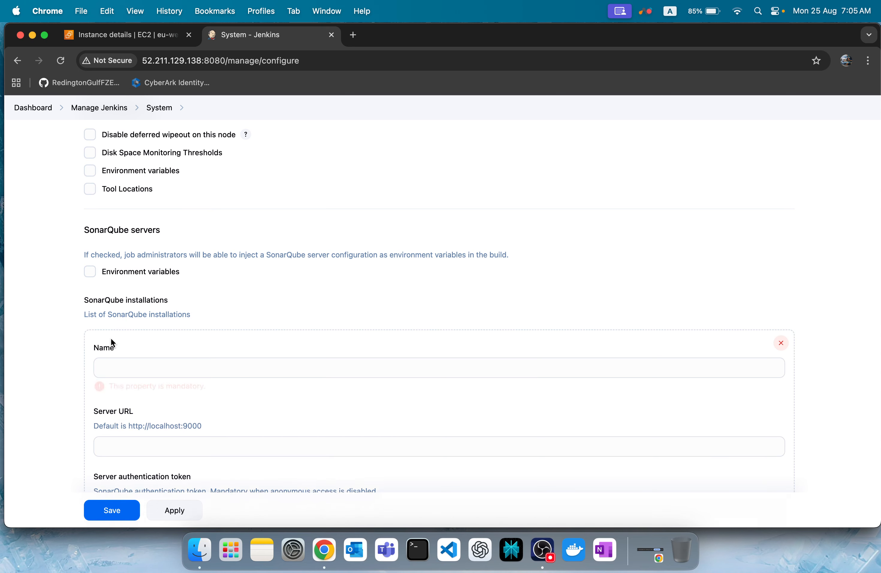
left_click(781, 343)
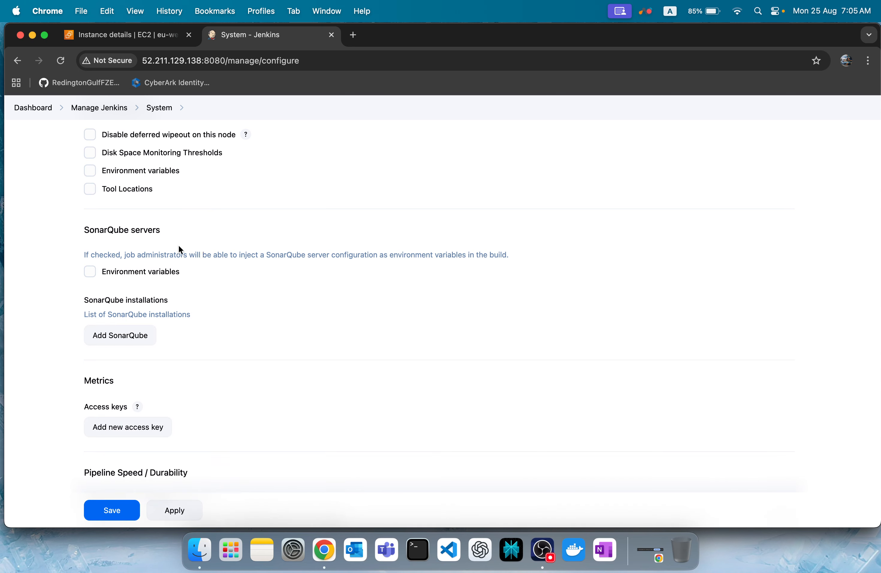
Step: Add a SonarQube installation named sonar_server under SonarQube servers
left_click(129, 341)
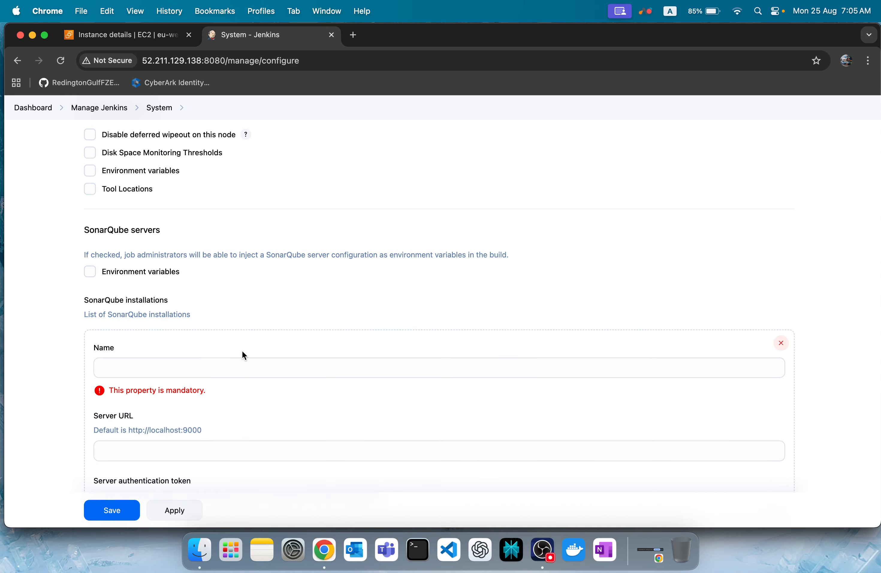
scroll(241, 351, "down", 3)
left_click(273, 275)
type("sona")
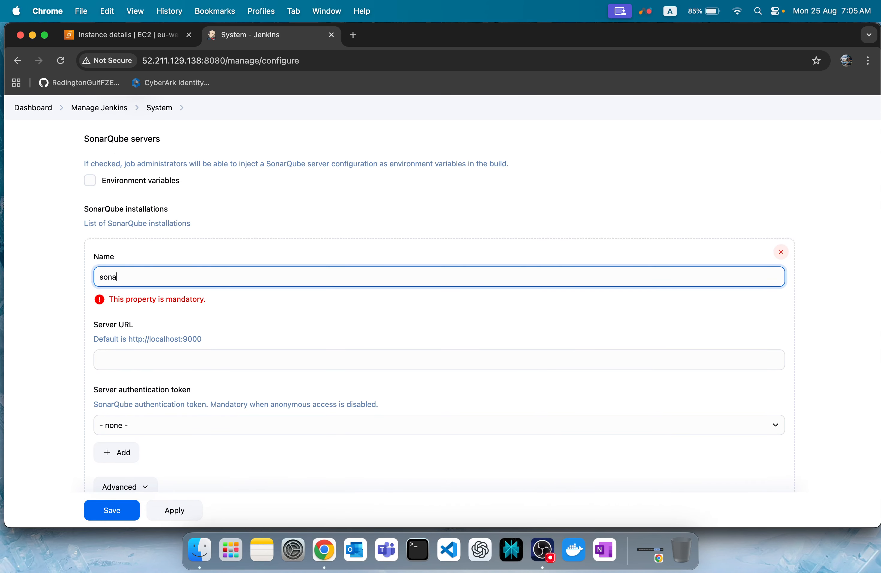
type("r_server")
left_click(238, 364)
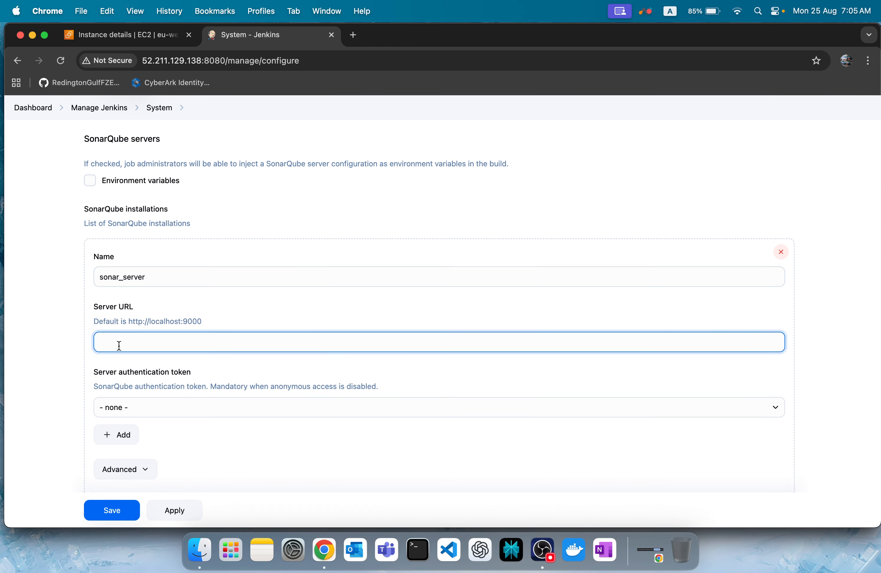
left_click(56, 337)
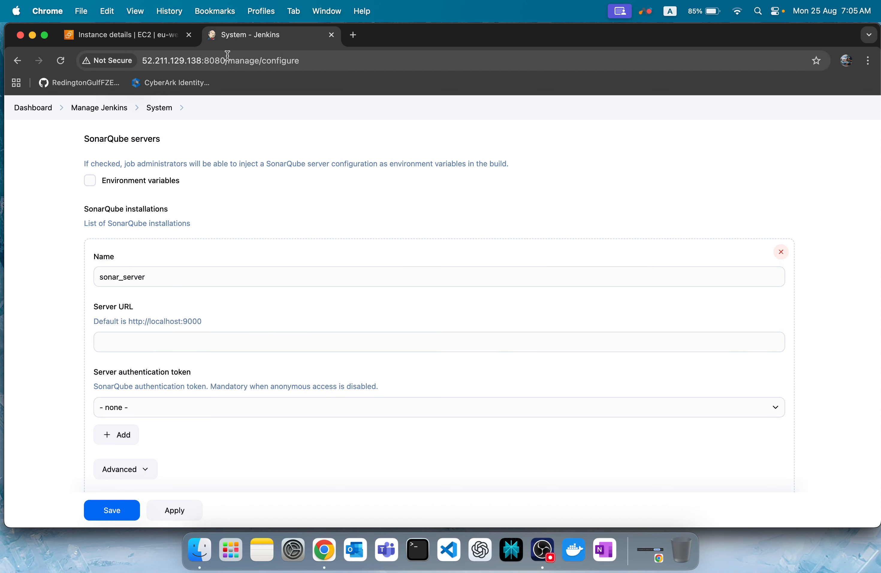
left_click_drag(228, 57, 29, 34)
key("super+c")
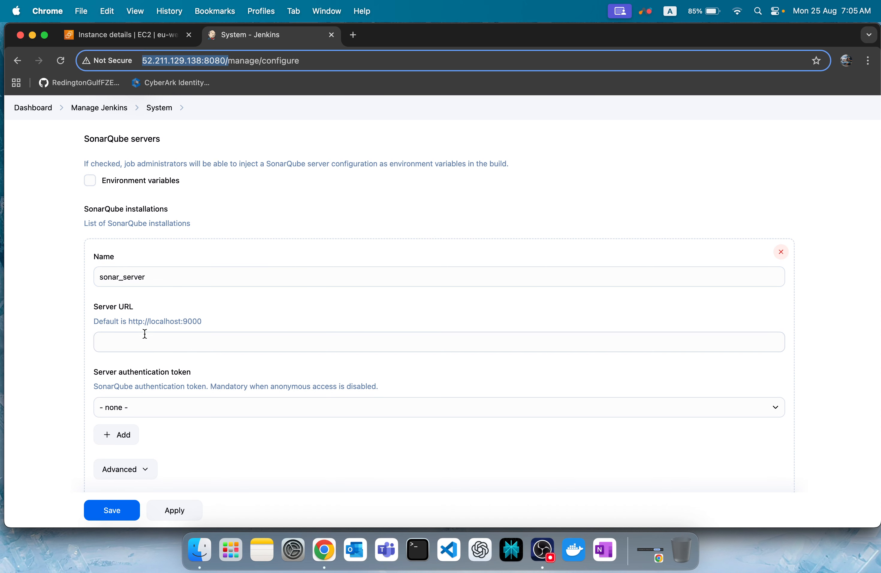
left_click(138, 348)
key("super+v")
key("Left")
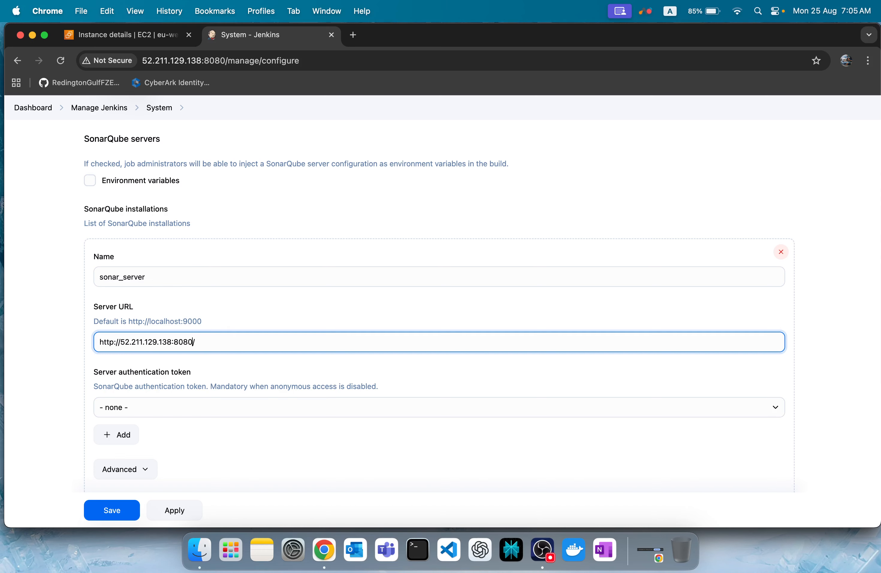
key("BackSpace")
key("BackSpace")
key("BackSpace")
key("BackSpace")
type("9000")
left_click(55, 363)
scroll(56, 363, "down", 3)
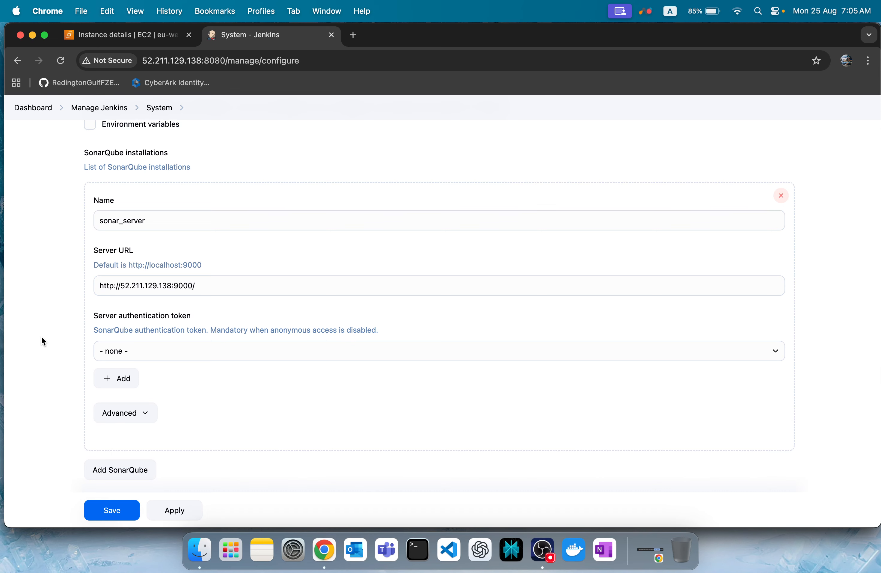
left_click(353, 36)
key("super+v")
key("BackSpace")
key("BackSpace")
key("BackSpace")
key("BackSpace")
key("BackSpace")
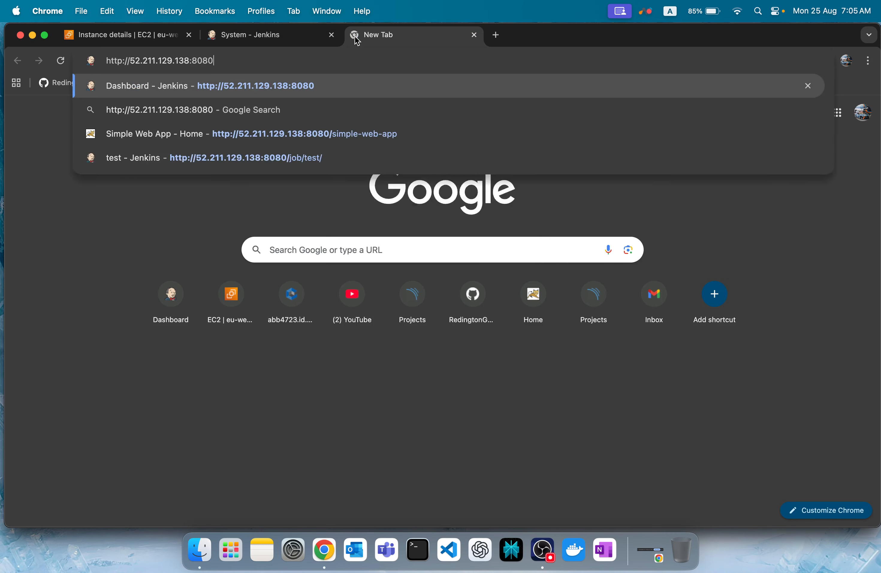
type("9000")
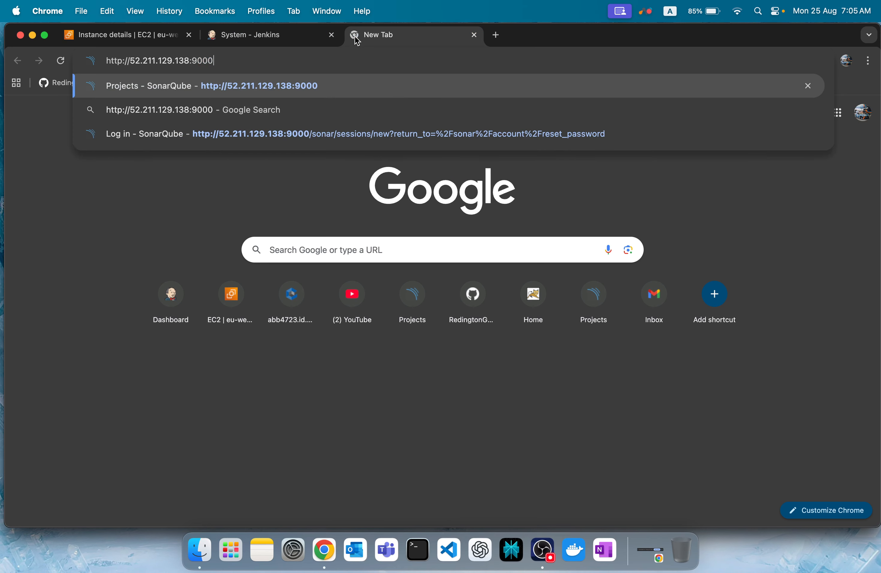
key("Return")
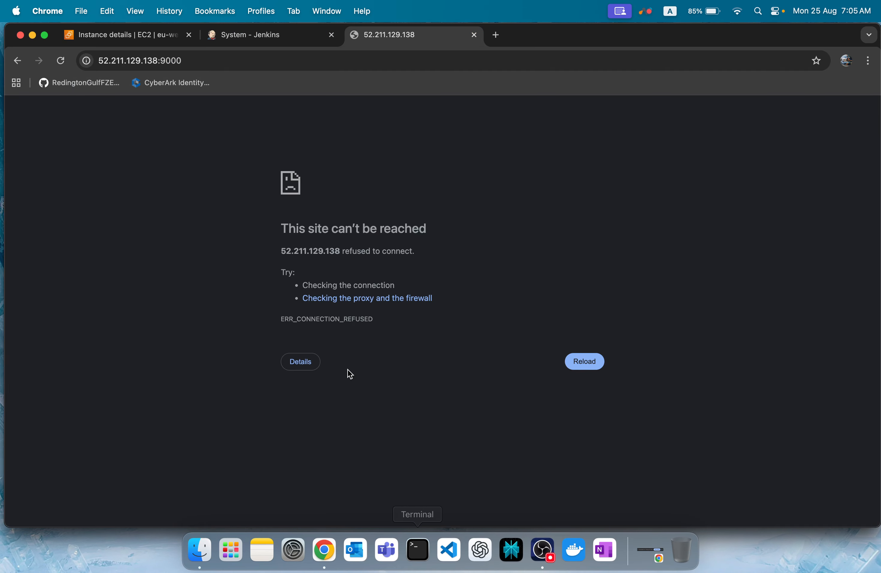
Step: Copy the example SSH connection command for the Class instance from the AWS EC2 console, and return to the instances list
left_click(91, 44)
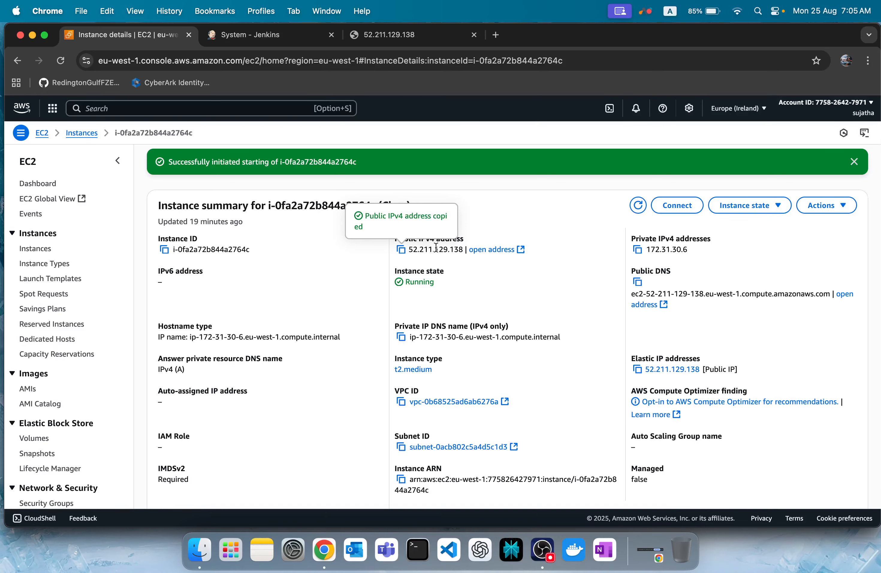
left_click(669, 205)
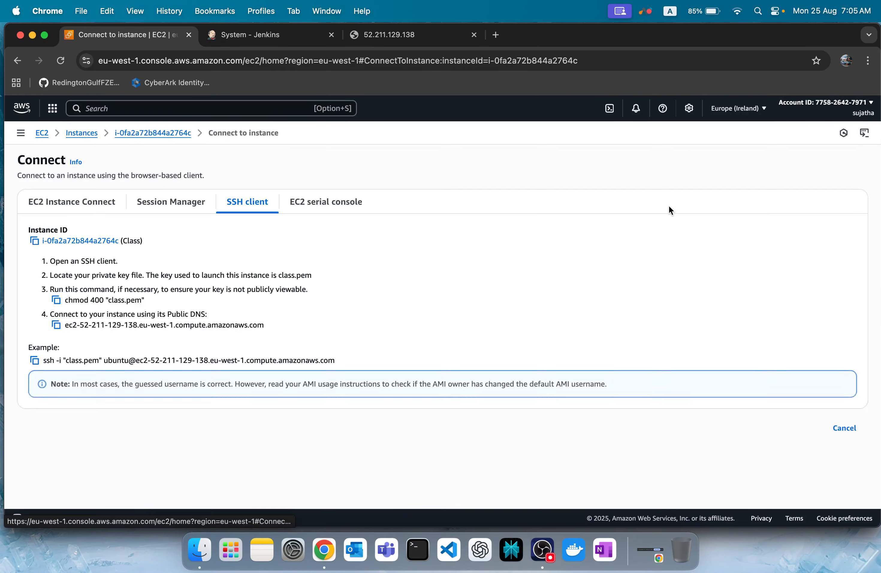
left_click(29, 357)
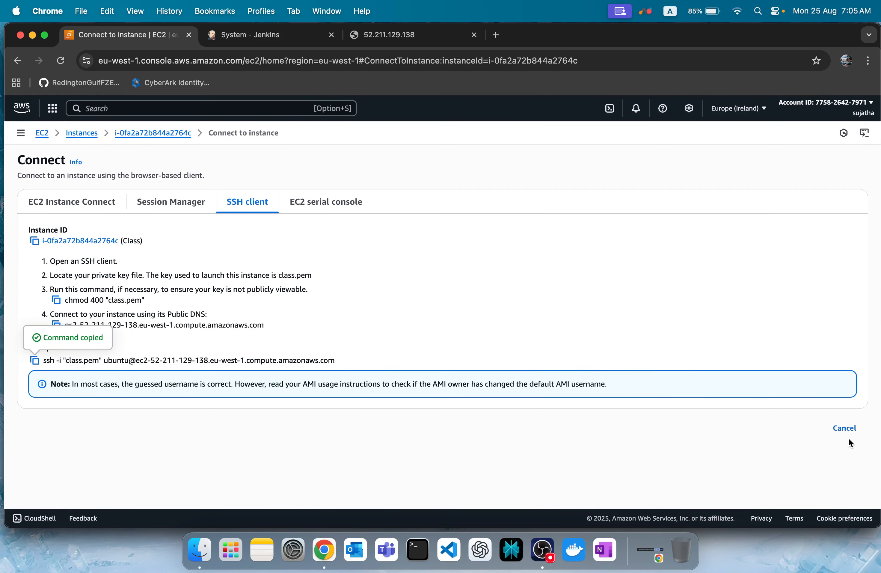
left_click(846, 428)
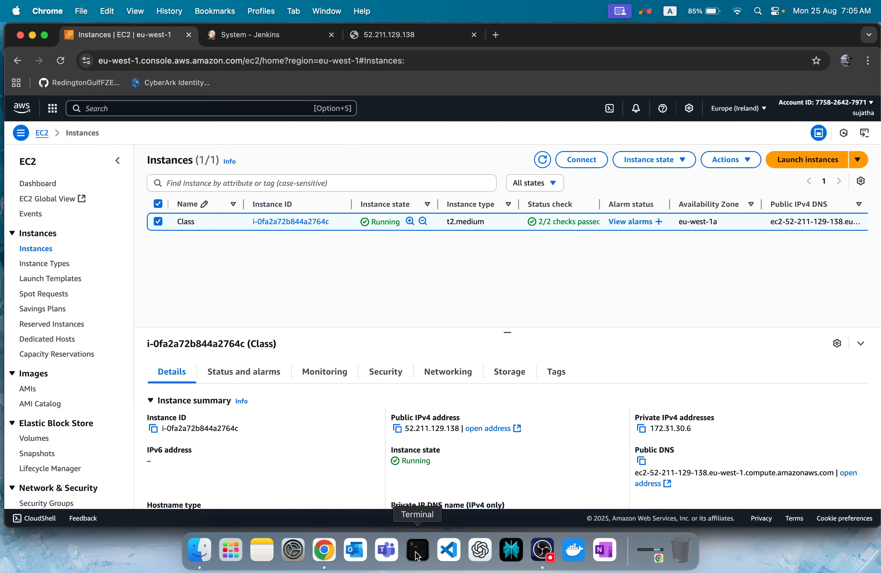
Step: Open Terminal and change to the Downloads folder
left_click(417, 551)
type("cd Doqn")
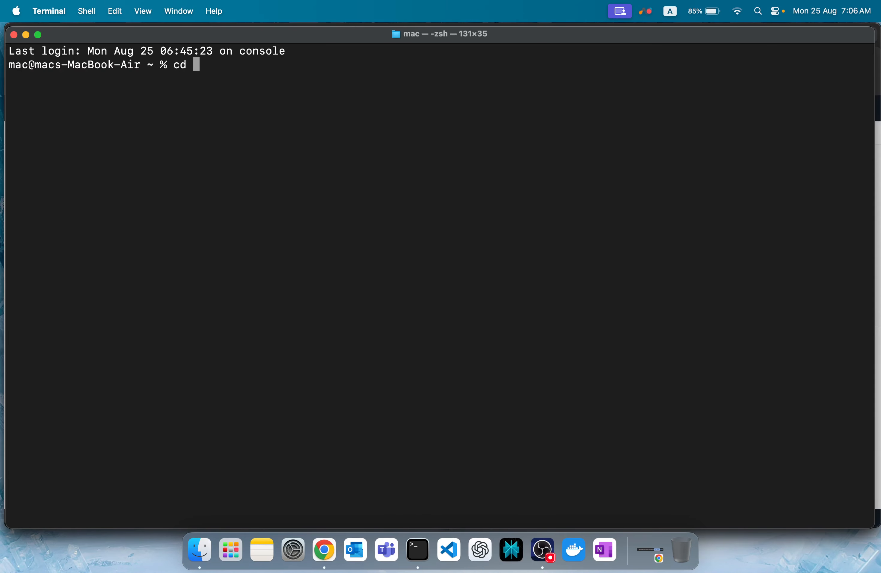
key("BackSpace")
key("BackSpace")
type("w")
key("Tab")
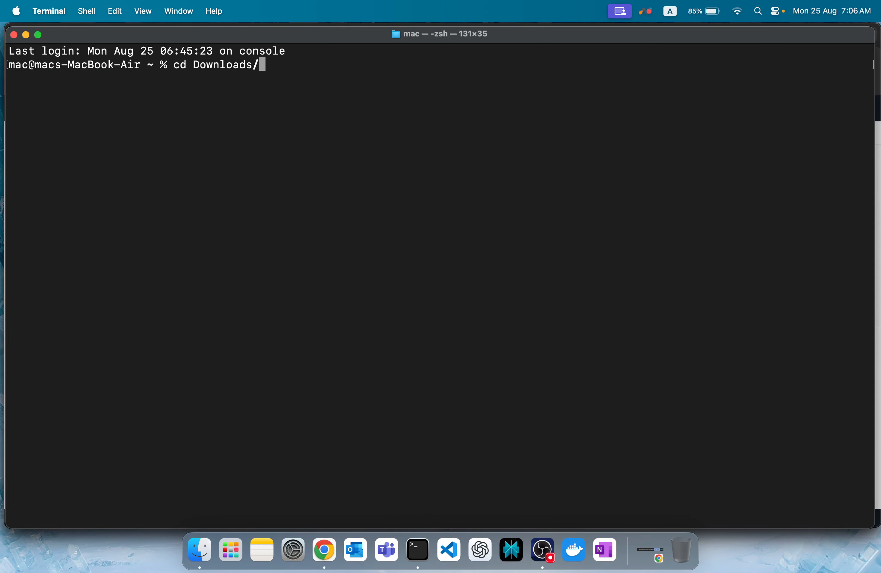
key("Return")
Step: Connect to the Class instance over SSH with the copied command, using class.pem
key("super+v")
key("Return")
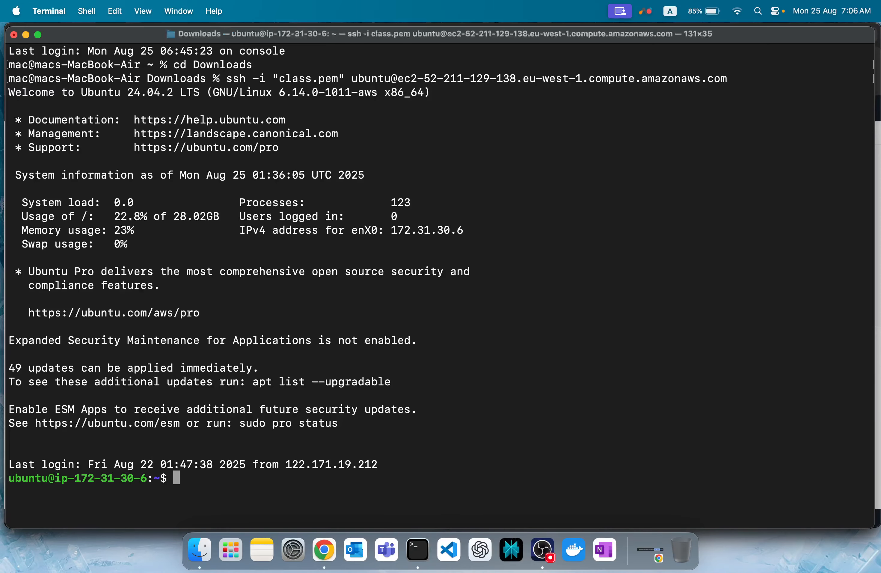
double_click(869, 33)
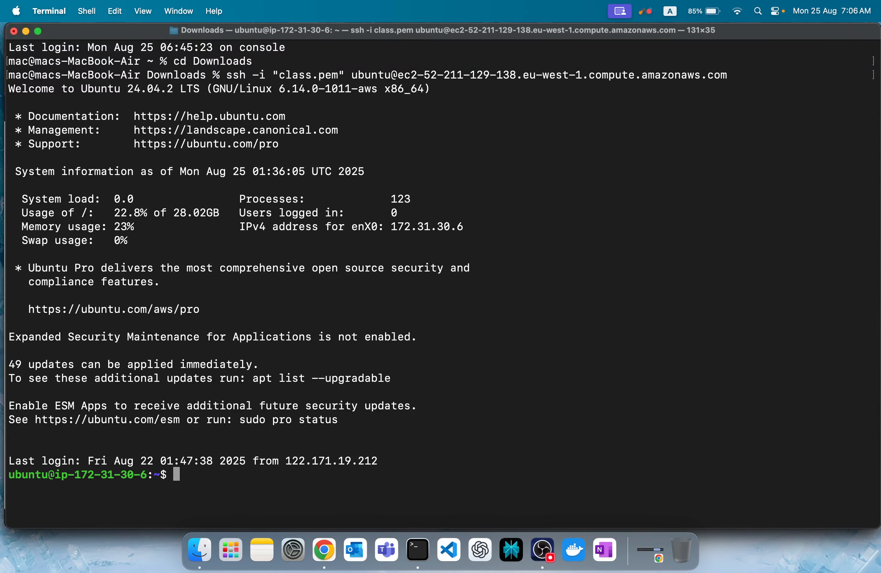
type("sudo")
key("BackSpace")
key("BackSpace")
key("BackSpace")
key("BackSpace")
key("BackSpace")
type("cd /opt/\\")
key("Return")
type("ls")
key("ctrl+c")
key("Return")
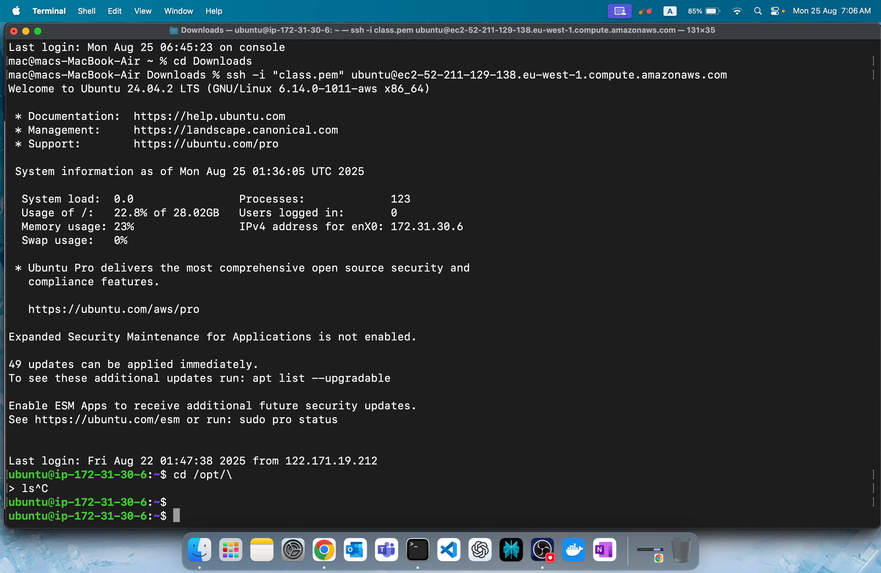
Step: List the contents of the instance's home directory
type("ls\\")
key("BackSpace")
key("Return")
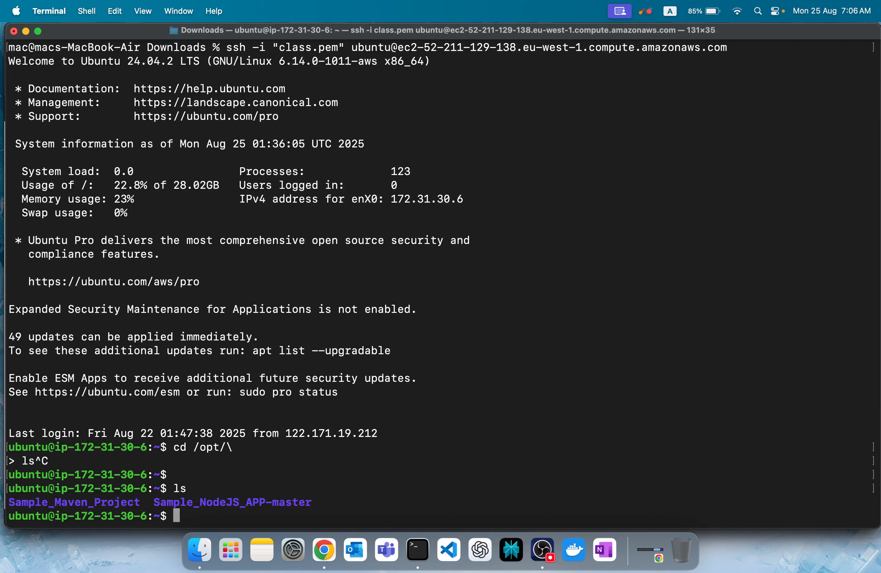
Step: Change to the /opt/ directory on the instance and list its contents
type("cd /opt/")
key("Return")
type("ls")
key("Return")
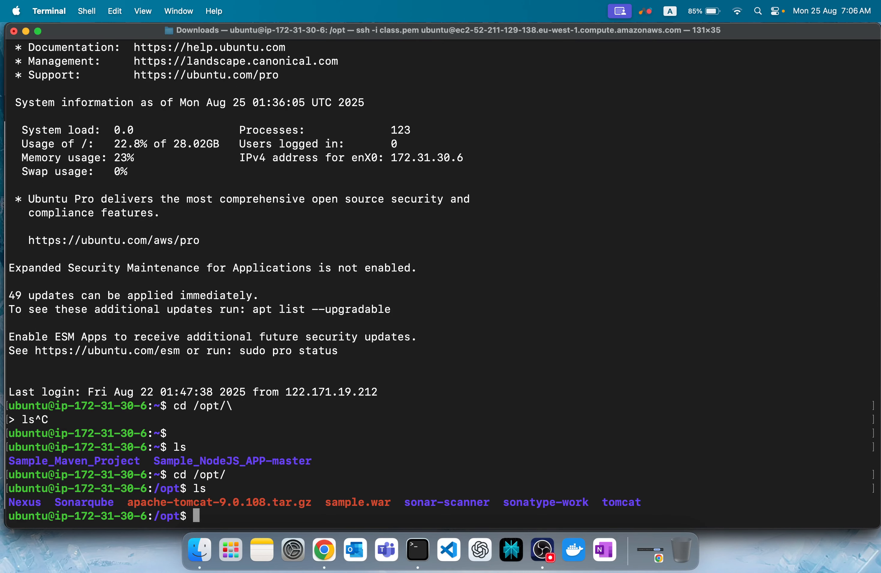
Step: Start SonarQube from /opt with ./Sonarqube/bin/linux-x86-64/sonar.sh start
type("./S")
key("Tab")
type("b")
key("Tab")
type("l")
key("Tab")
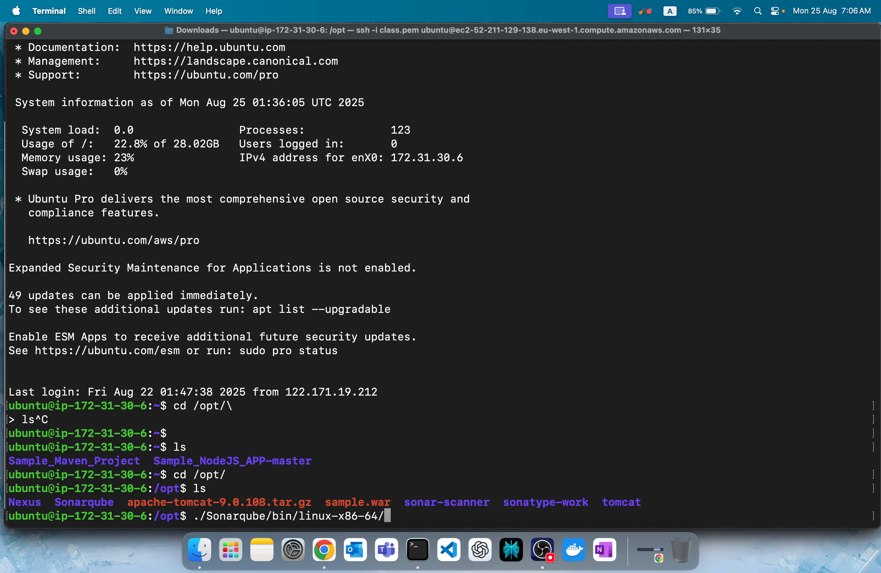
type("so")
key("Tab")
type("starr")
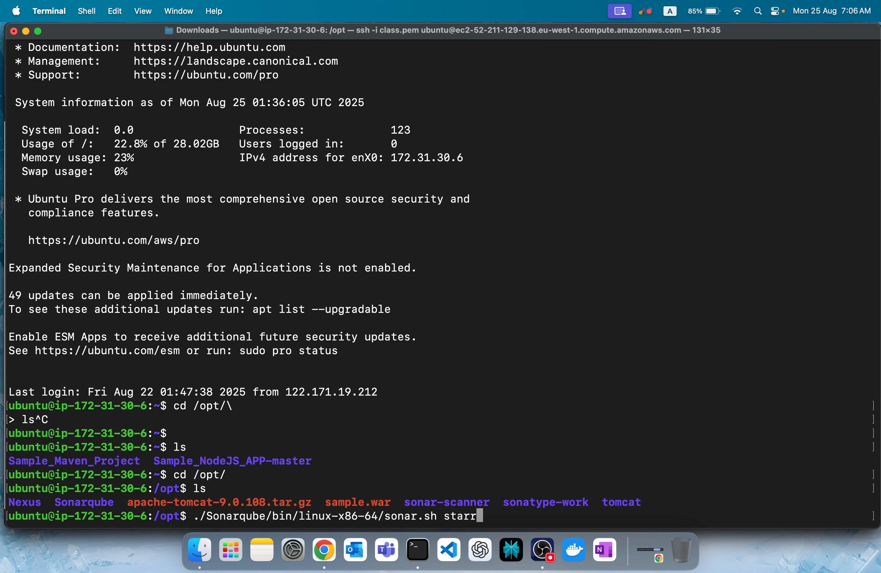
key("BackSpace")
type("t")
key("Return")
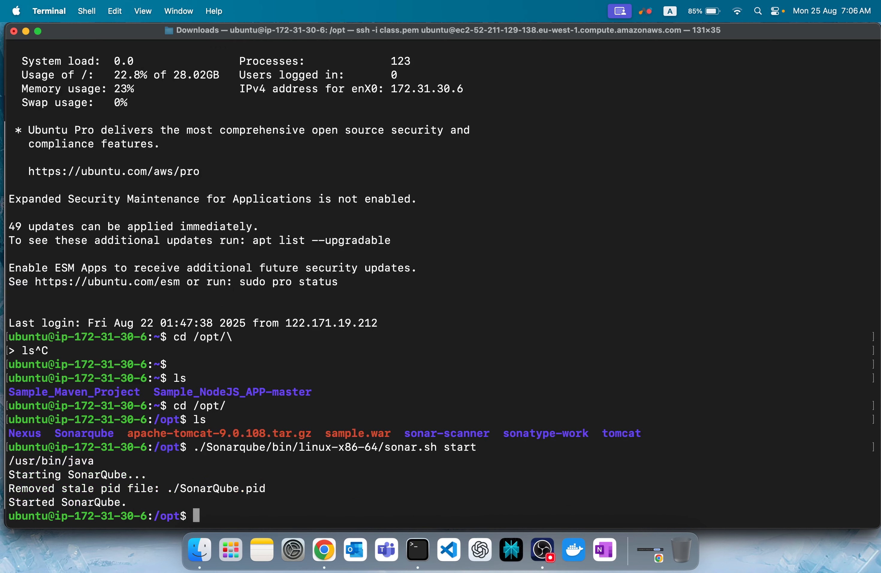
Step: Check whether SonarQube is running with ./Sonarqube/bin/linux-x86-64/sonar.sh status
key("Up")
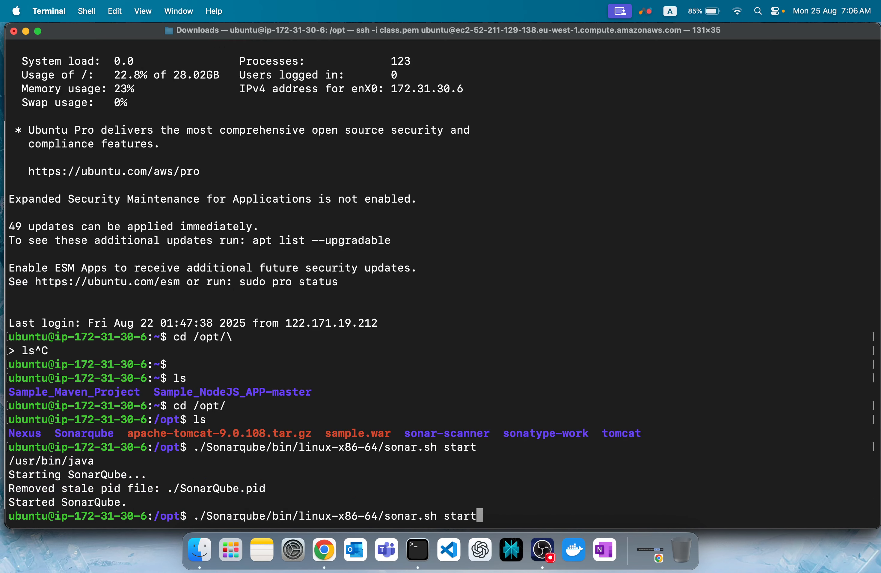
key("BackSpace")
key("BackSpace")
type("tus")
key("Return")
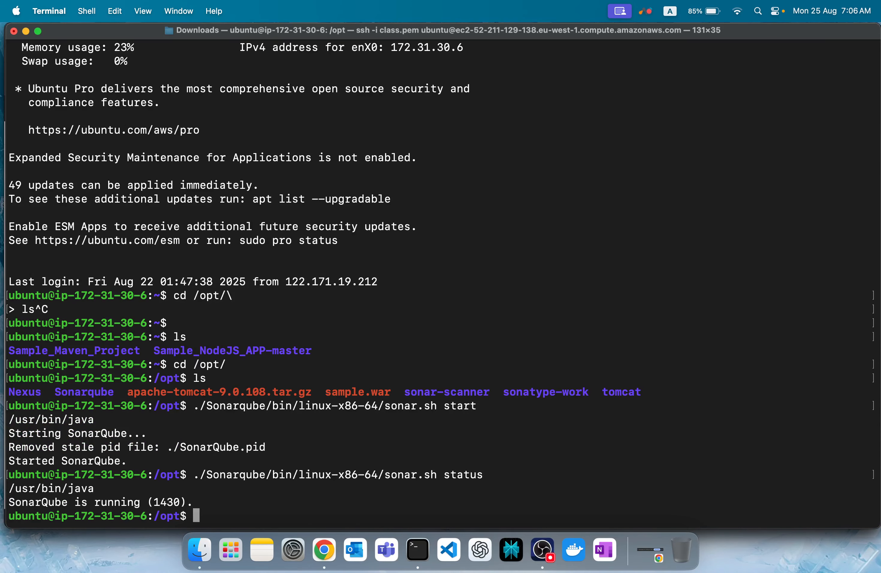
Step: Switch to Chrome and reload the SonarQube page at 52.211.129.138:9000
left_click(322, 549)
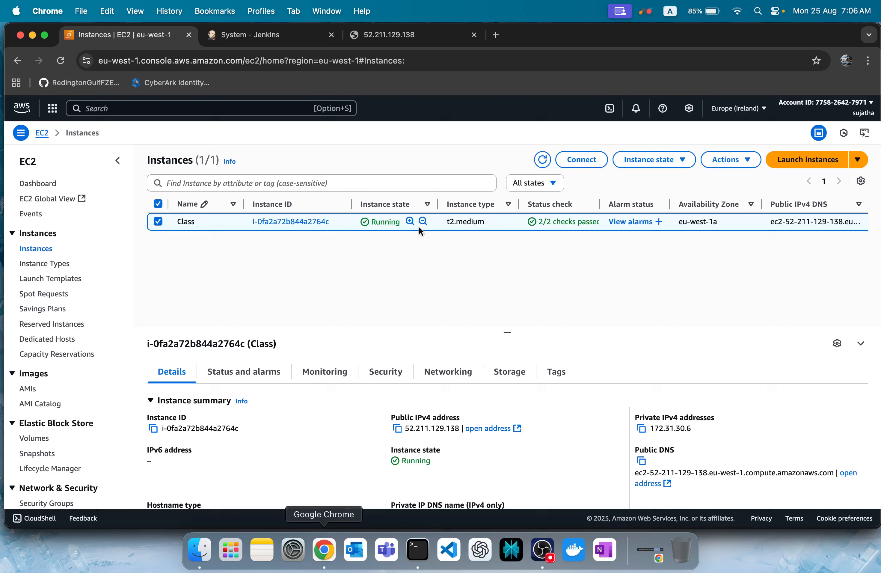
left_click(403, 42)
left_click(399, 59)
key("Return")
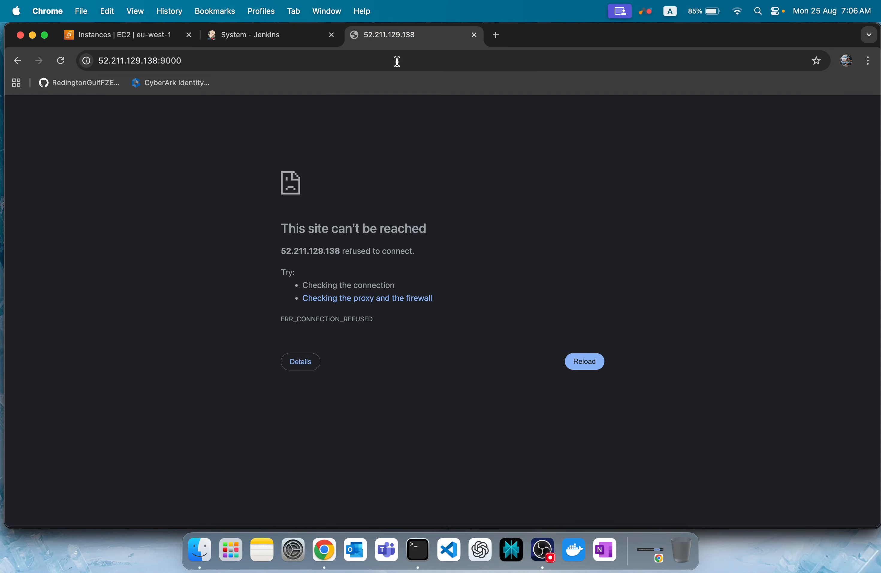
left_click(397, 62)
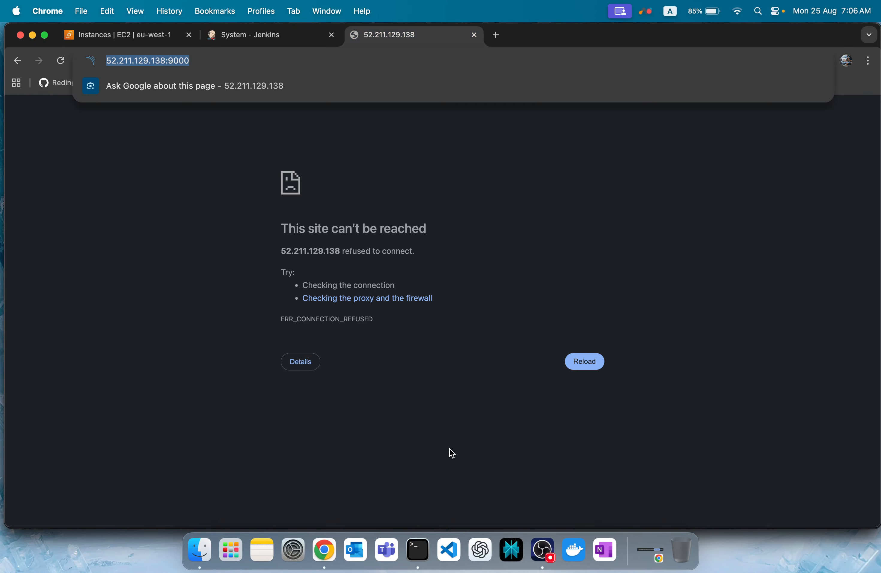
Step: Return to Terminal and change to the /opt/sonar-scanner/conf/ directory
left_click(422, 549)
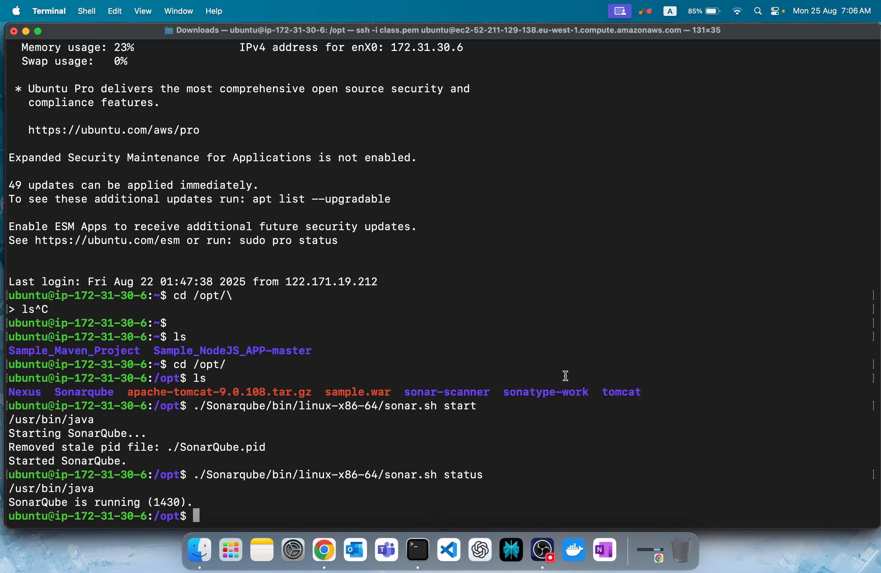
type("cd /opt/sona")
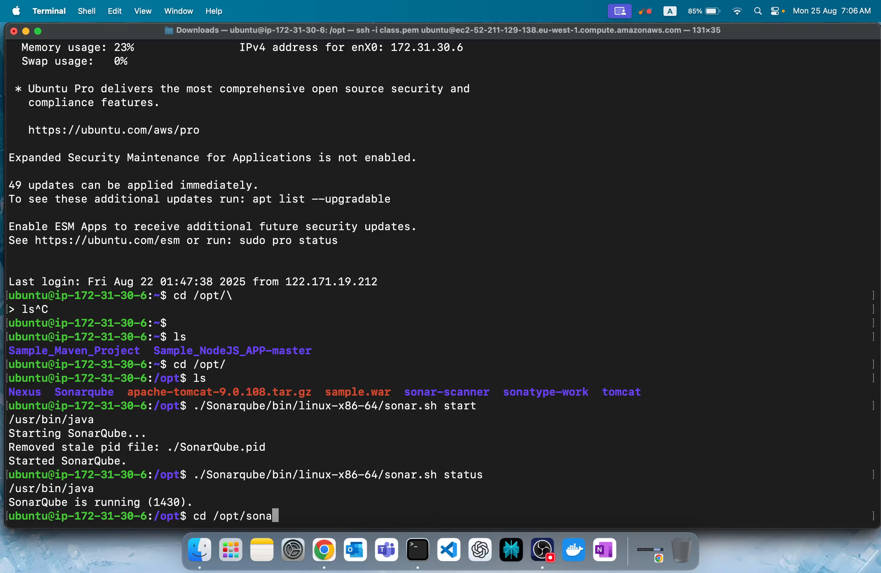
type("r")
key("Tab")
type("c")
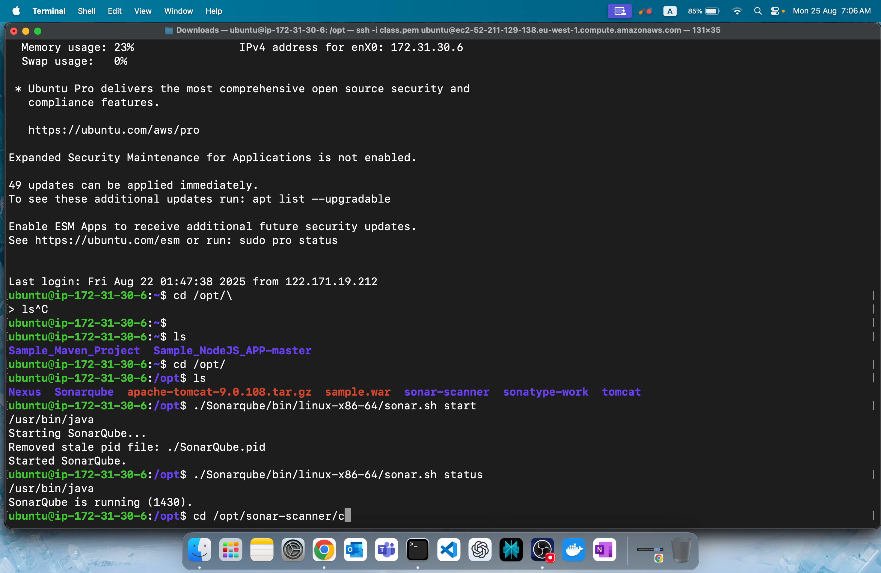
key("Tab")
type("s")
key("BackSpace")
key("Return")
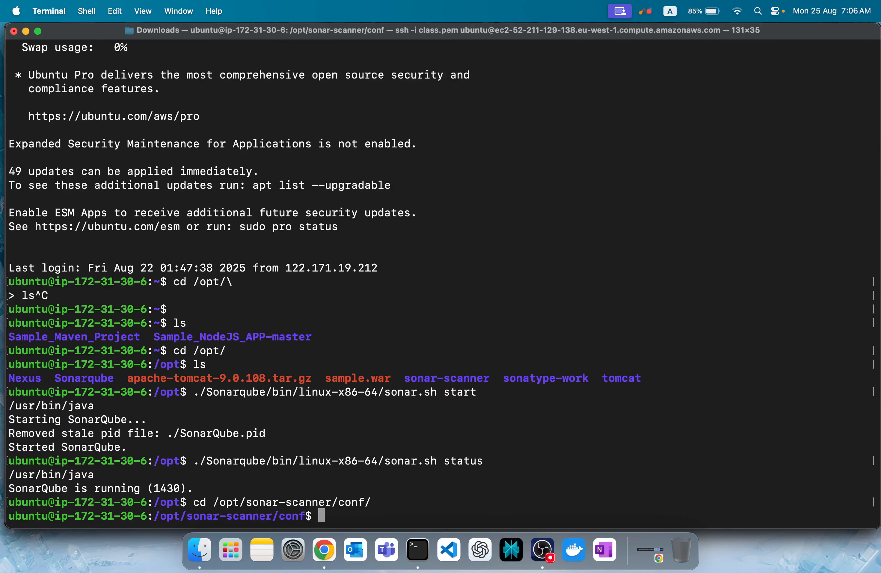
Step: Display the contents of sonar-scanner.properties and copy the sonar.token value
type("cat so")
key("Tab")
key("Return")
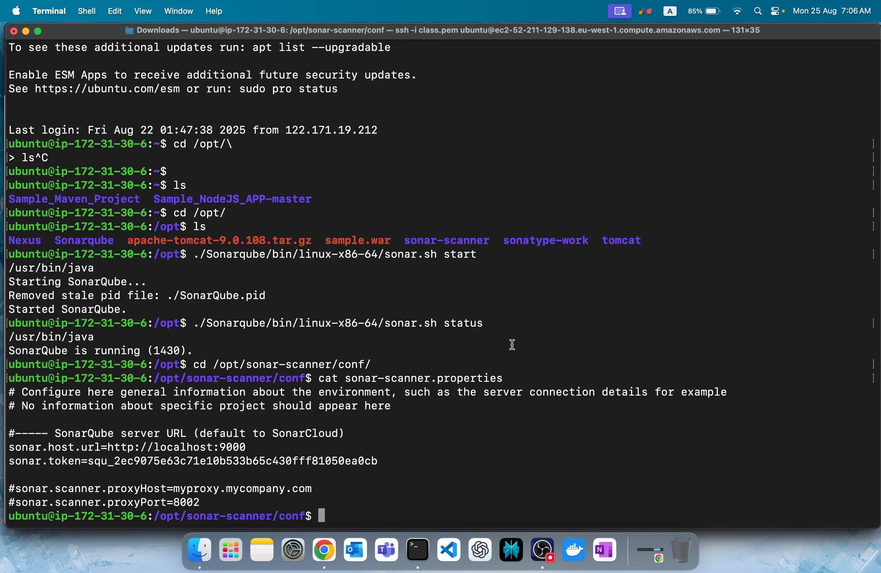
double_click(140, 460)
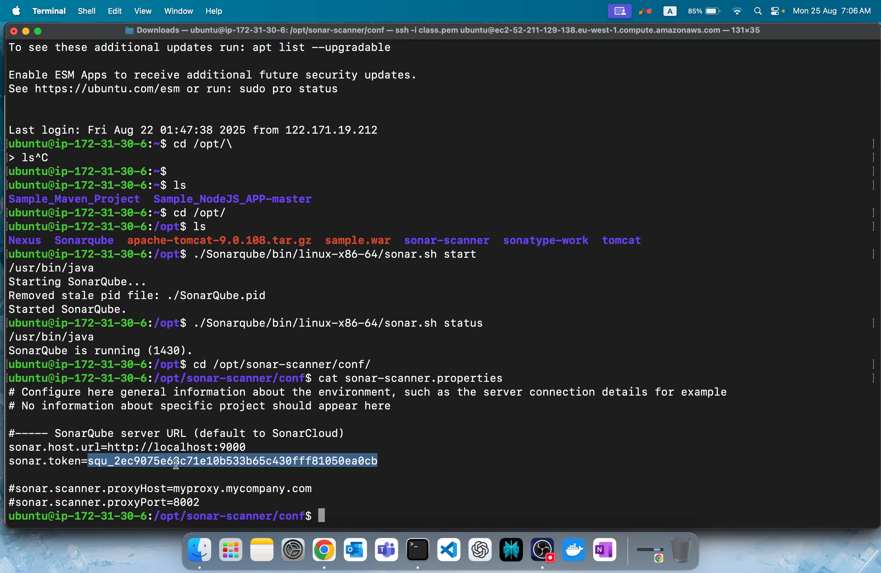
key("super+c")
Step: Go back to the Jenkins System page in Chrome and begin adding a Jenkins credential for the SonarQube server authentication token
left_click(331, 552)
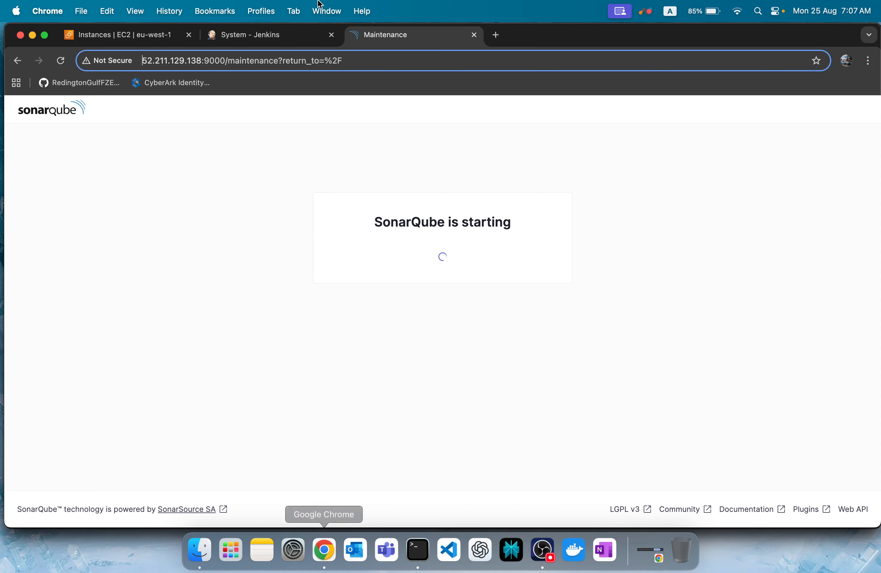
left_click(228, 34)
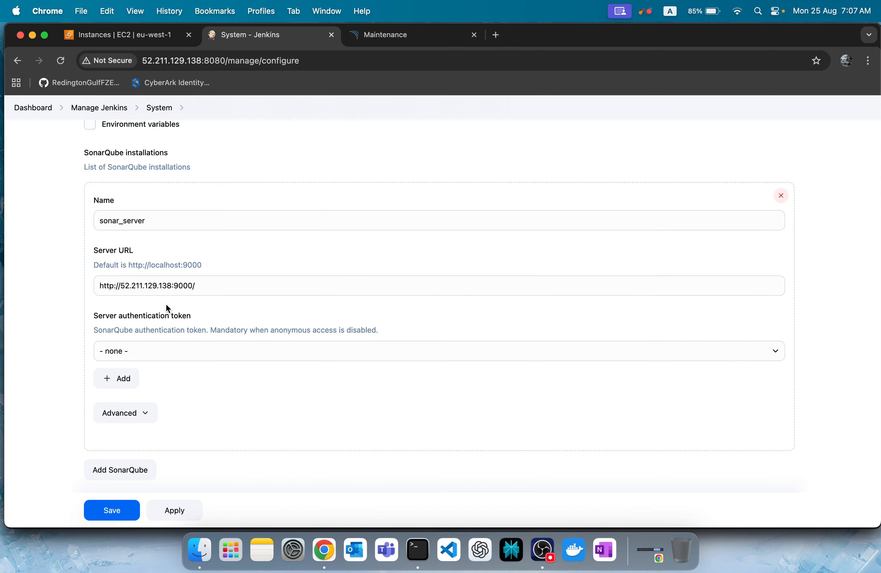
scroll(50, 352, "down", 3)
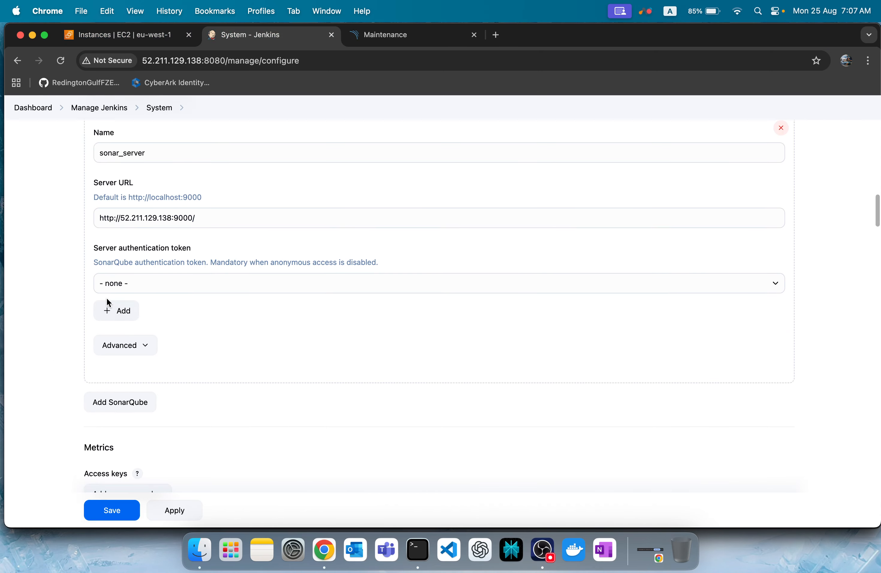
left_click(144, 285)
left_click(22, 315)
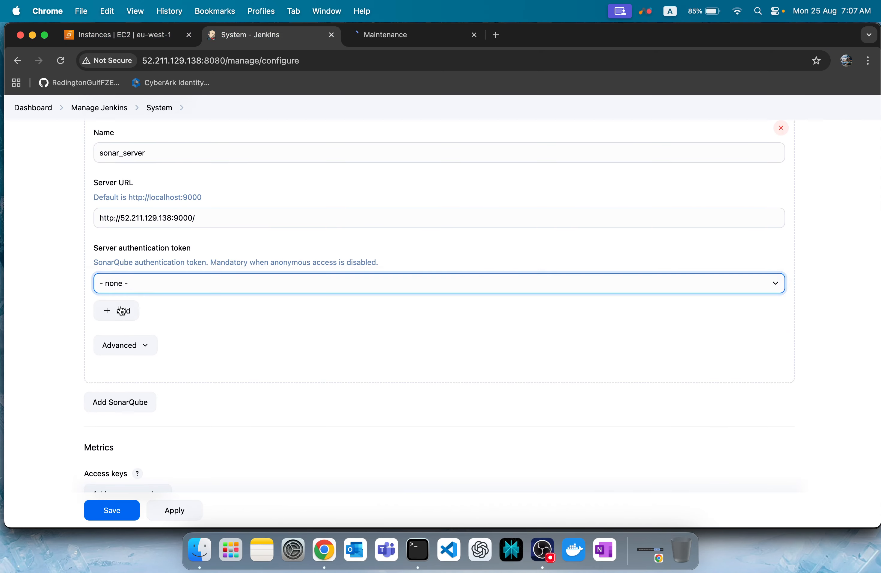
left_click(123, 310)
left_click(150, 345)
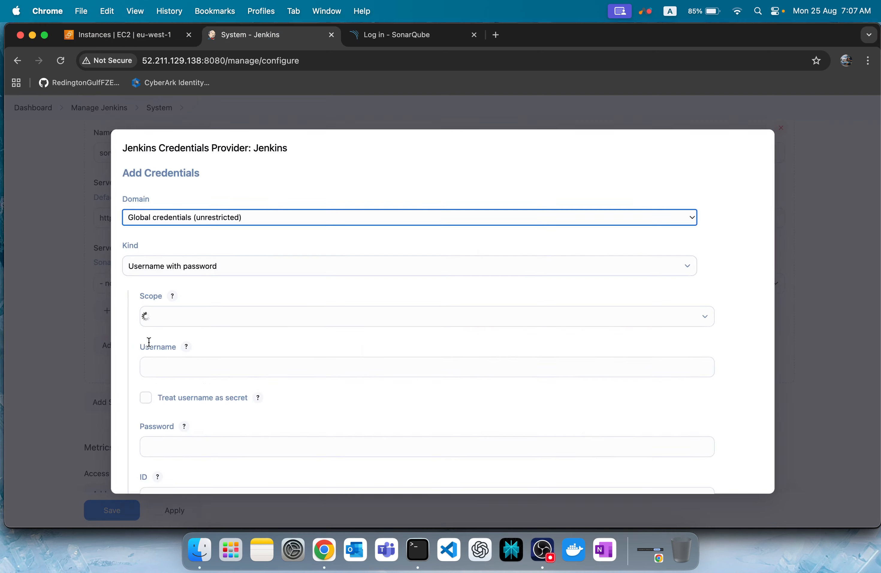
Step: Set the new credential's kind to Secret text and paste the copied SonarQube token as its secret
left_click(259, 240)
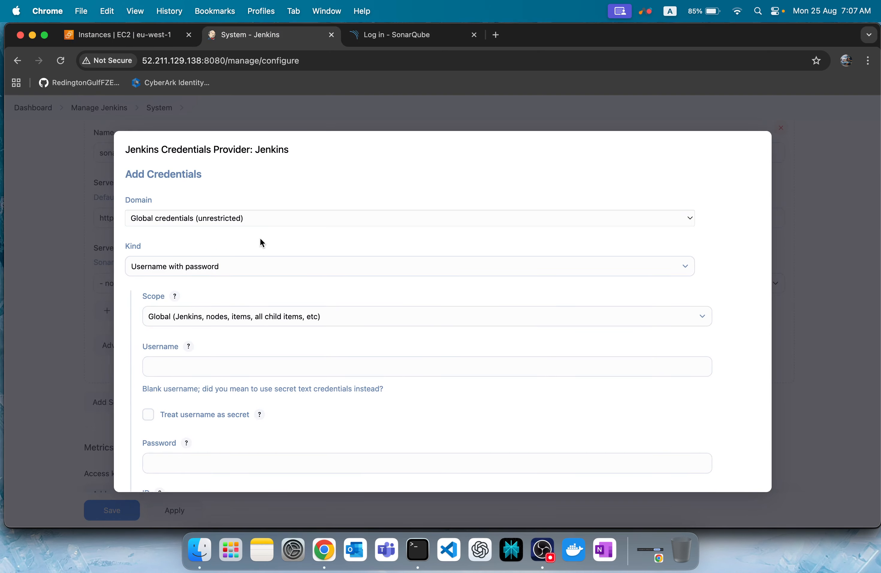
left_click(229, 266)
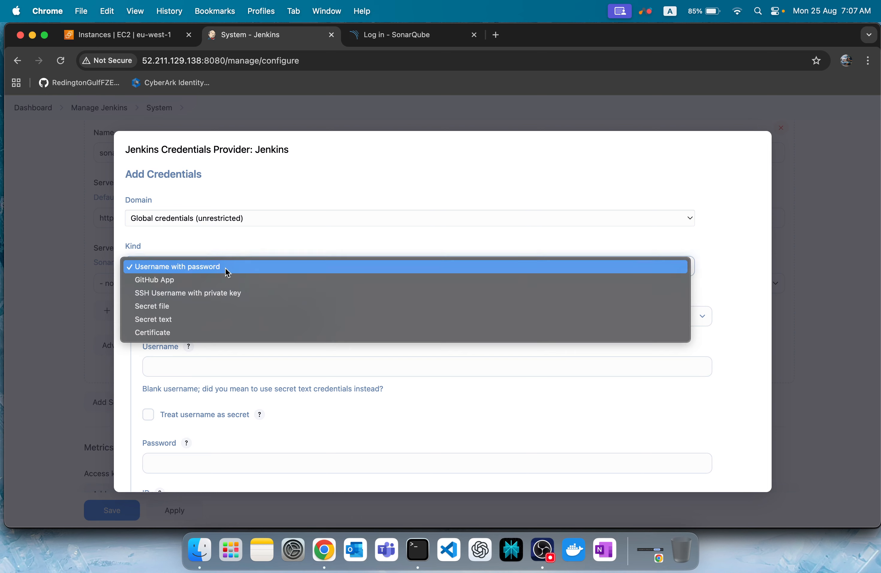
left_click(173, 318)
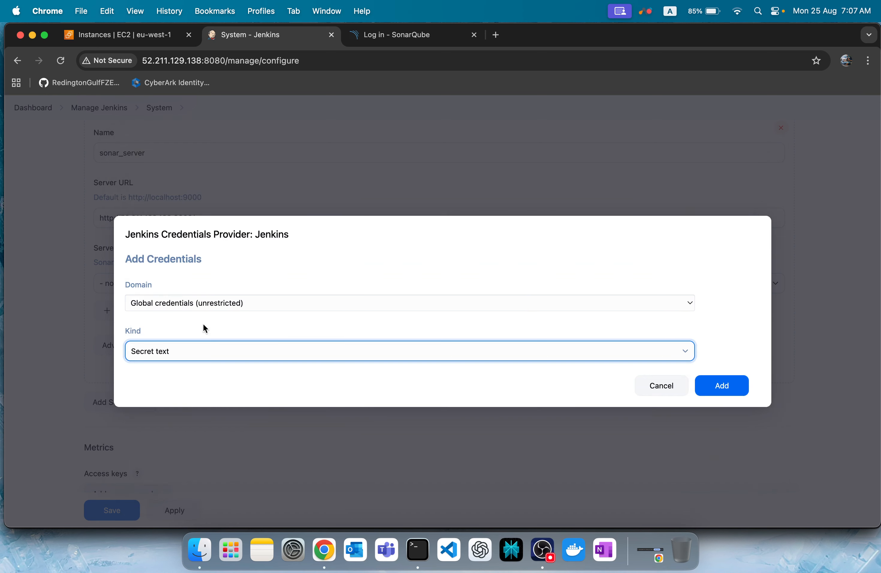
left_click(194, 368)
key("super+v")
Step: Set both the credential's ID and description to sonar, and add the credential
left_click(186, 414)
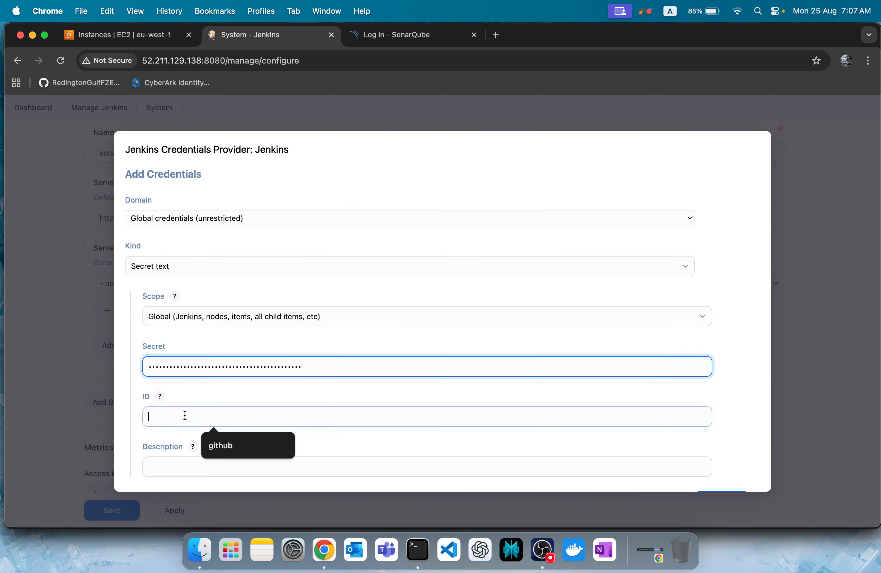
type("sonar")
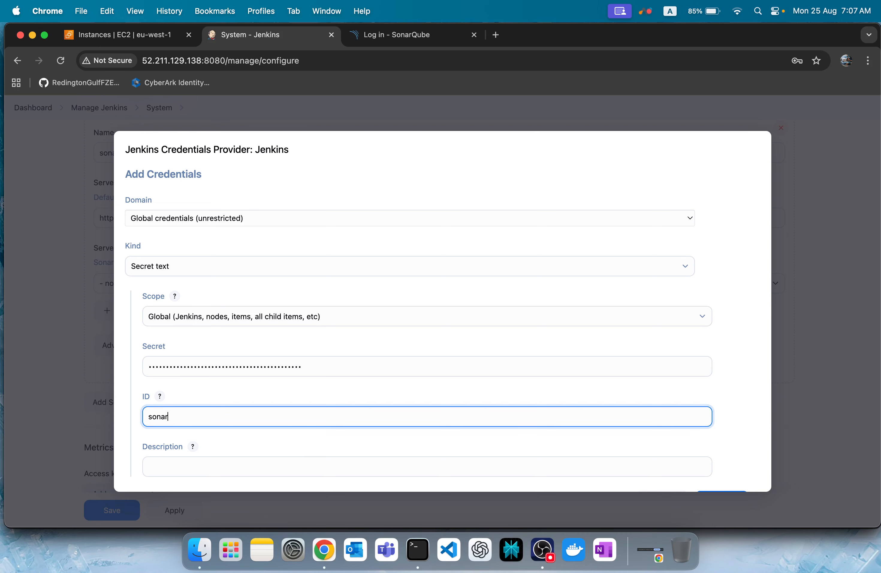
left_click(174, 463)
type("sonar")
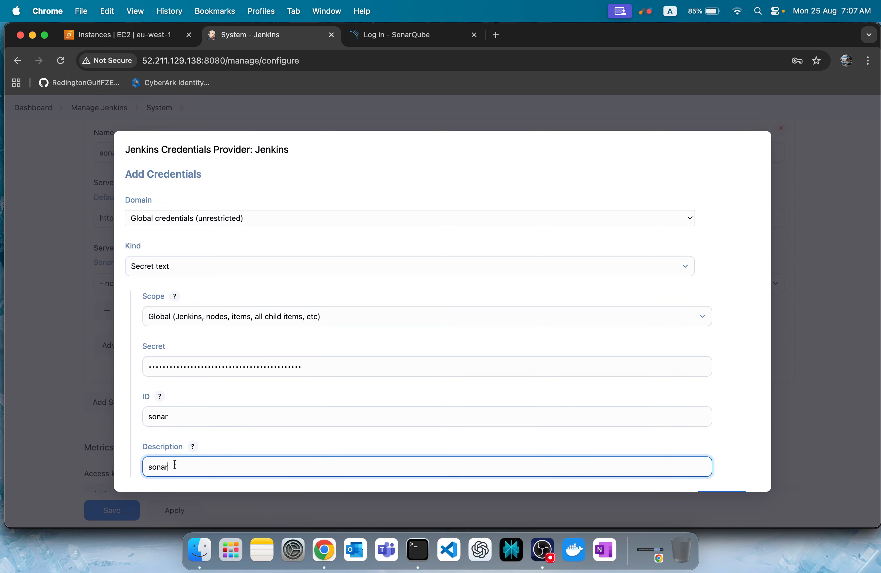
scroll(220, 409, "down", 2)
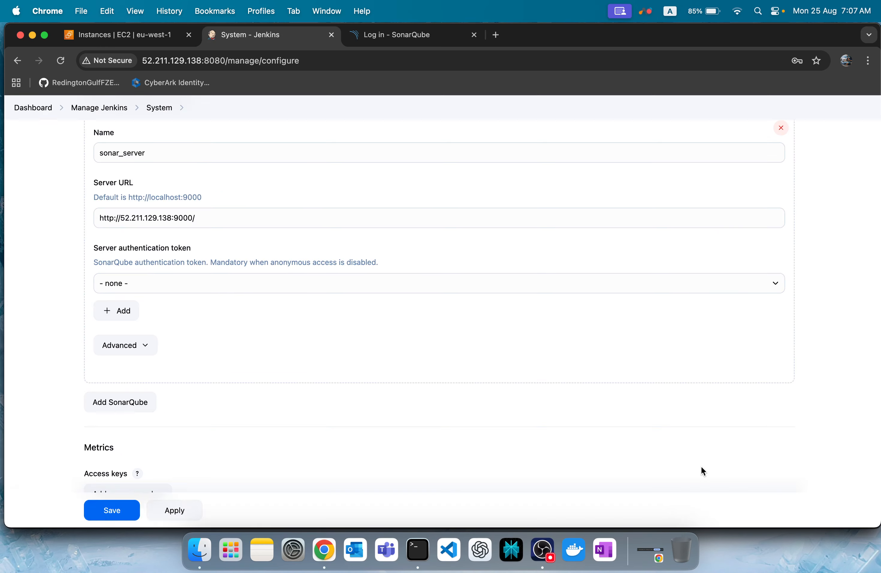
left_click(701, 470)
left_click(2, 378)
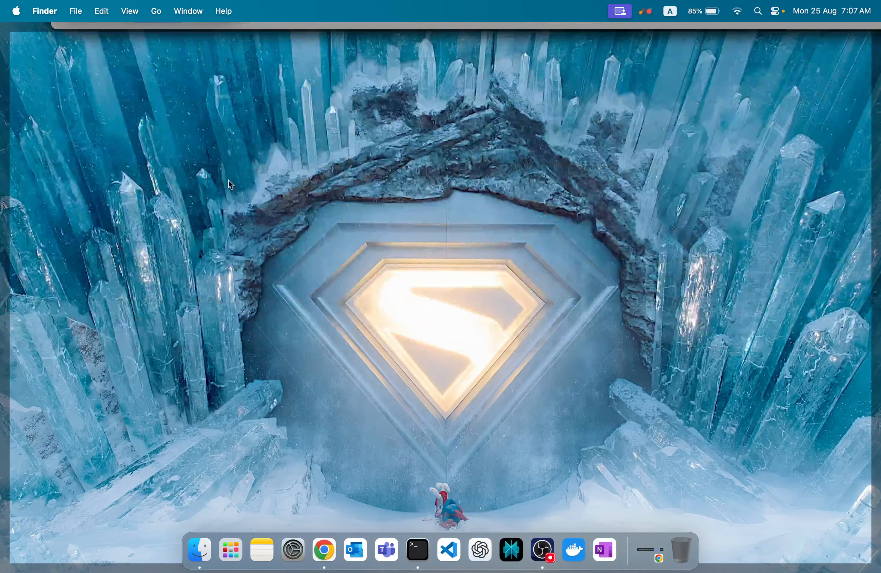
left_click(227, 180)
scroll(56, 329, "down", 5)
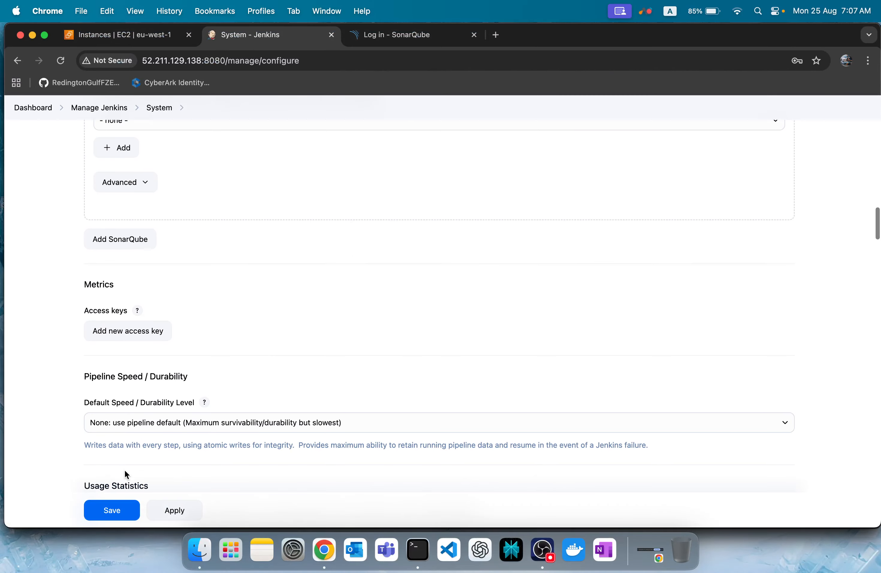
Step: Select sonar as the SonarQube server's authentication token and save the System configuration
scroll(43, 343, "up", 4)
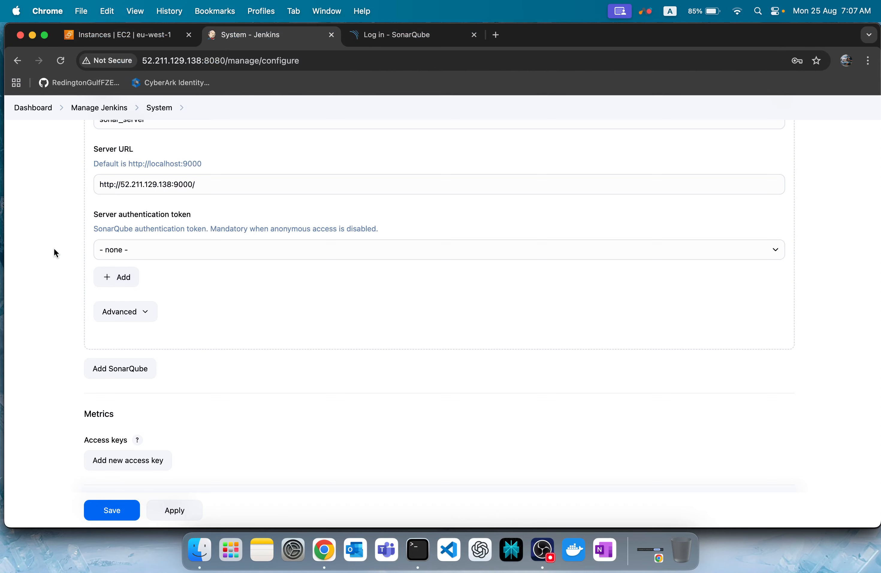
scroll(53, 248, "up", 1)
left_click(176, 282)
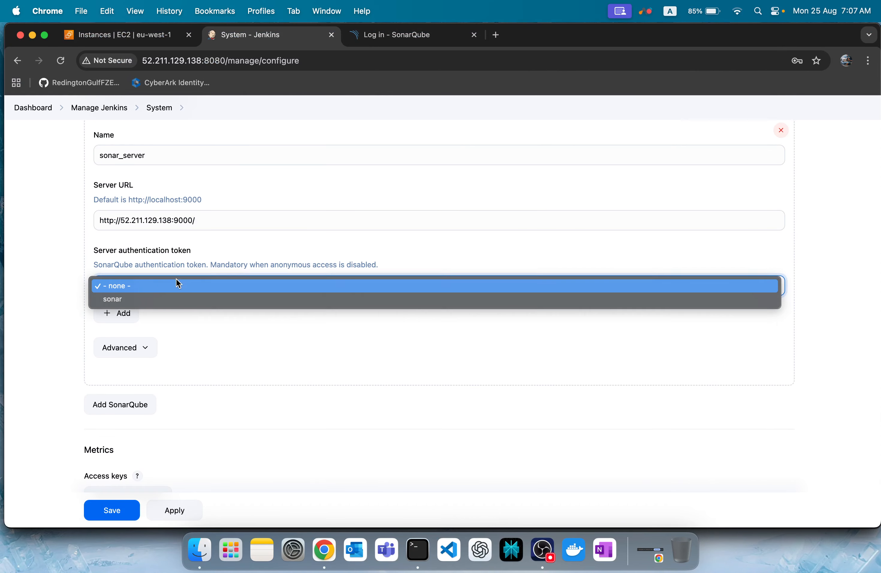
left_click(137, 301)
left_click(113, 516)
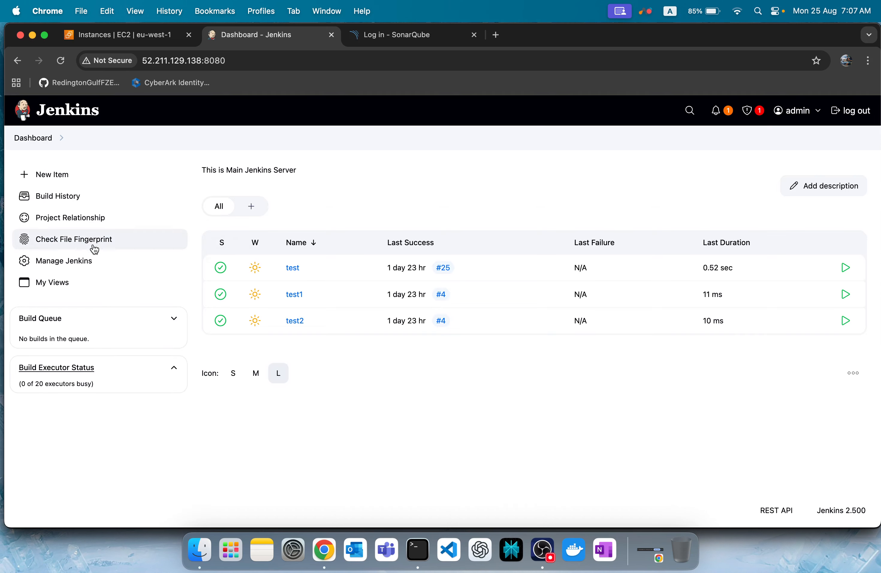
Step: Reopen the System configuration in Manage Jenkins and review the name, URL and authentication token of the SonarQube installation
left_click(81, 268)
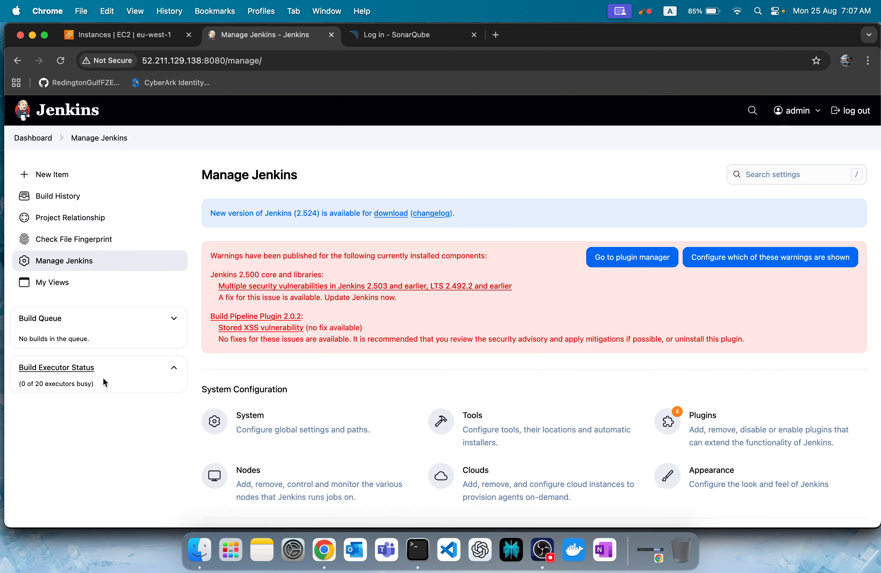
left_click(275, 428)
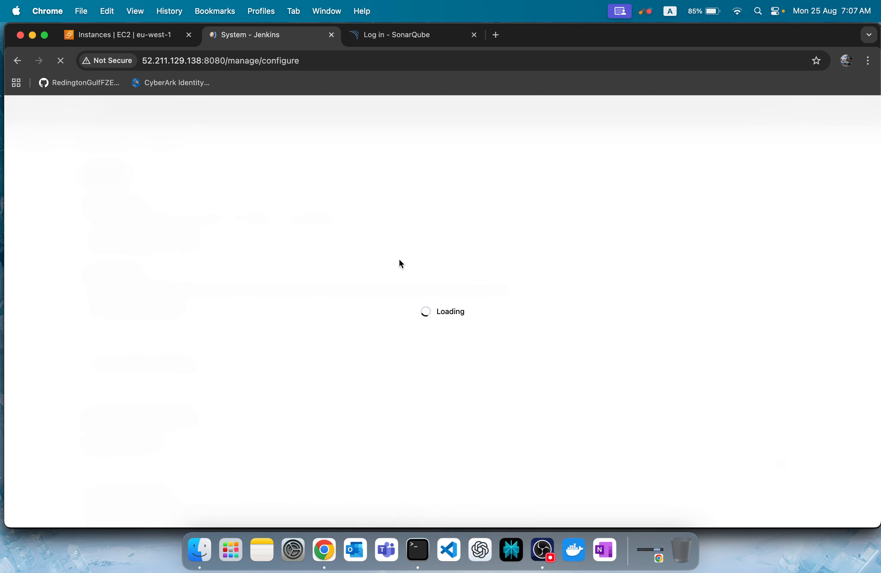
scroll(400, 262, "down", 7)
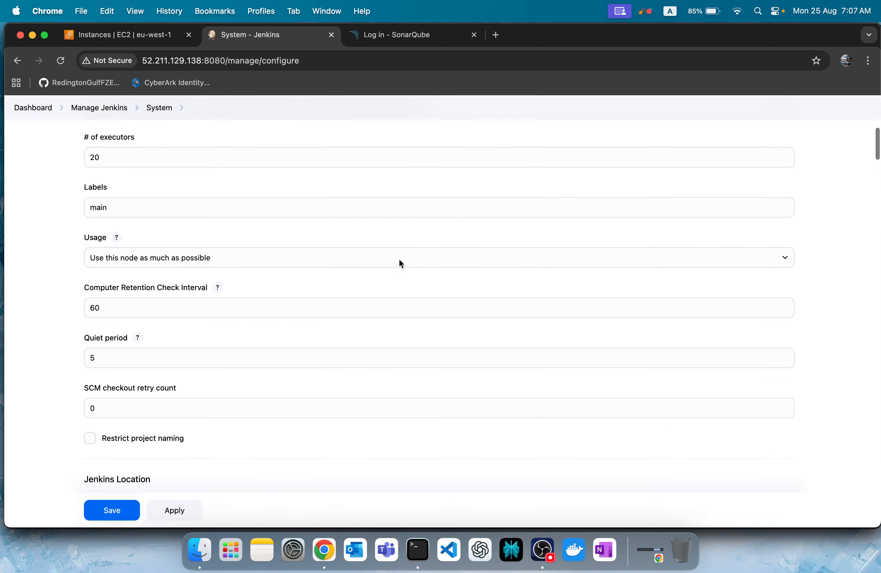
scroll(401, 264, "down", 10)
scroll(401, 265, "up", 3)
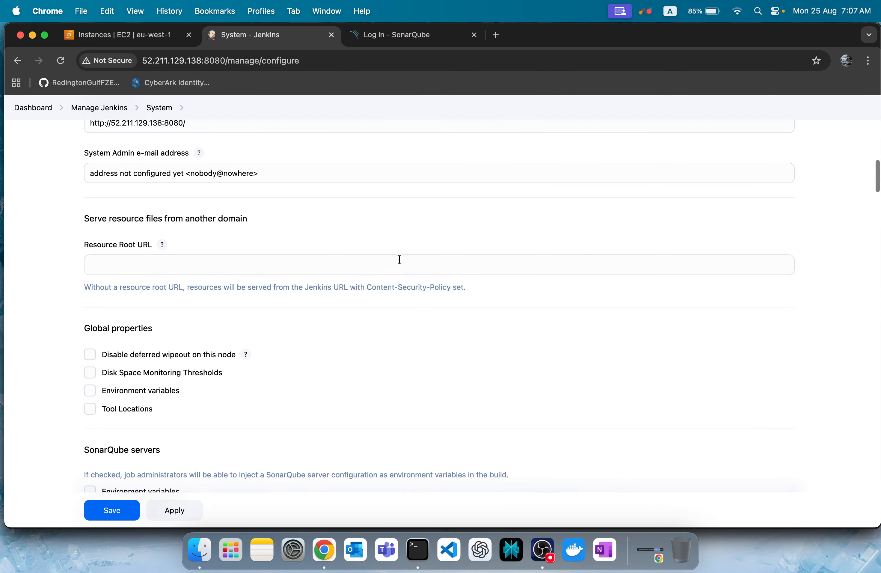
scroll(65, 232, "down", 5)
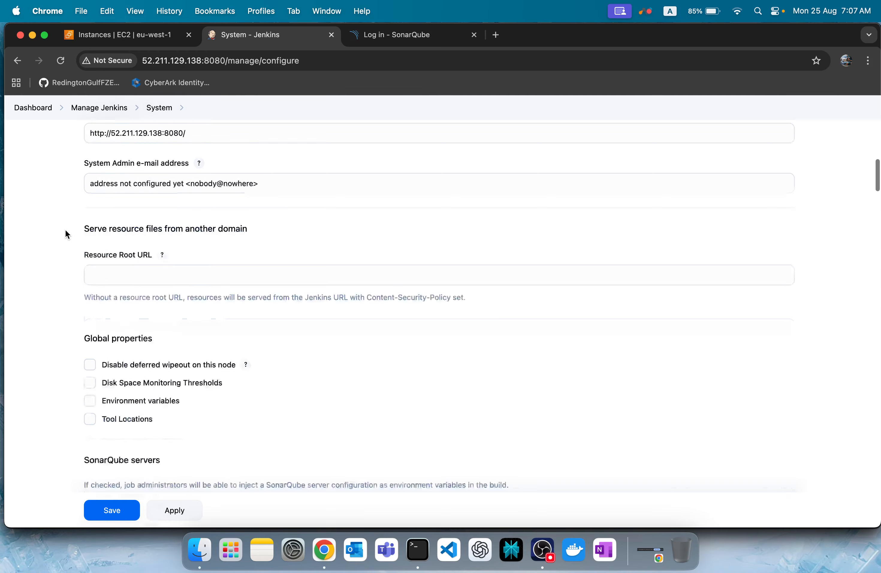
scroll(66, 235, "down", 6)
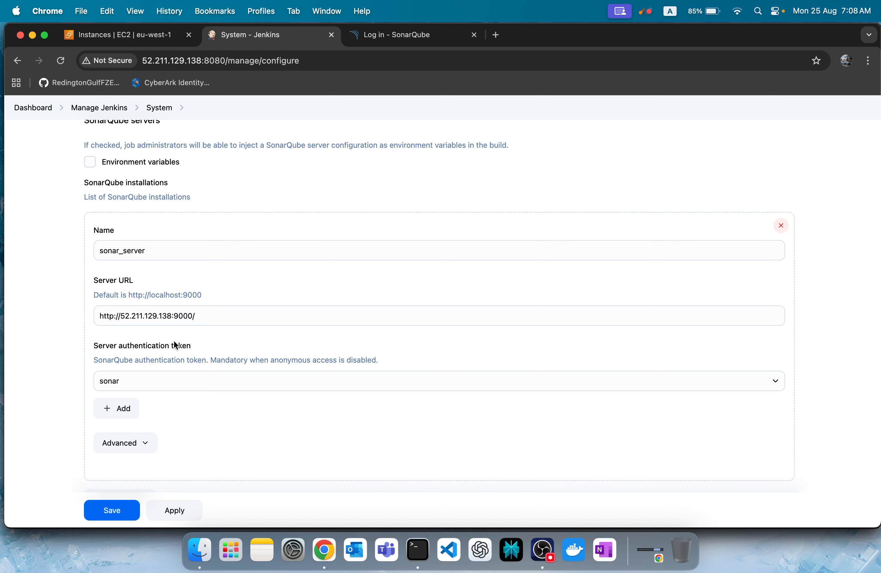
triple_click(157, 311)
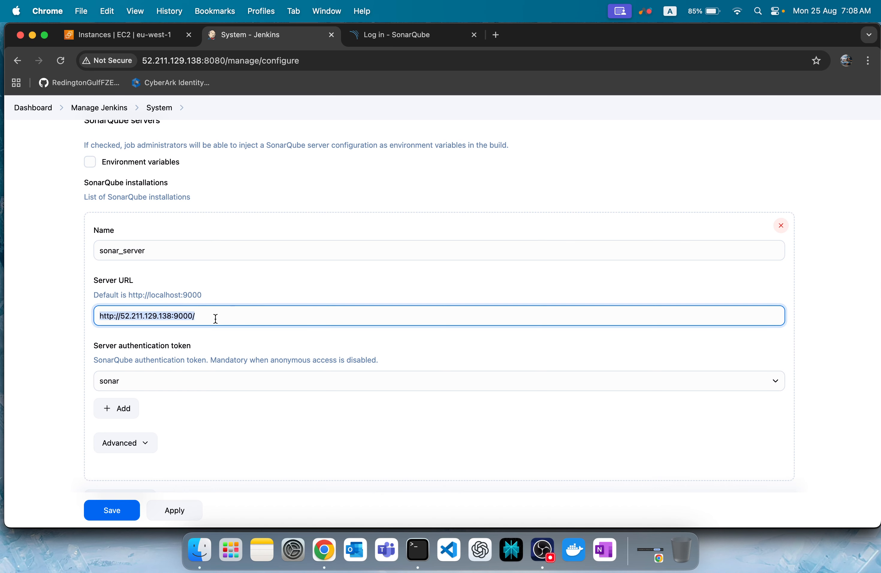
left_click(43, 346)
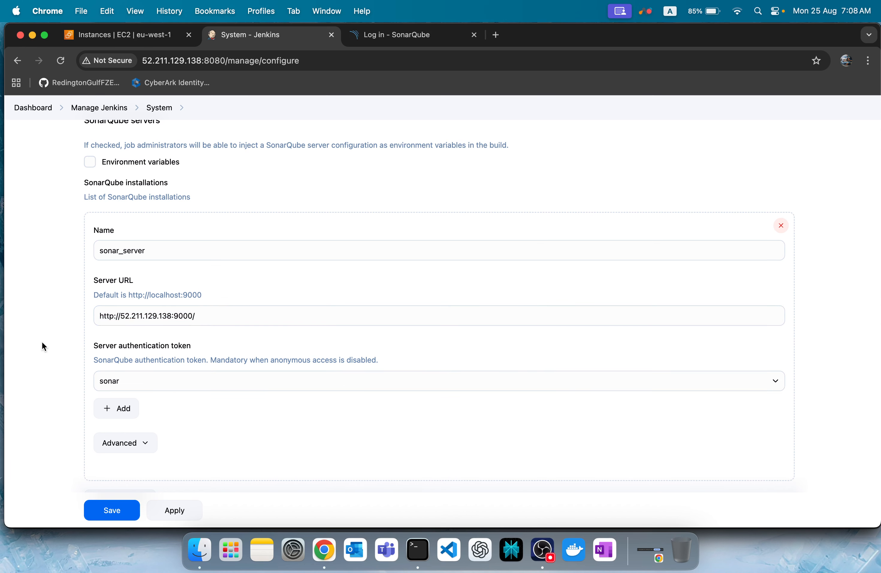
scroll(196, 316, "down", 5)
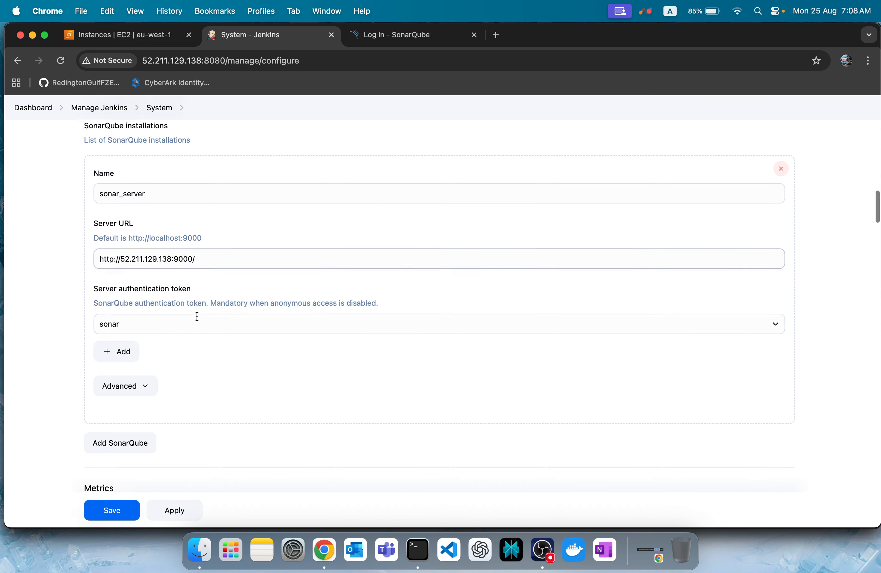
left_click(134, 302)
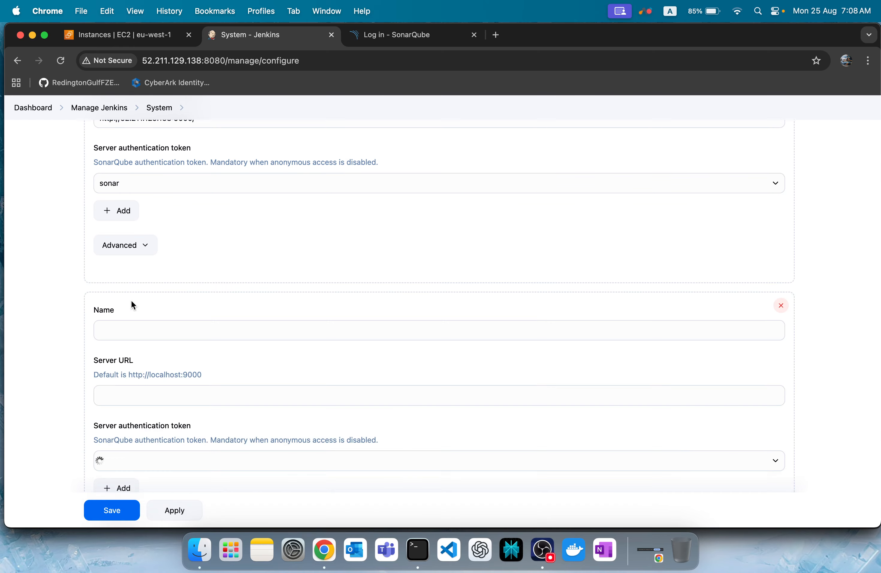
left_click(150, 332)
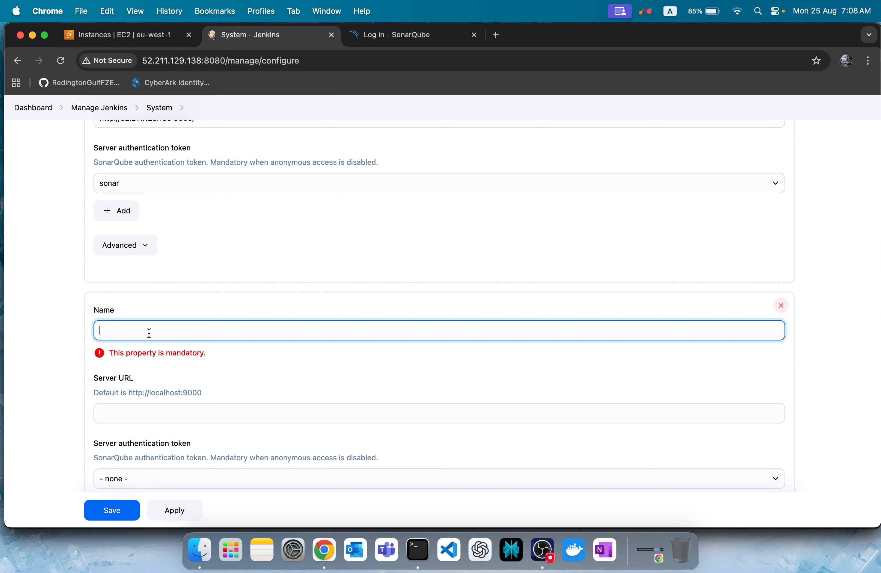
scroll(149, 332, "up", 3)
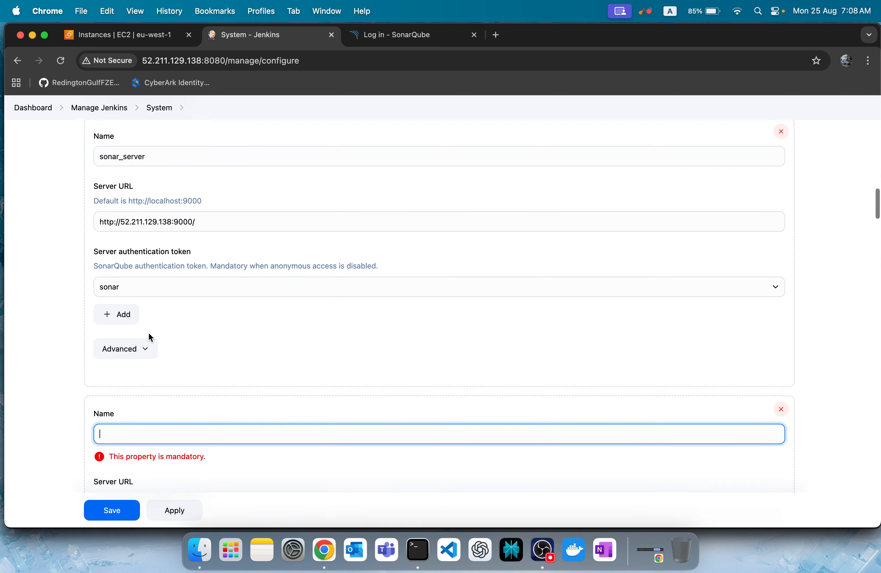
double_click(143, 173)
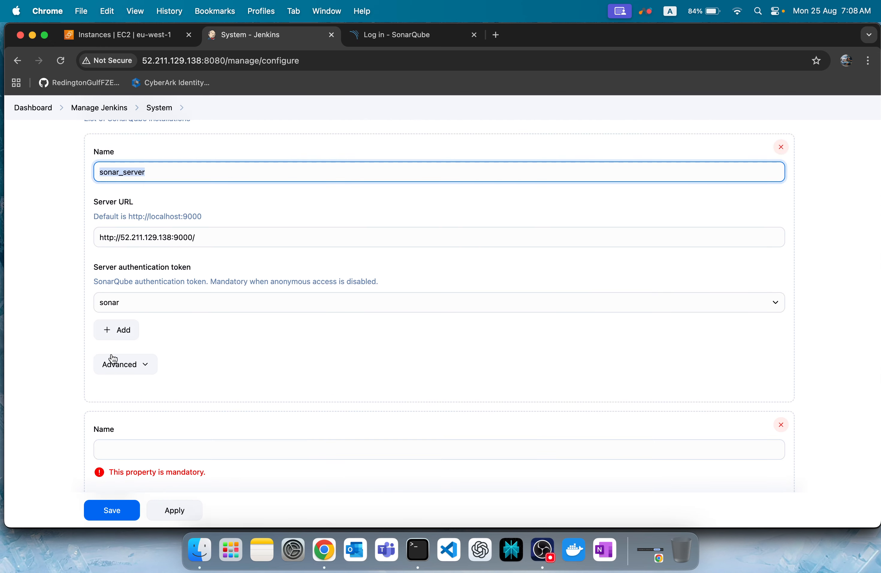
left_click(121, 444)
left_click(72, 429)
scroll(72, 429, "down", 3)
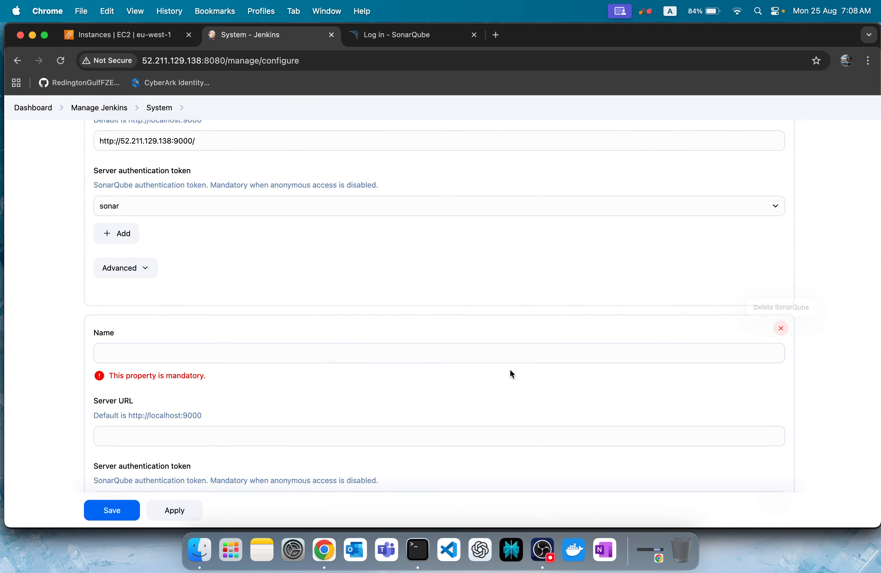
scroll(510, 369, "up", 2)
left_click(154, 143)
double_click(138, 149)
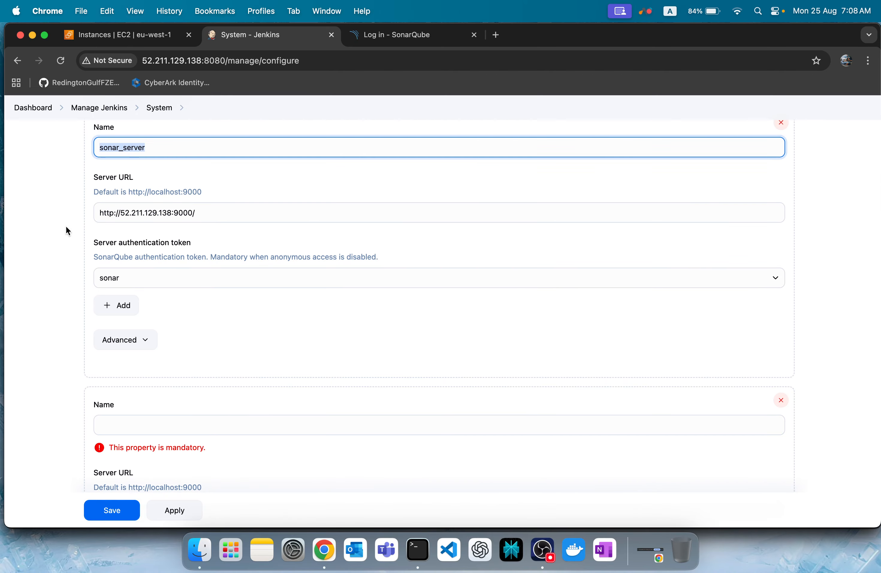
left_click(118, 426)
scroll(422, 426, "down", 3)
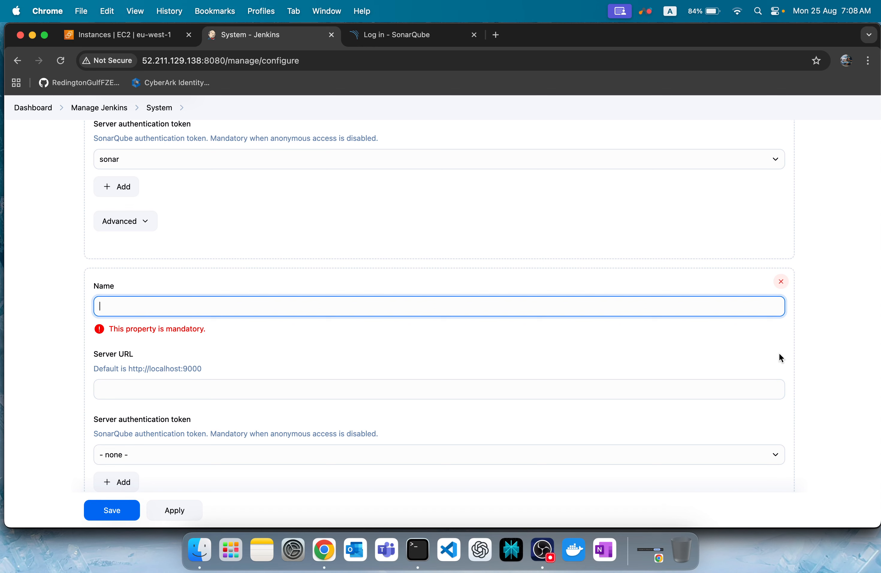
left_click(781, 281)
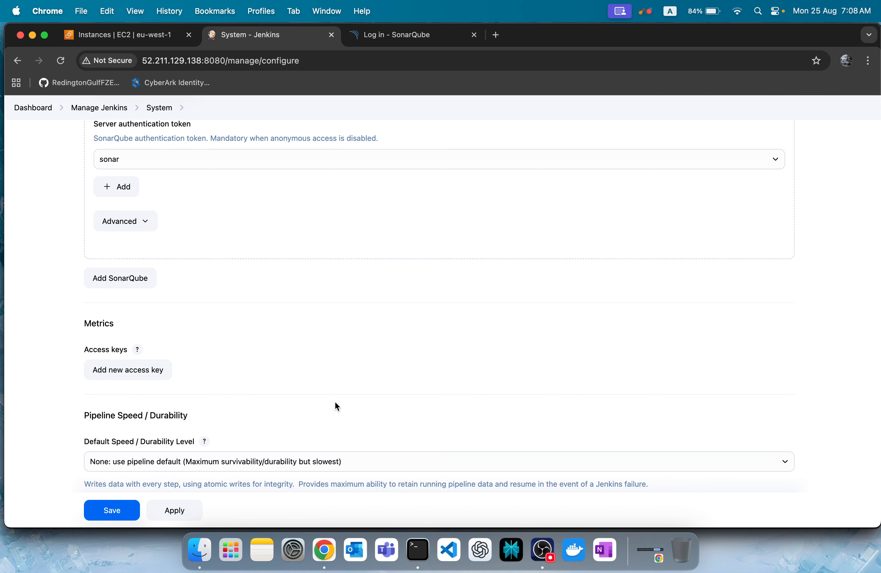
Step: Add a GitHub Server entry under GitHub Servers in the System configuration
scroll(335, 402, "down", 5)
scroll(334, 402, "down", 3)
scroll(335, 403, "down", 6)
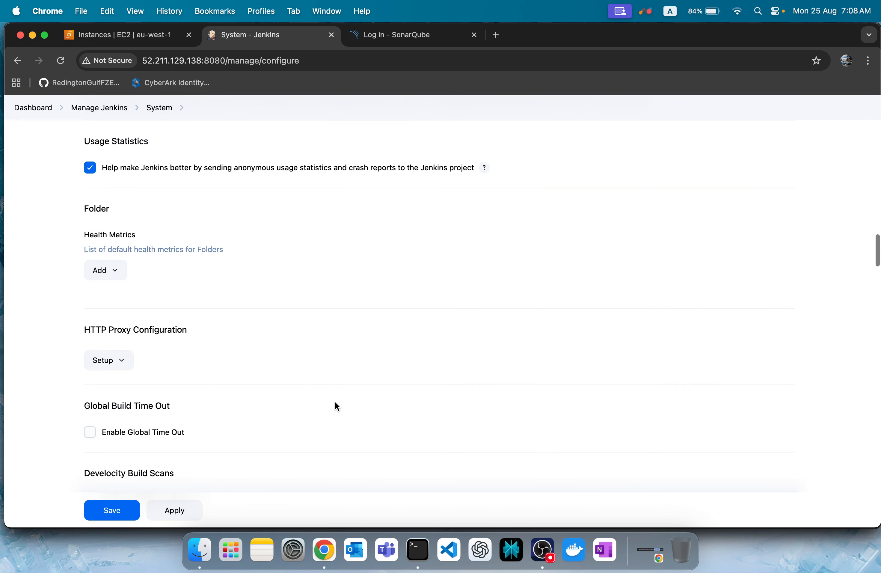
scroll(336, 403, "down", 2)
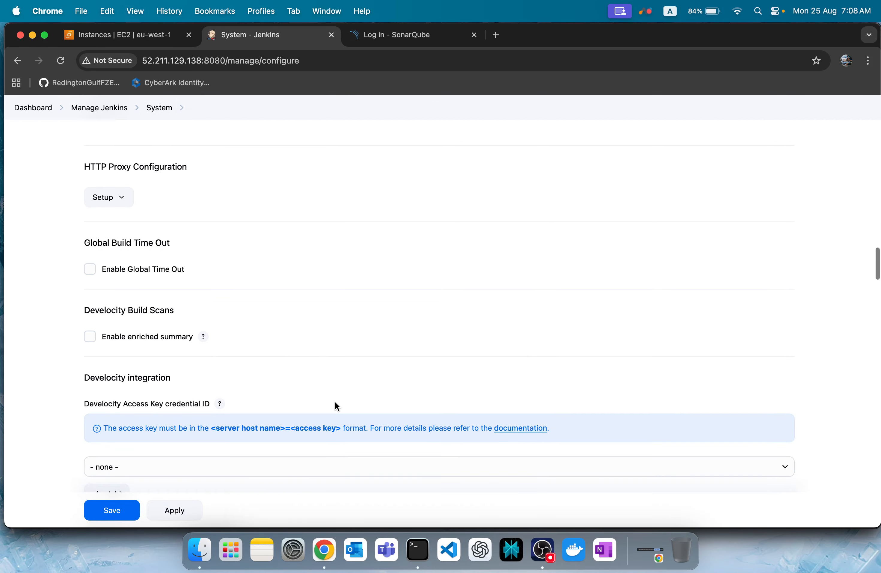
scroll(336, 403, "down", 2)
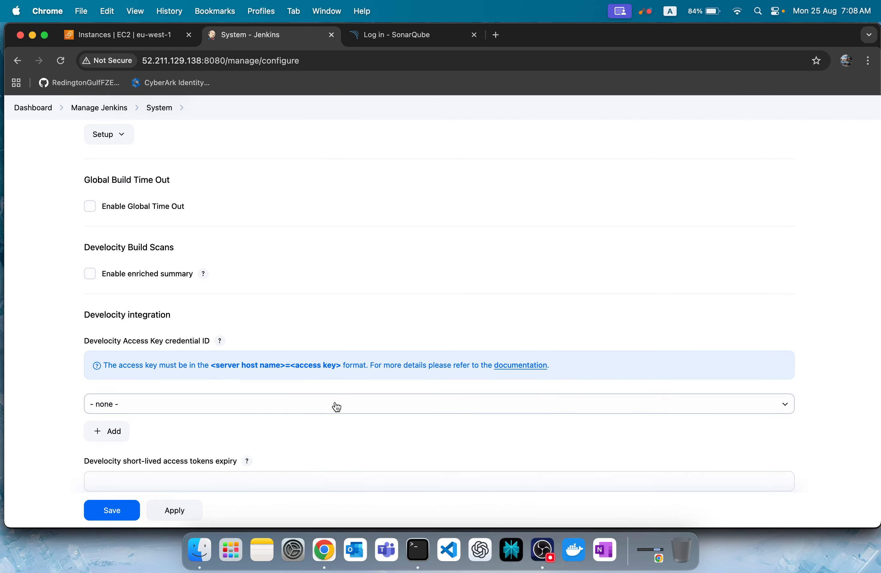
scroll(336, 406, "up", 2)
scroll(337, 406, "down", 9)
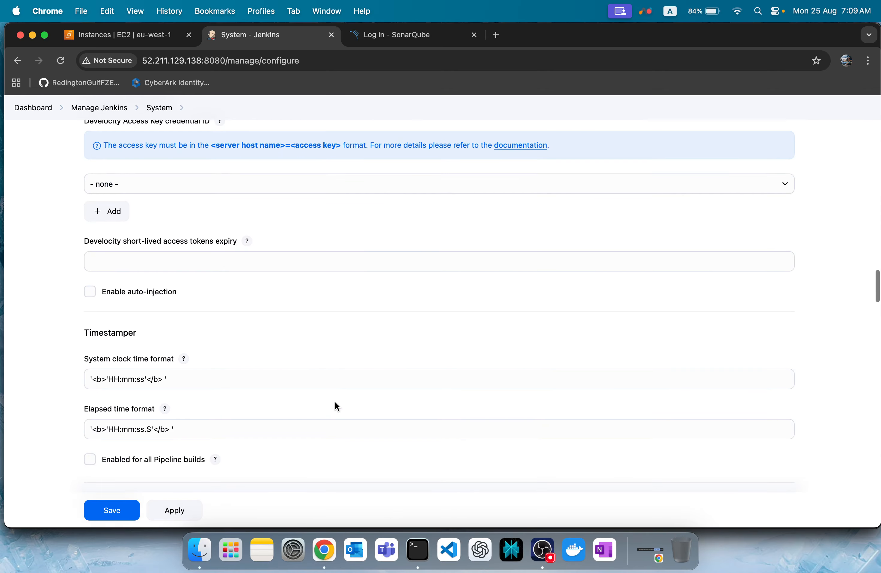
scroll(337, 407, "down", 10)
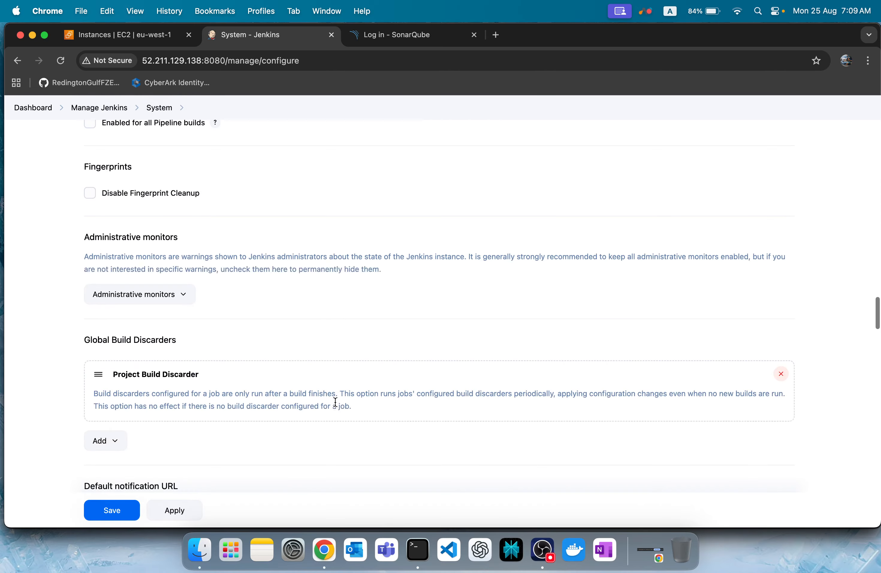
scroll(336, 402, "down", 7)
scroll(334, 402, "down", 3)
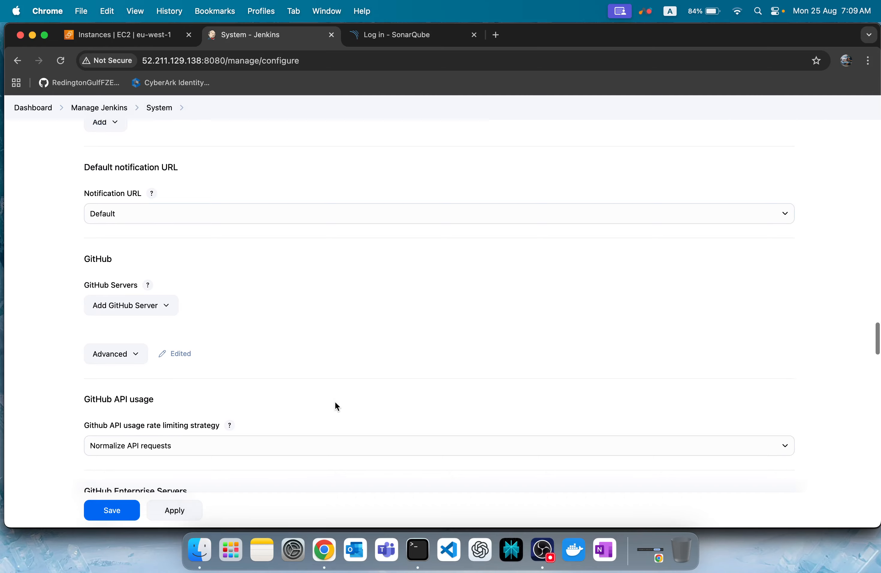
left_click(157, 262)
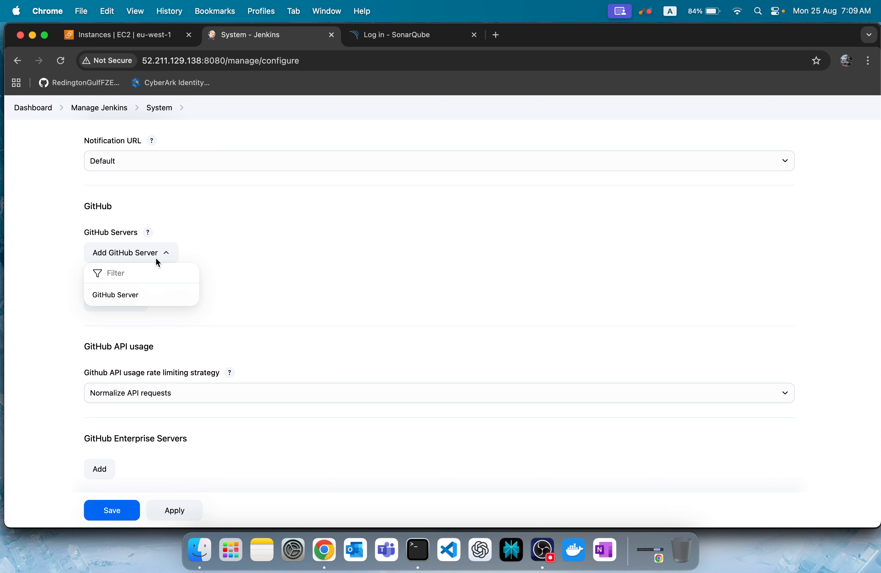
left_click(136, 303)
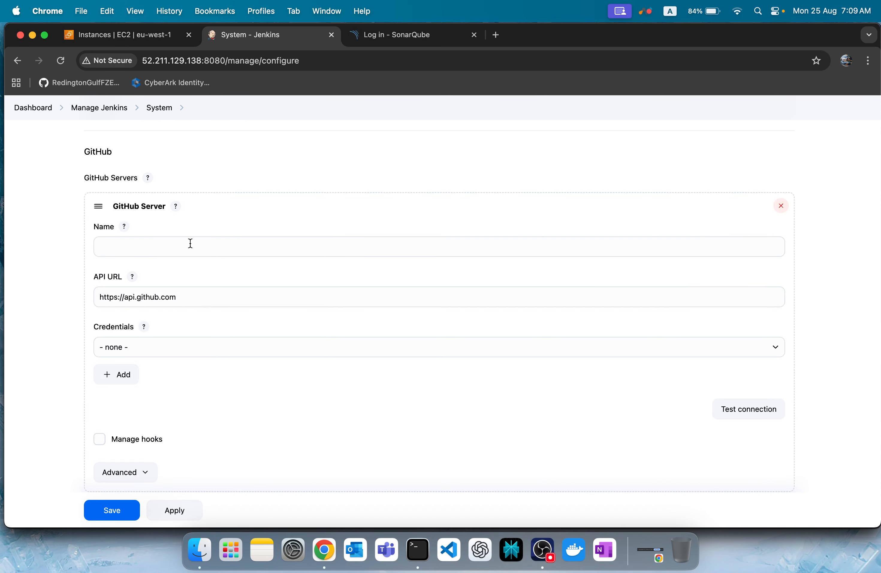
left_click(156, 242)
triple_click(137, 293)
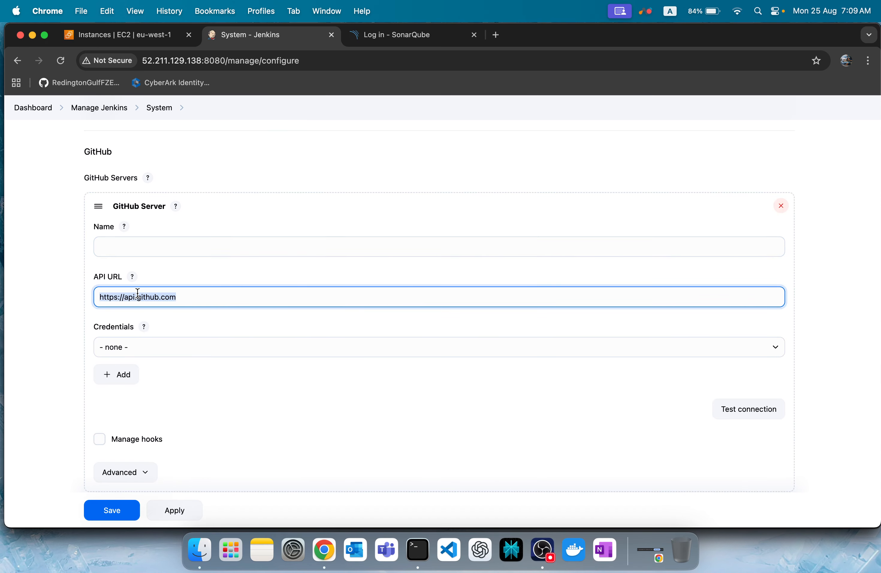
key("super+c")
left_click(497, 35)
key("super+v")
key("Return")
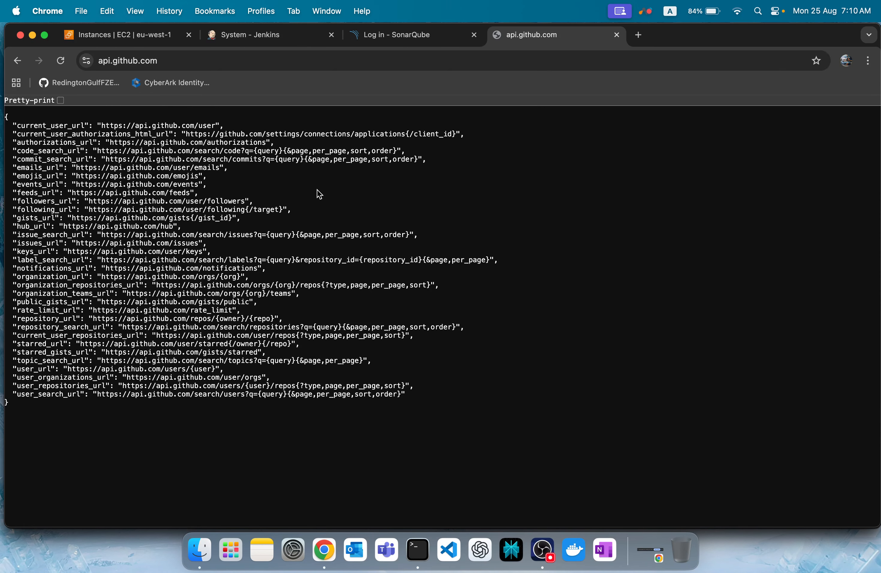
left_click(395, 38)
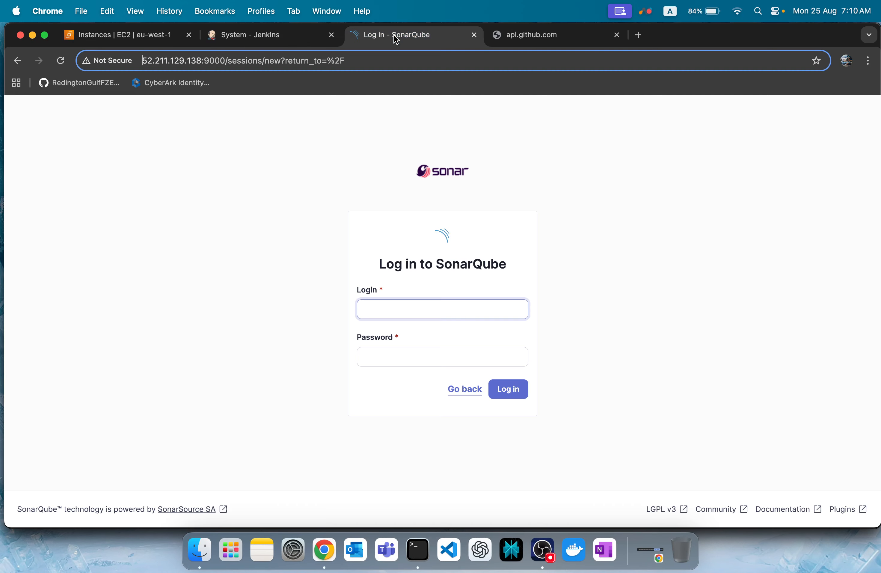
left_click(557, 35)
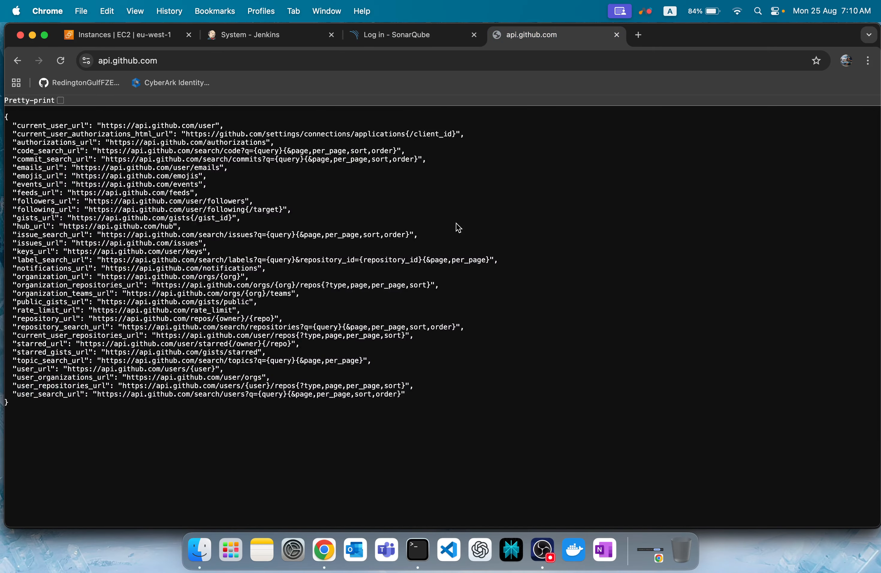
left_click(243, 37)
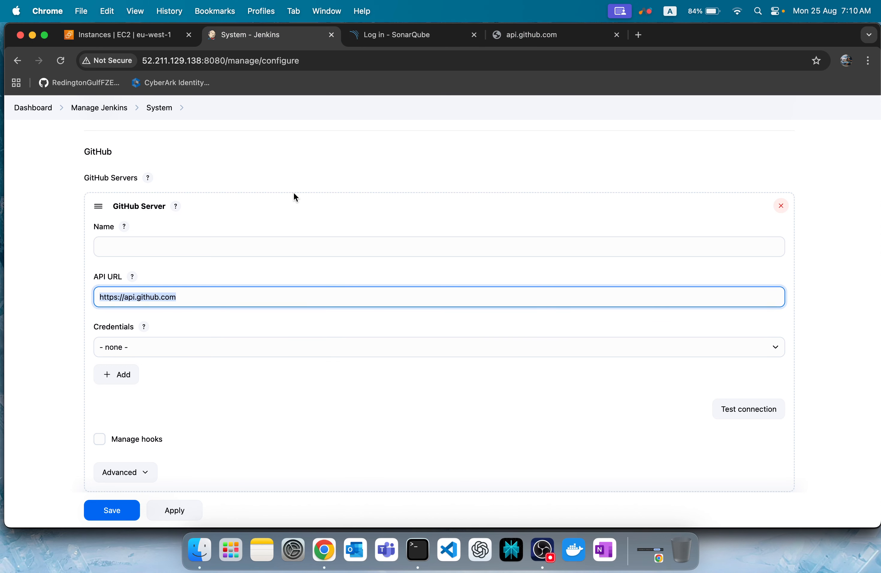
left_click(74, 317)
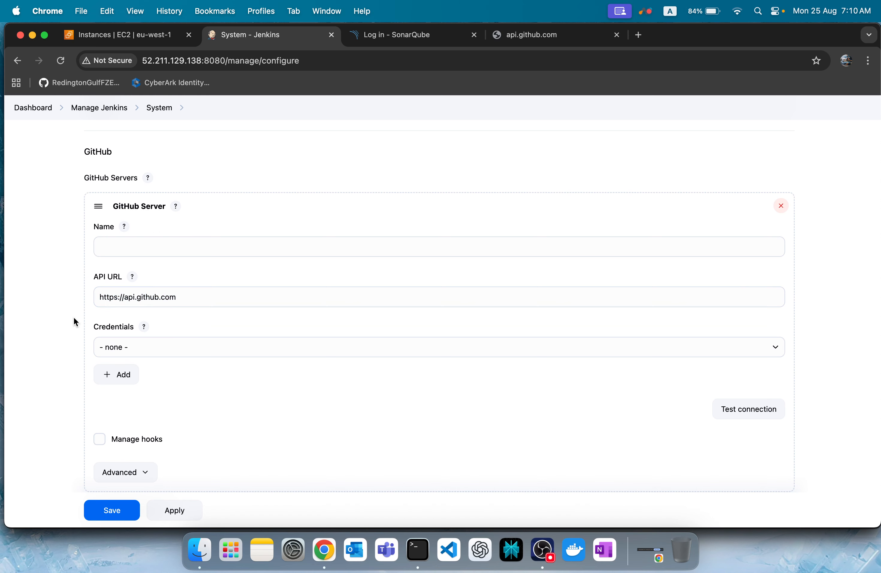
left_click(209, 350)
left_click(39, 353)
left_click(138, 301)
left_click(217, 299)
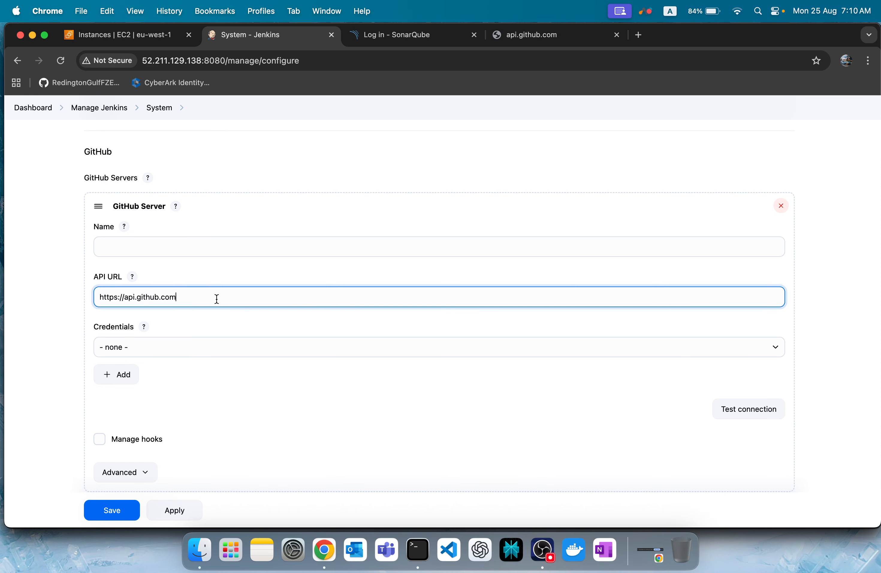
Step: Remove the unnamed GitHub Server entry from GitHub Servers in the System configuration
double_click(217, 299)
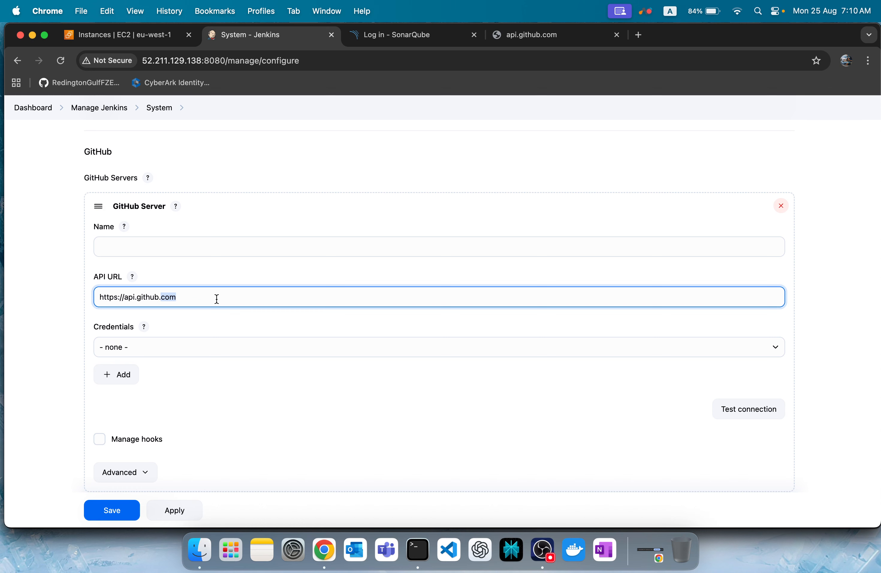
triple_click(154, 300)
left_click(323, 305)
left_click(780, 206)
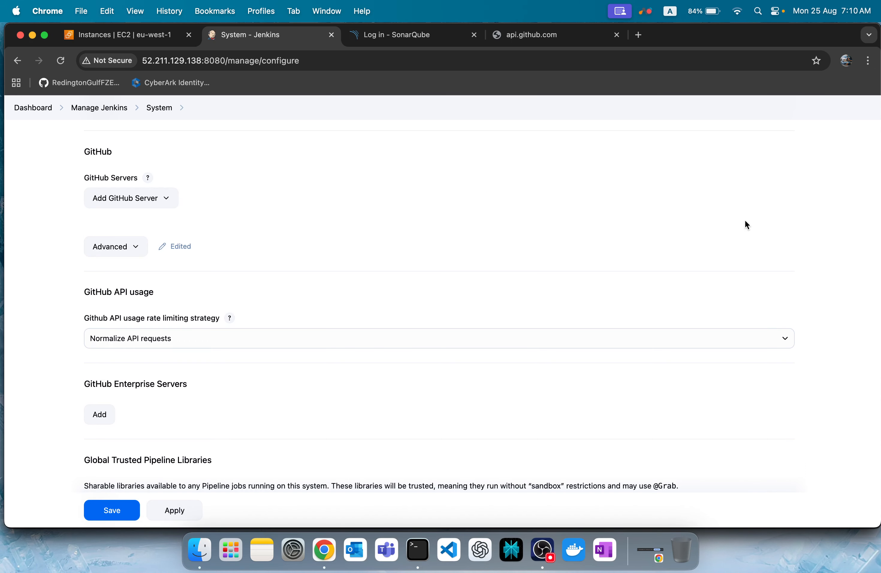
Step: Enable the override hook URL in GitHub's advanced settings, inspect the webhook URL, and turn the override off again
left_click(131, 247)
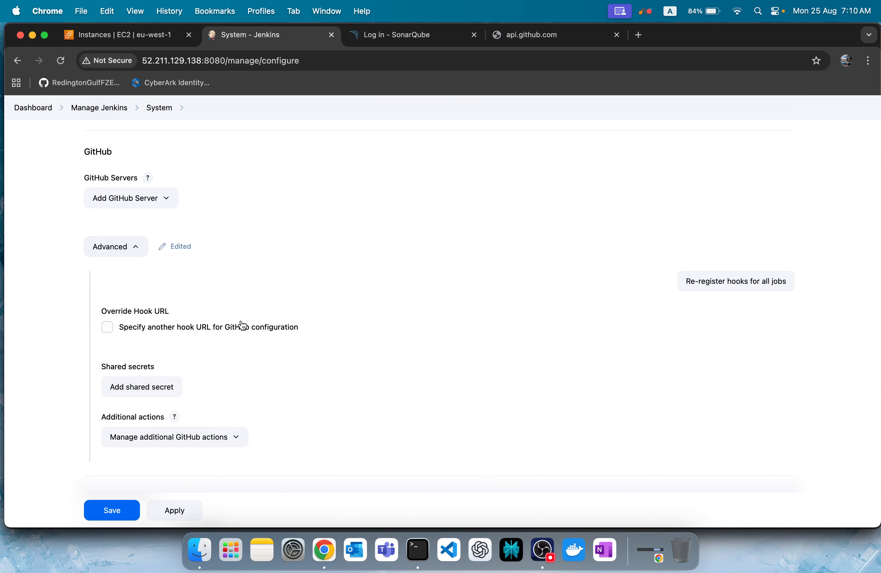
scroll(243, 325, "down", 2)
left_click(216, 274)
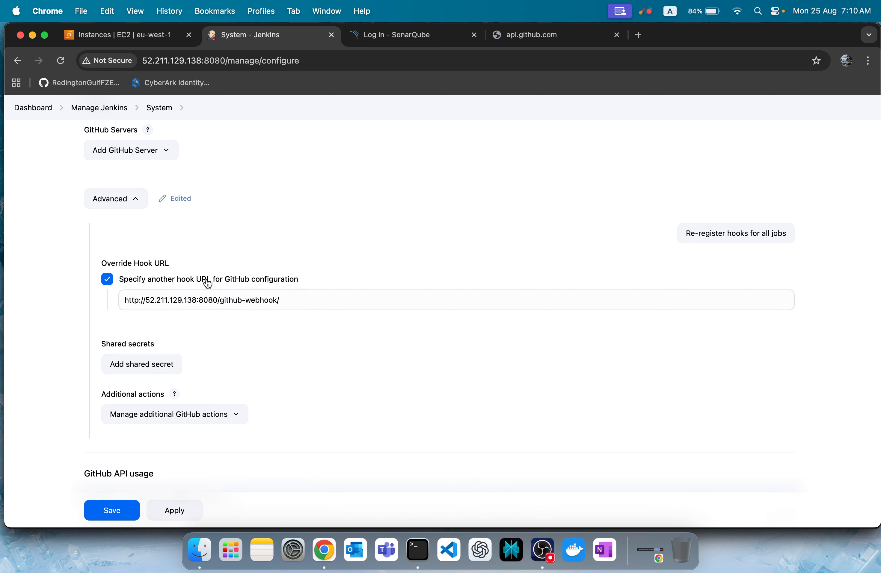
triple_click(191, 303)
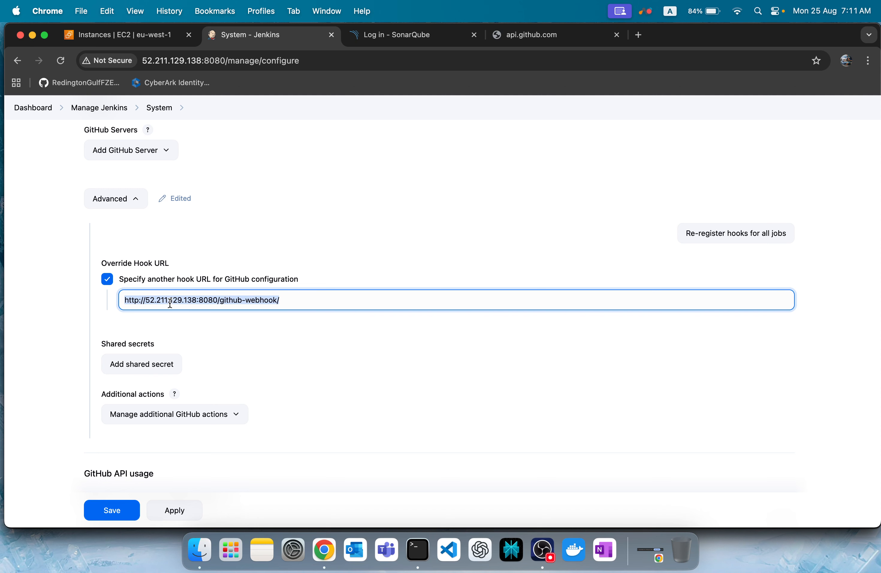
double_click(179, 302)
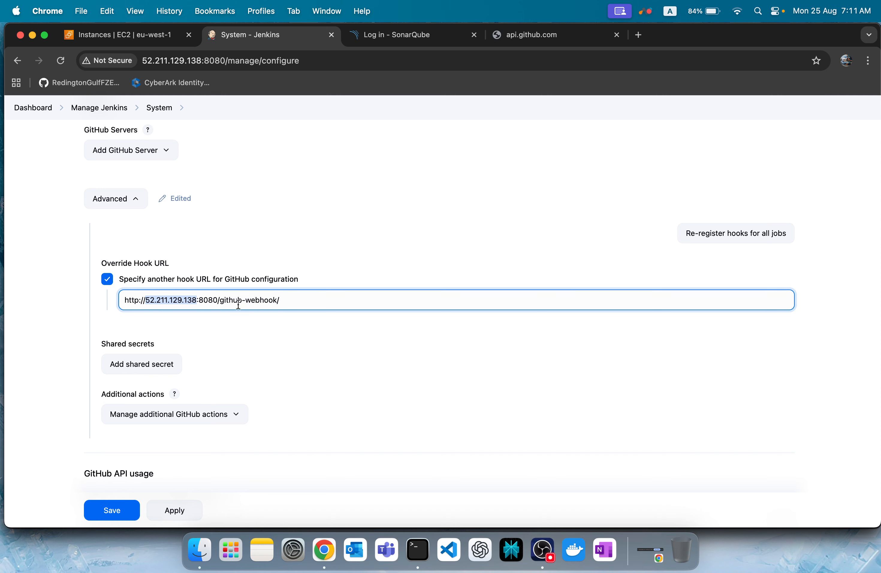
left_click(216, 309)
left_click(56, 319)
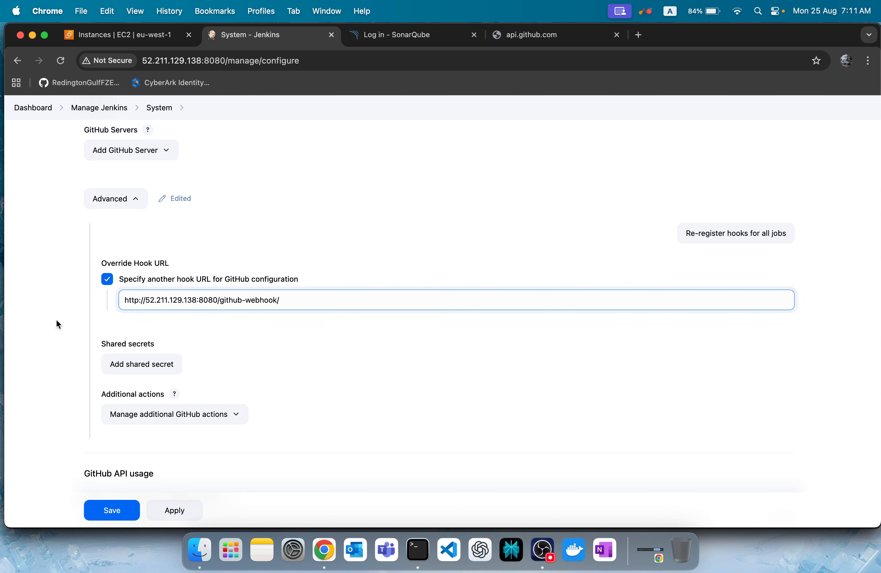
left_click(108, 281)
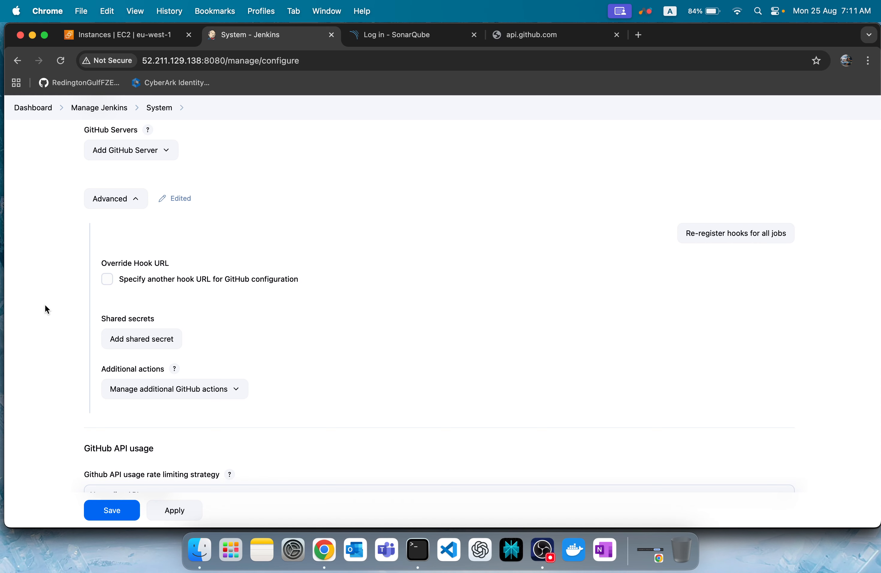
Step: Look through the remaining System settings down to Extended E-mail Notification and examine its SMTP server and SMTP port fields
scroll(44, 305, "down", 6)
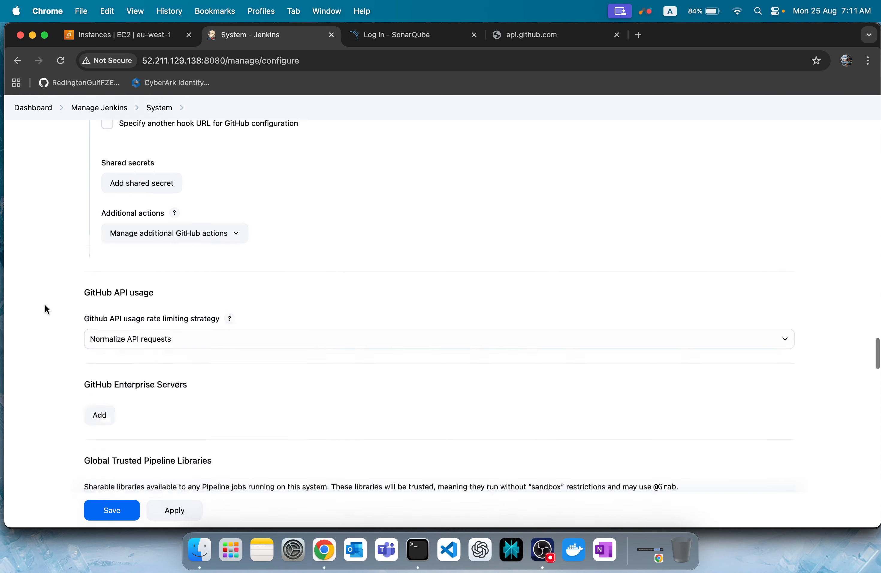
scroll(45, 305, "down", 8)
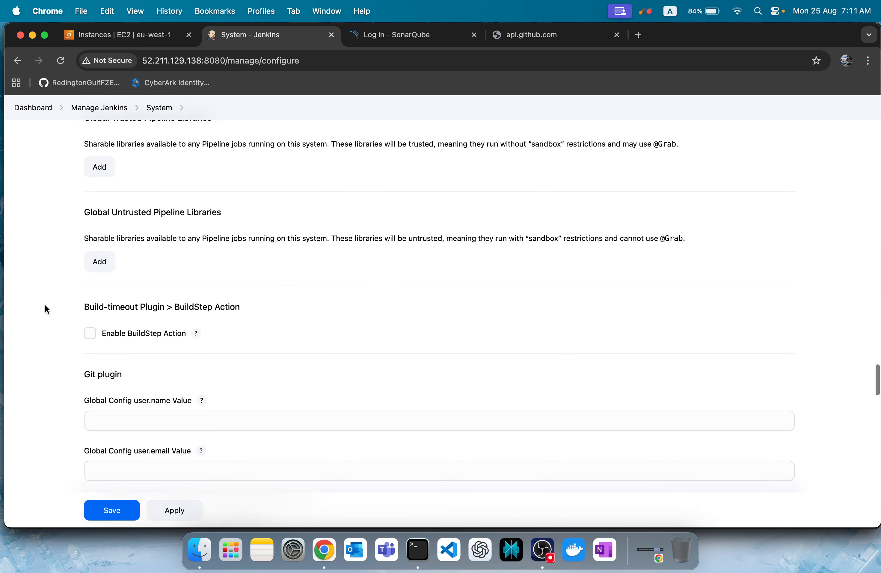
scroll(45, 305, "down", 3)
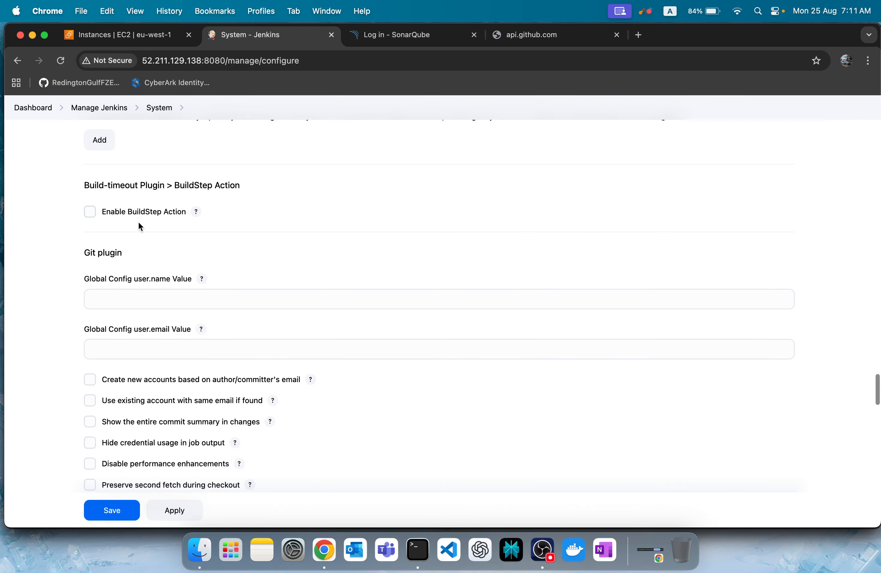
scroll(111, 369, "down", 10)
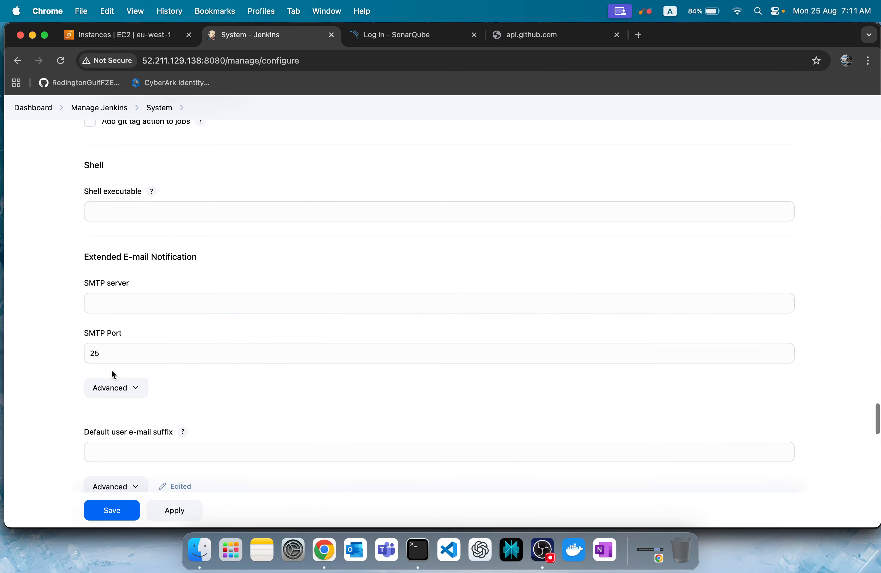
triple_click(122, 256)
left_click(10, 327)
scroll(11, 326, "down", 2)
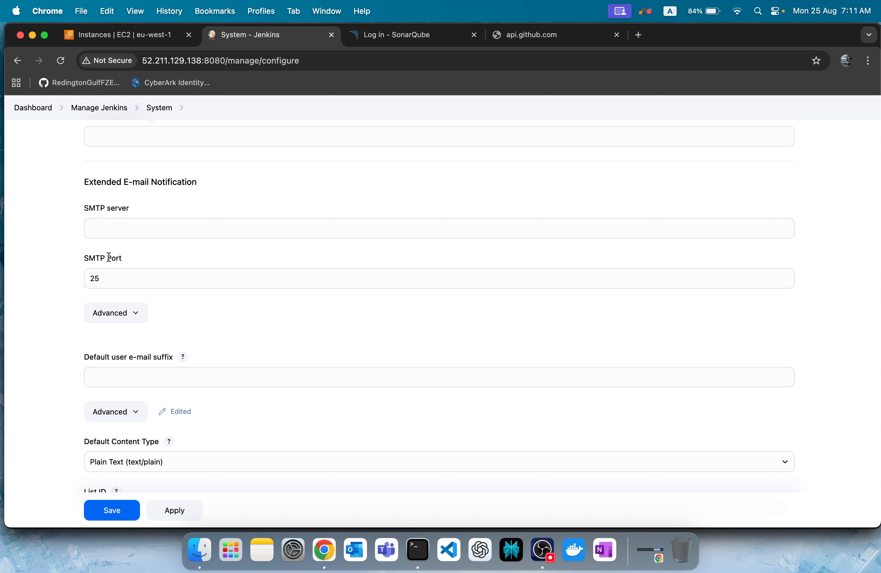
left_click(132, 228)
left_click(51, 292)
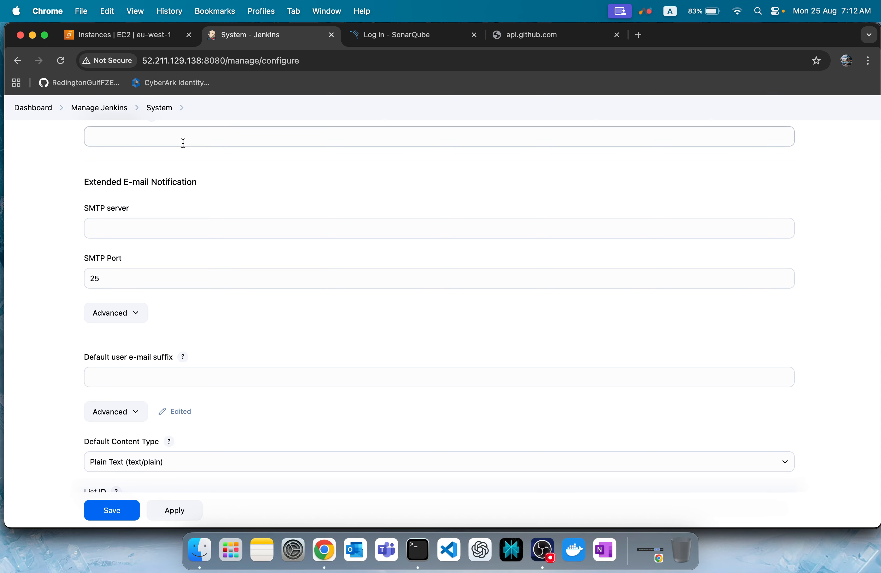
Step: Search Google for "gmail smtp server details" in a new browser tab and review the full list of server address and port settings
left_click(639, 34)
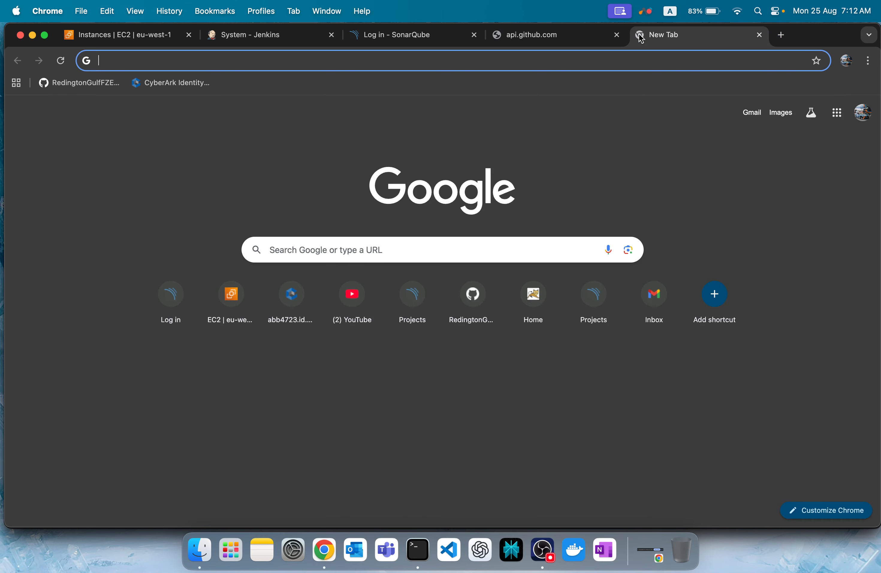
type("gmail smtp")
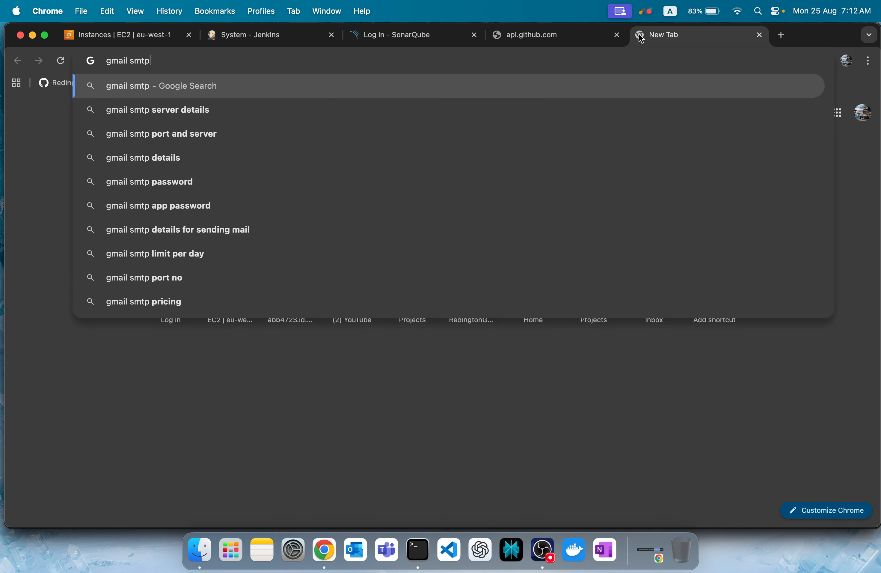
key("Down")
key("Return")
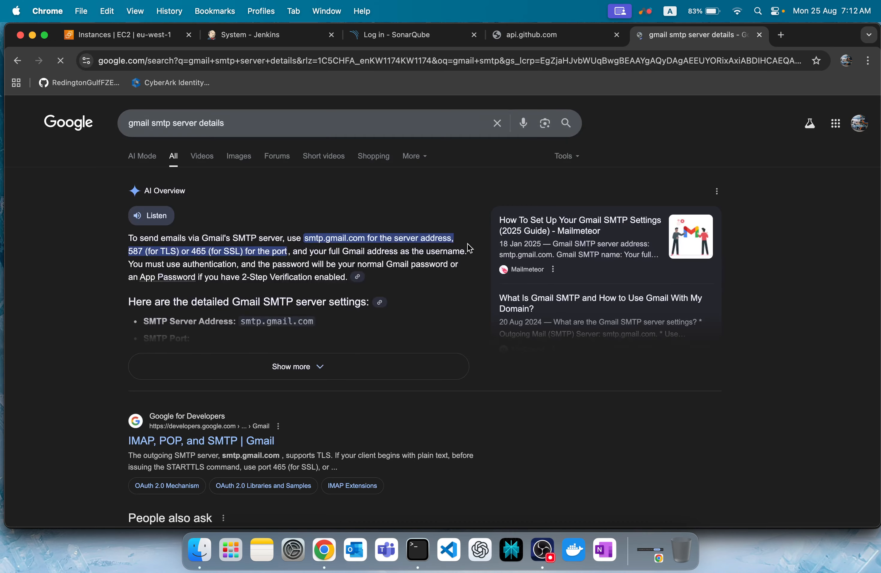
left_click(319, 367)
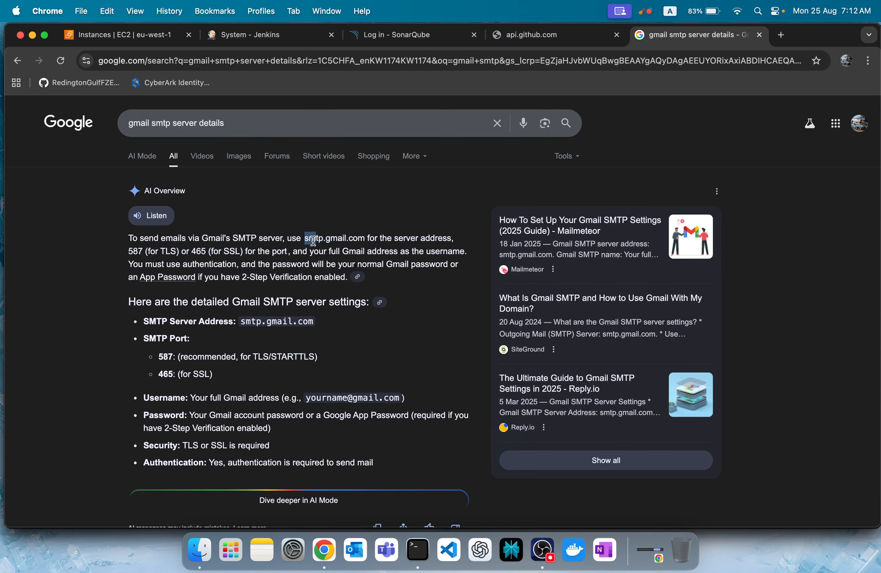
double_click(330, 238)
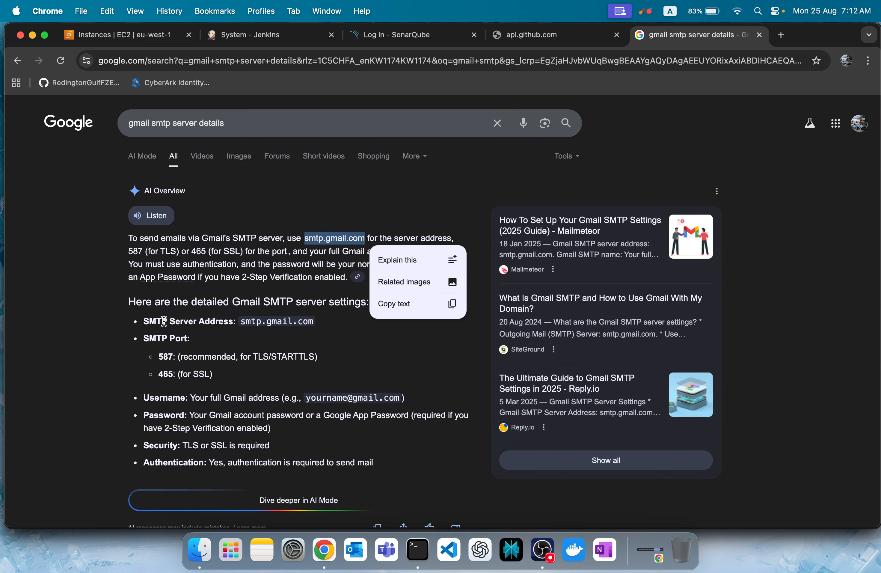
left_click(251, 375)
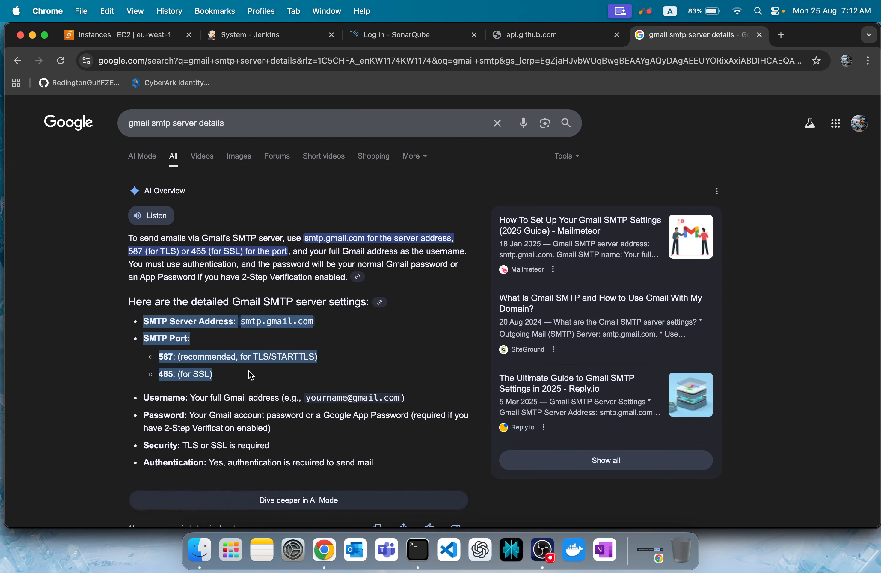
Step: Search for "outlook smtp server details" instead, examine the server name and port, and close the search tab
double_click(138, 126)
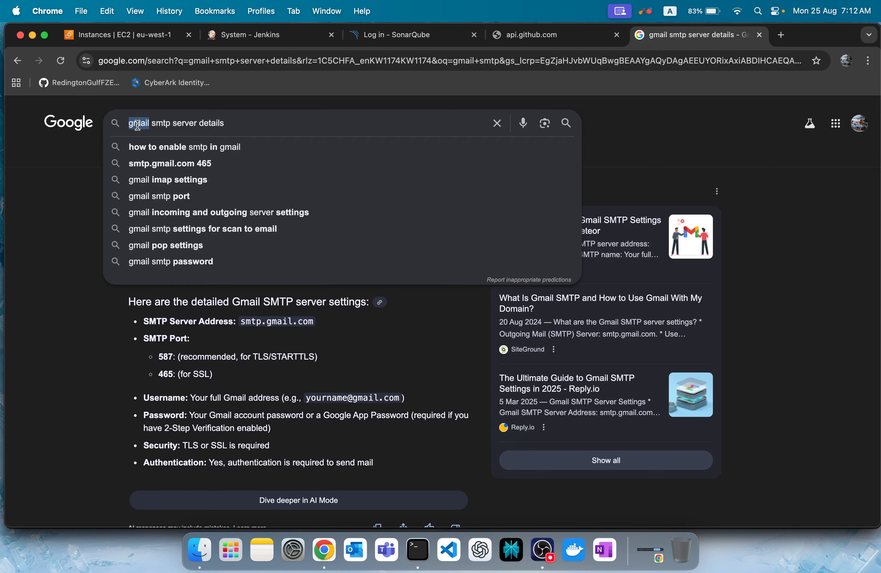
type("outlook")
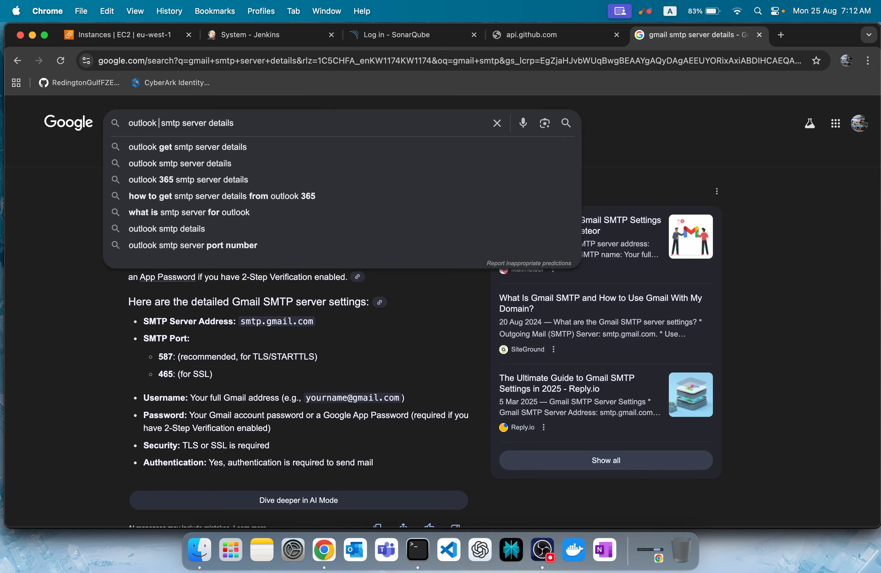
key("Return")
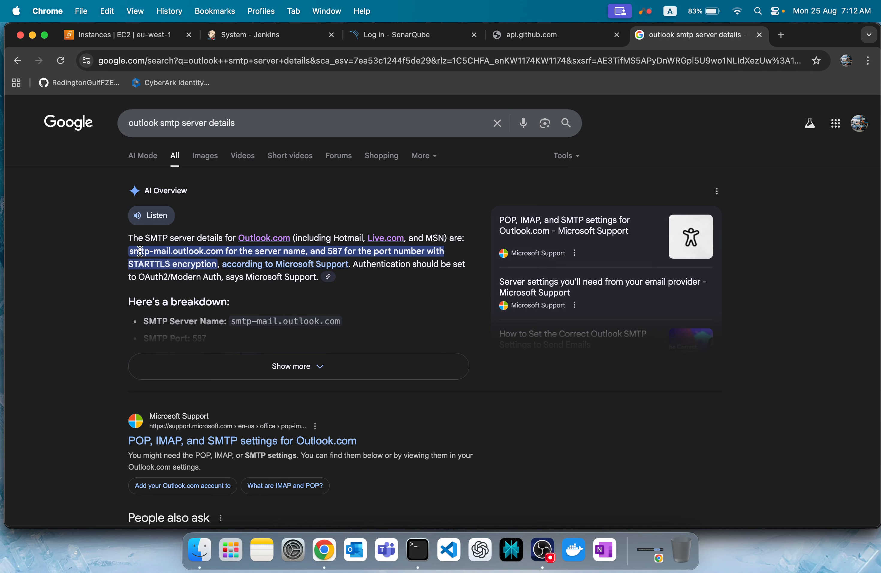
left_click_drag(197, 239, 171, 252)
left_click(342, 251)
left_click(760, 35)
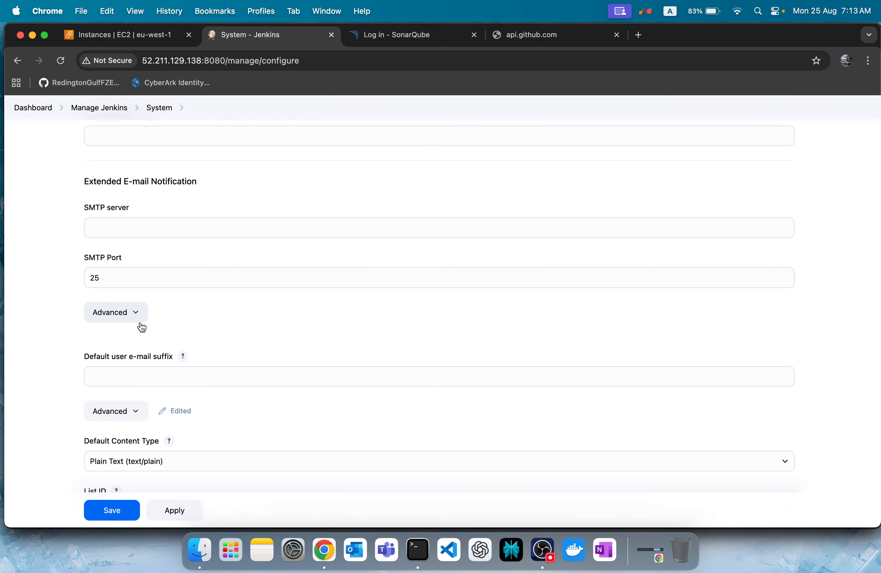
Step: Search Google for "imap" in a new browser tab, read the protocol's definition, and close the tab
scroll(140, 327, "down", 3)
scroll(152, 250, "up", 1)
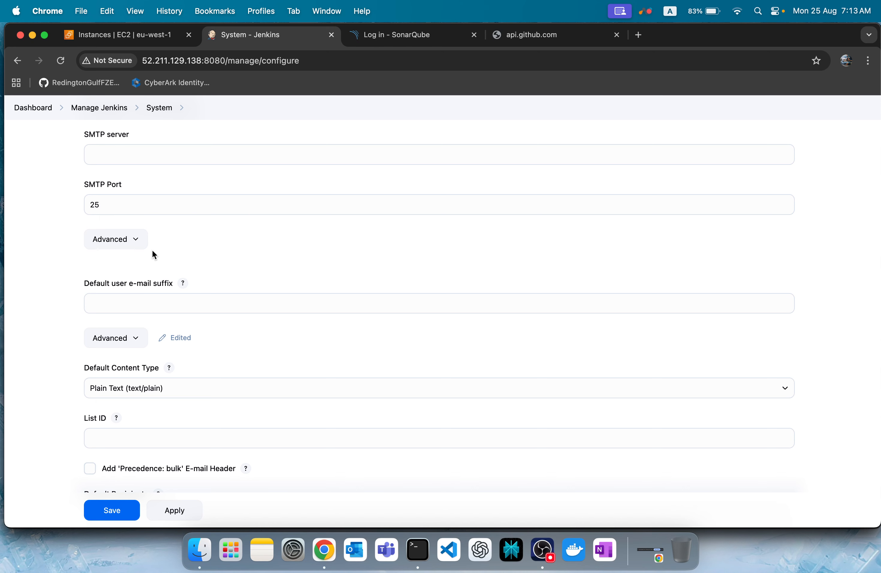
left_click(639, 35)
type("imap")
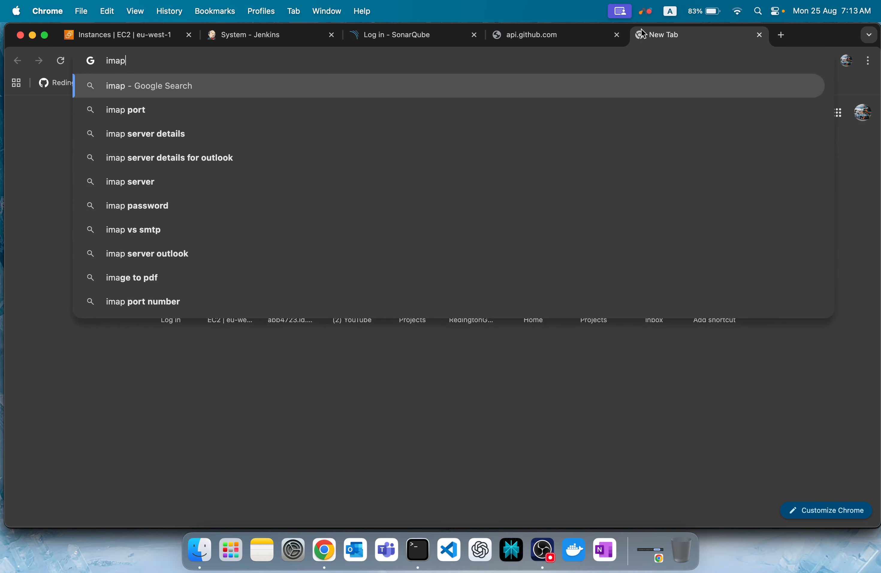
key("Return")
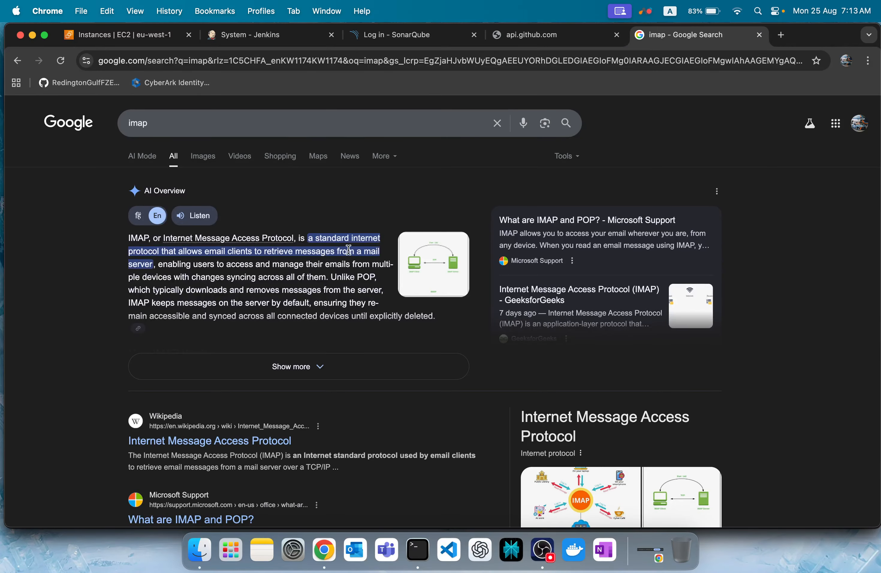
left_click_drag(246, 252, 157, 266)
left_click(760, 35)
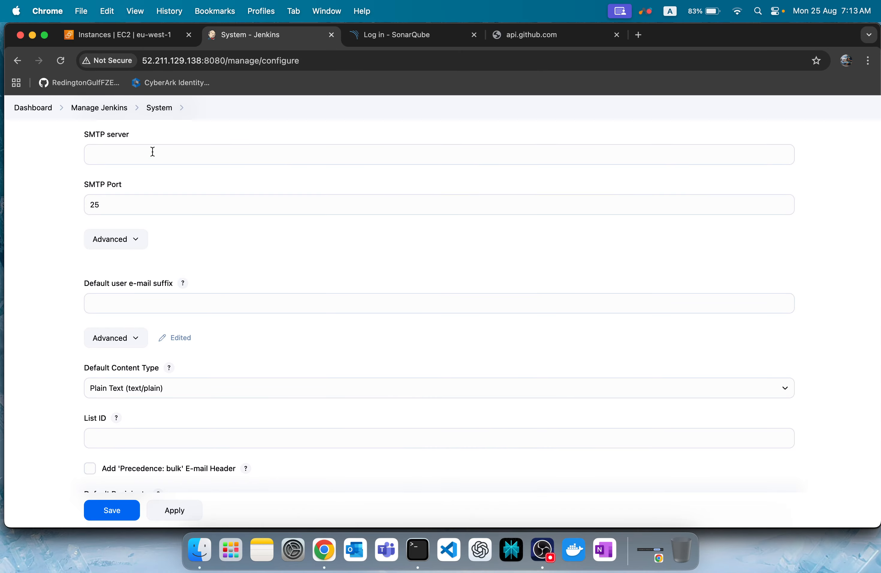
Step: Compare the E-mail Notification section at the end of the System configuration with the Extended E-mail Notification section
left_click(142, 157)
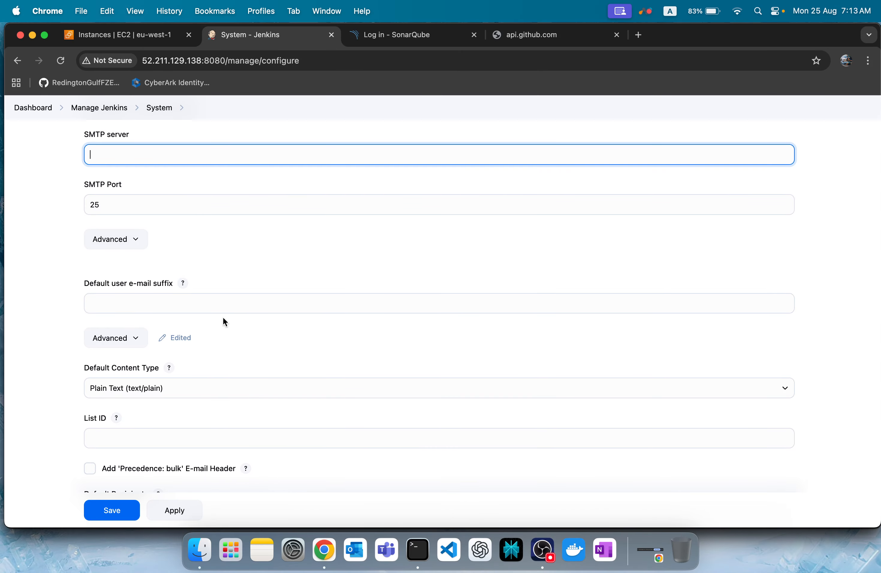
scroll(235, 295, "down", 5)
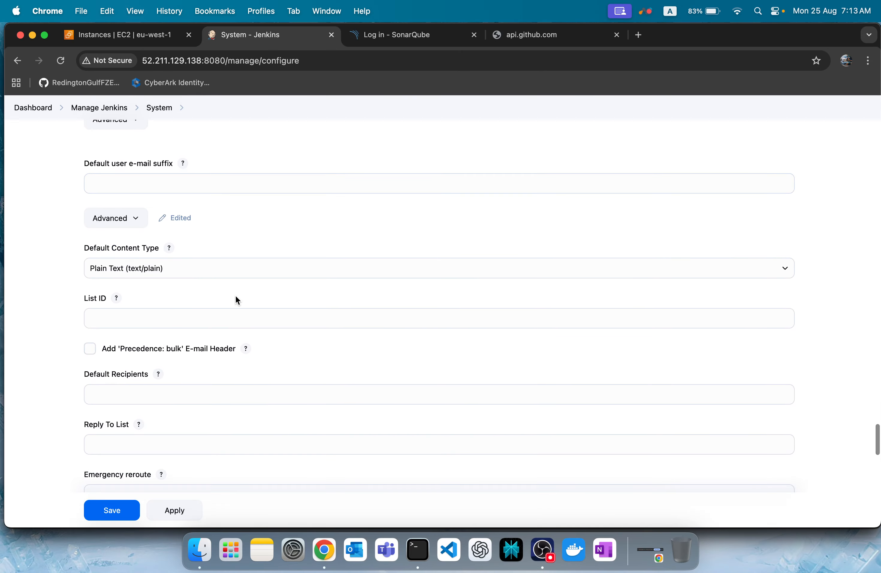
scroll(237, 297, "down", 8)
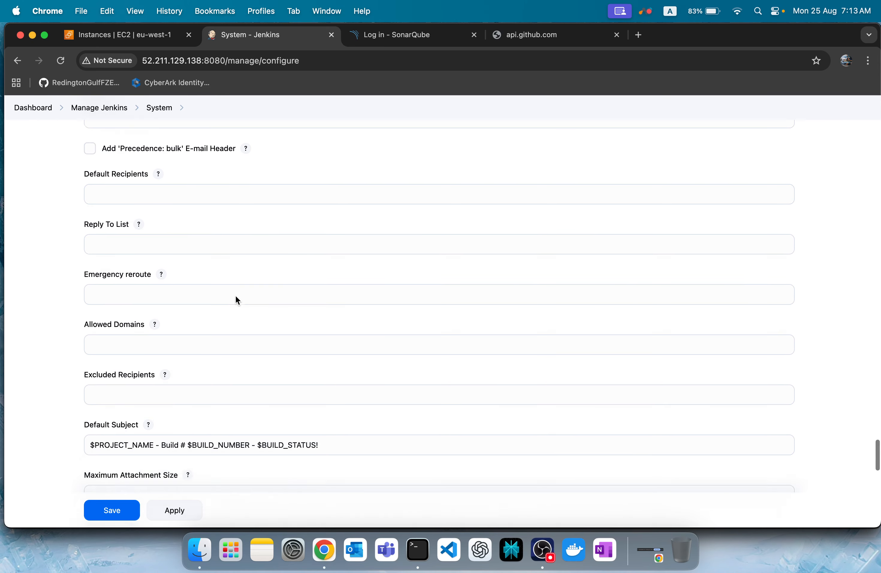
scroll(235, 296, "down", 20)
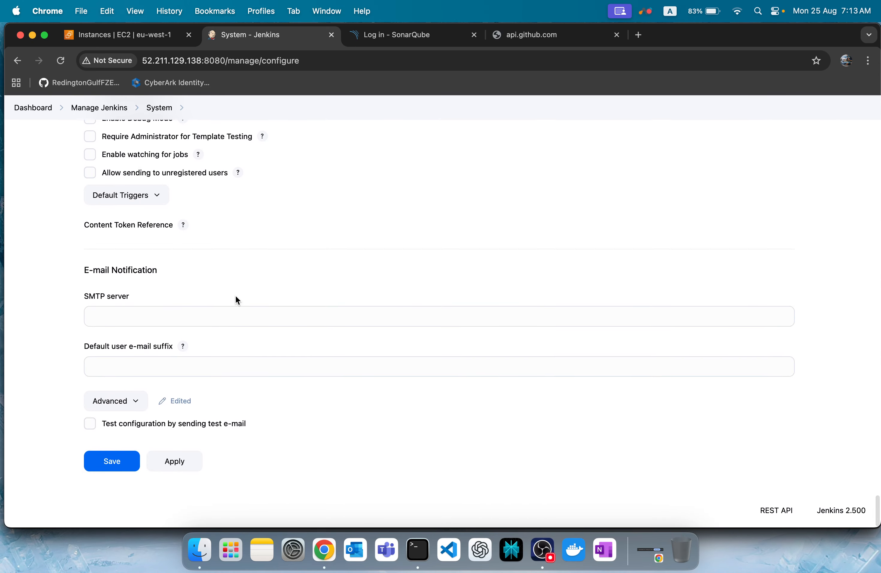
left_click_drag(84, 268, 105, 269)
double_click(151, 267)
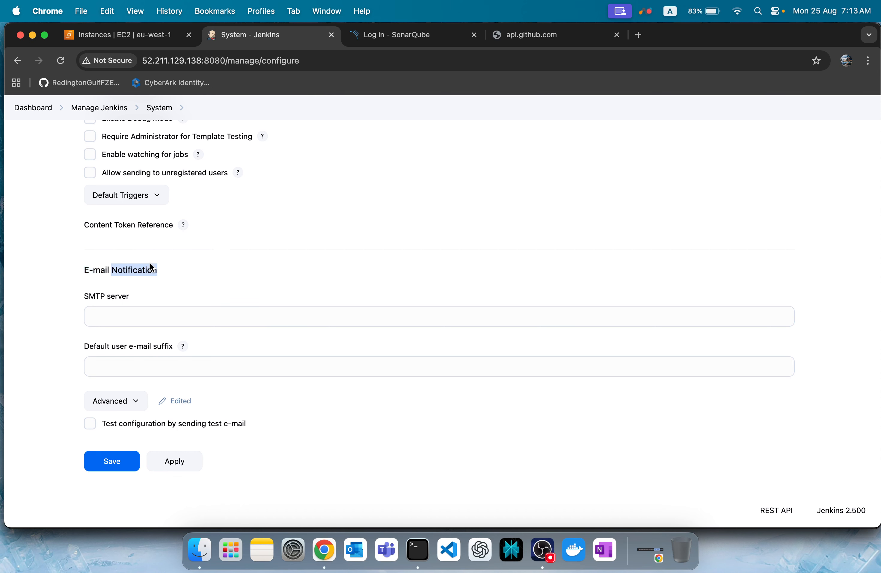
triple_click(150, 268)
triple_click(122, 269)
triple_click(125, 269)
scroll(125, 269, "up", 20)
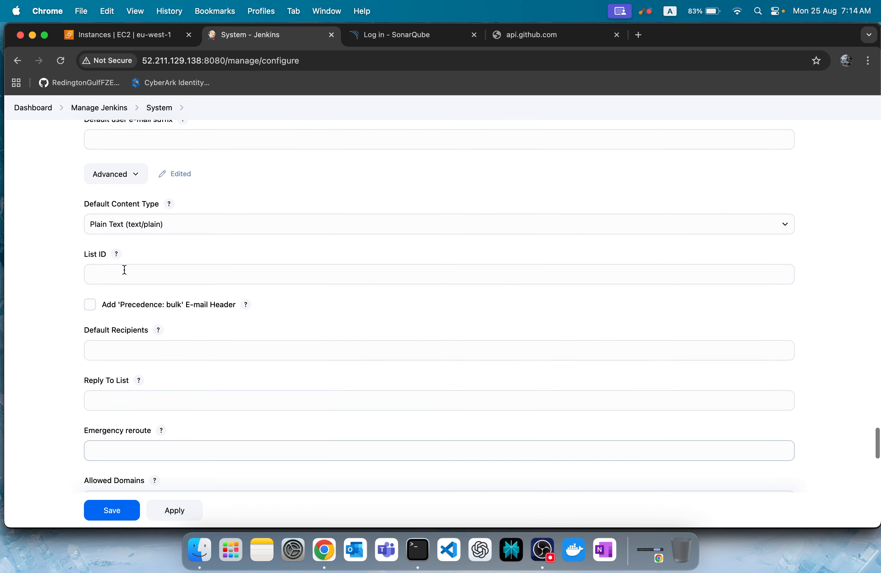
scroll(125, 270, "up", 10)
left_click_drag(132, 346, 147, 346)
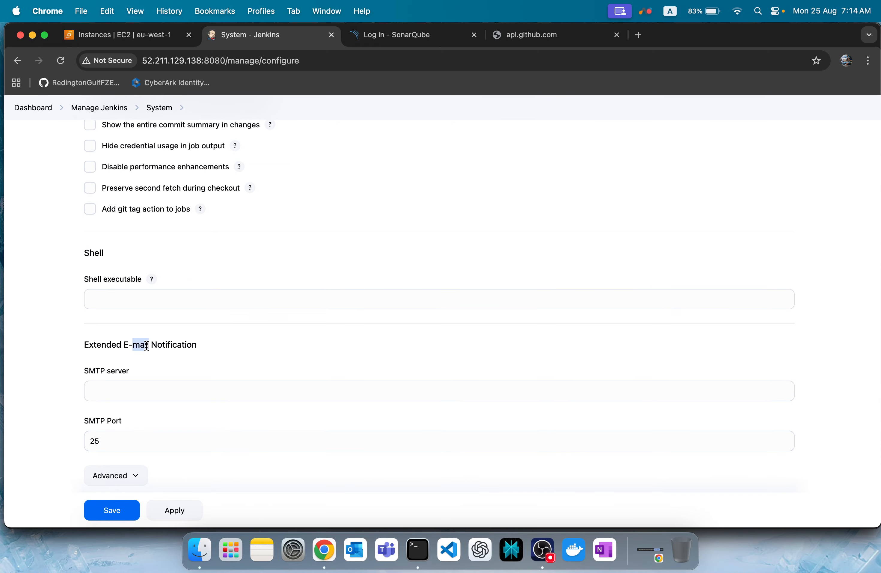
Step: Save the System configuration
triple_click(146, 346)
left_click(175, 344)
left_click(101, 509)
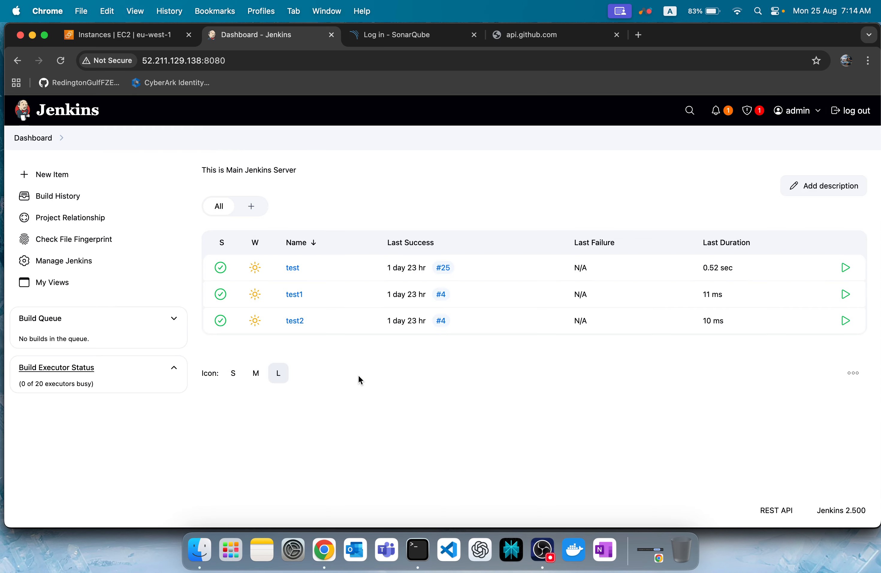
Step: Open the Tools configuration from Manage Jenkins and inspect the existing Git installation's name and executable path
left_click(94, 261)
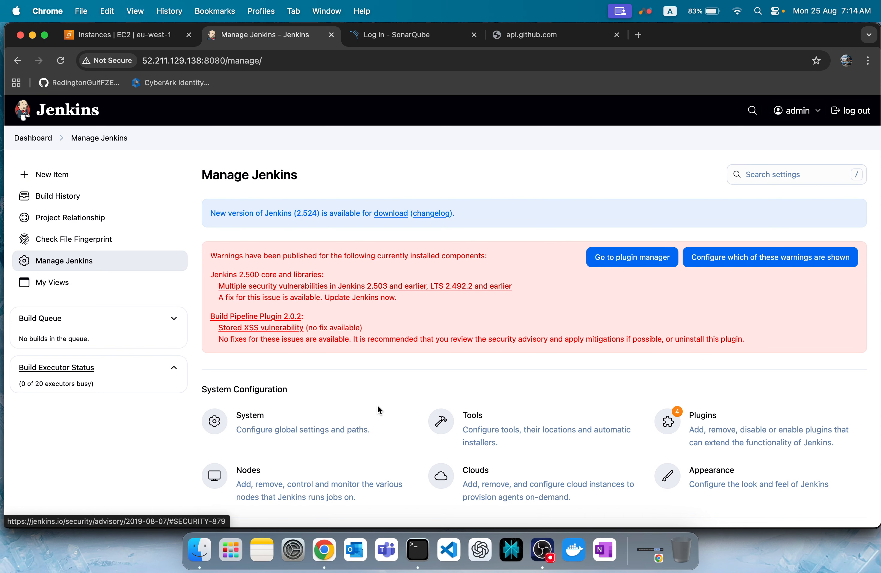
left_click(480, 434)
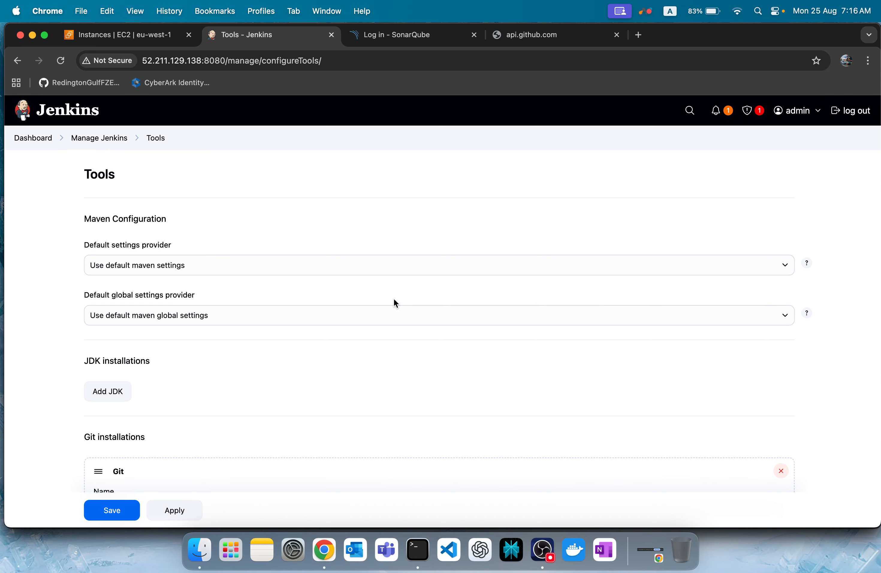
scroll(394, 297, "down", 5)
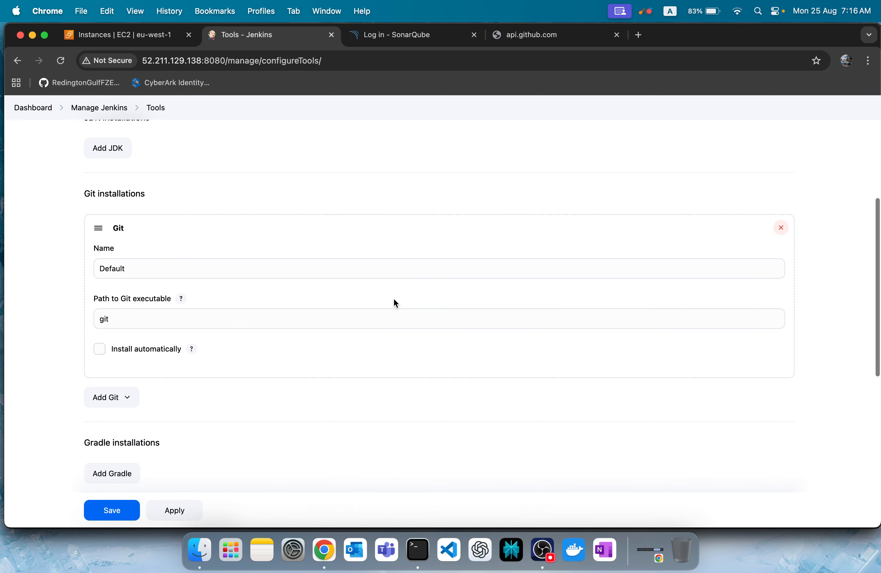
double_click(115, 268)
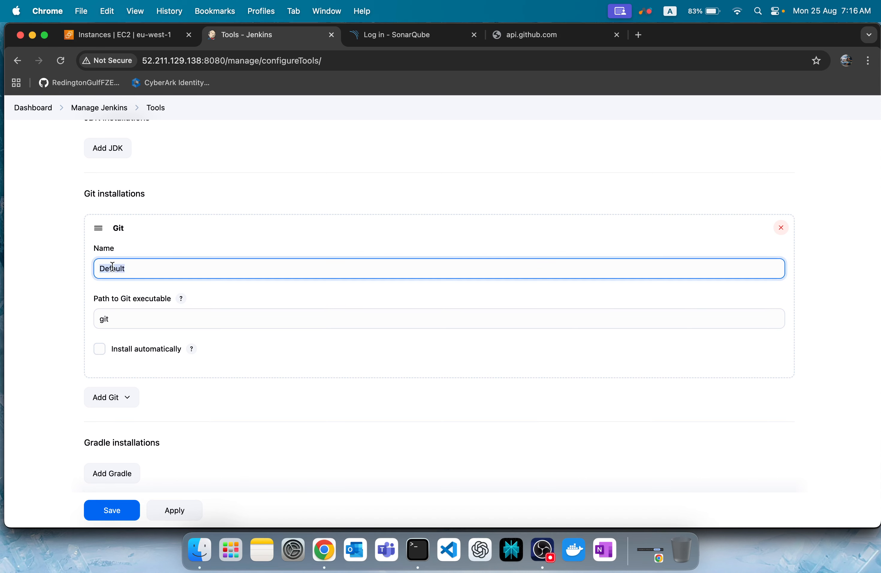
double_click(126, 319)
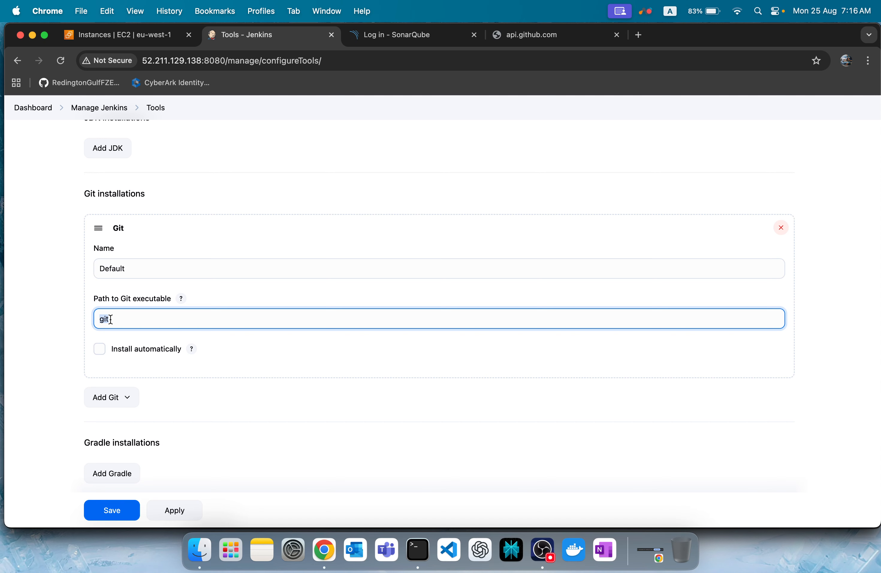
Step: Switch to Terminal and look up the Git executable's location on the server with the command which git
left_click(418, 550)
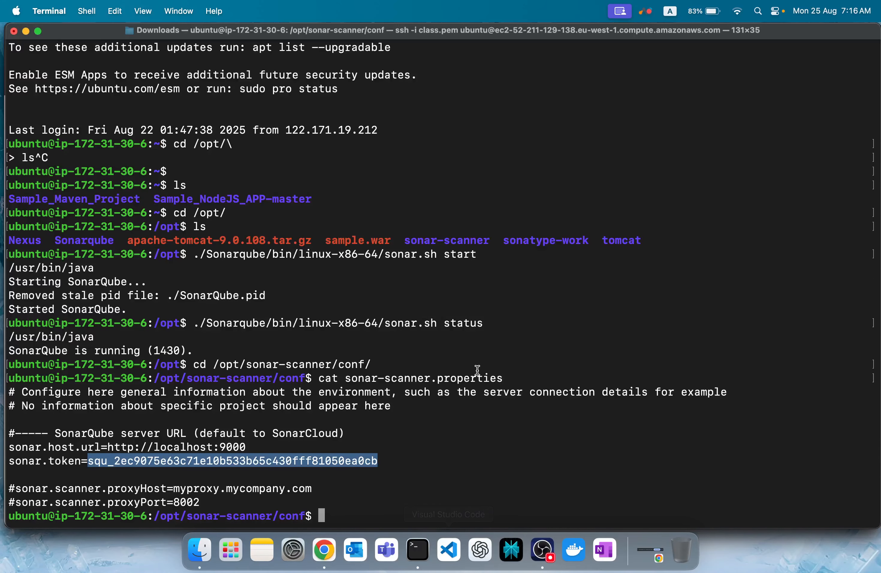
left_click(477, 370)
key("Return")
key("Return")
type("which git")
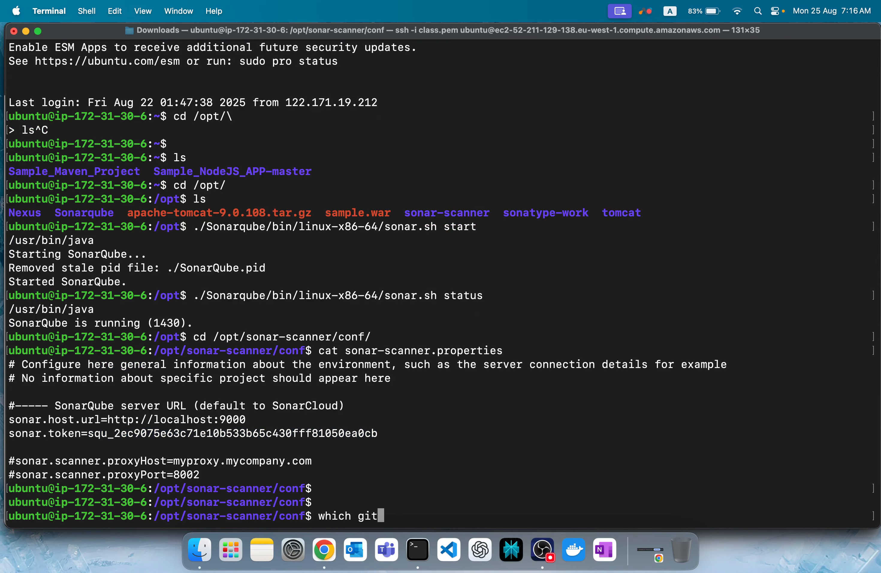
key("Return")
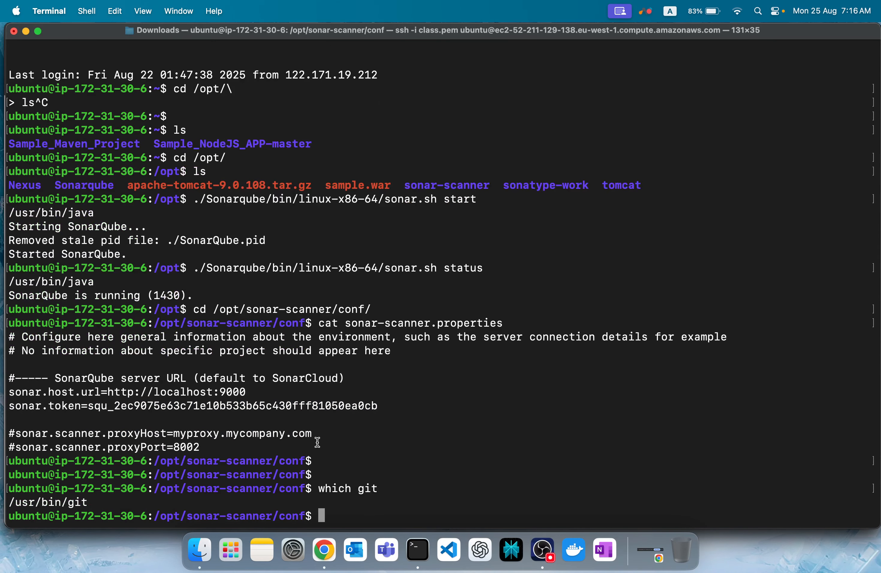
Step: Copy the path /usr/bin/git from the Terminal output and set it as Path to Git executable in Jenkins
triple_click(59, 506)
left_click(88, 504)
left_click_drag(8, 500, 97, 498)
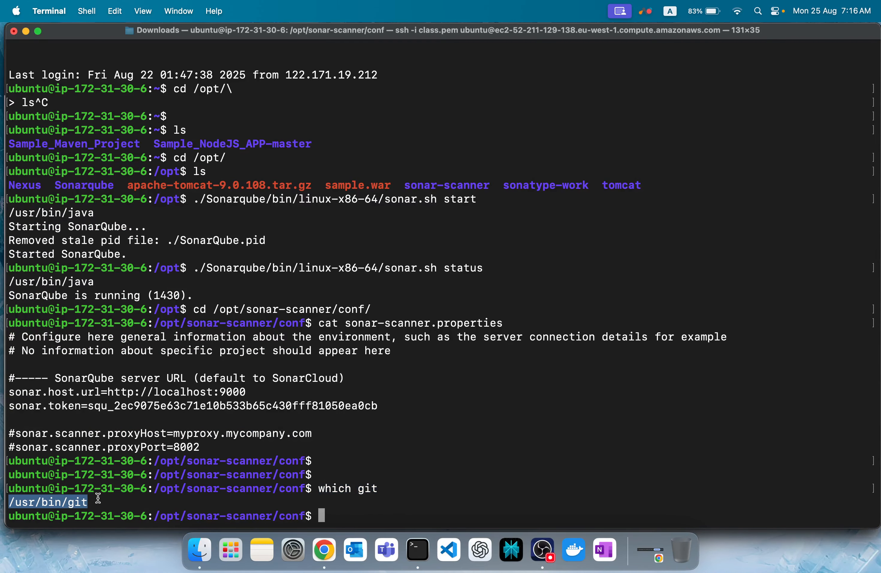
key("super+c")
left_click(324, 550)
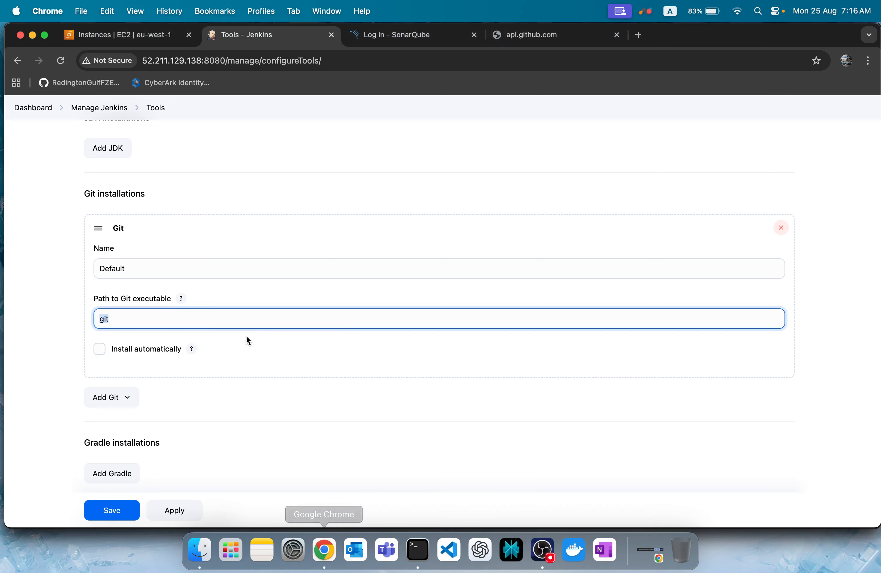
key("super+v")
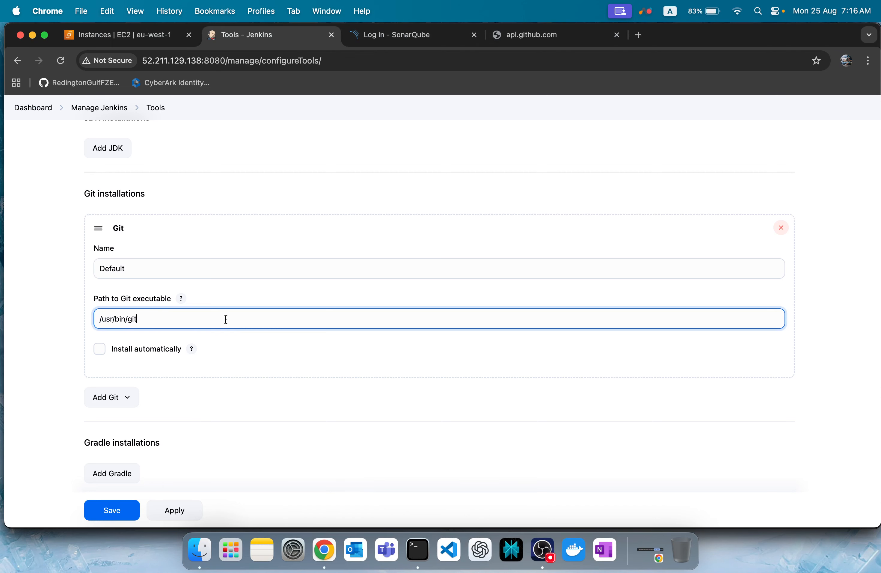
left_click(54, 385)
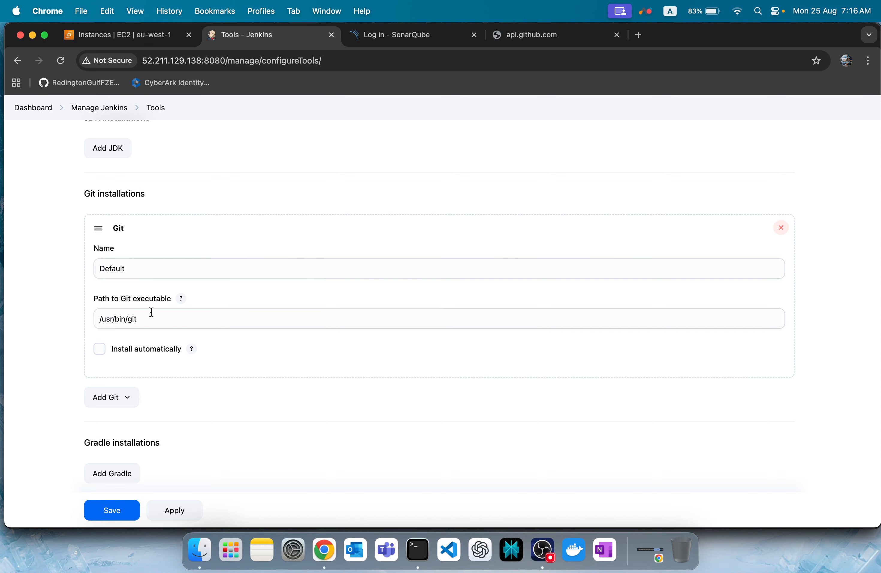
Step: Review the name and executable path entered for the Git installation
left_click(136, 319)
key("super+a")
left_click(167, 317)
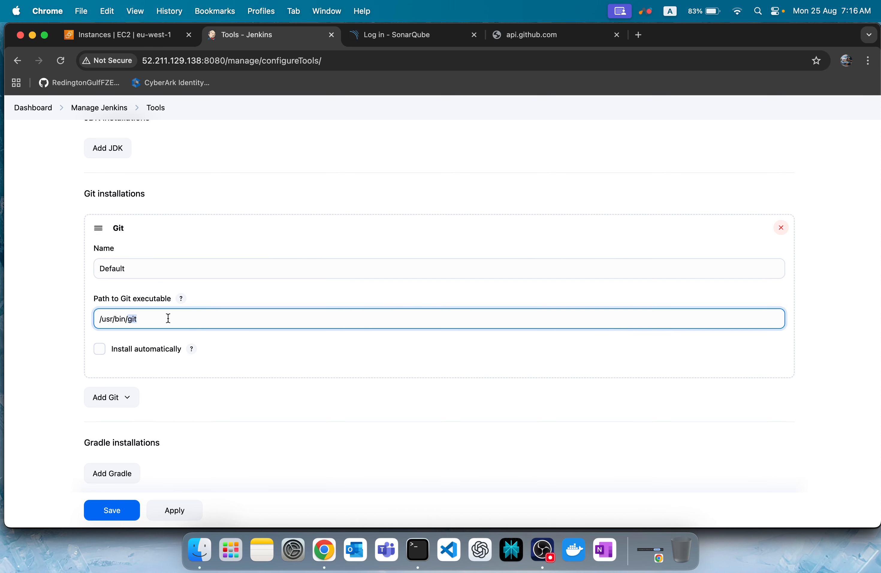
key("super+a")
left_click(25, 331)
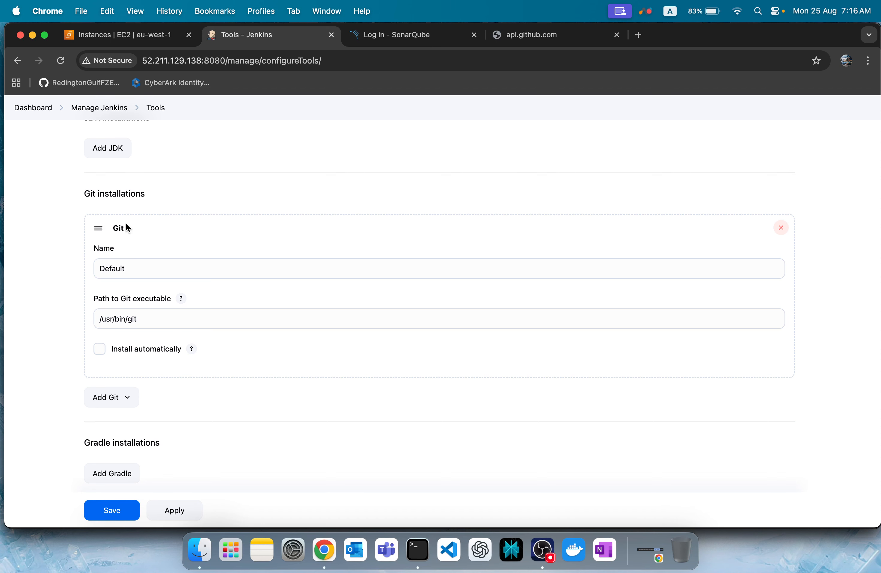
double_click(115, 274)
left_click(64, 301)
triple_click(121, 318)
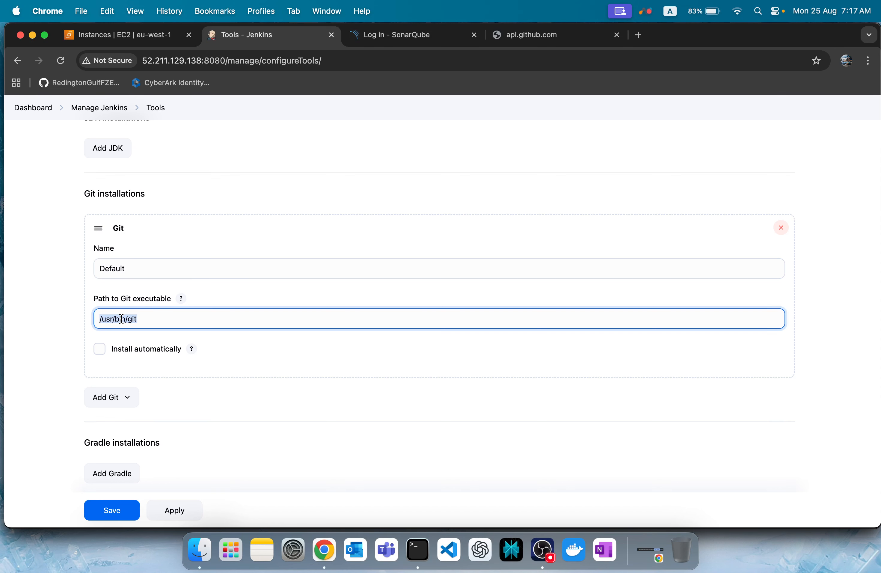
Step: Try automatic installation for Git with a Run Shell Command installer, examine its fields, and remove that installer
left_click(137, 350)
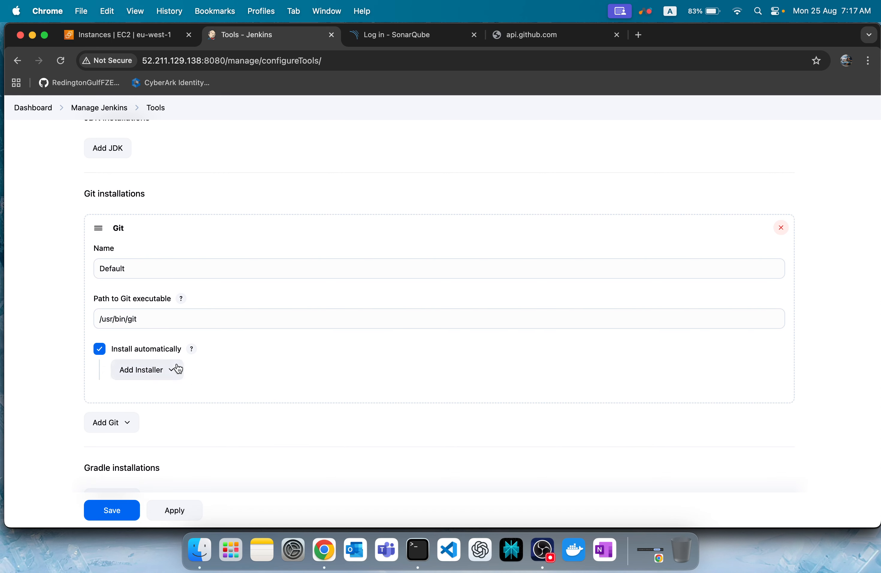
double_click(138, 351)
left_click(157, 370)
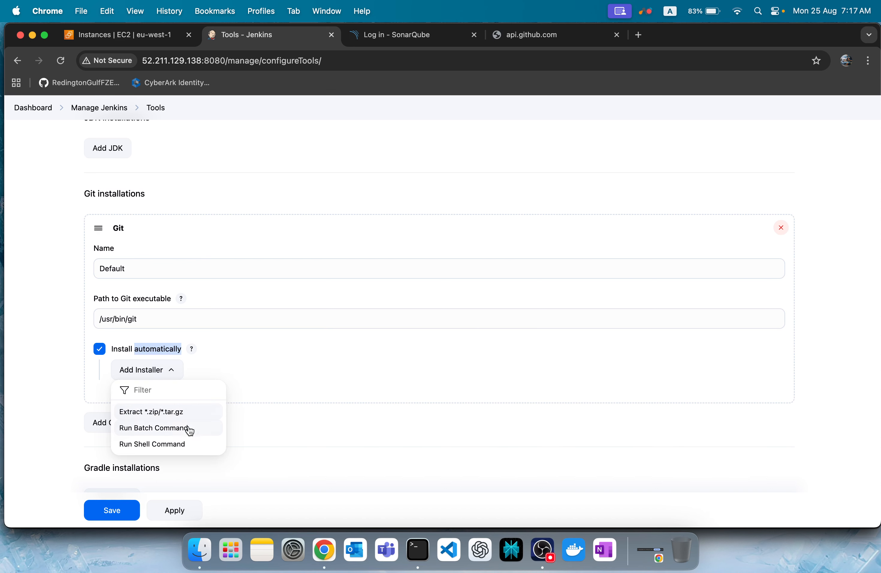
left_click(181, 447)
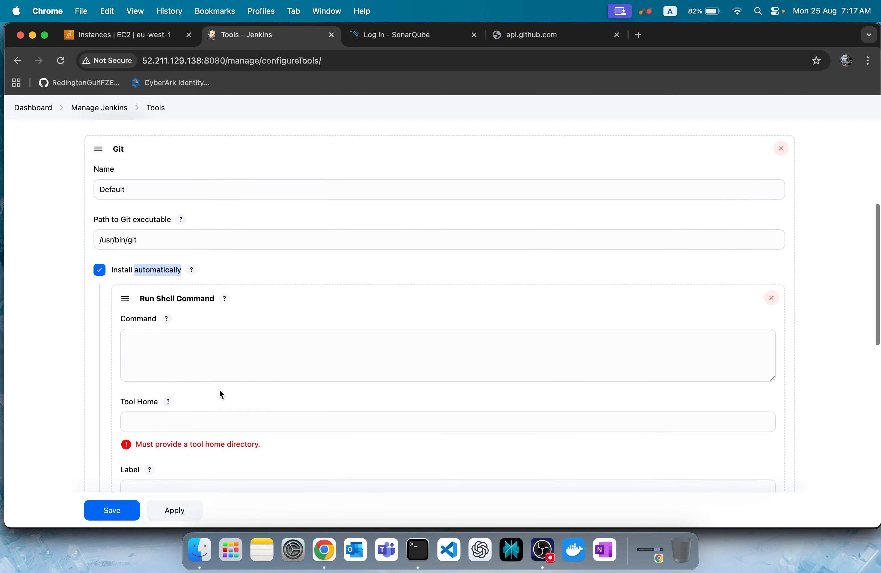
left_click(206, 274)
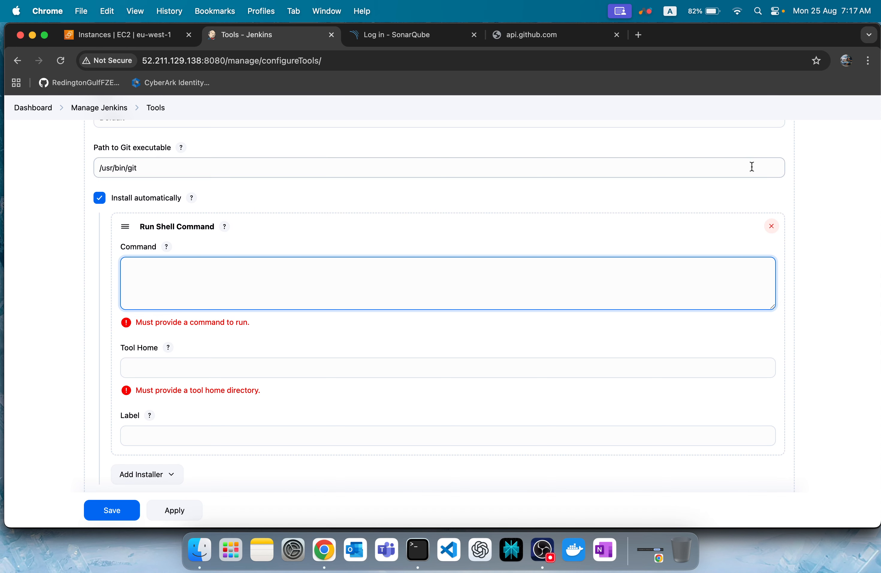
left_click(771, 226)
Step: Try an Extract *.zip/*.tar.gz installer for Git, examine its download URL field, and remove that installer
left_click(164, 227)
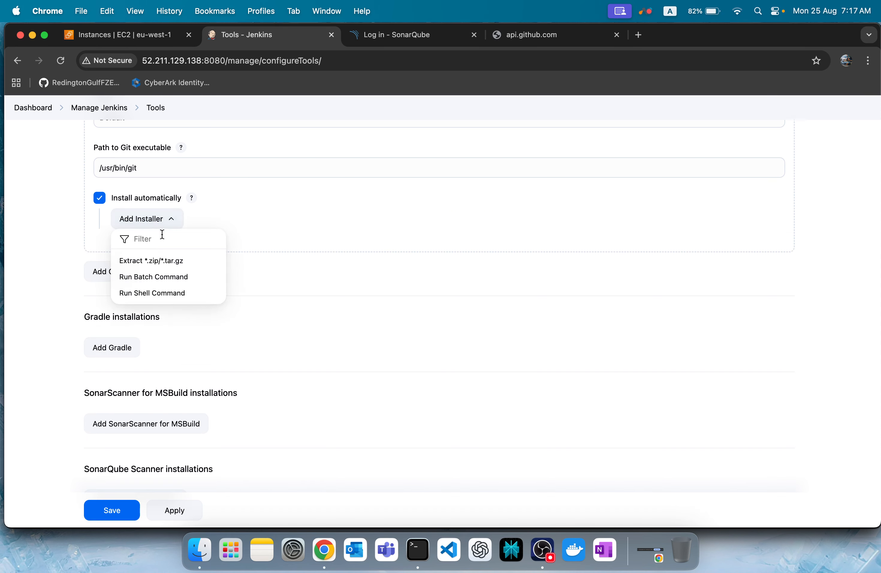
left_click(153, 257)
left_click(197, 273)
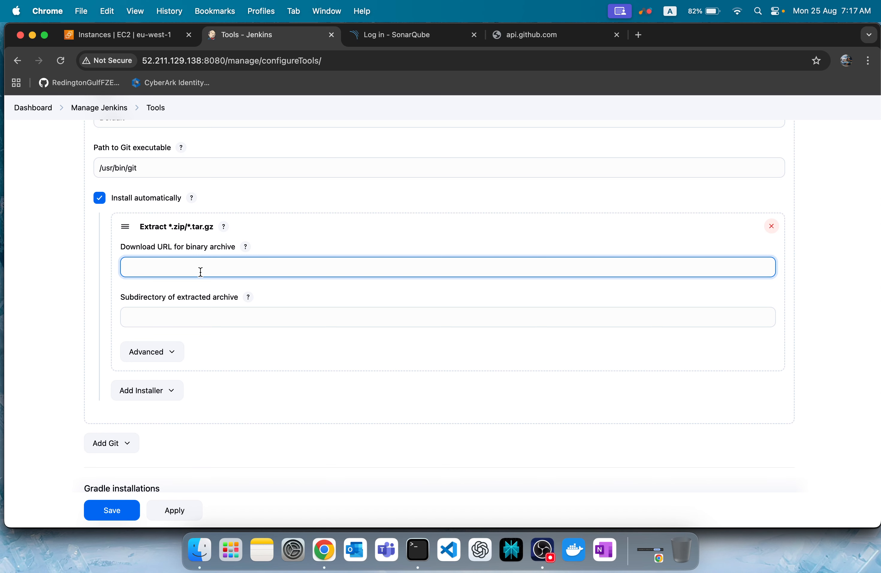
left_click(772, 226)
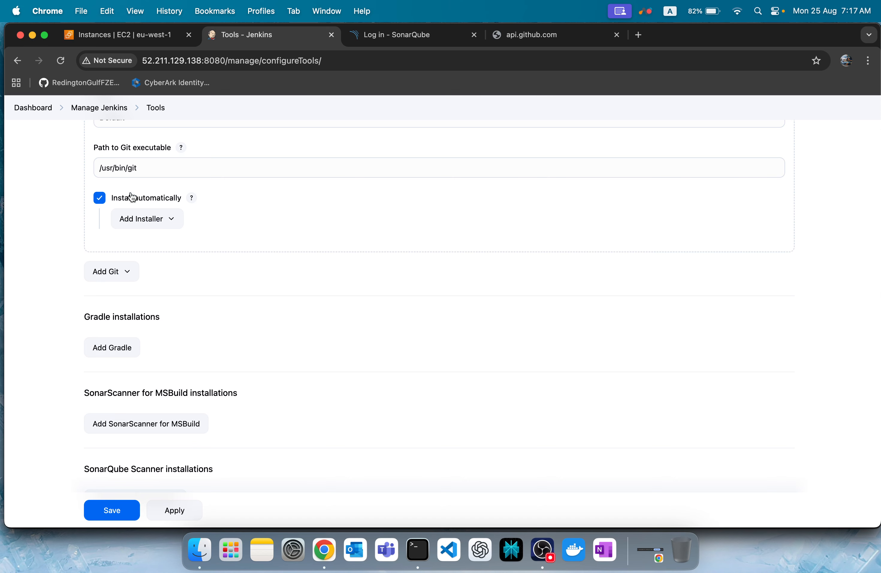
Step: Try a Run Batch Command installer for Git, remove it, and turn off Install automatically
left_click(139, 224)
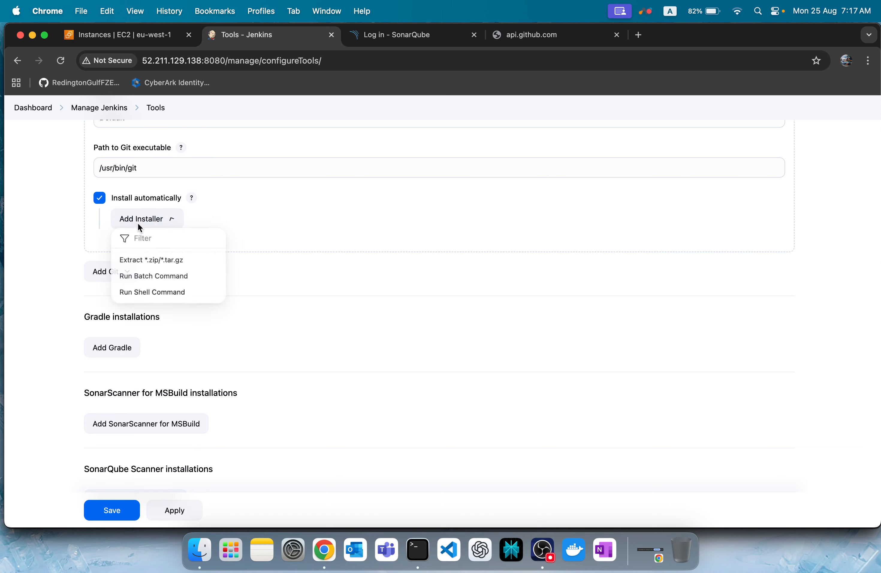
left_click(174, 283)
left_click(228, 280)
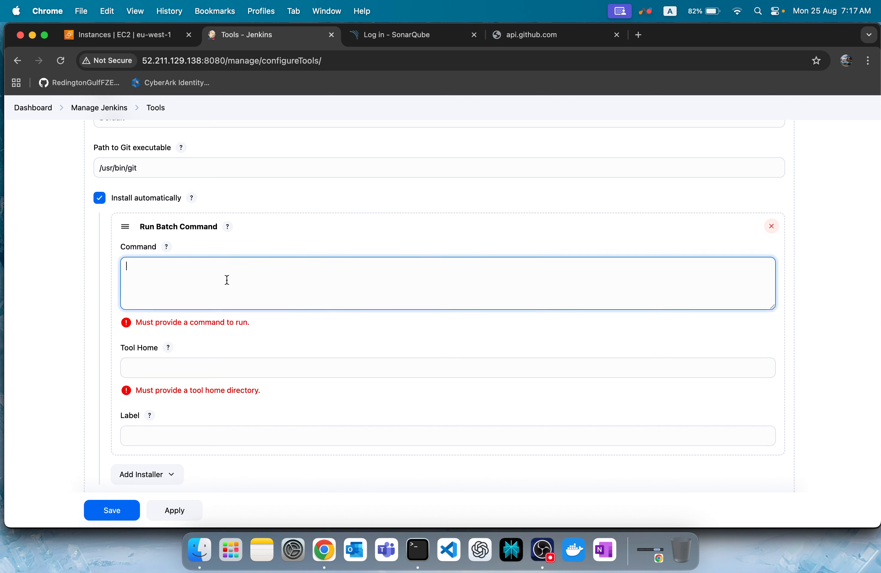
left_click(770, 226)
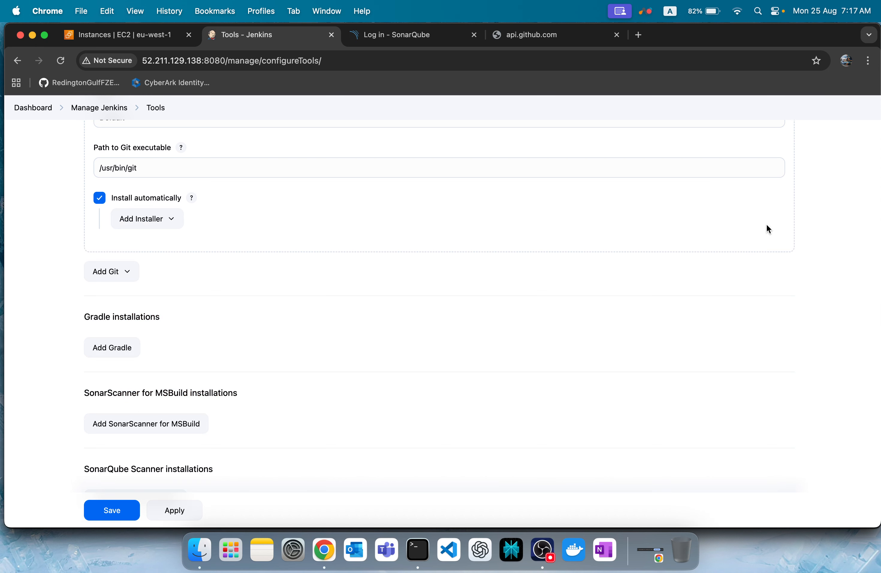
left_click(100, 198)
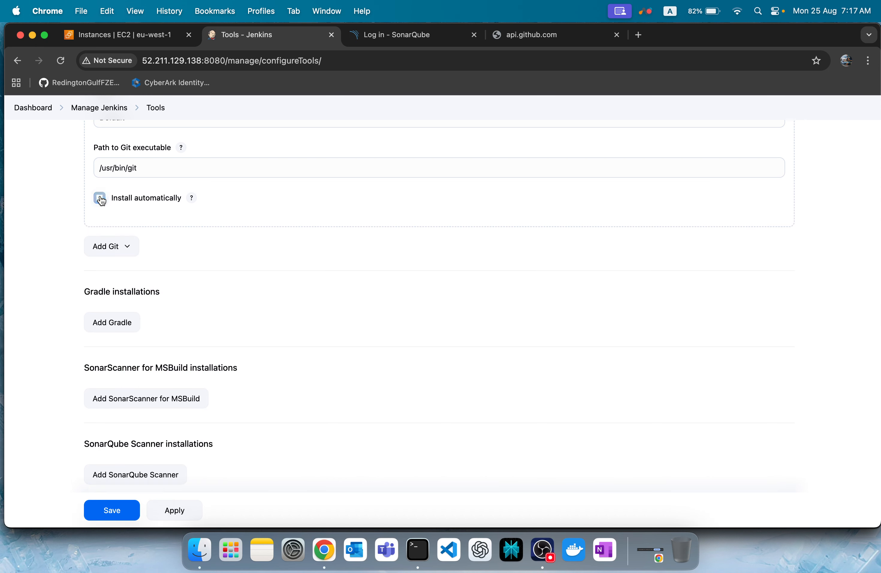
triple_click(128, 172)
left_click(34, 233)
scroll(68, 256, "up", 2)
double_click(166, 200)
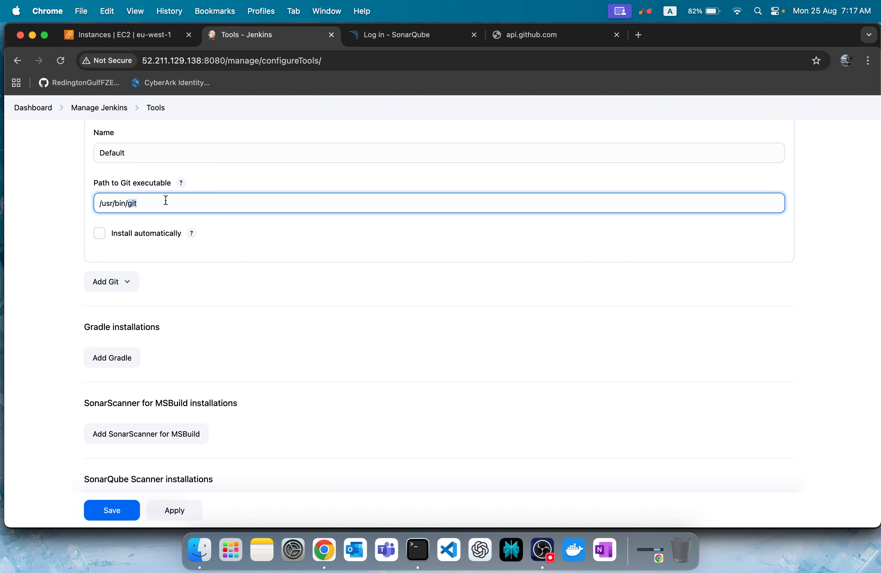
left_click(67, 256)
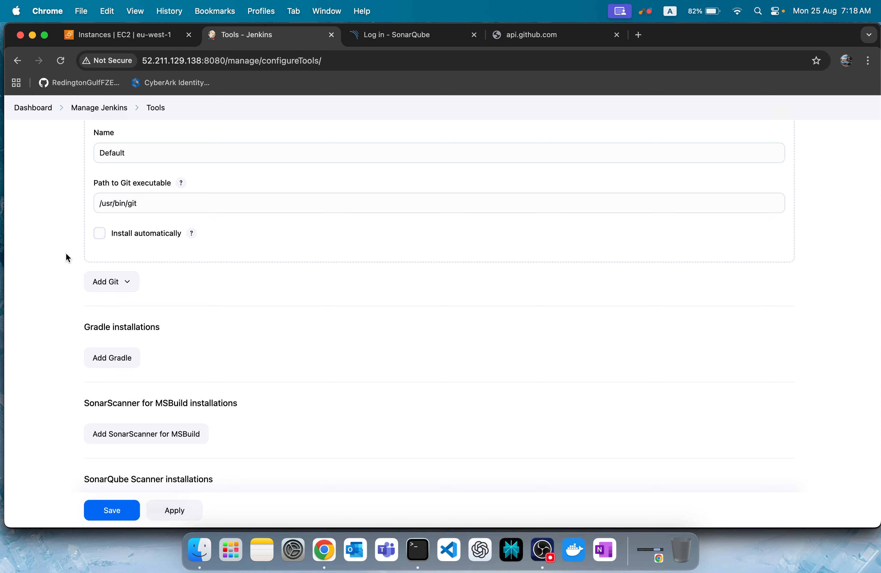
Step: Add a Maven installation on the Tools page and name it maven_tool
scroll(66, 257, "down", 5)
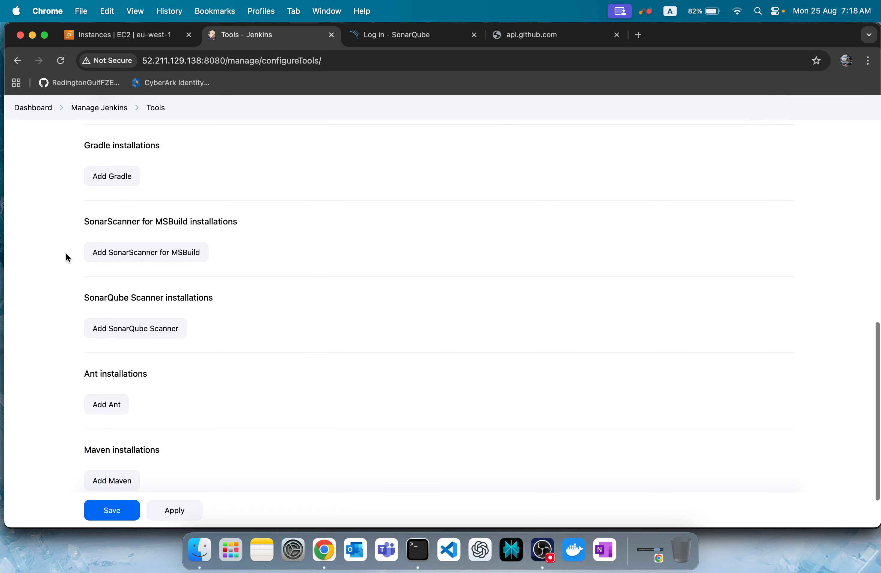
scroll(128, 368, "down", 2)
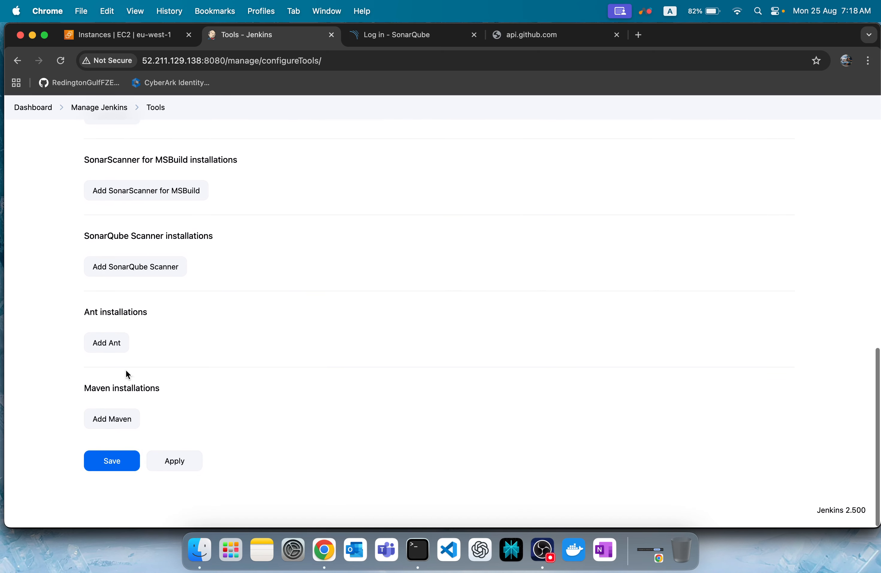
left_click(136, 424)
scroll(202, 240, "down", 5)
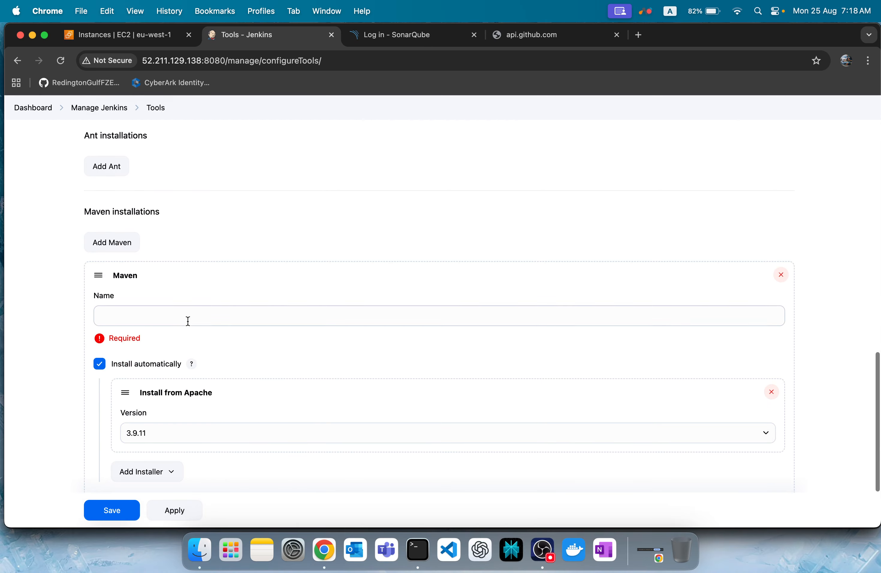
left_click(180, 319)
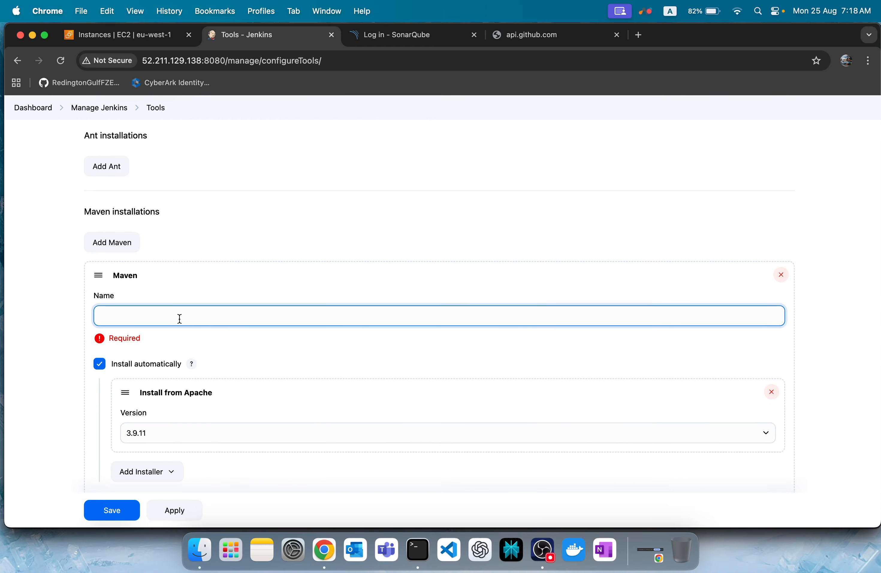
type("mavent_tool")
left_click(13, 361)
Step: Examine the Maven versions offered by the Install from Apache installer, keeping the selected version
scroll(13, 361, "down", 3)
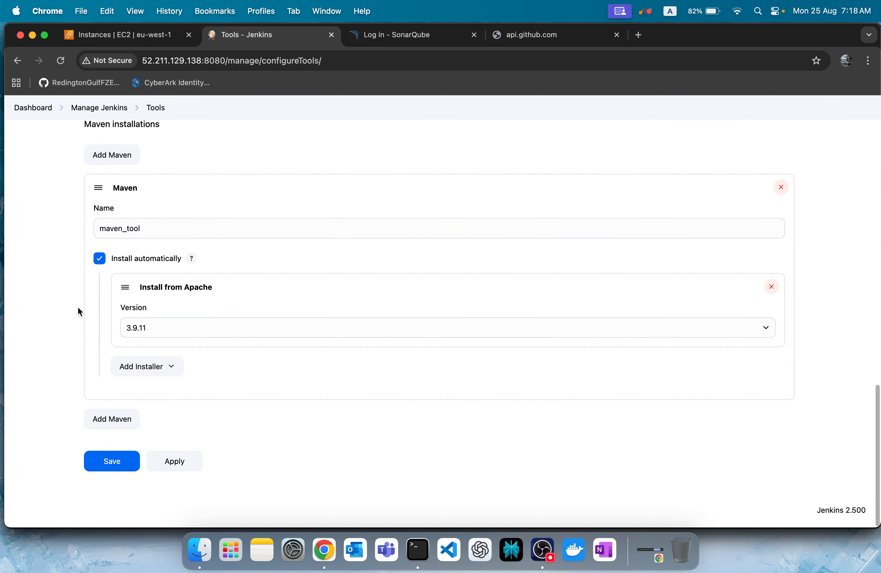
left_click(187, 322)
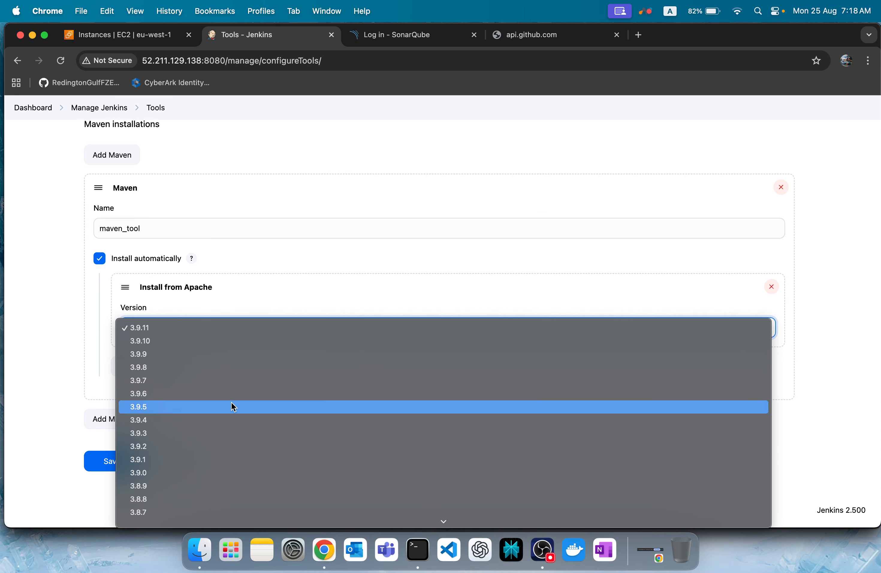
scroll(258, 438, "down", 15)
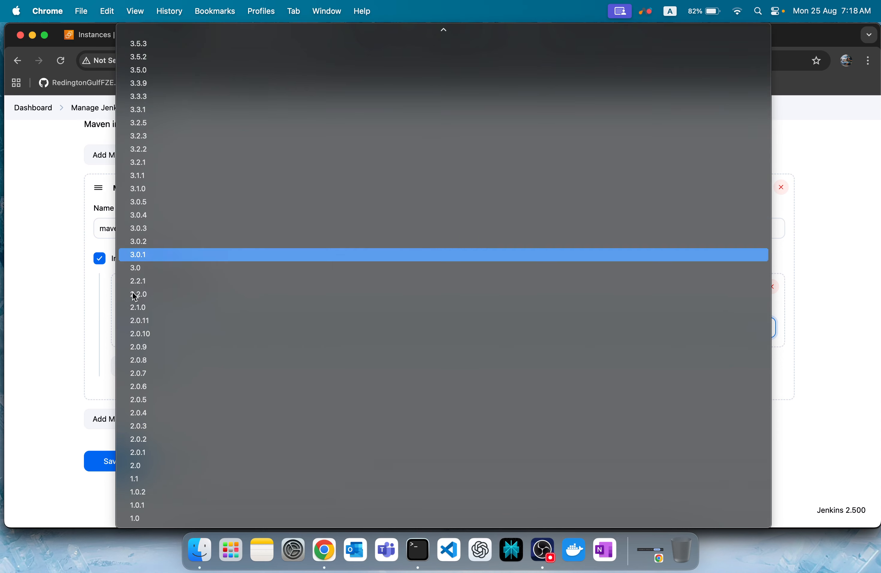
left_click(57, 337)
double_click(195, 288)
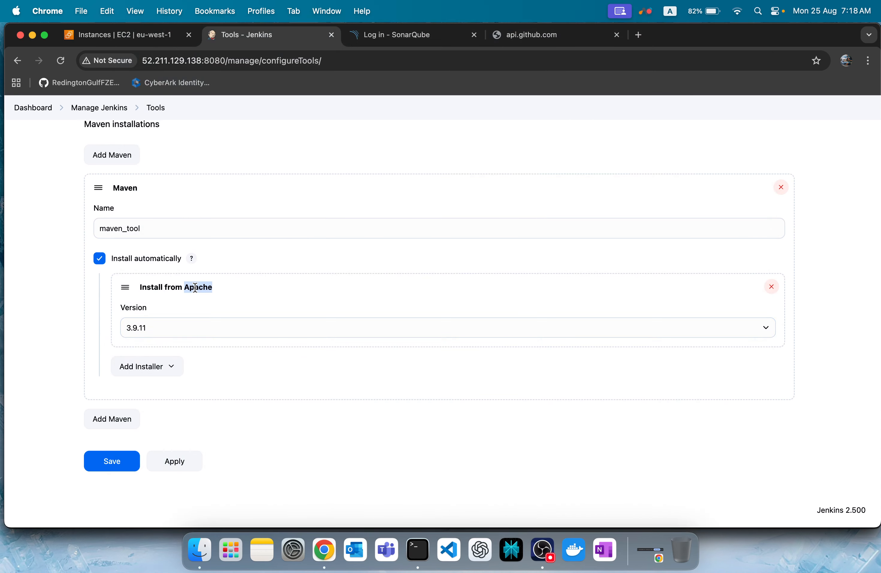
left_click(54, 356)
Step: Turn off Install automatically for maven_tool, and switch to Terminal to run mvn -version
left_click(102, 260)
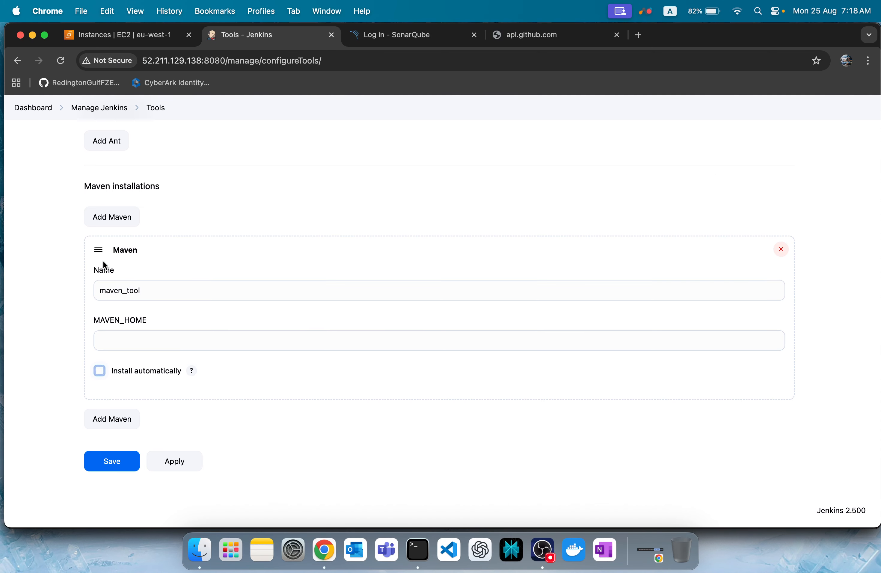
left_click(153, 338)
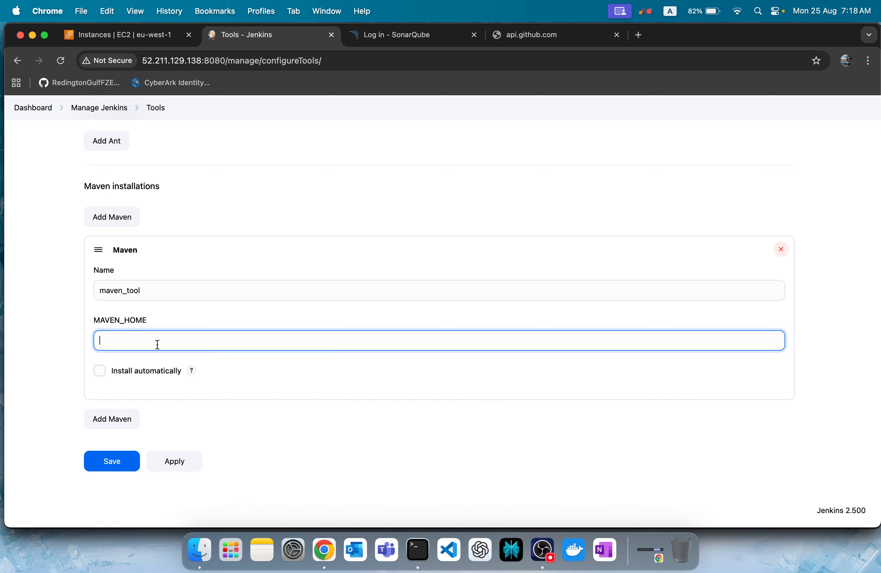
left_click(419, 550)
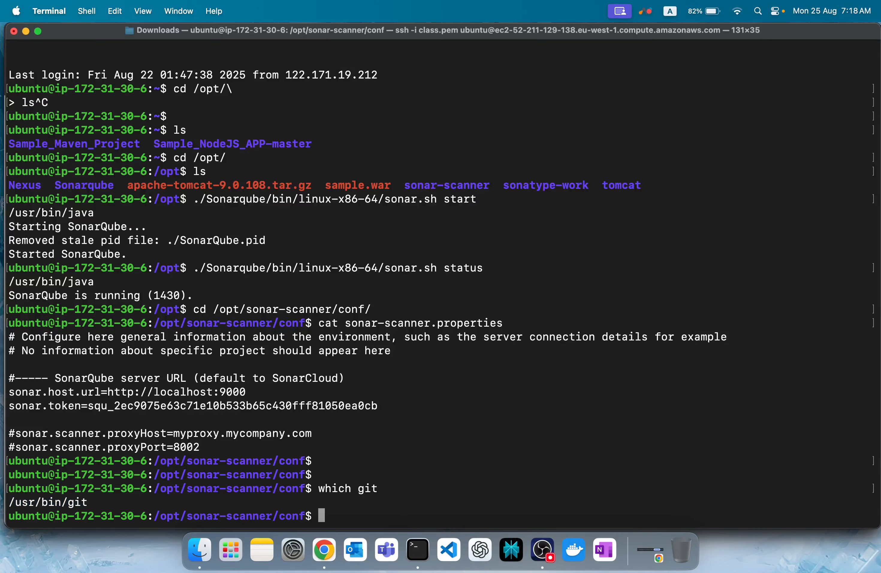
type("mvn -version")
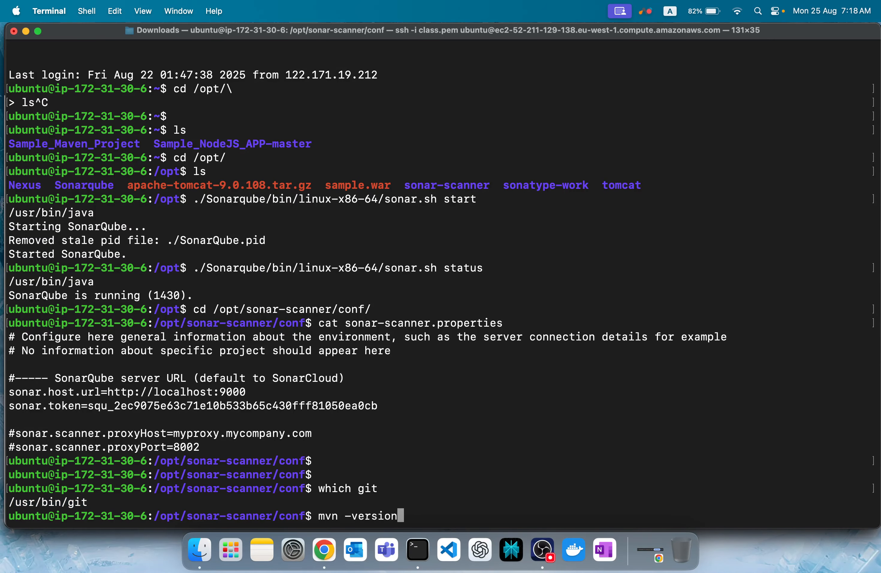
key("Return")
Step: Copy the Maven home path /usr/share/maven from the Terminal output and paste it as MAVEN_HOME in Jenkins
double_click(153, 461)
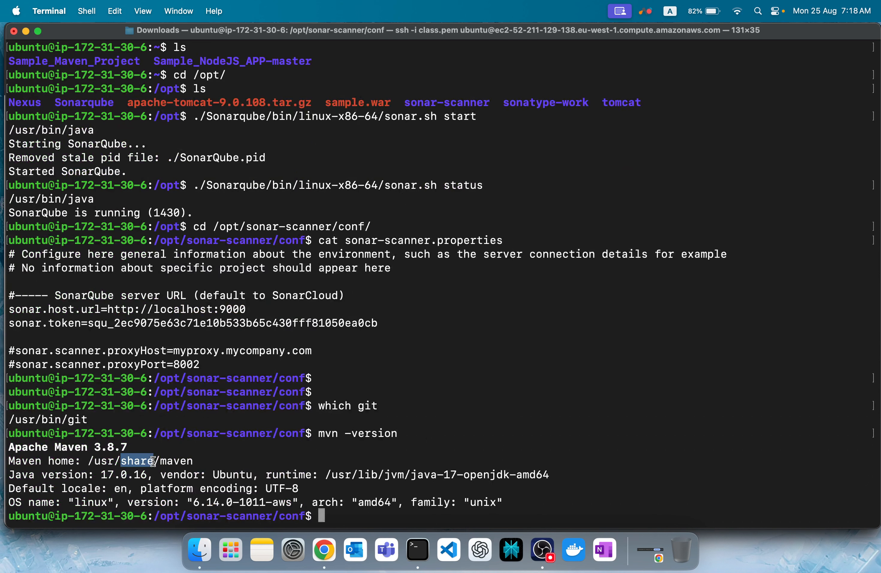
left_click_drag(89, 461, 222, 461)
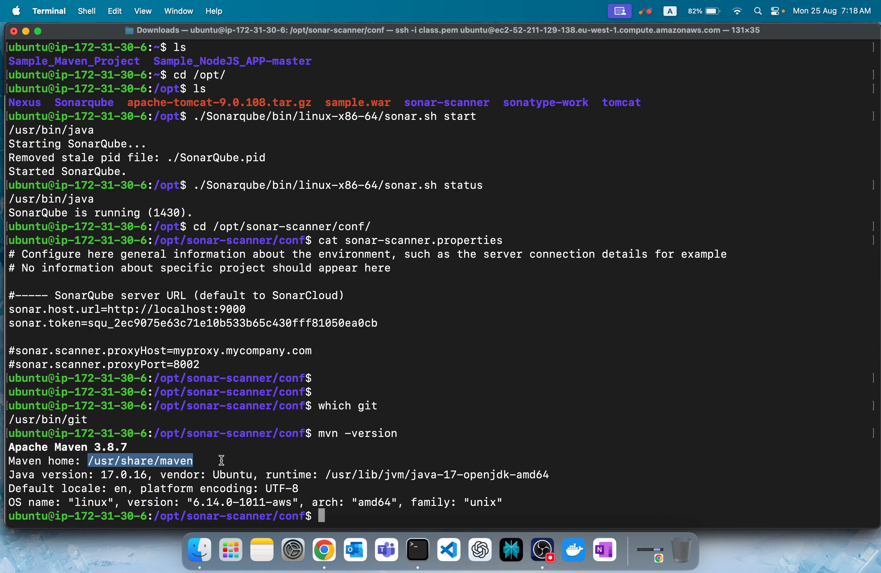
key("super+c")
left_click(325, 551)
key("super+v")
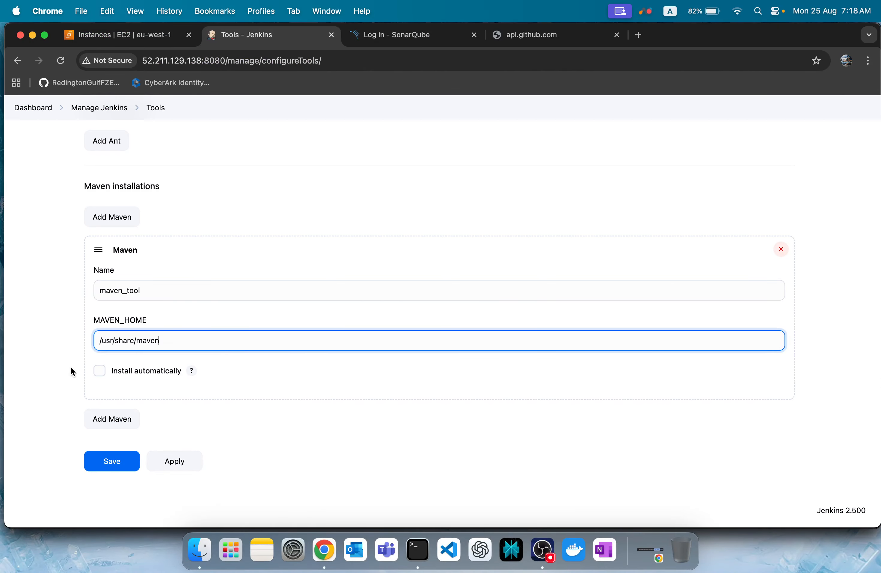
left_click(57, 365)
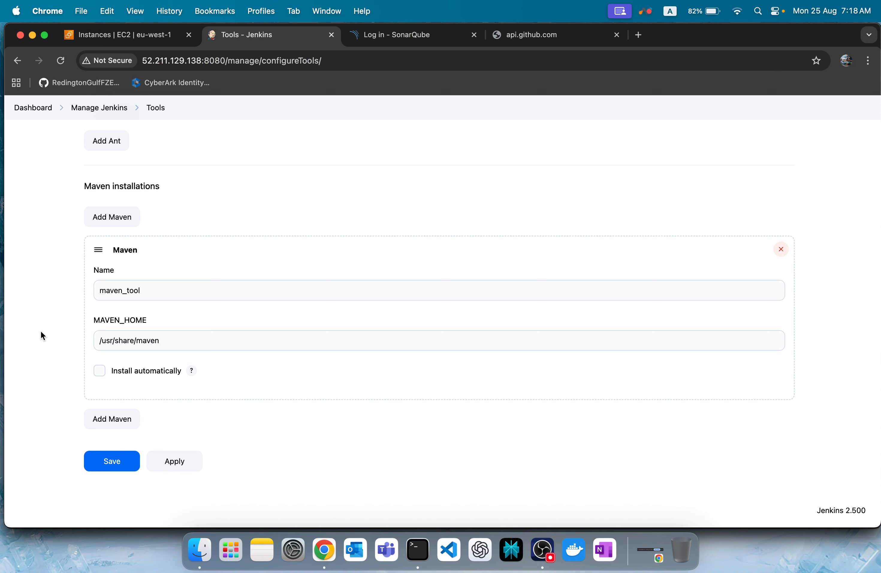
Step: Review the name and MAVEN_HOME path entered for the Maven installation
double_click(130, 291)
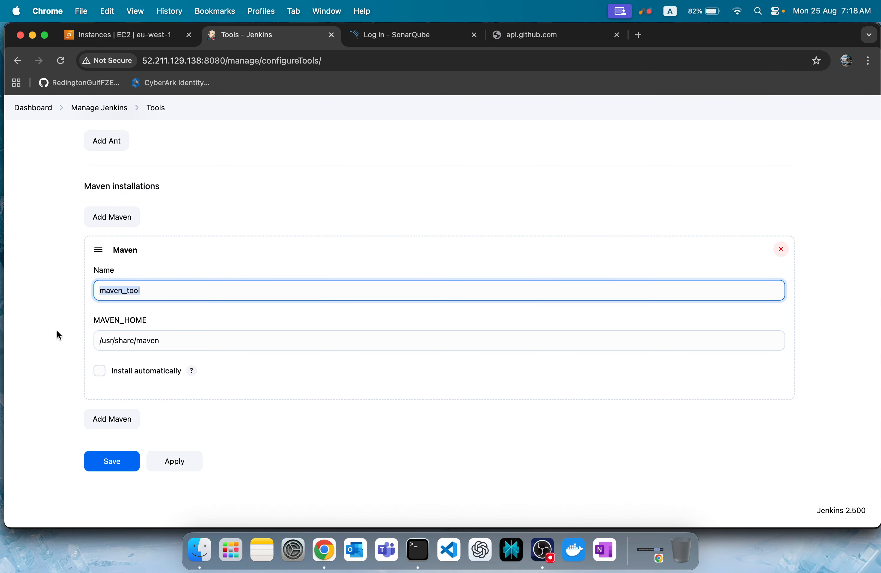
left_click(57, 331)
double_click(126, 289)
double_click(145, 346)
left_click(196, 343)
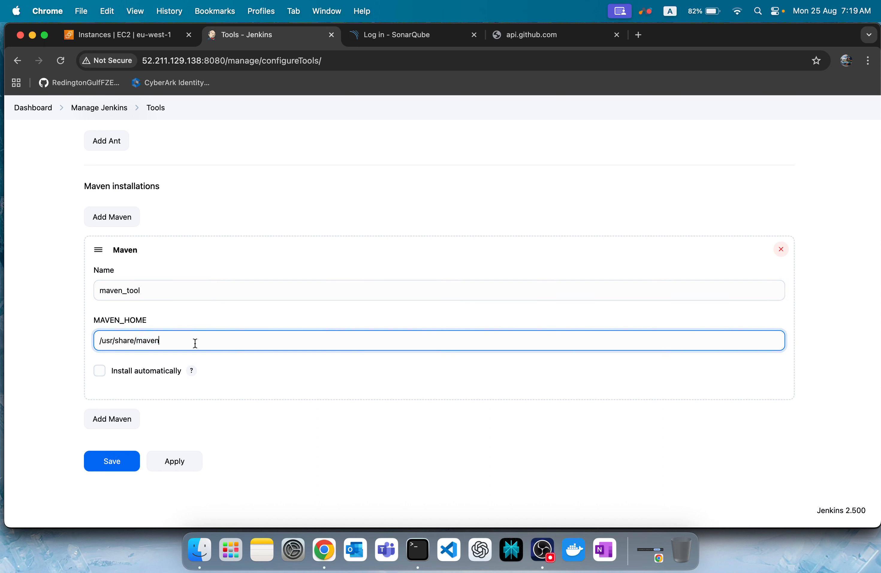
double_click(195, 343)
left_click(130, 292)
left_click(25, 294)
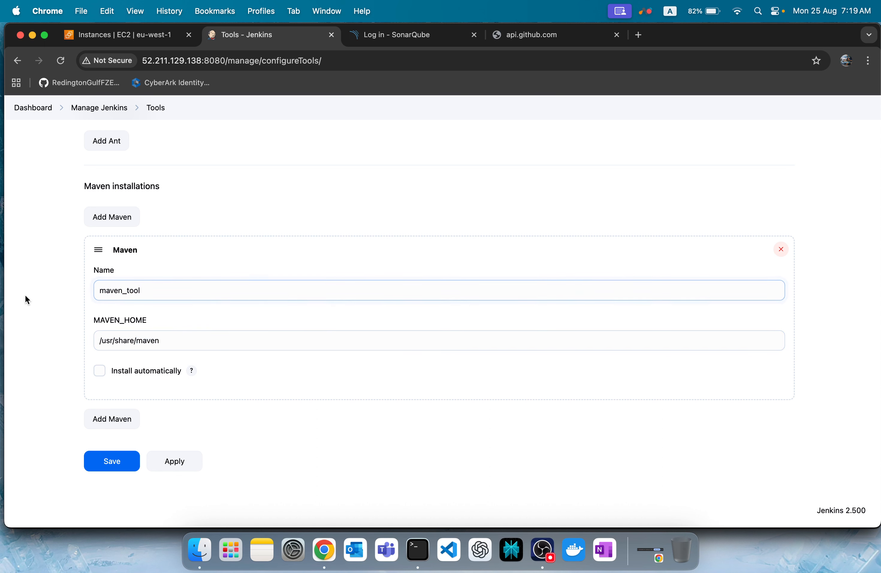
Step: Add a new SonarQube Scanner installation on the Tools page
scroll(25, 295, "up", 2)
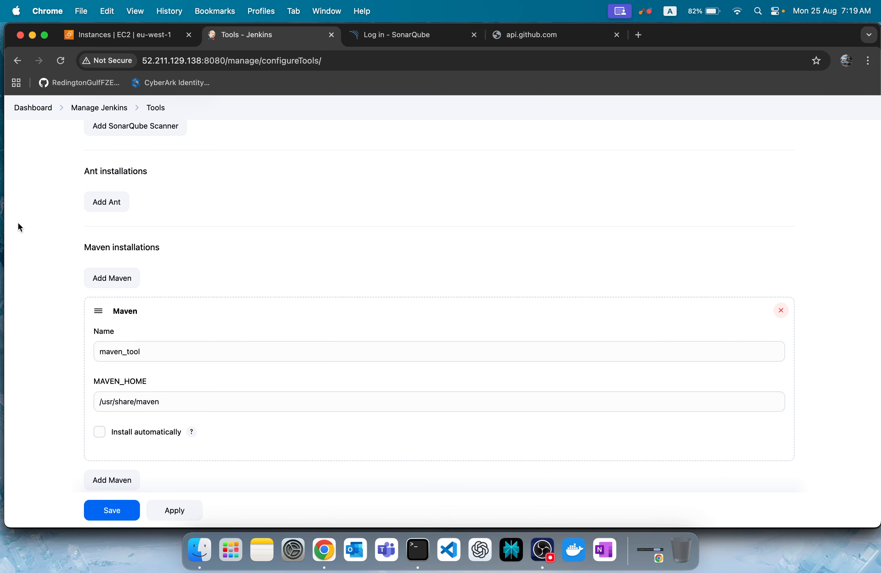
scroll(20, 226, "up", 2)
scroll(18, 222, "up", 3)
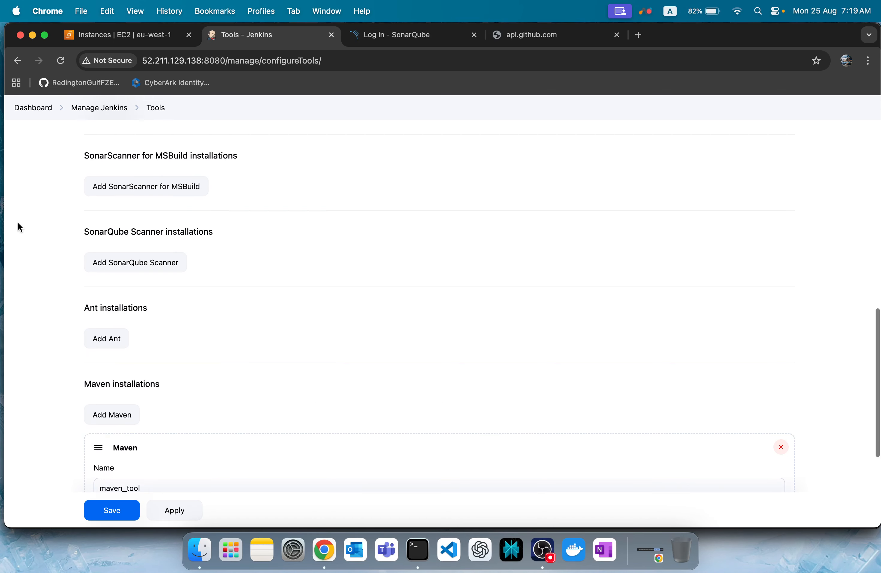
triple_click(152, 229)
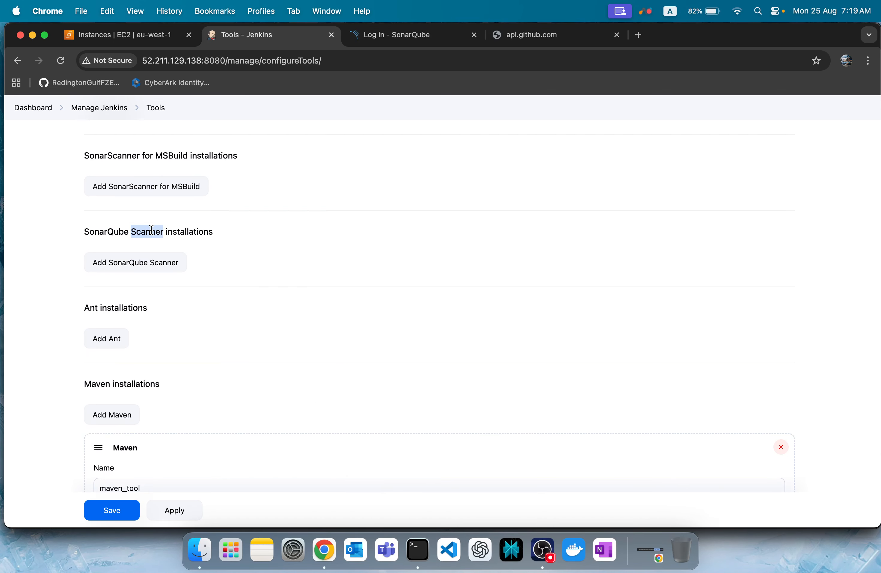
left_click(38, 248)
left_click(154, 263)
scroll(144, 270, "down", 3)
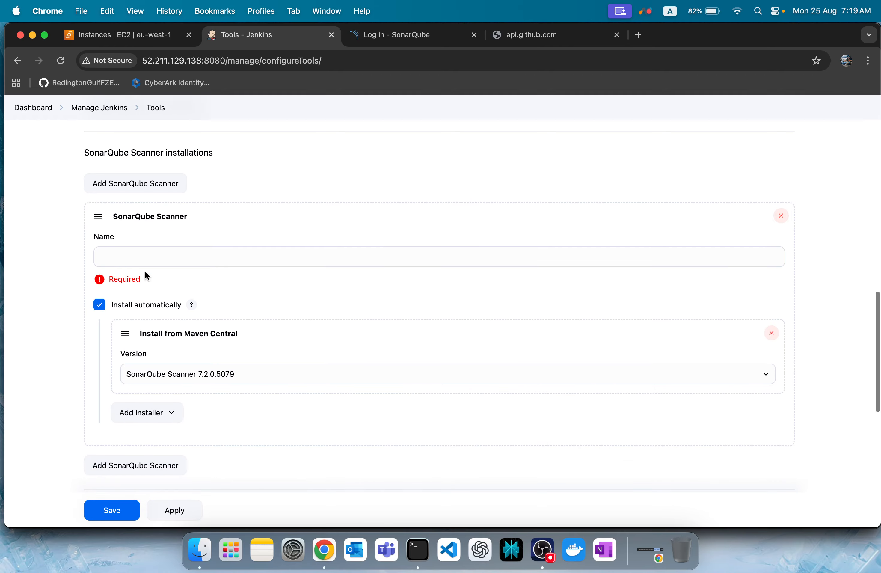
Step: Name the SonarQube Scanner installation sonar_scanner
left_click(142, 260)
type("scanne")
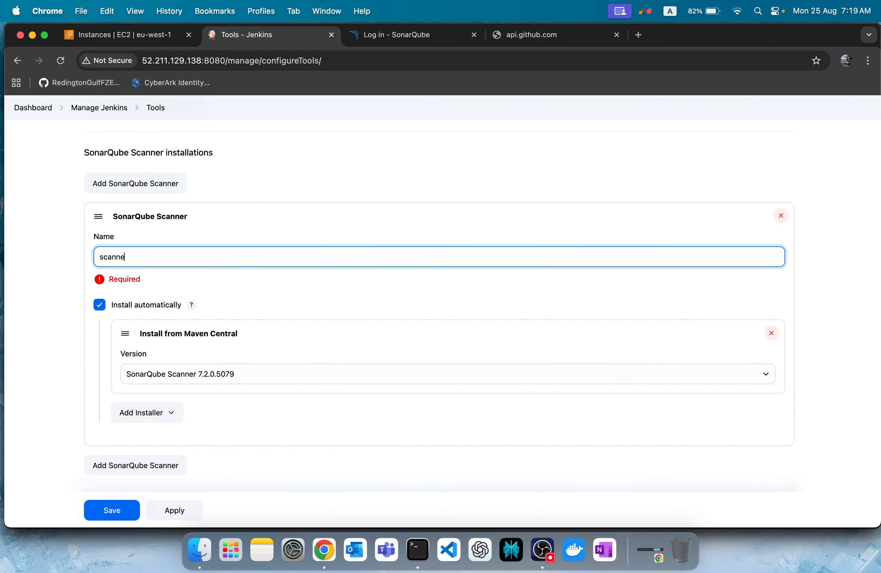
type("r")
type("sonr")
key("BackSpace")
type("ar_")
double_click(125, 257)
left_click(2, 298)
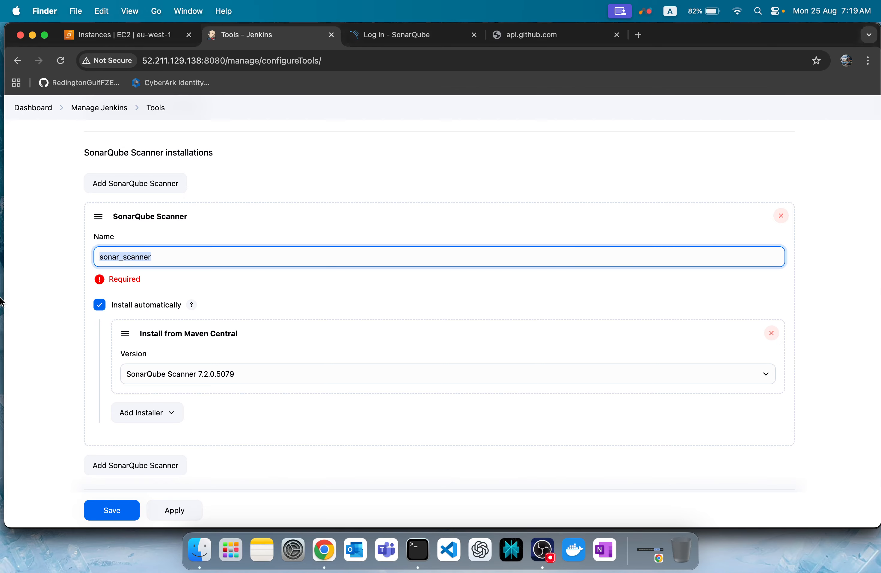
Step: Examine the scanner versions offered by the Install from Maven Central installer, keeping the selected version
left_click(136, 370)
left_click(51, 337)
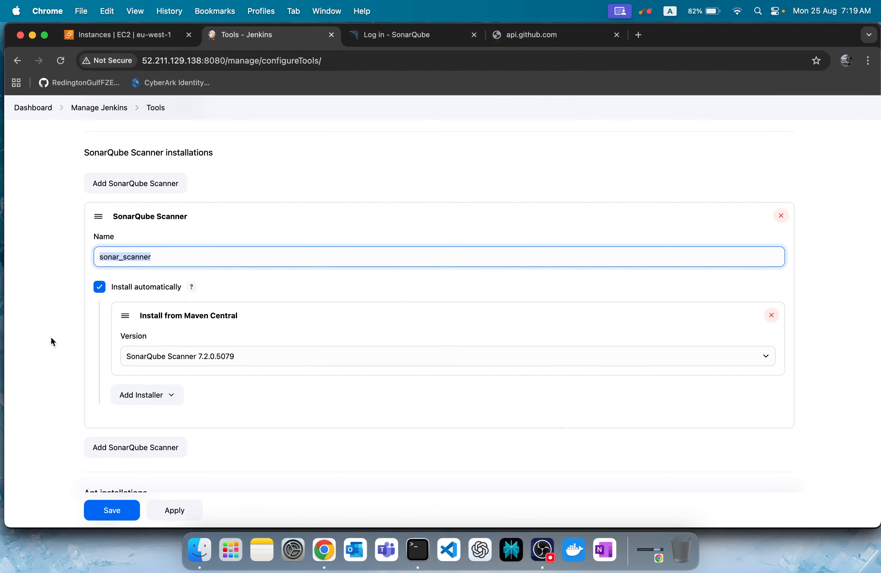
left_click(227, 356)
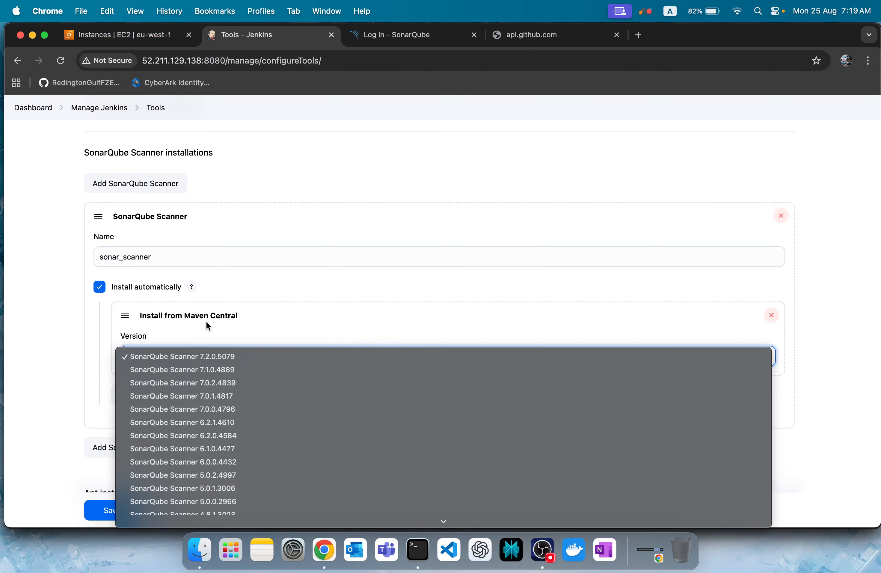
left_click(105, 323)
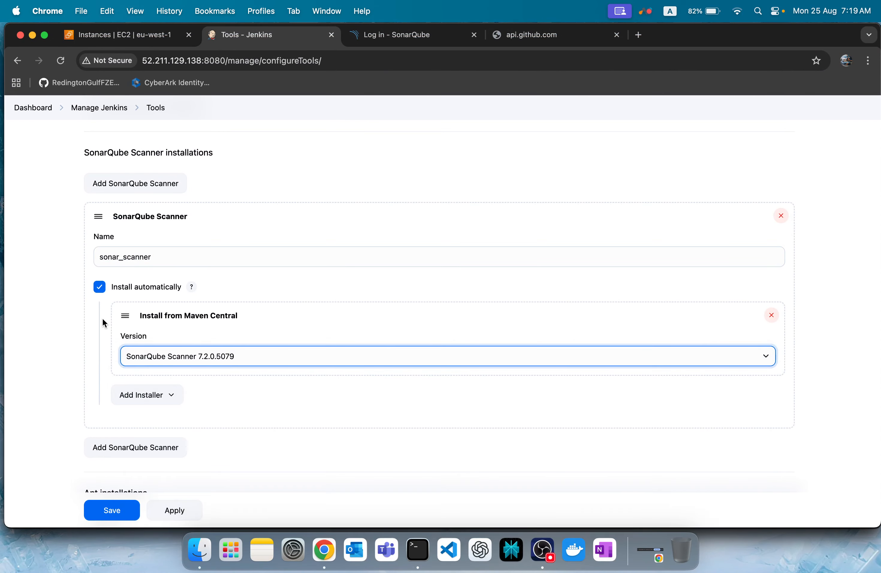
Step: Turn off Install automatically for sonar_scanner and set SONAR_RUNNER_HOME to /opt/sonar-scanner/bin
left_click(99, 287)
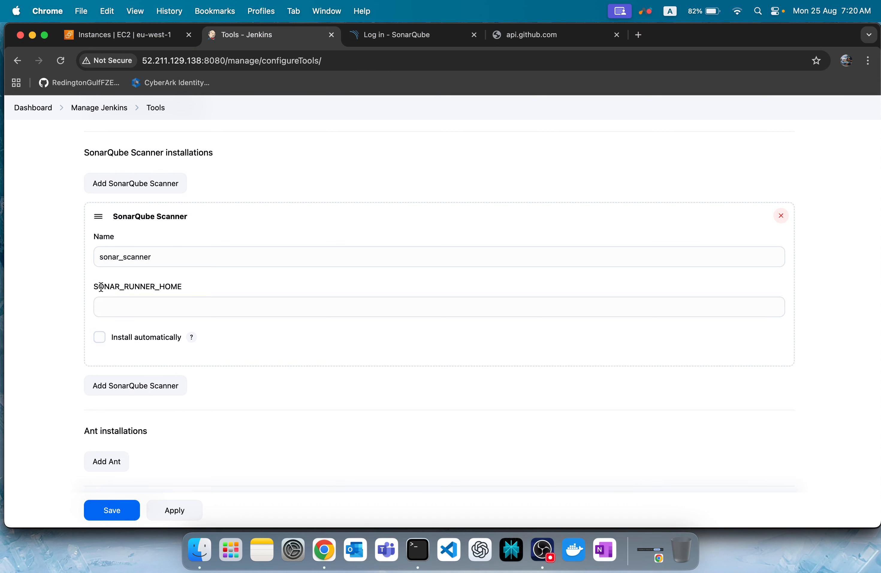
left_click(137, 312)
type("/")
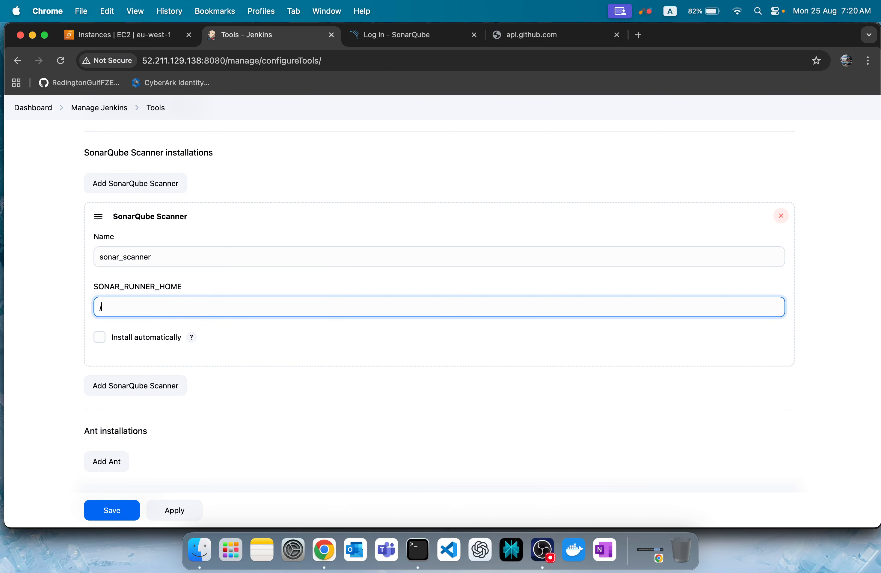
type("opt/sonar-scanner/bin")
left_click(34, 325)
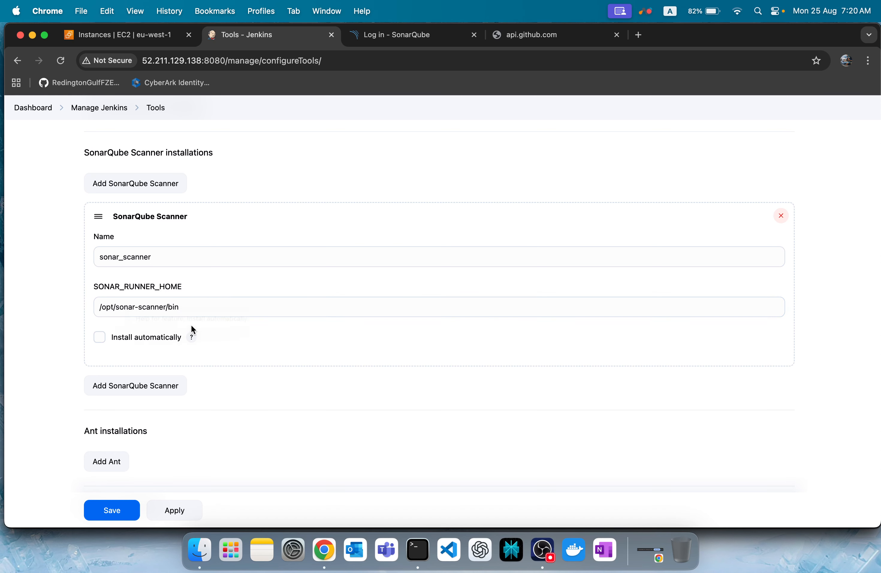
Step: Review the SonarQube Scanner, Git and Maven installations configured on the Tools page
left_click(221, 306)
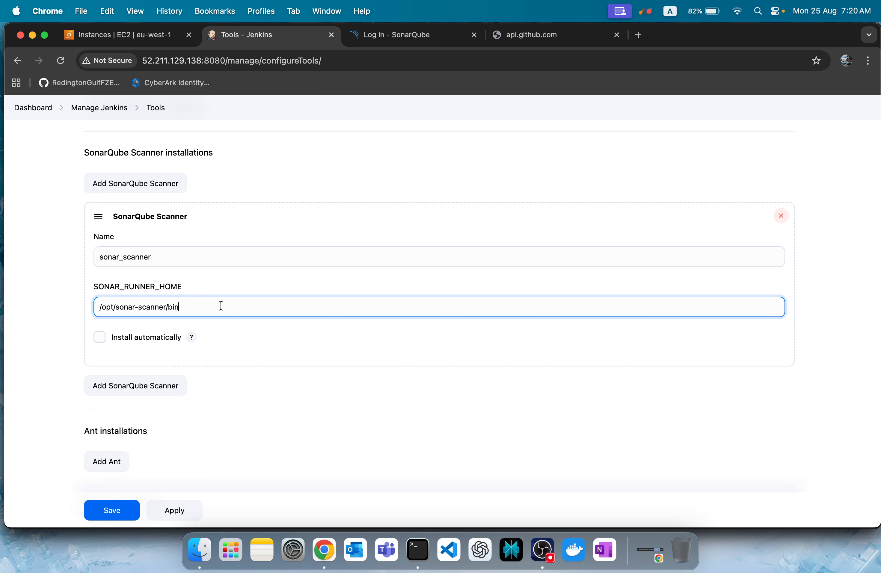
left_click(65, 321)
scroll(64, 321, "up", 4)
scroll(65, 322, "up", 5)
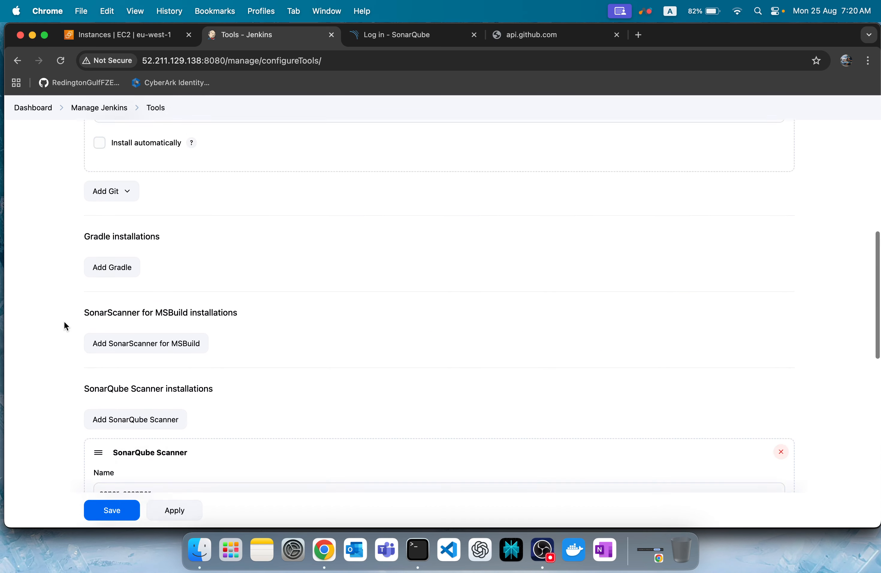
scroll(64, 322, "up", 9)
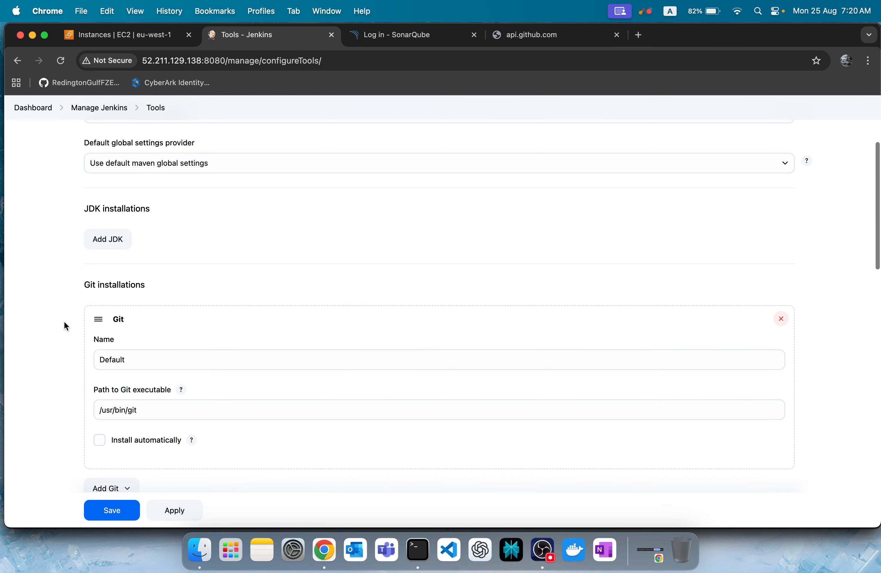
scroll(64, 326, "down", 20)
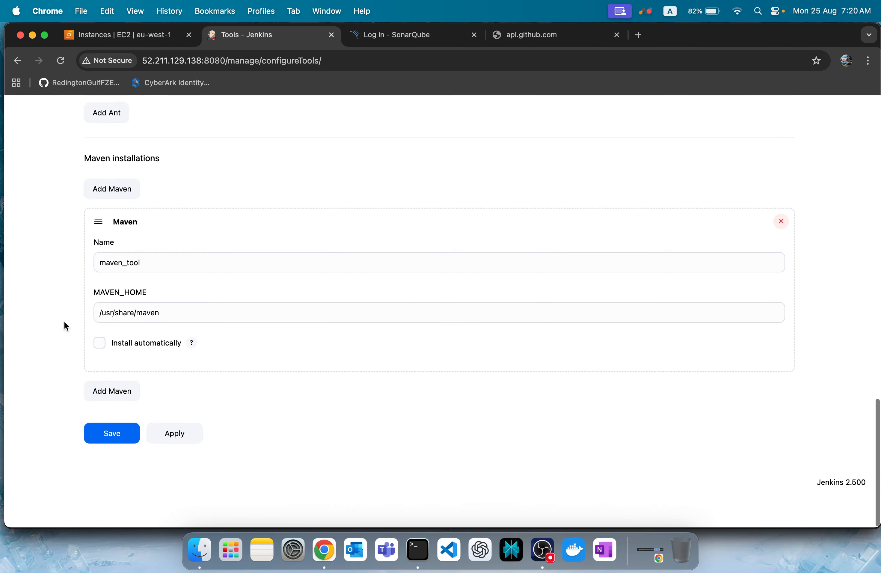
Step: Search the Tools page text for "nexux" and close the search
scroll(160, 275, "up", 9)
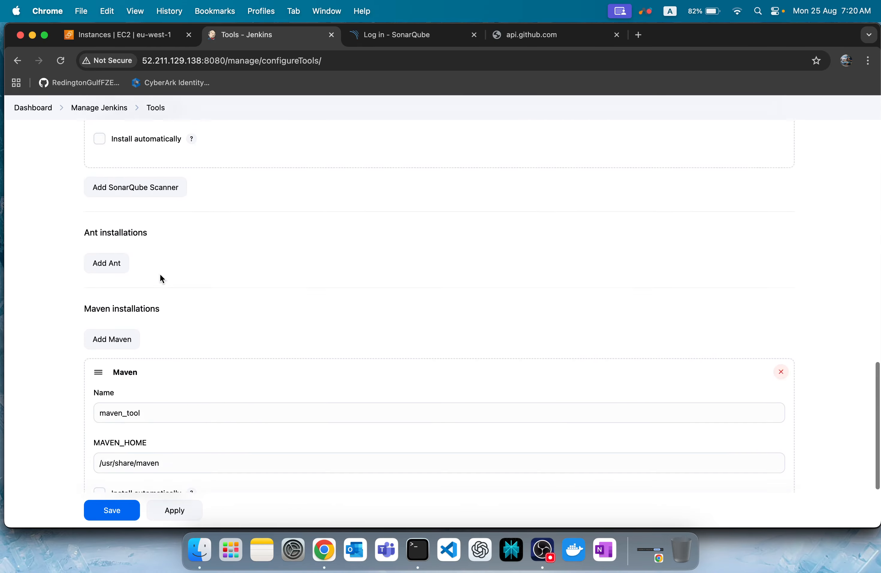
scroll(160, 275, "up", 2)
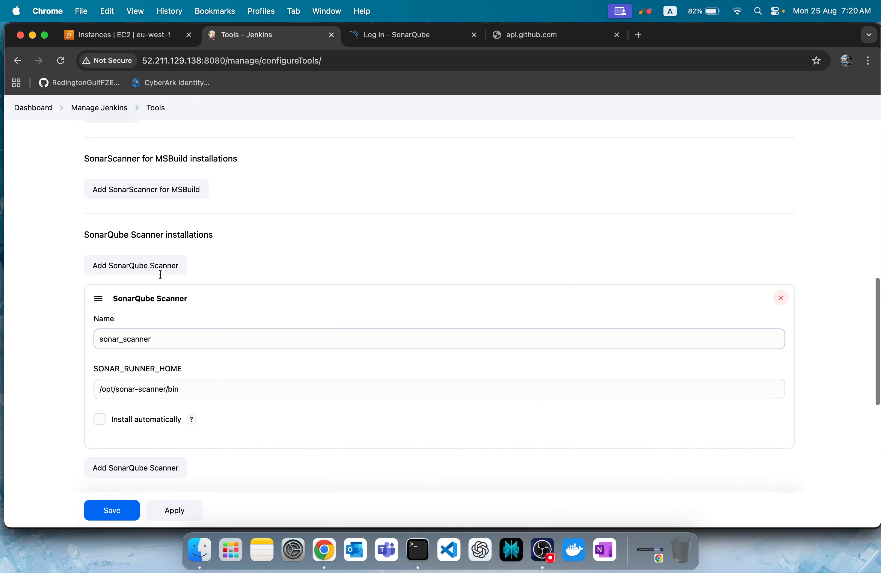
key("super+f")
type("nexux")
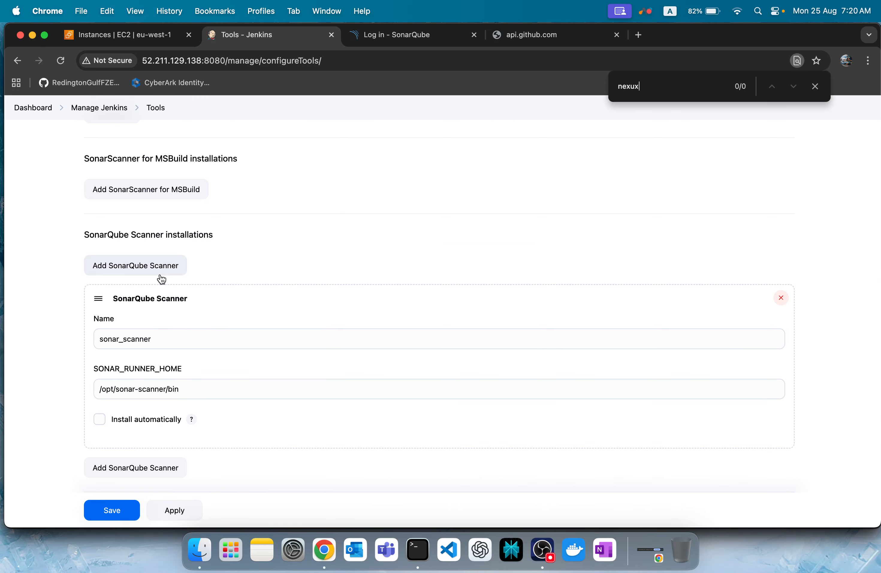
left_click(821, 86)
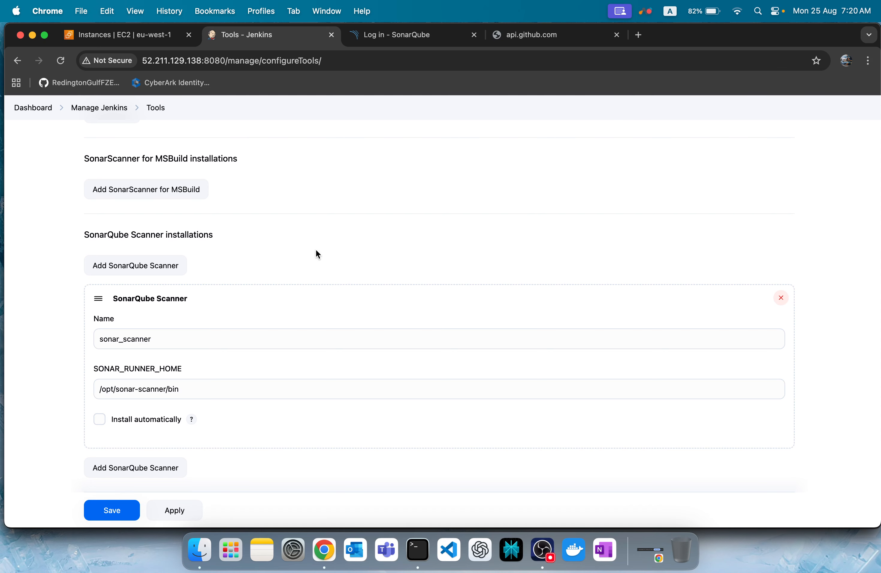
Step: Save the Tools configuration and open the Plugins page from Manage Jenkins
scroll(315, 252, "up", 20)
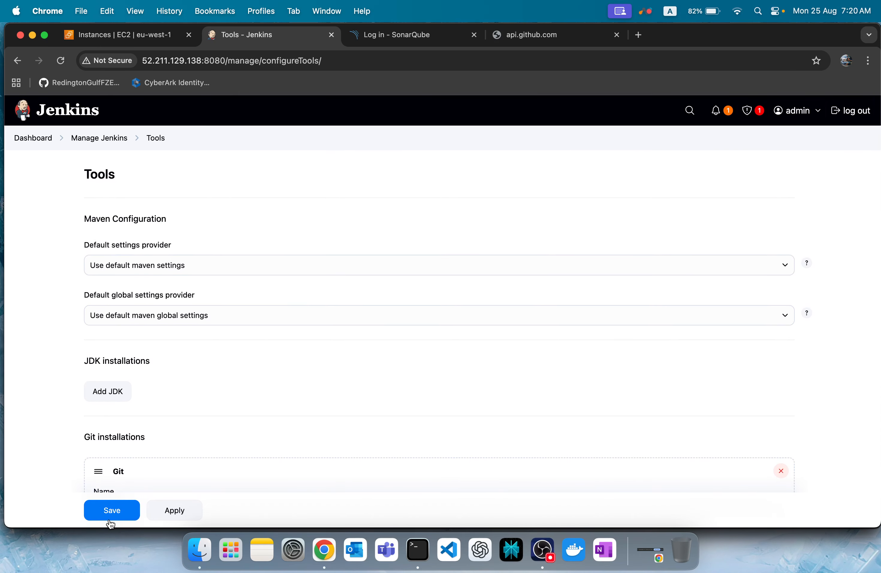
left_click(120, 512)
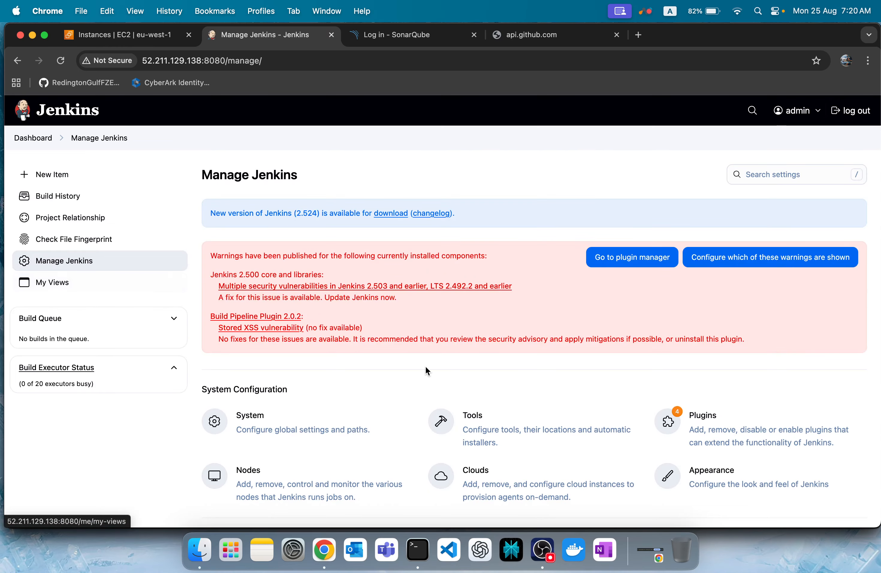
scroll(425, 366, "down", 7)
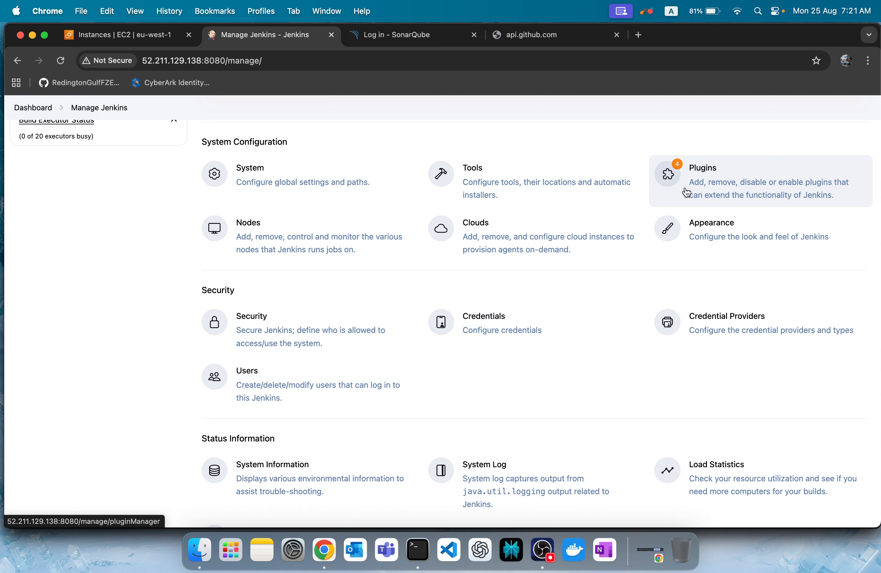
left_click(687, 192)
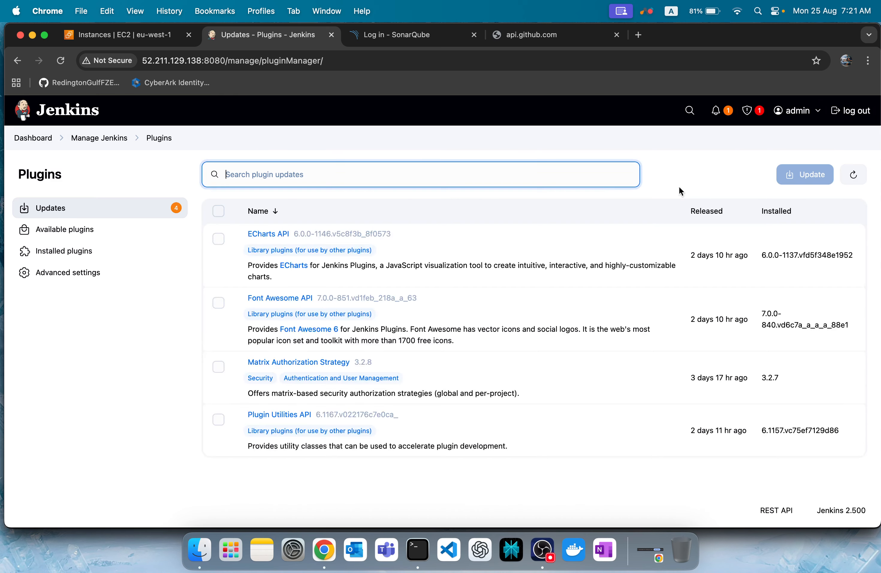
left_click(134, 421)
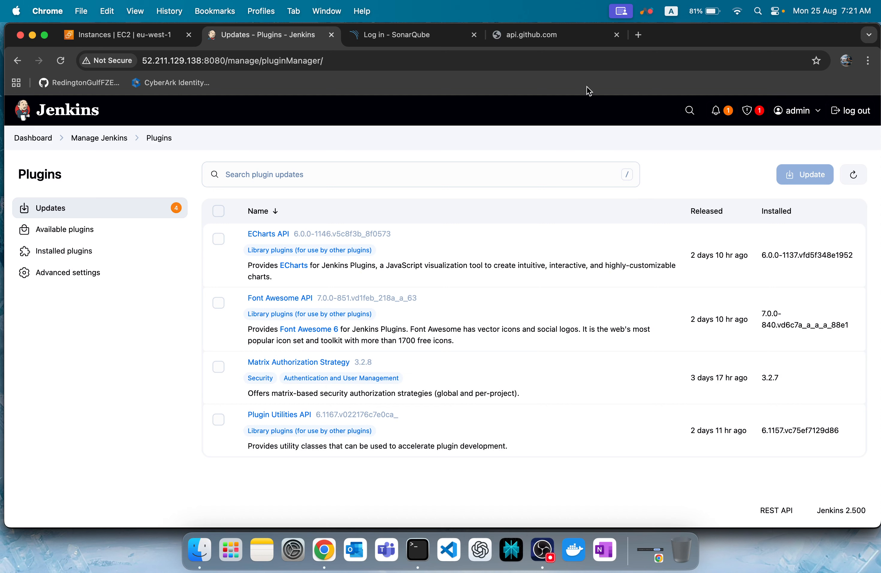
left_click(557, 42)
left_click(549, 62)
type(".hpi")
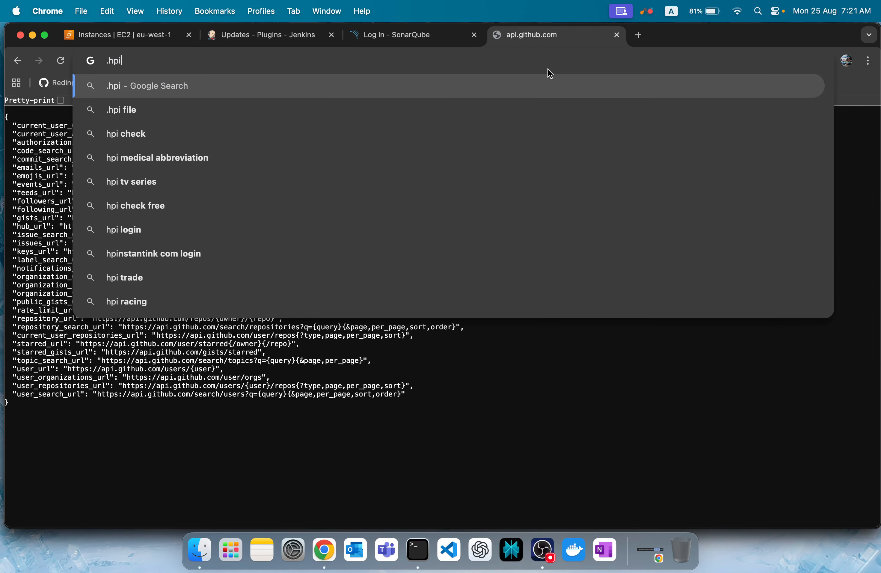
key("Left")
key("Left")
left_click(298, 34)
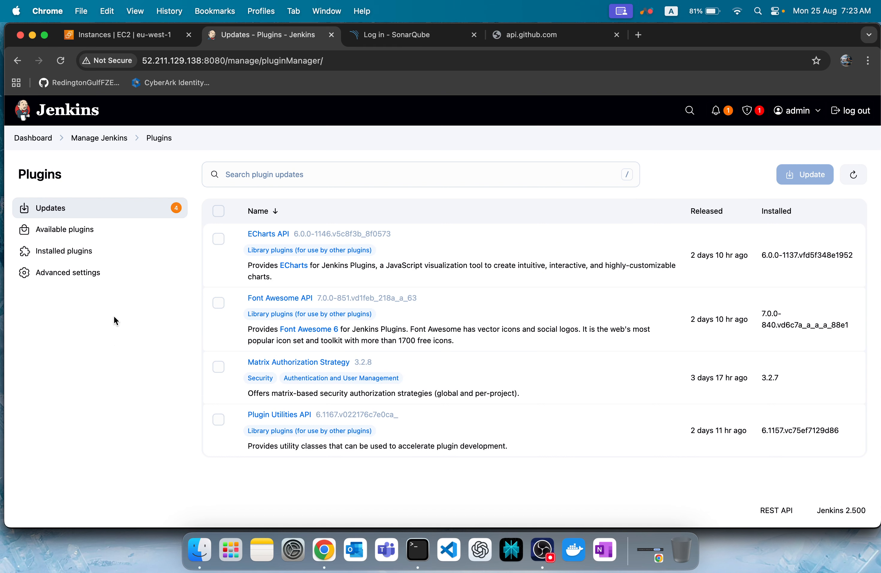
Step: Search the available plugins for "nexus" and install the GeneXus plugin
left_click(80, 228)
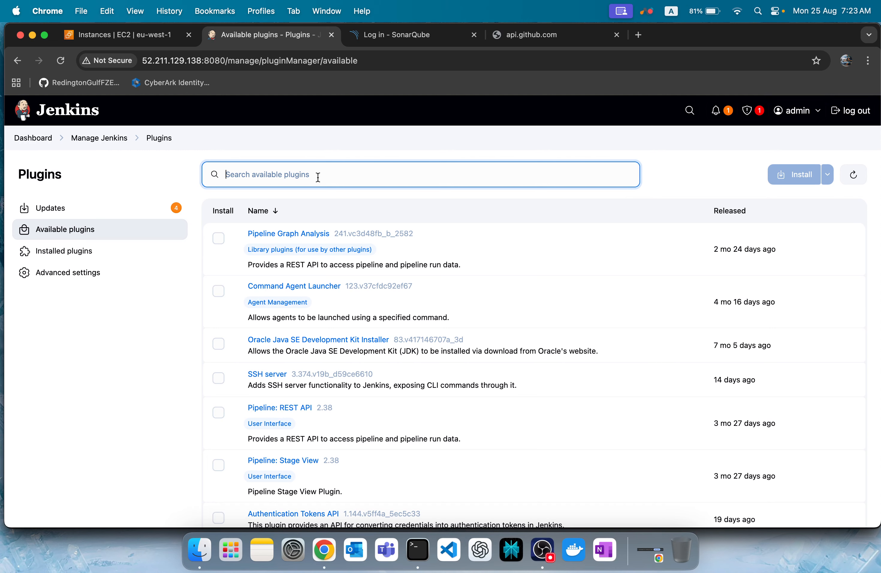
type("nexus")
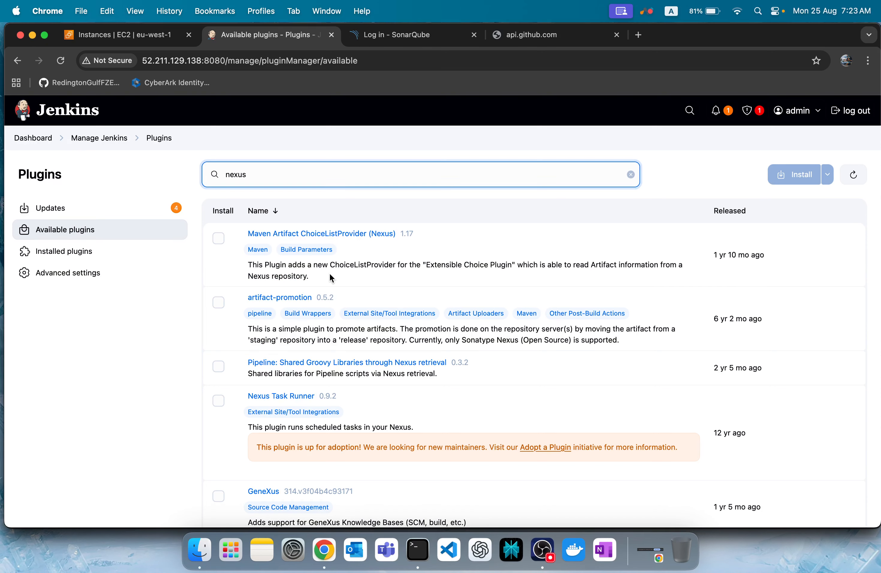
scroll(331, 278, "down", 3)
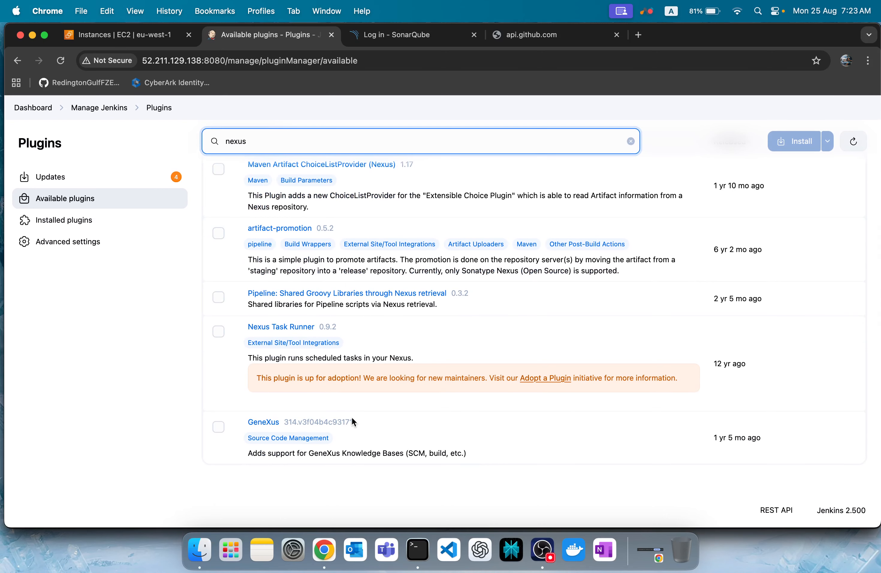
left_click(217, 428)
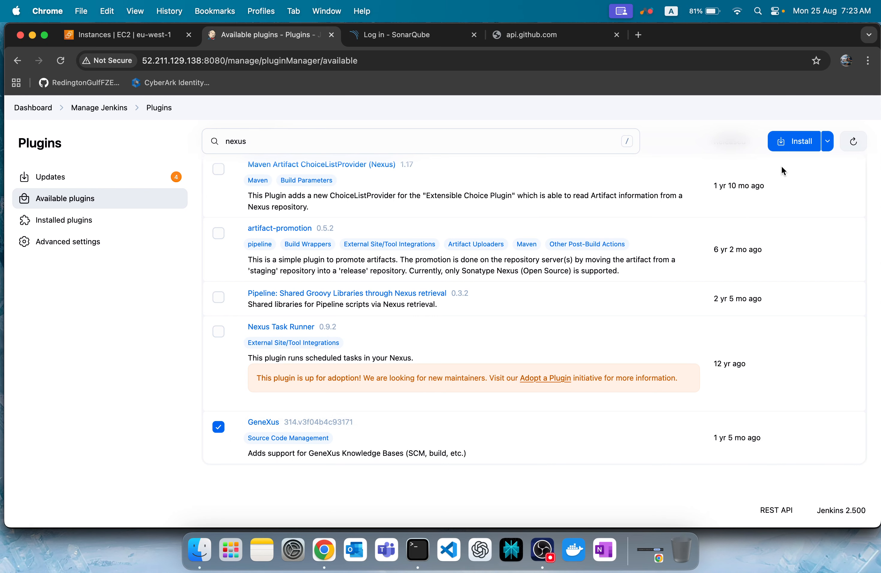
left_click(799, 147)
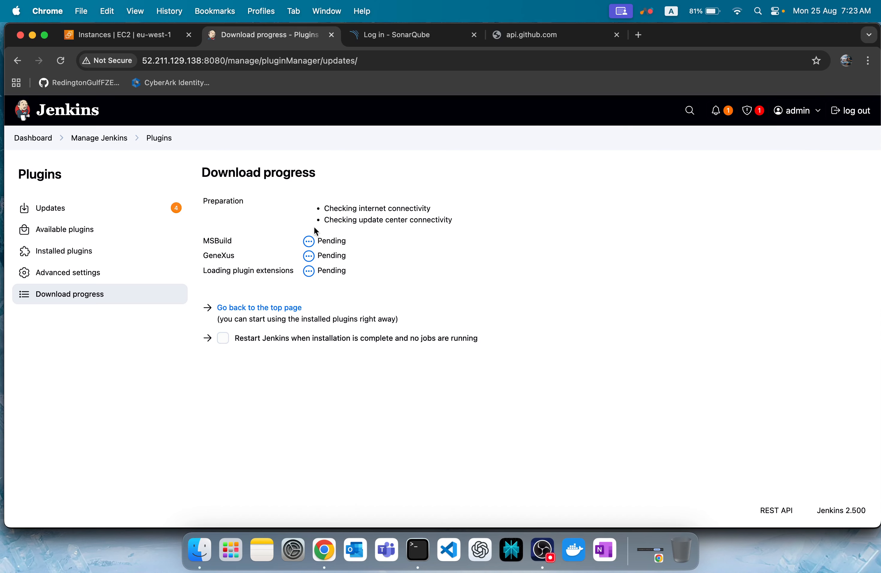
Step: Check the download progress of the GeneXus plugin installation, including the Loading plugin extensions entry
left_click(155, 137)
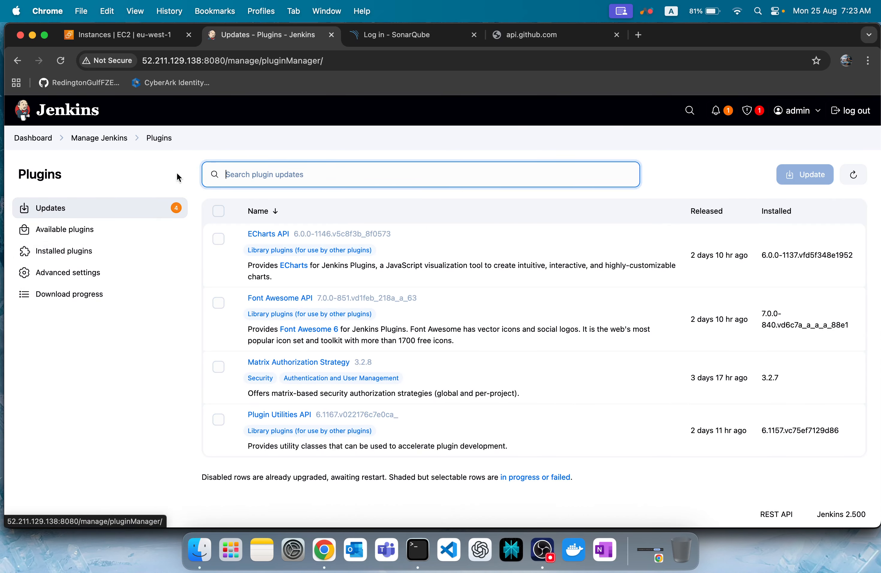
left_click(102, 205)
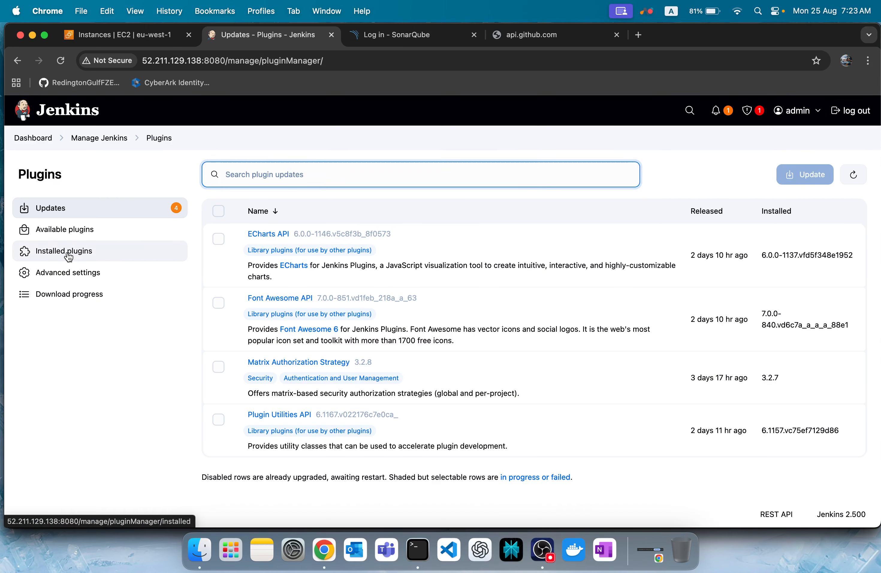
left_click(69, 273)
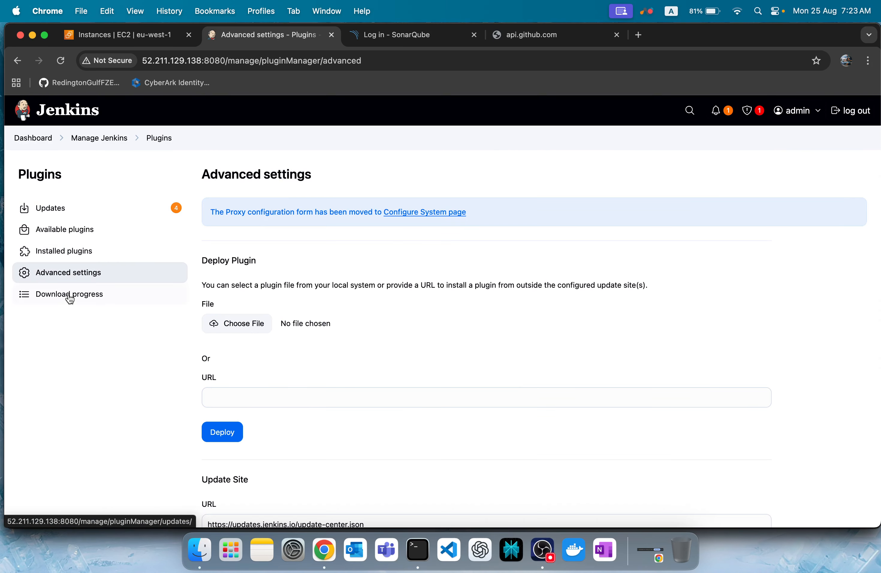
left_click(66, 296)
left_click(369, 285)
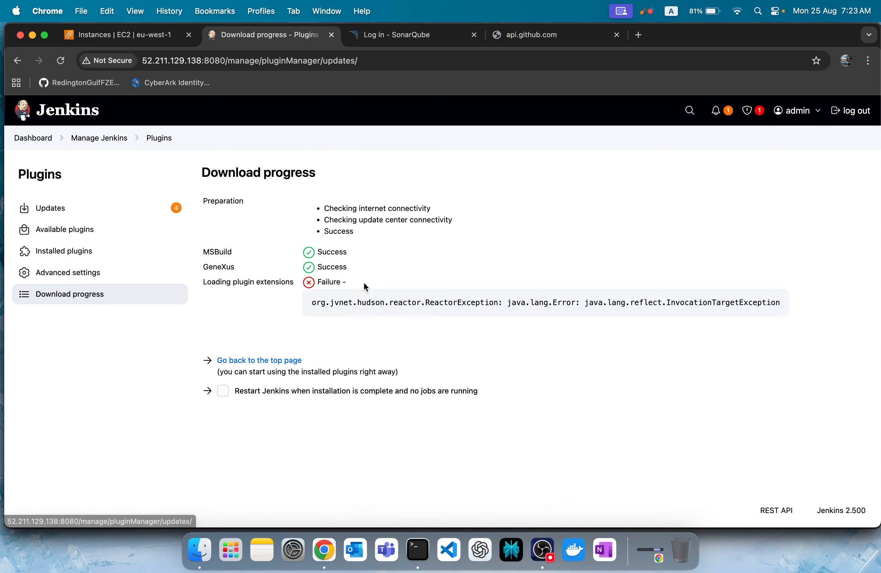
triple_click(378, 301)
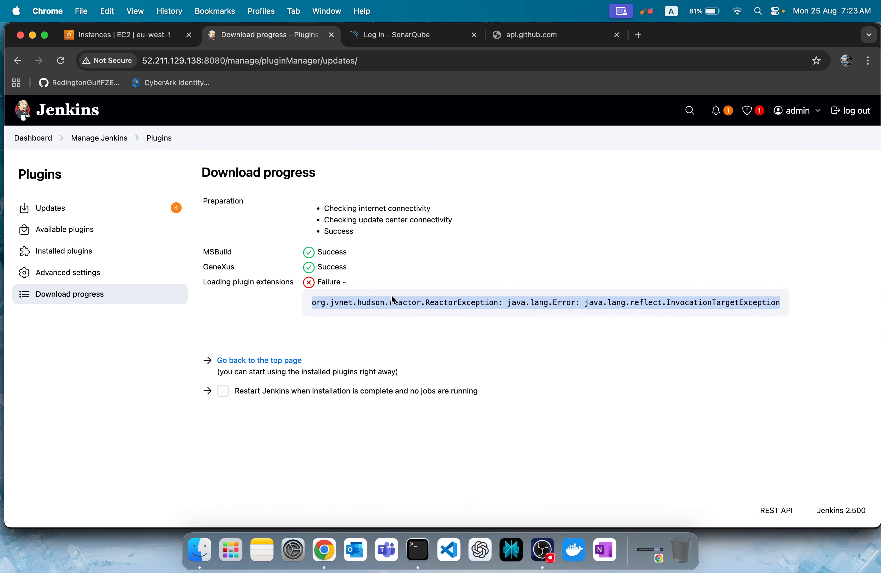
left_click(422, 303)
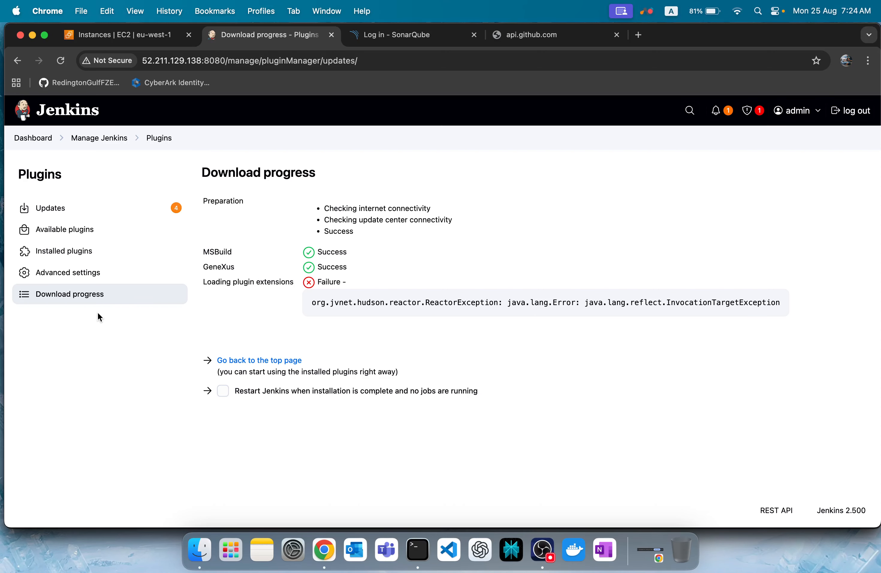
Step: Return to the available plugins and look through the list
left_click(93, 233)
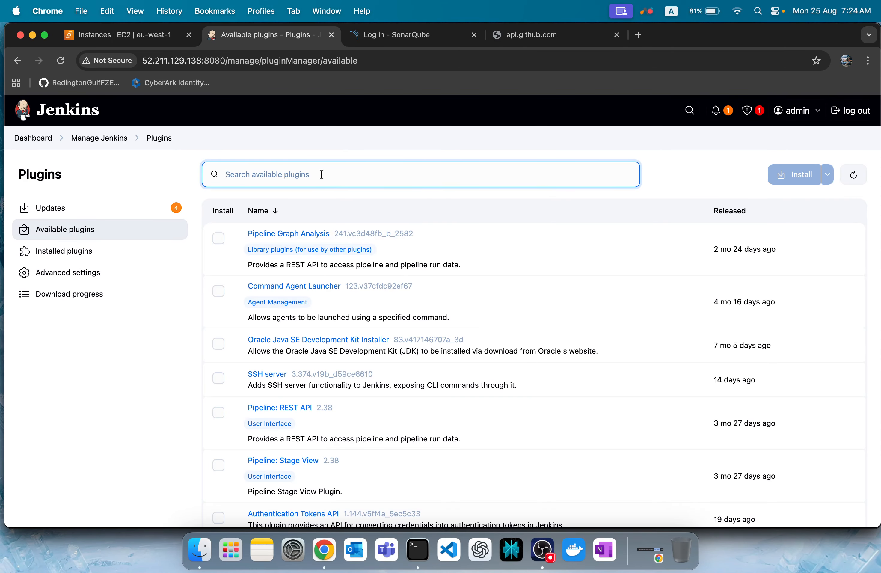
scroll(320, 308, "down", 3)
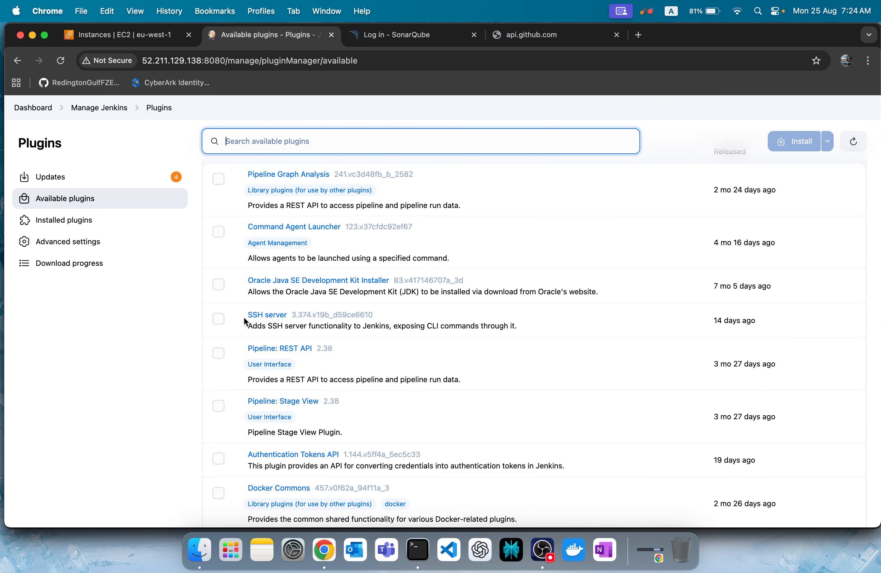
Step: Install the SSH server plugin from the available plugins and check its status on the download progress page
left_click(219, 319)
left_click(801, 146)
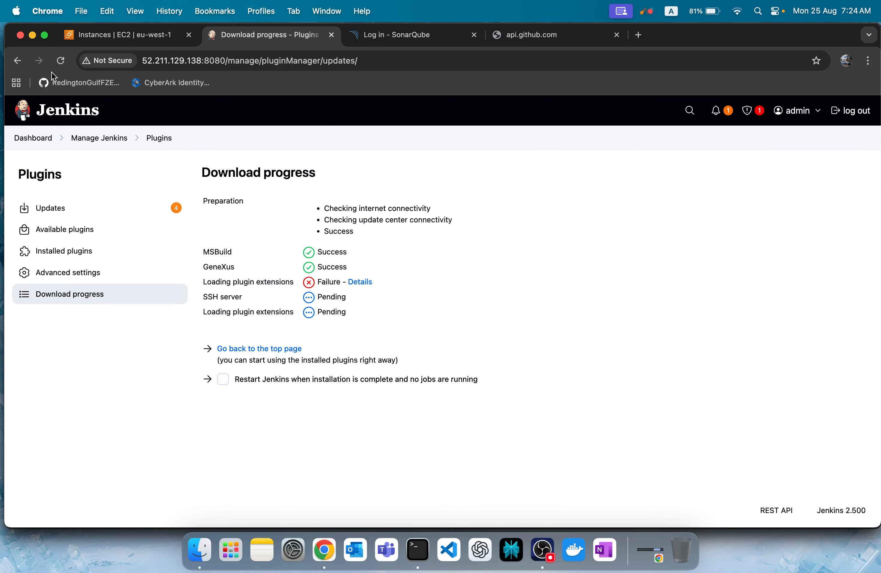
left_click(62, 61)
left_click_drag(318, 292, 391, 340)
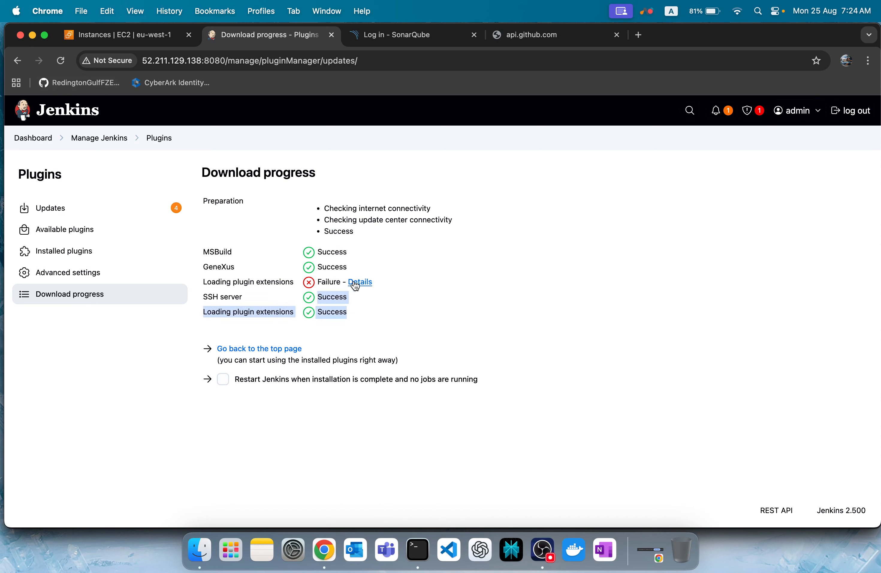
left_click_drag(354, 284, 515, 266)
left_click(516, 266)
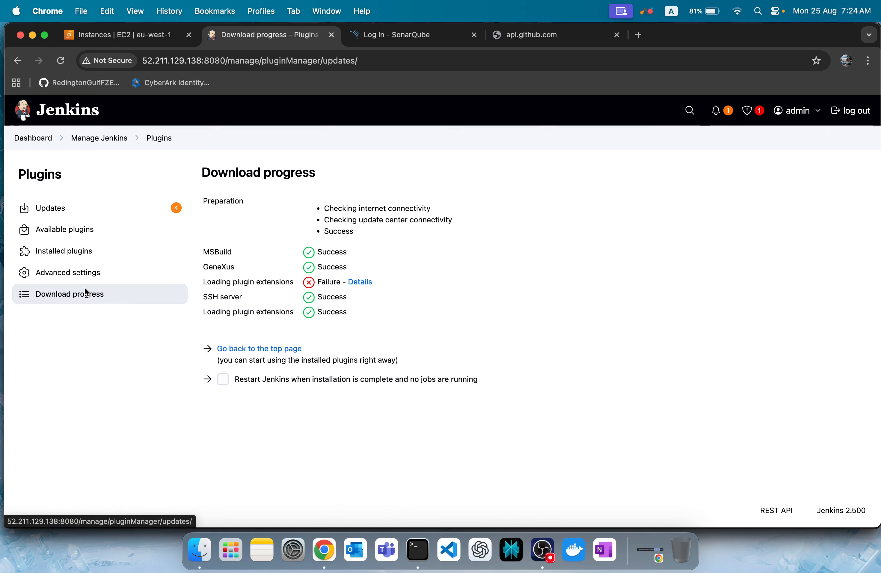
Step: Look through the list of available plugins, from the Docker and Git entries down to the Blue Ocean plugins
left_click(80, 238)
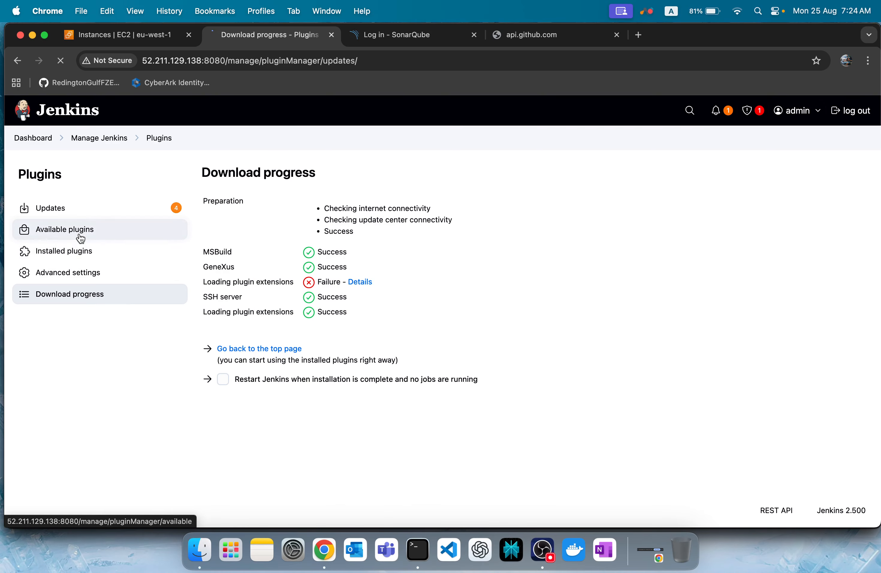
scroll(291, 274, "down", 8)
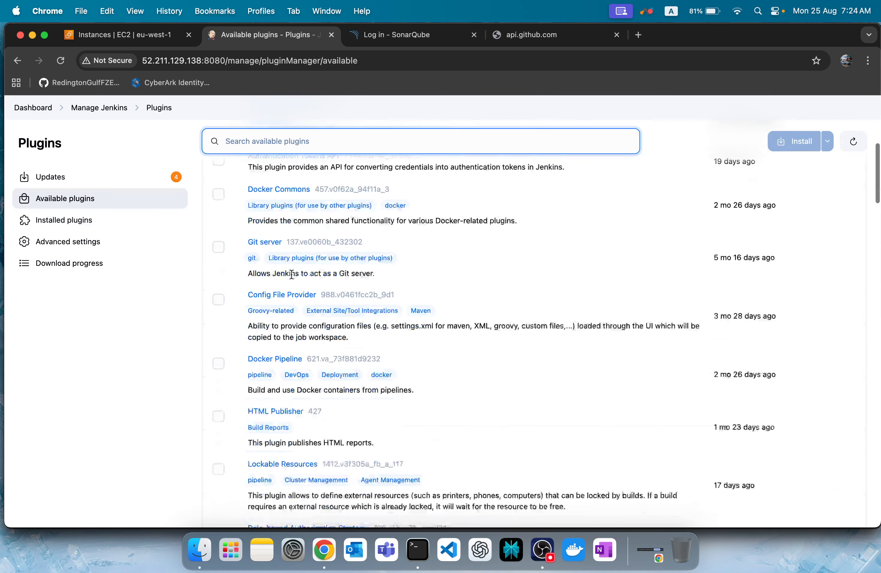
scroll(292, 297, "down", 3)
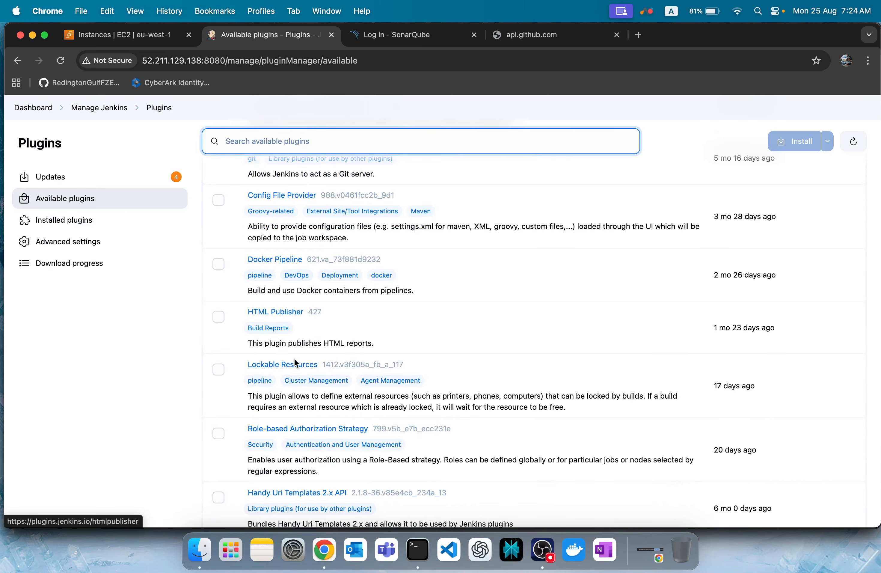
scroll(295, 363, "down", 4)
scroll(296, 363, "down", 3)
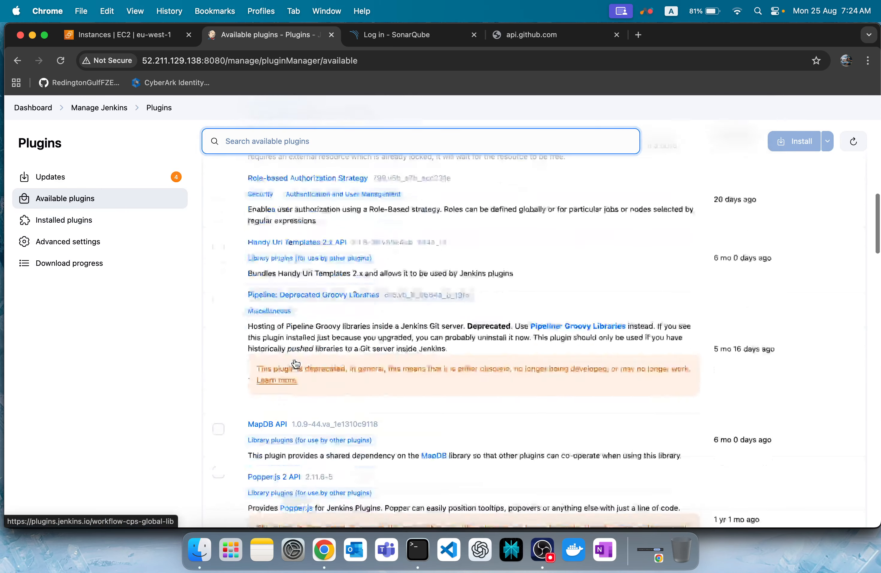
scroll(296, 363, "down", 3)
scroll(296, 362, "up", 3)
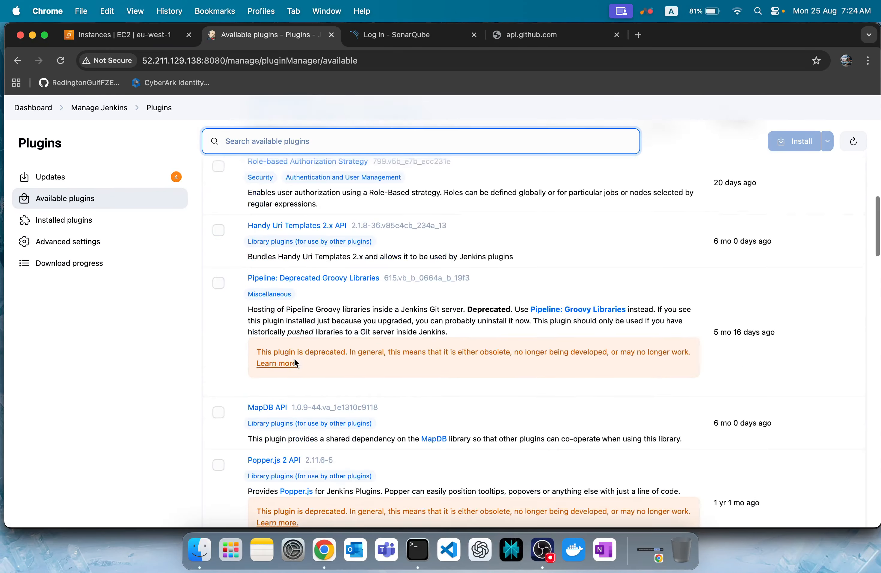
scroll(295, 361, "up", 2)
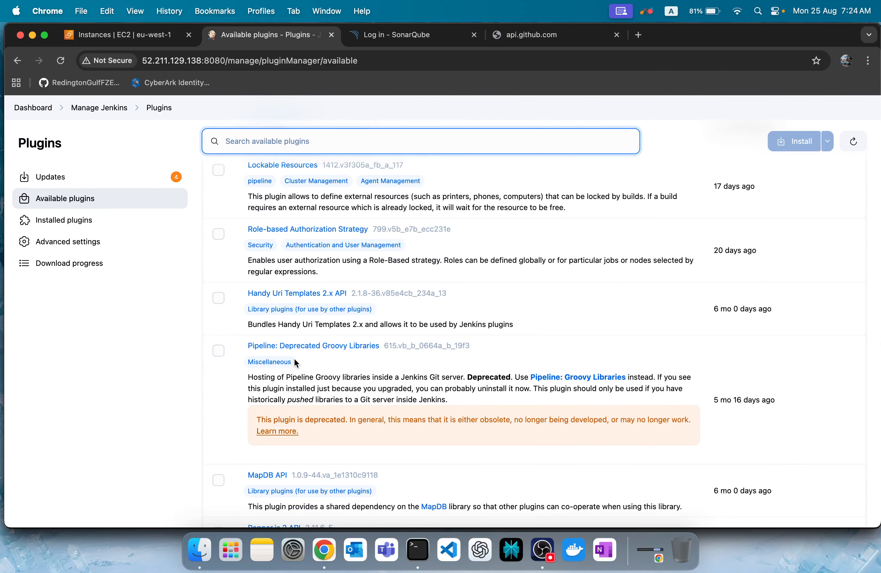
scroll(295, 361, "down", 10)
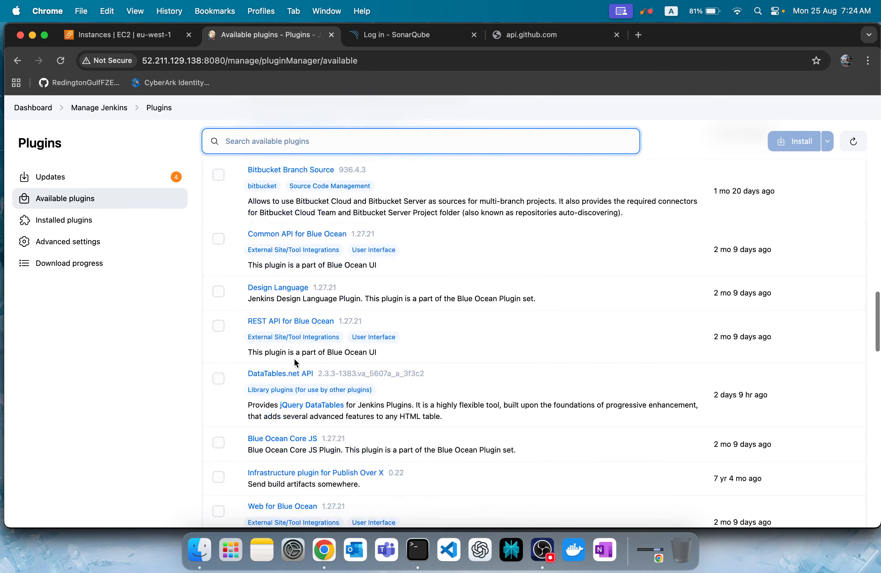
Step: Search the installed plugins for "sonar" and clear the search text
left_click(80, 220)
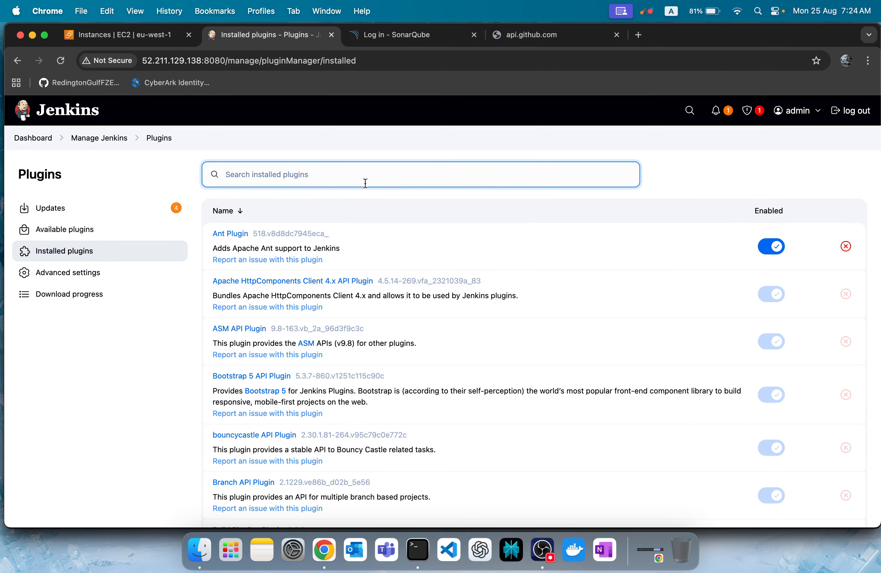
type("sonar")
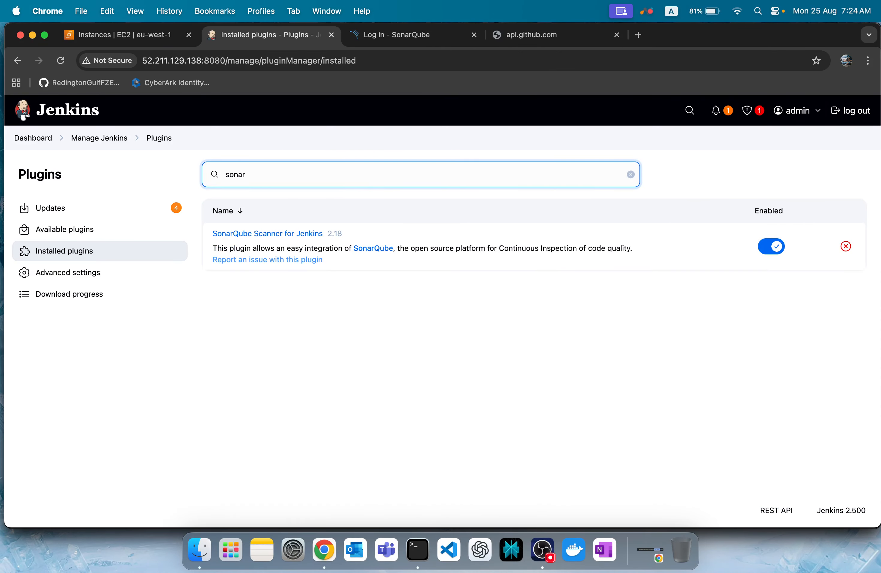
key("BackSpace")
key("BackSpace")
key("BackSpace")
key("BackSpace")
key("BackSpace")
Step: Search the installed plugins for "mave" to check the Maven integration, and clear the search text
type("mabe")
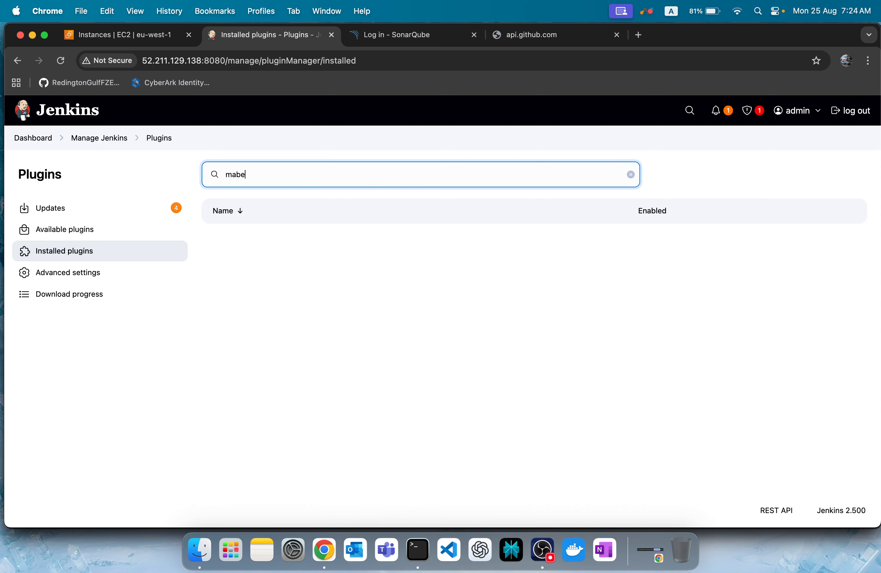
key("BackSpace")
key("BackSpace")
type("ve")
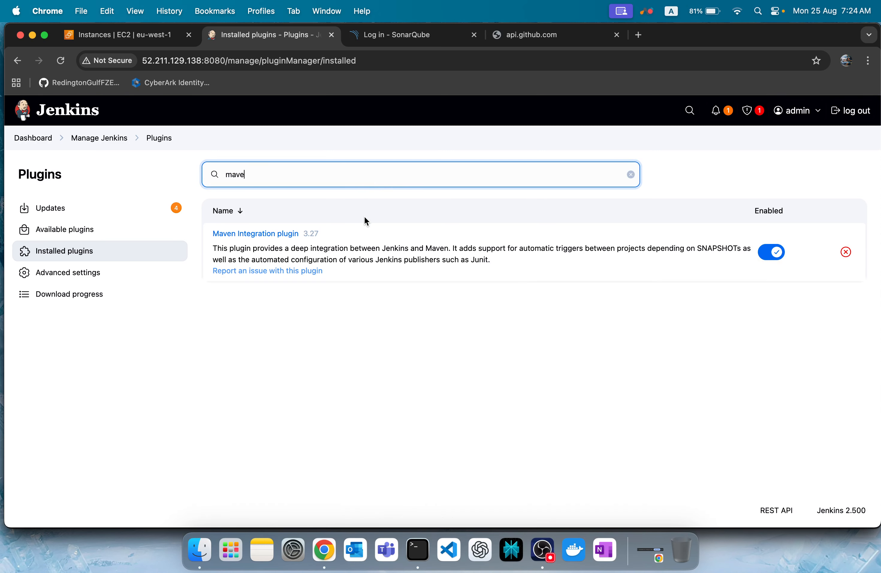
key("BackSpace")
key("BackSpace")
key("BackSpace")
key("BackSpace")
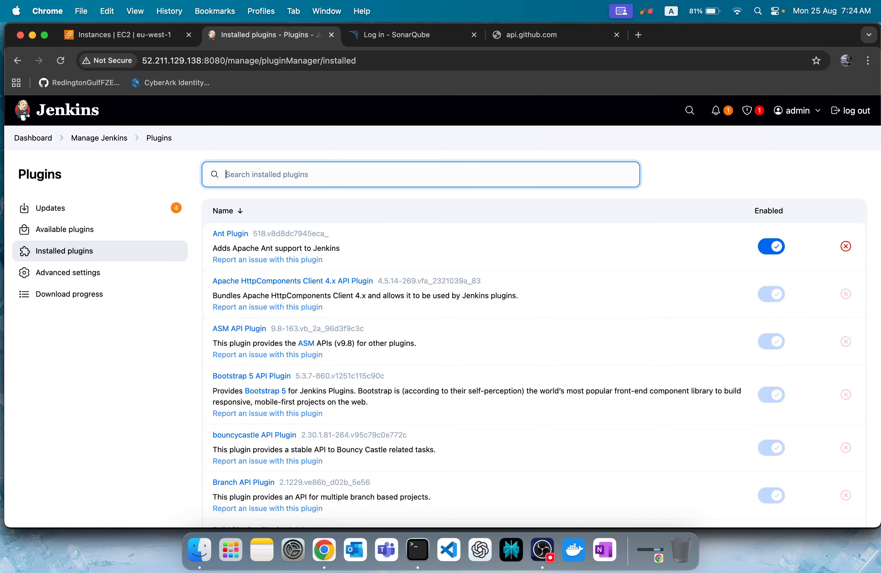
Step: Find the GeneXus Plugin by searching the installed plugins for "nexus" and uninstall it
type("nexus")
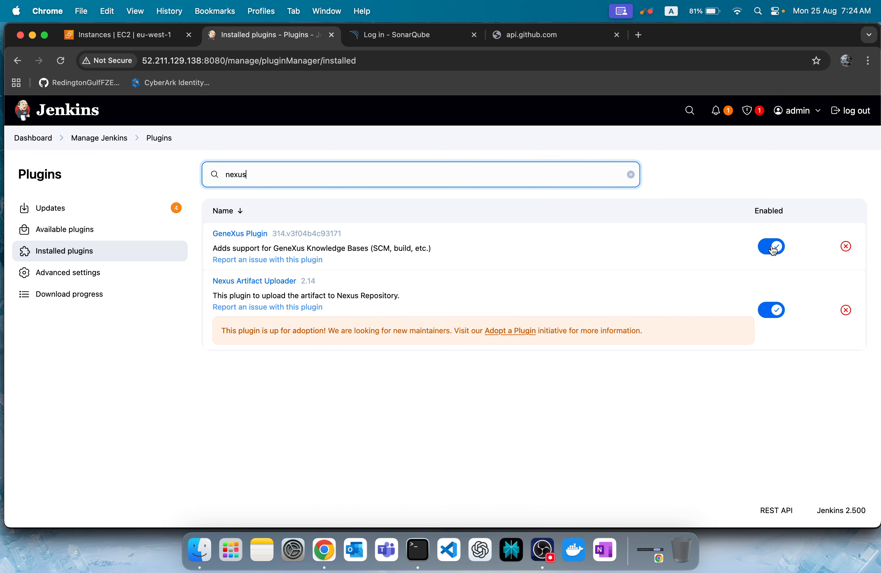
left_click(845, 247)
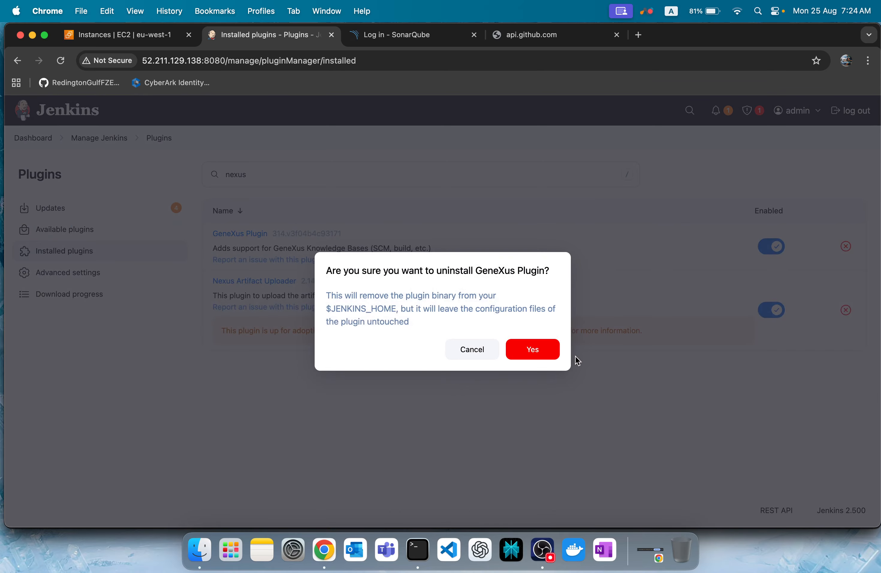
left_click(540, 357)
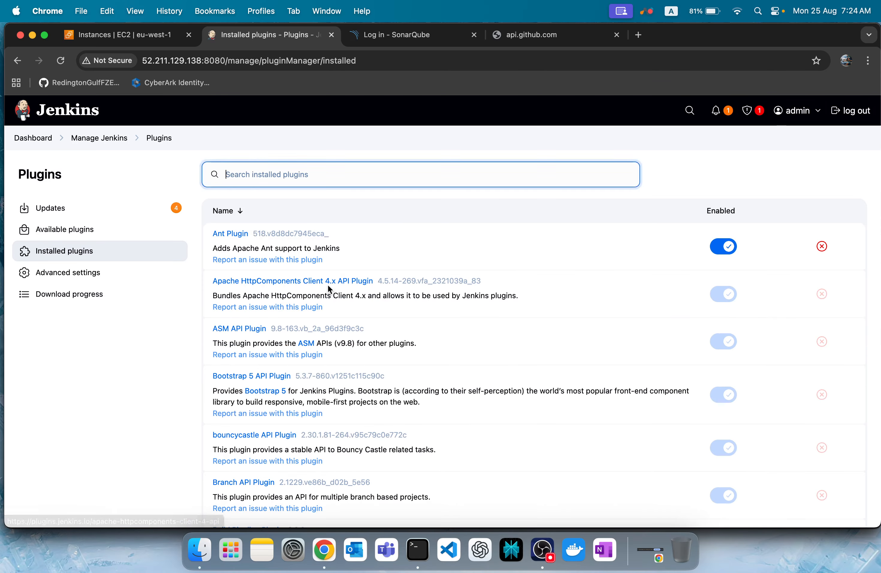
Step: Look over the plugin updates and the linked ECharts website, and return to the installed plugins list
left_click(83, 211)
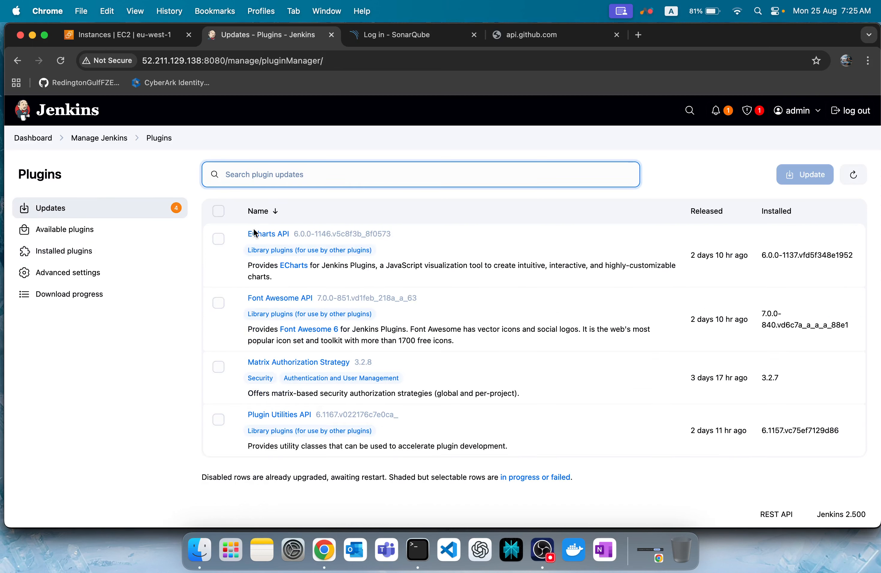
left_click(293, 266)
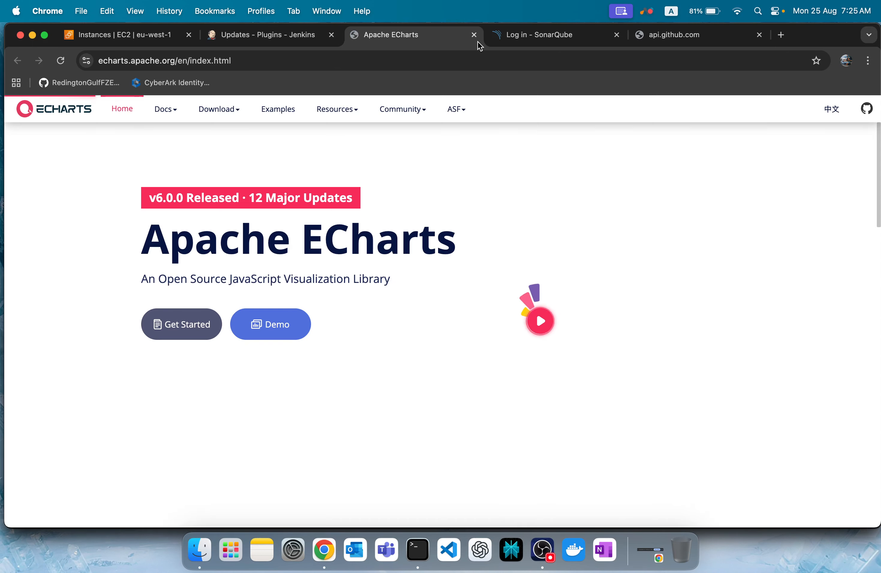
left_click(468, 34)
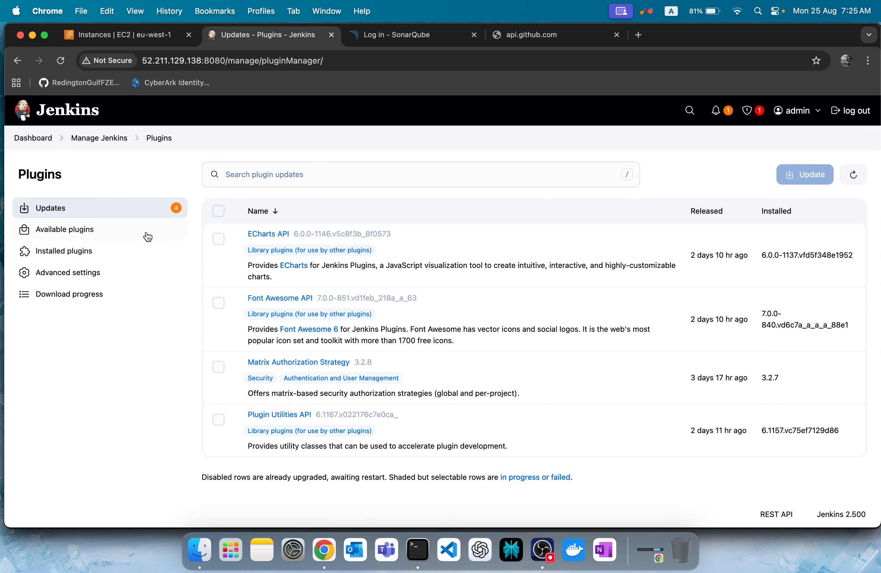
left_click(90, 234)
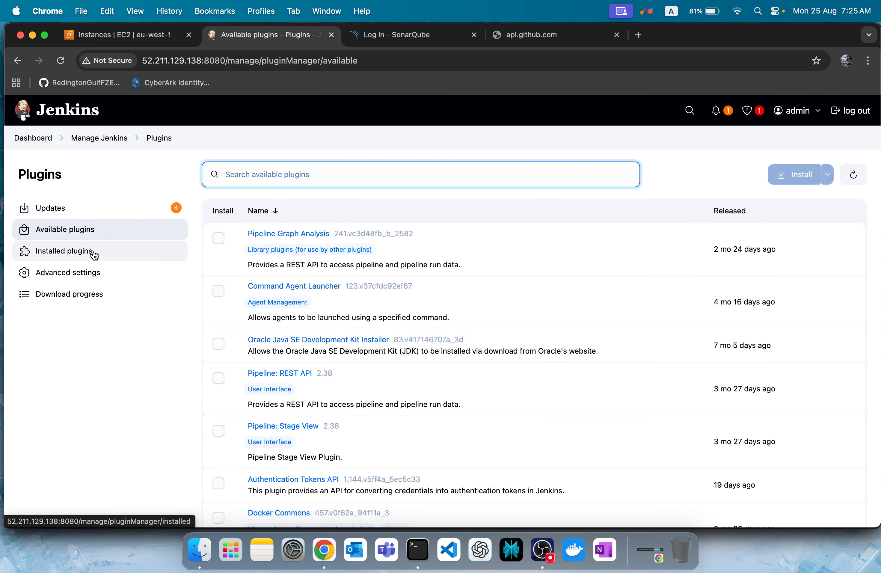
left_click(100, 252)
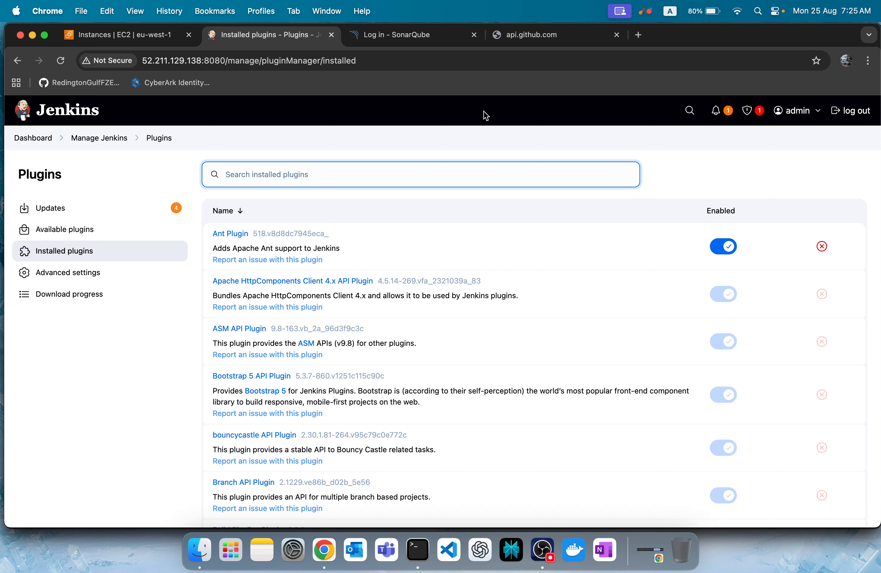
Step: Search Google for "hpi files" in the api.github.com browser tab
left_click(509, 43)
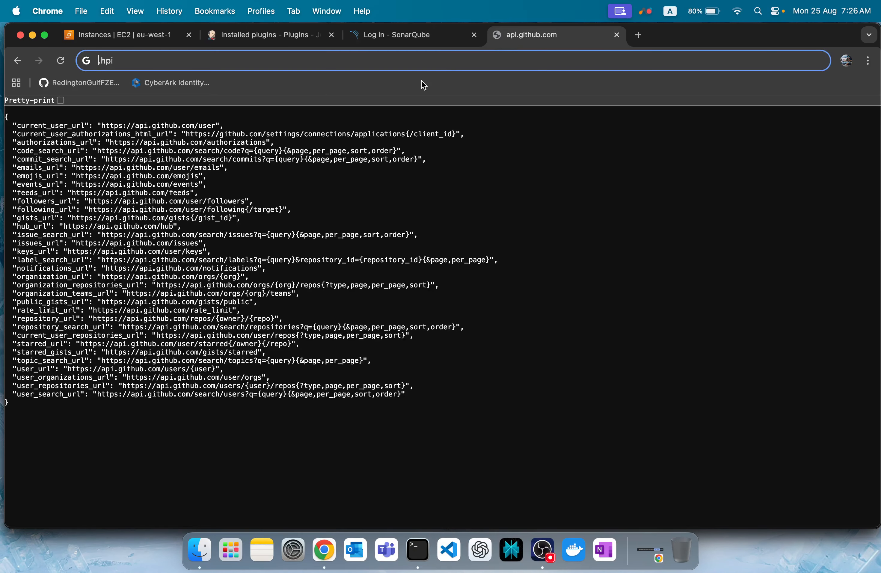
key("BackSpace")
key("Right")
key("Right")
key("Right")
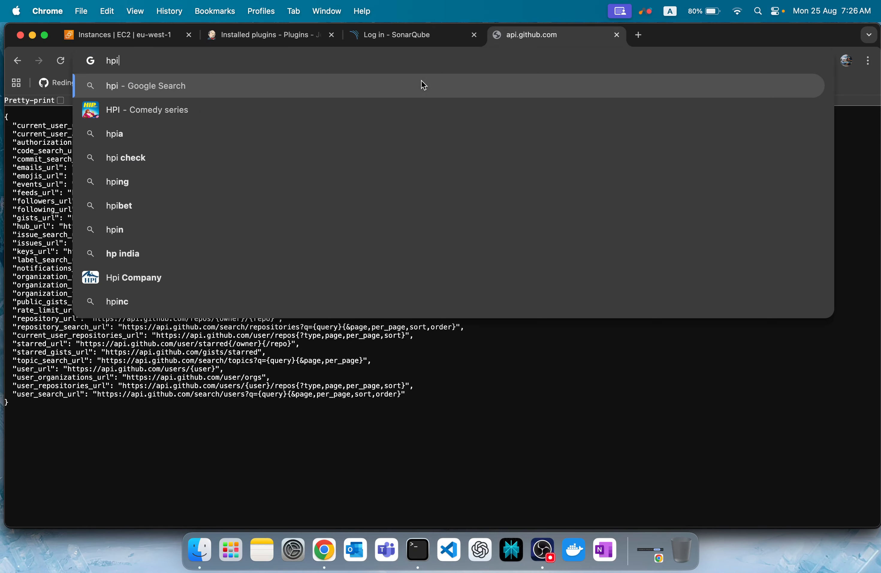
type("files")
key("Return")
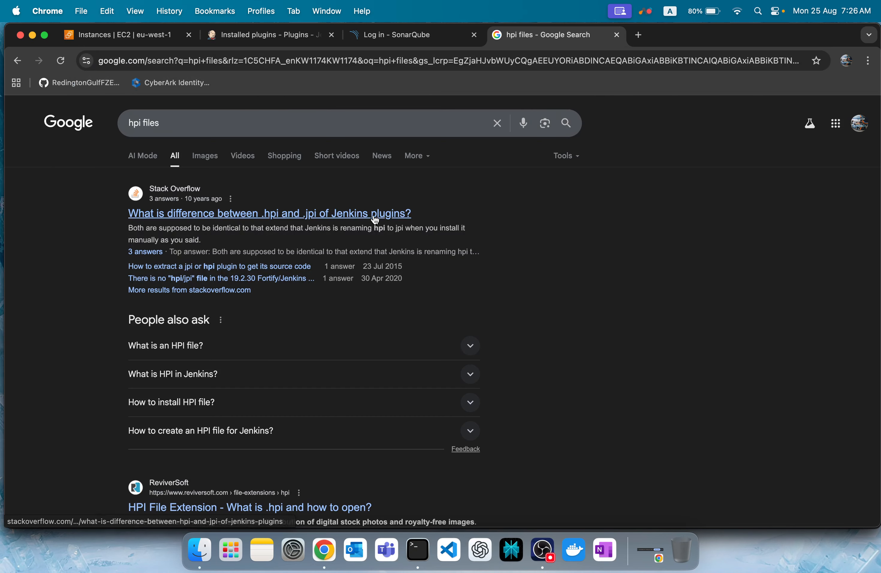
Step: Return to the Jenkins plugin manager and view the advanced settings with the Deploy Plugin section
left_click(257, 35)
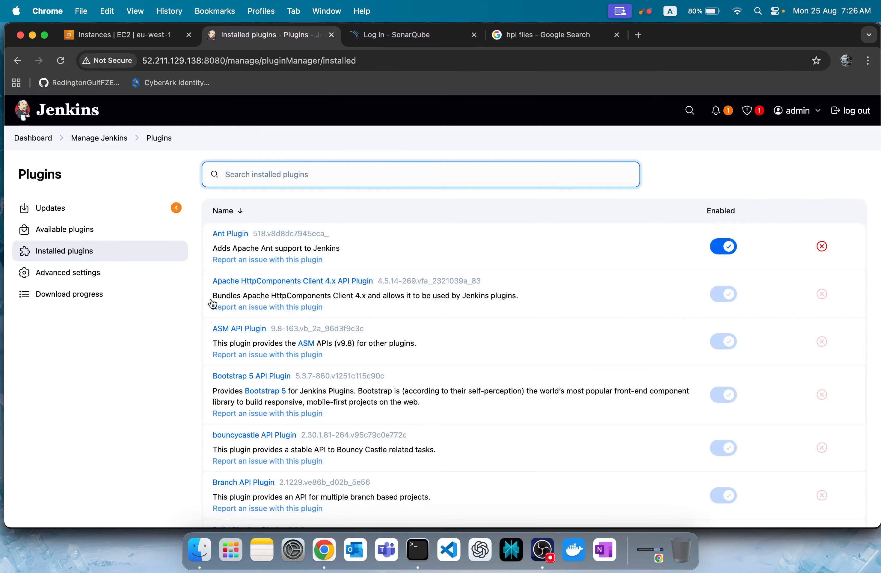
left_click(67, 269)
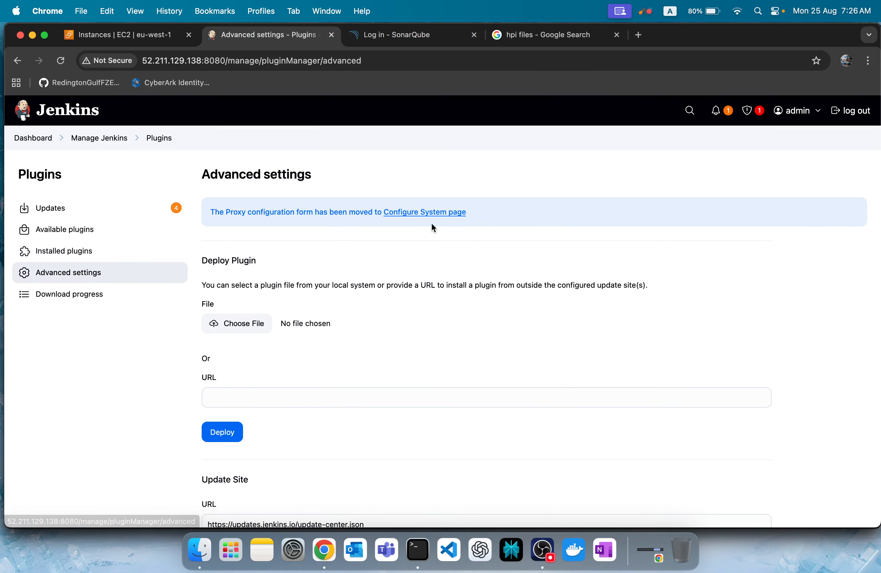
Step: Search Google for "nexus hpi plugin" in the existing search tab and look through the results
left_click(581, 31)
left_click(545, 59)
type("n")
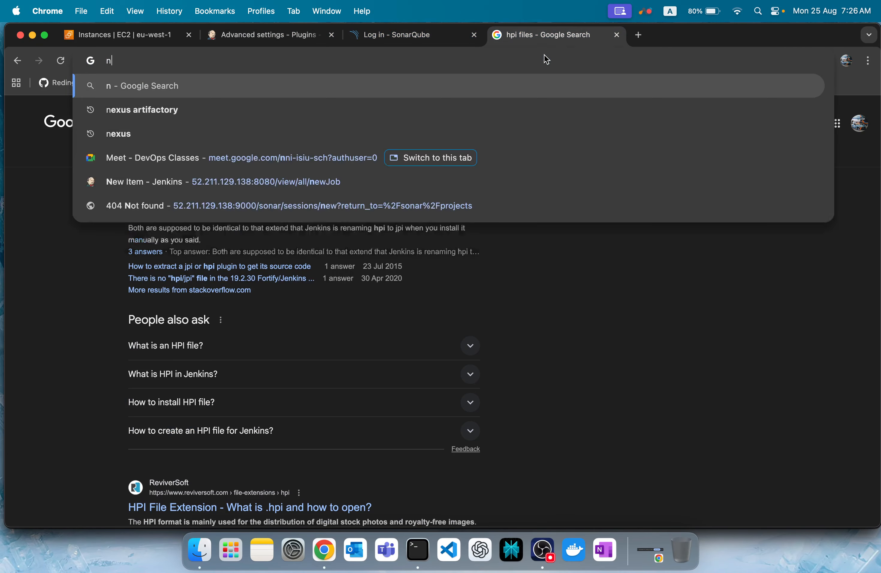
type("exus hpi")
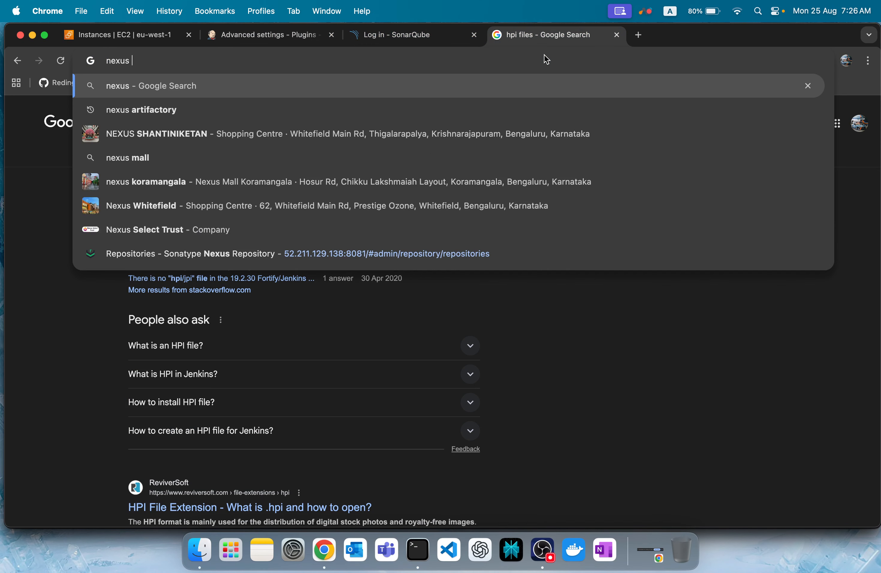
type(" plugin\\")
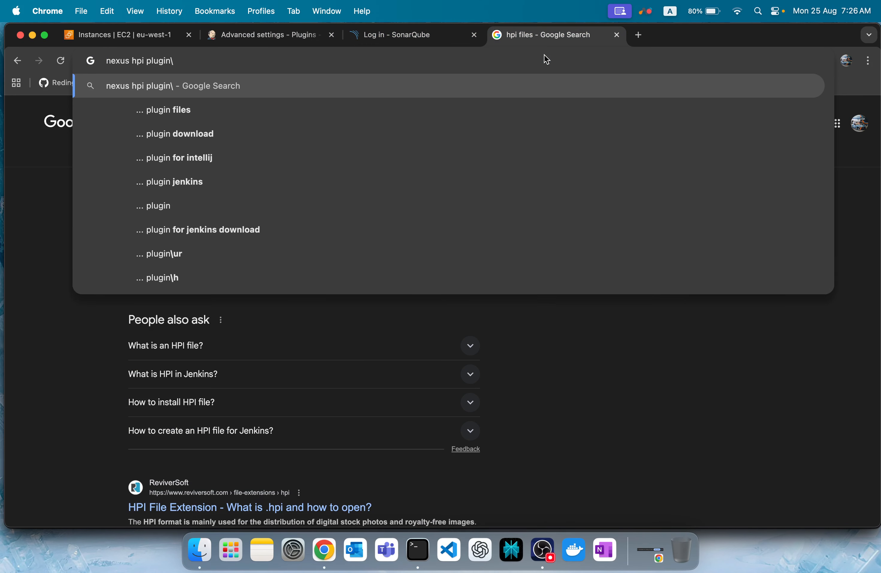
key("BackSpace")
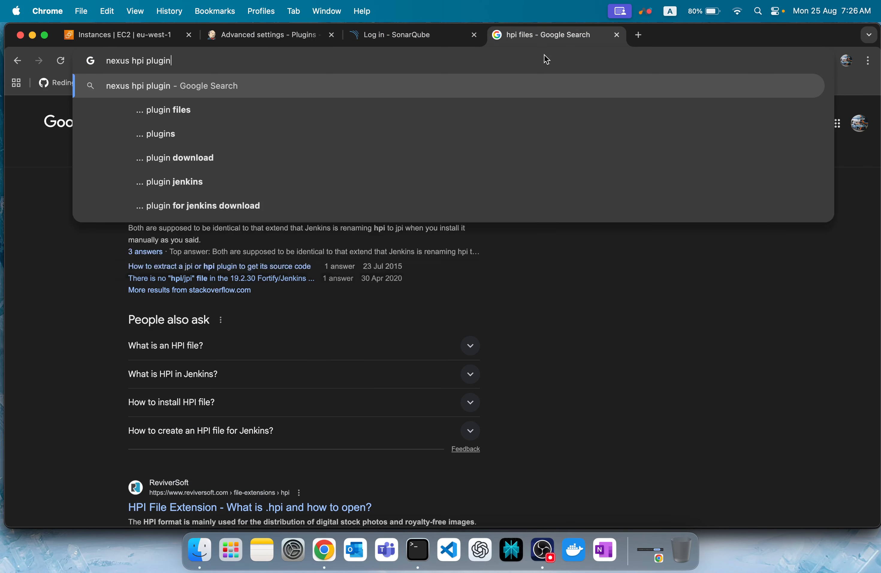
key("Return")
scroll(255, 273, "down", 5)
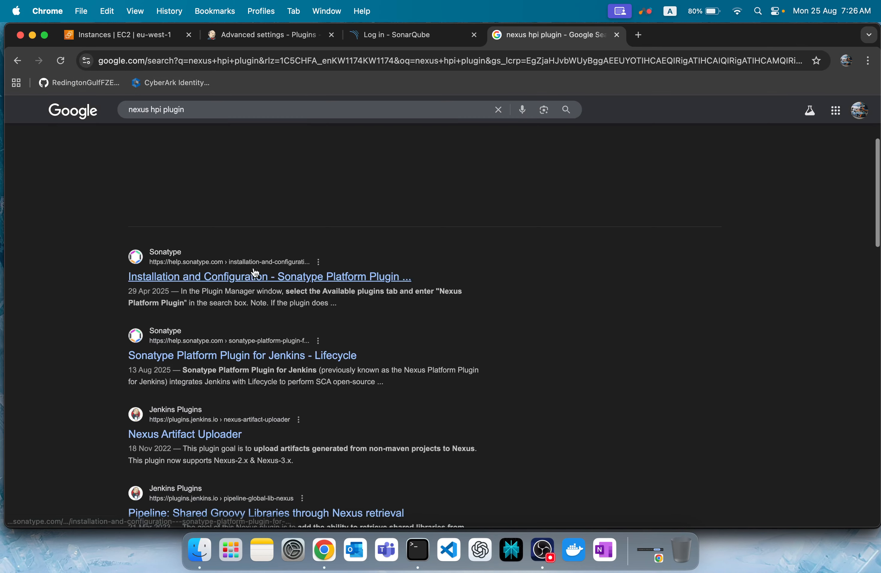
scroll(256, 273, "down", 6)
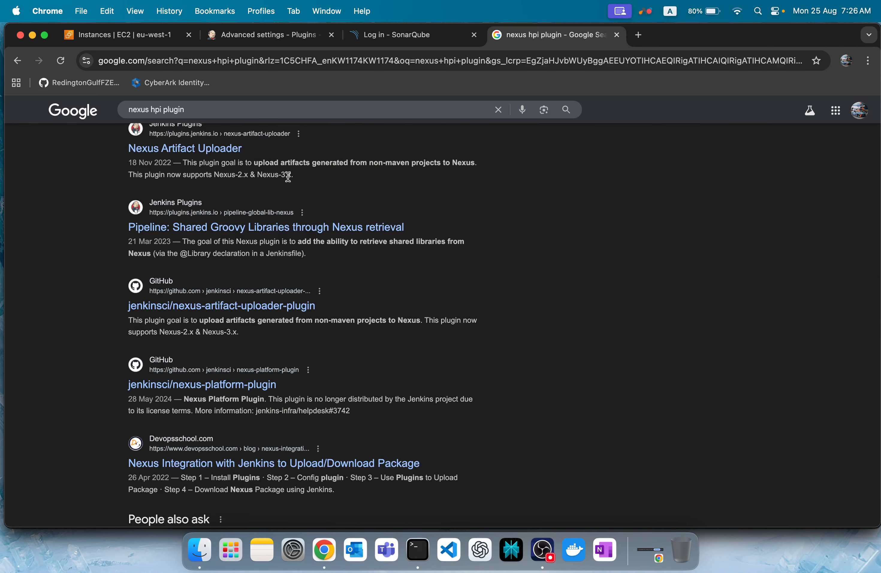
Step: Search Google for "jenkins plugins site" and open the Jenkins Plugins Index website
left_click(222, 111)
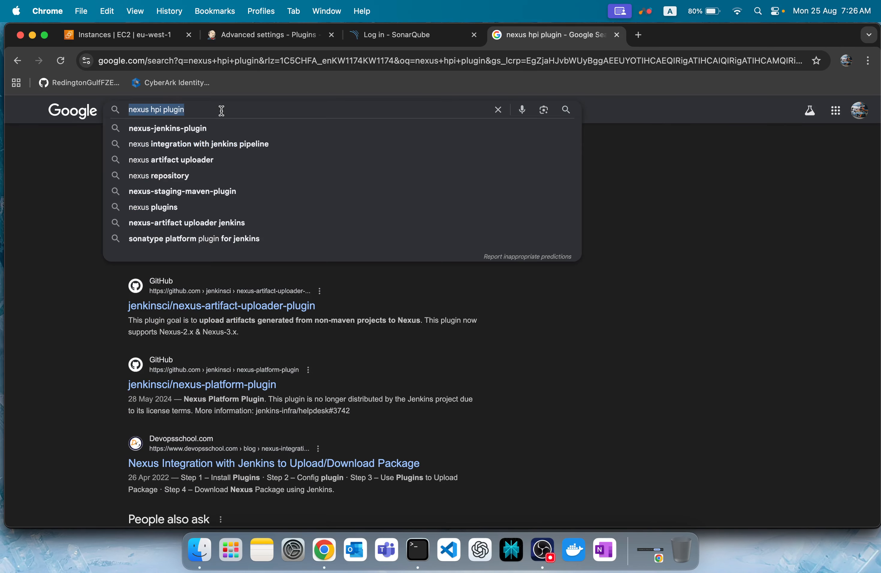
type("plugins")
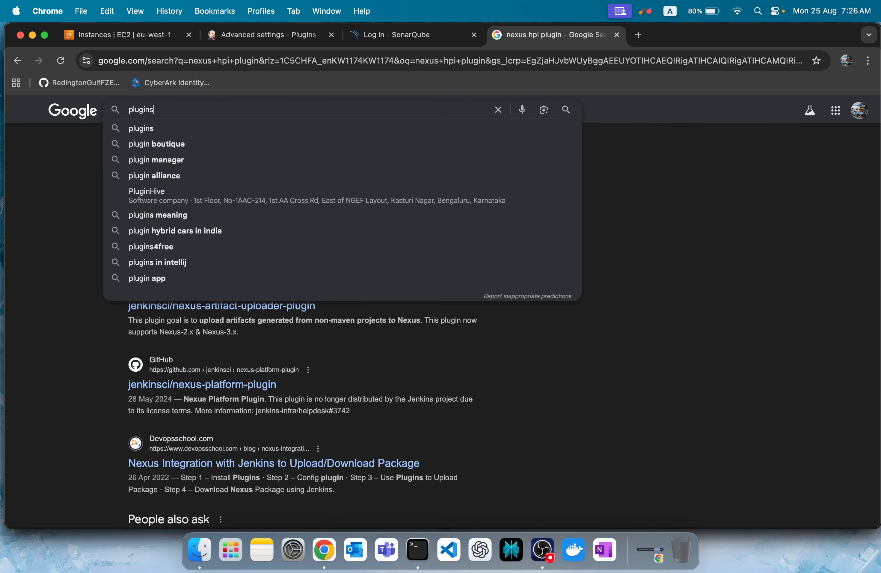
type(" site jen")
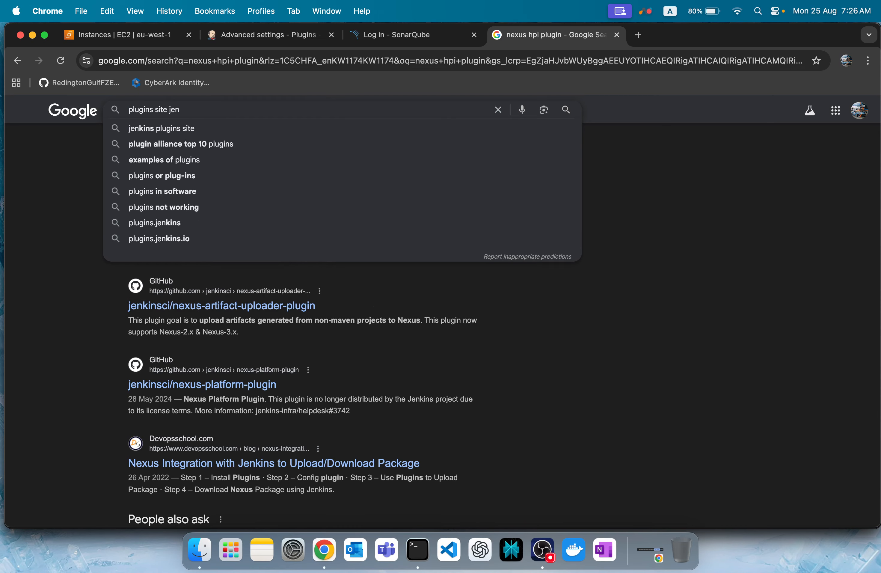
key("Down")
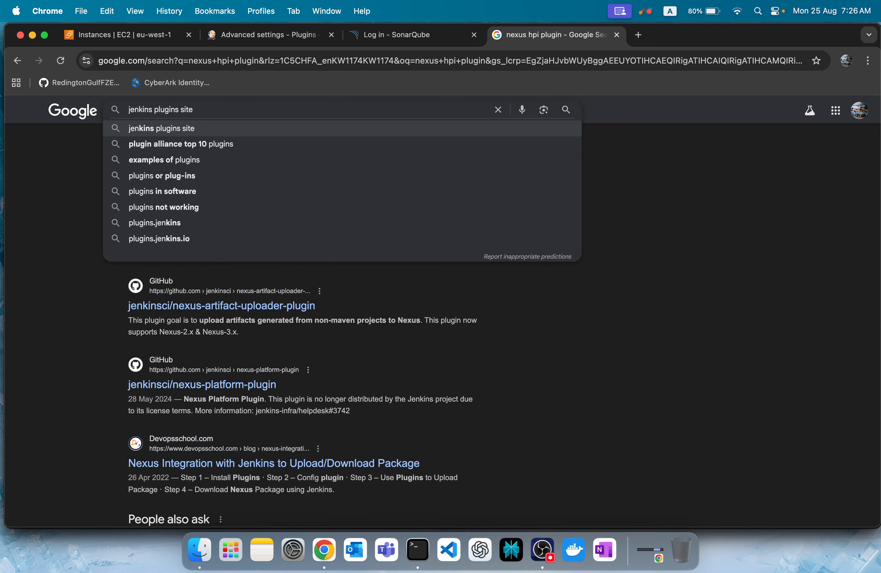
key("Return")
left_click(163, 216)
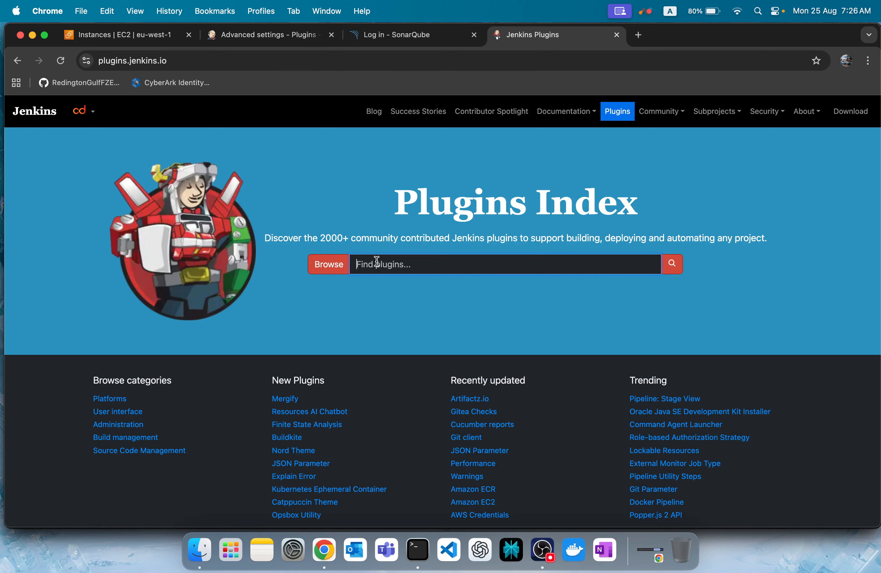
Step: Search the Jenkins Plugins Index for "nexus" and look through the matching plugins
type("nexus")
left_click(673, 261)
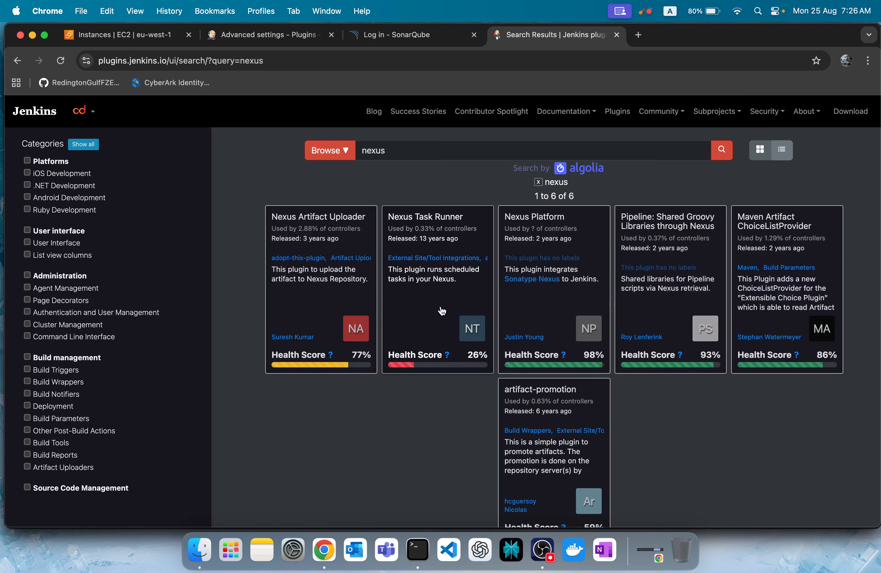
scroll(430, 435, "down", 5)
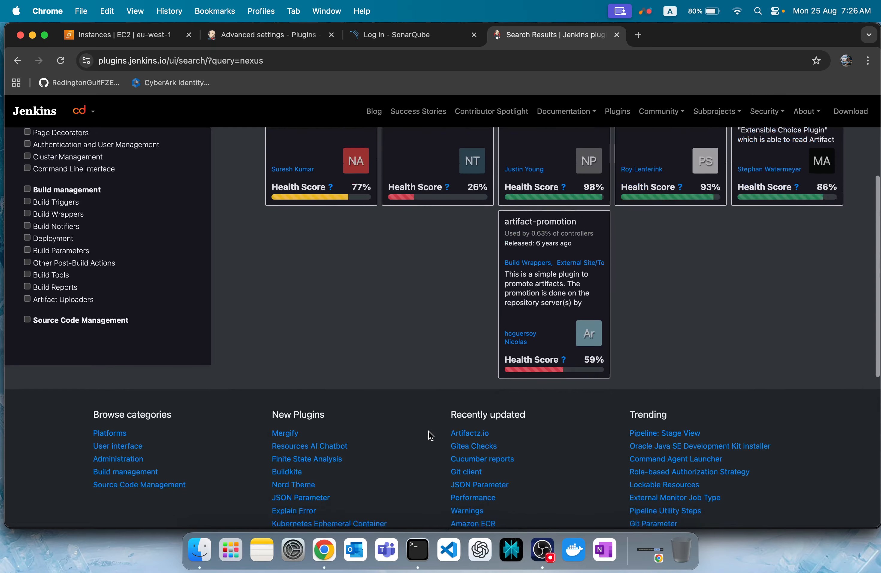
scroll(430, 435, "up", 3)
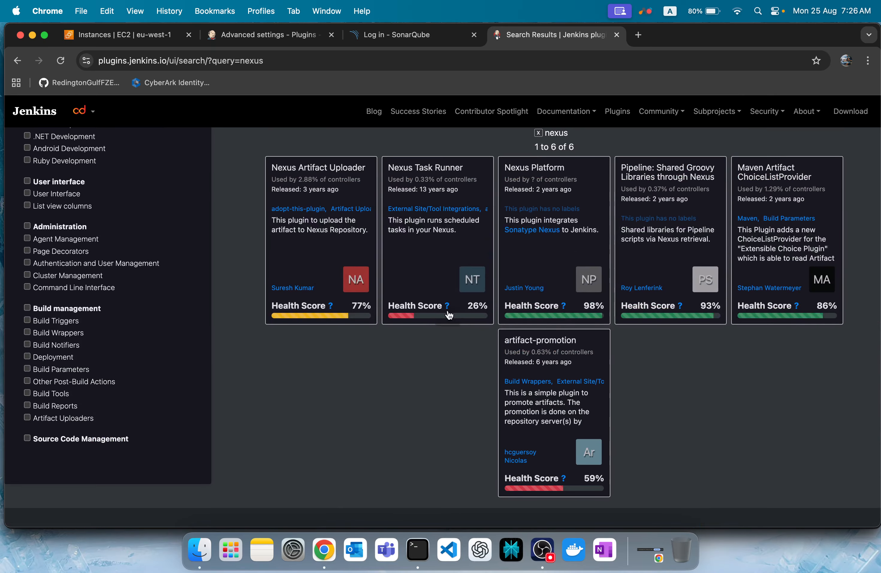
Step: Try to open the Nexus Platform plugin's page, and return to the nexus search results
left_click(557, 172)
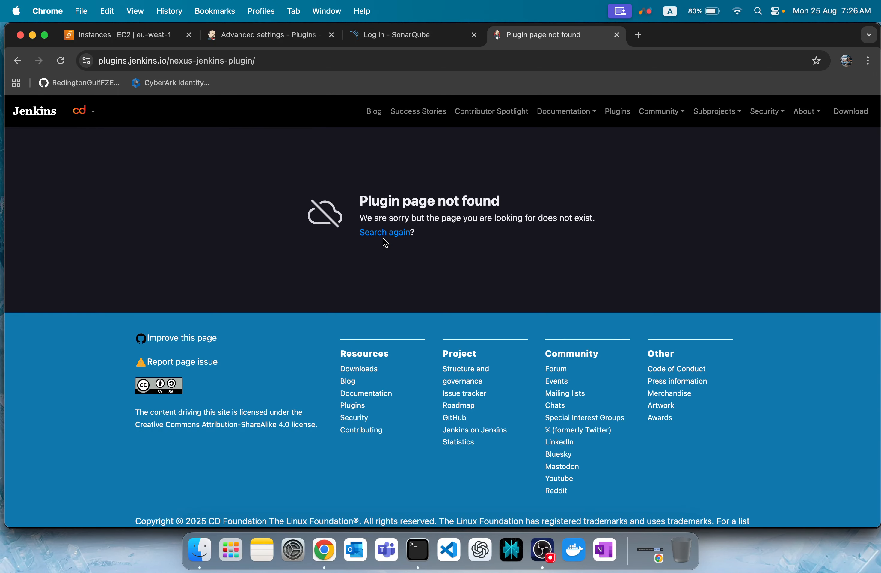
left_click(18, 62)
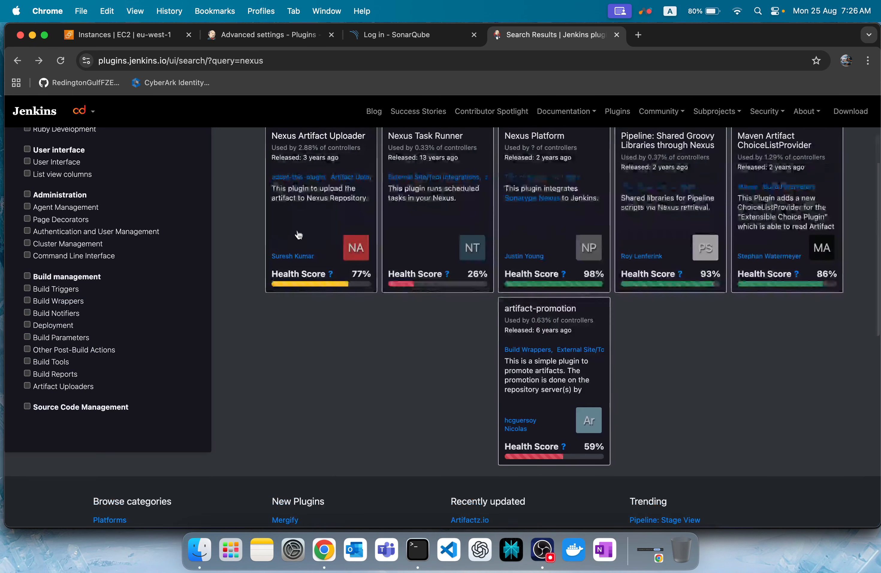
scroll(406, 343, "up", 1)
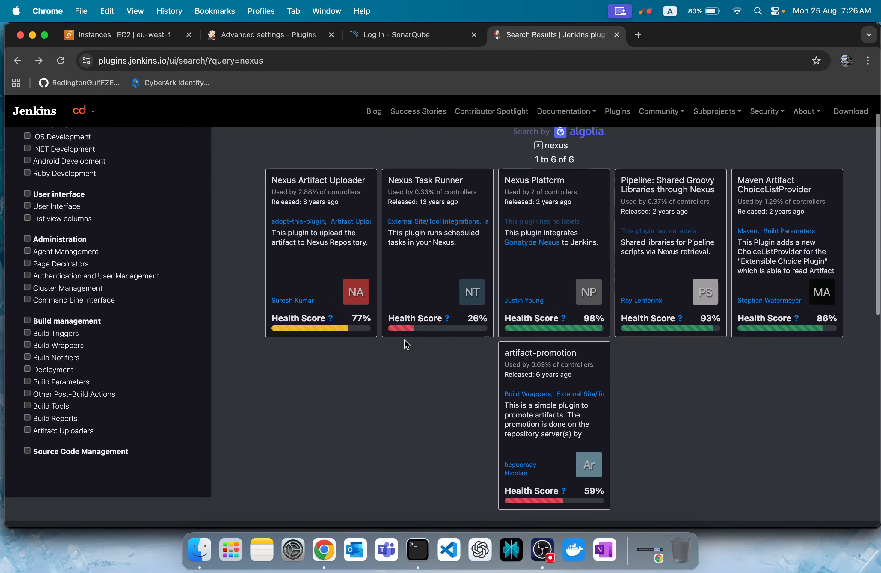
Step: Open the "Pipeline: Shared Groovy Libraries through Nexus retrieval" plugin page and read through its documentation
left_click(660, 196)
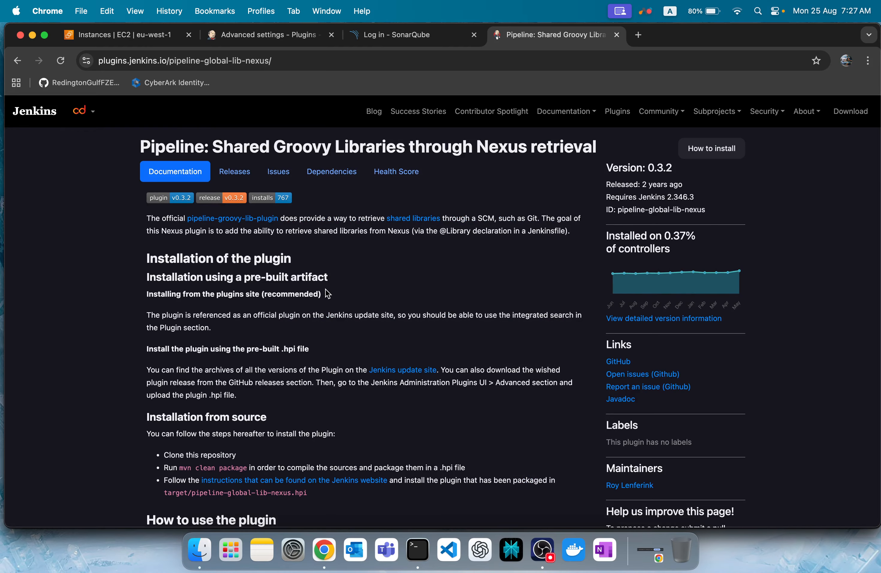
scroll(327, 294, "down", 15)
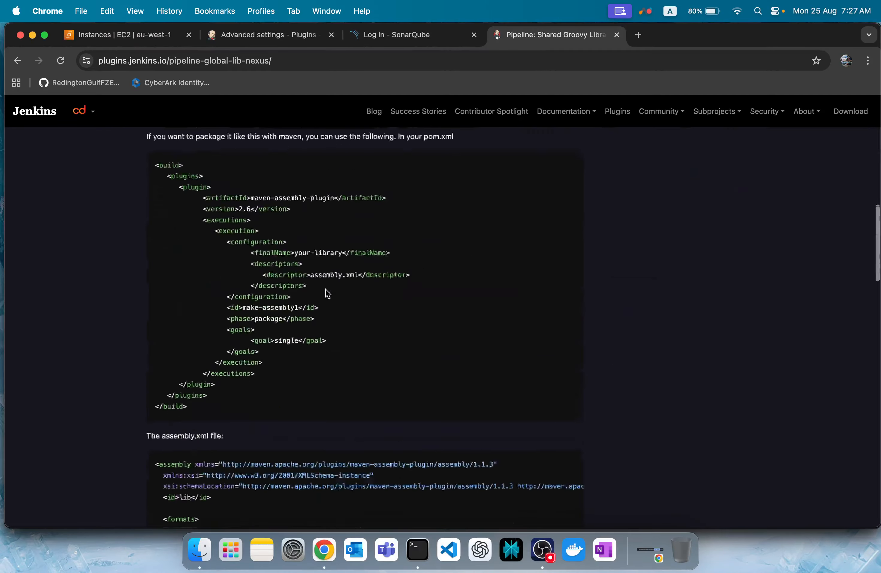
scroll(328, 294, "down", 20)
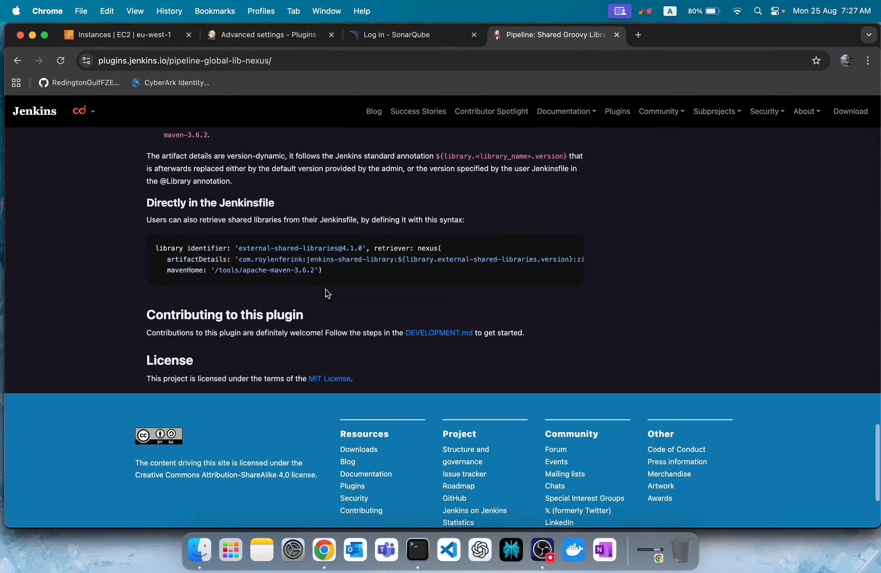
scroll(328, 294, "up", 10)
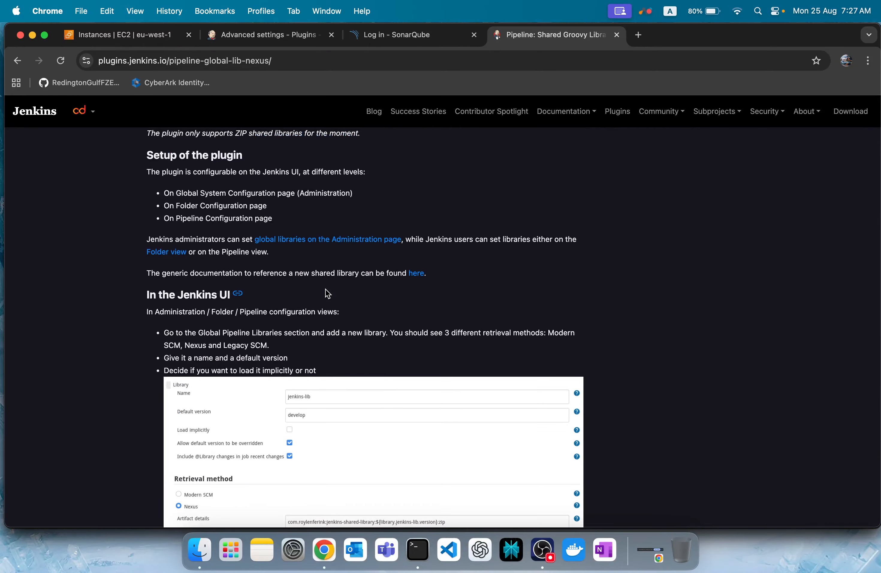
scroll(328, 294, "up", 8)
scroll(327, 294, "up", 10)
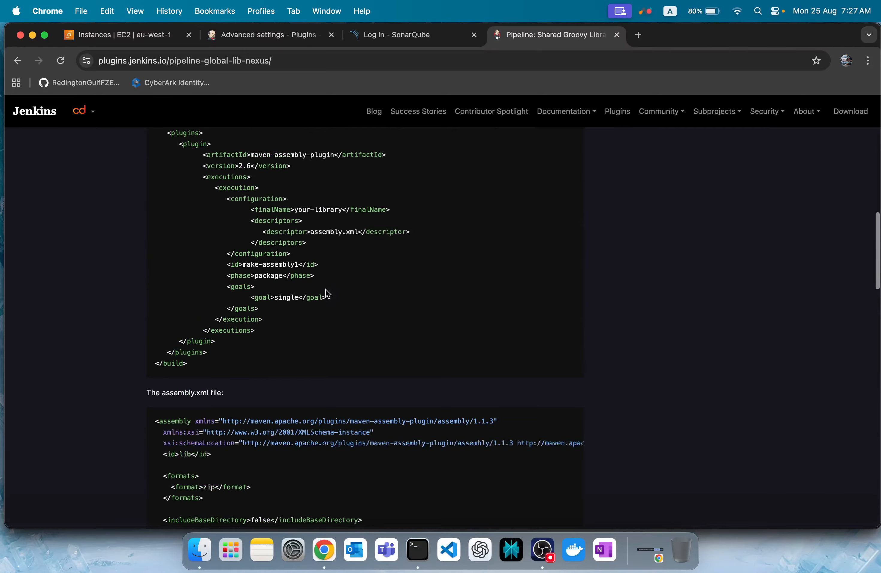
scroll(325, 289, "up", 10)
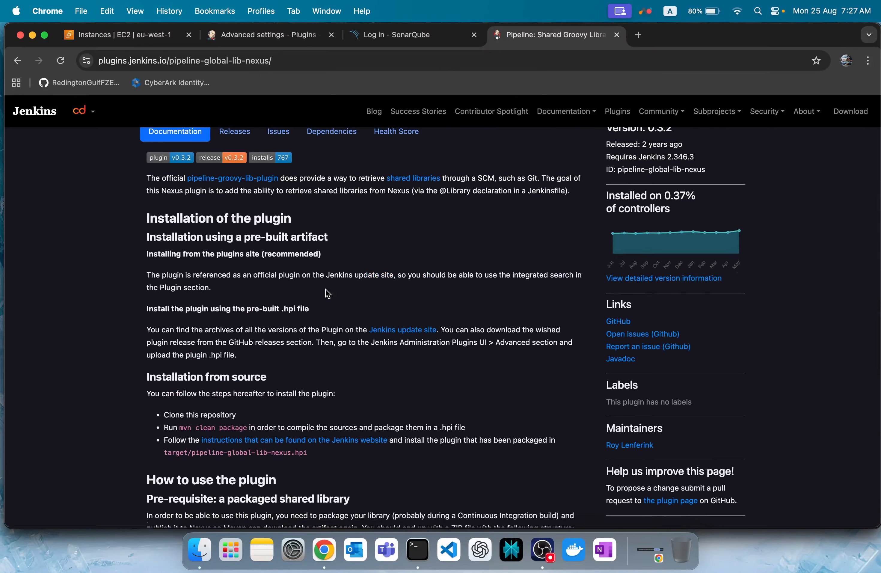
scroll(328, 294, "up", 2)
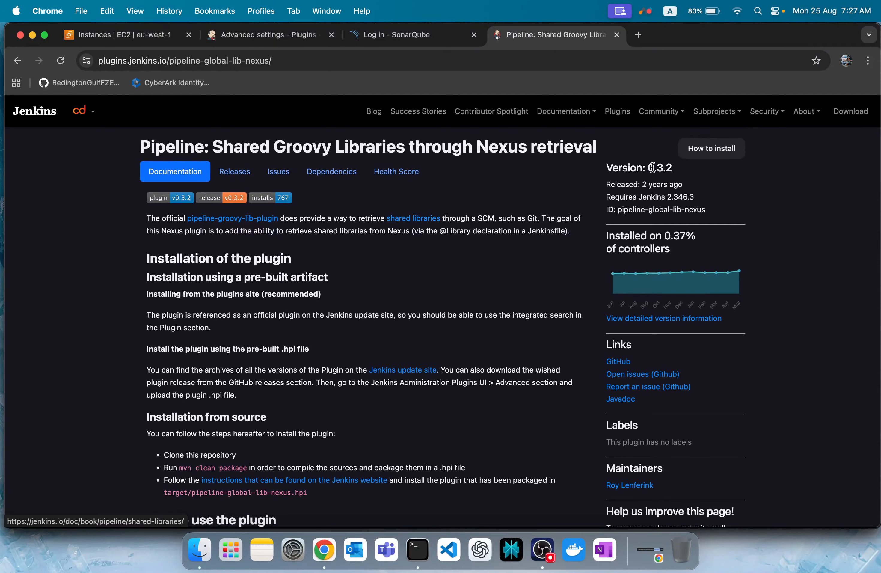
Step: Go from the plugin's installation options to its releases and save the release 0.3.2 plugin file to the Desktop as pipeline-global-lib-nexus
left_click(700, 161)
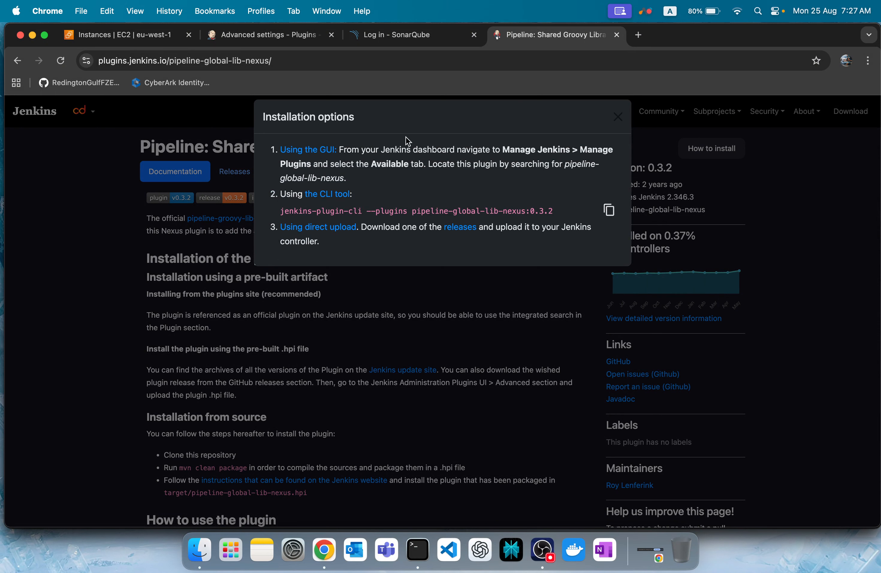
left_click_drag(405, 136, 539, 157)
left_click(379, 230)
left_click(451, 227)
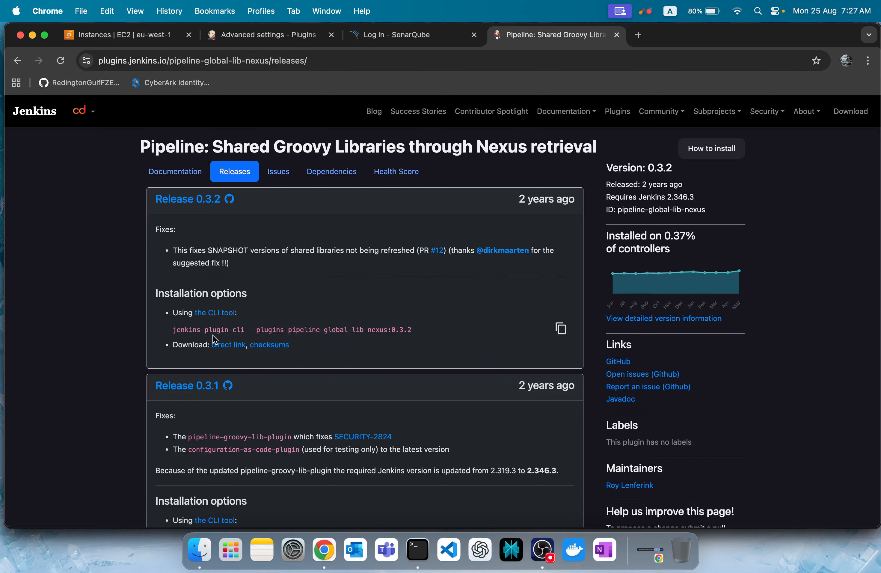
left_click(225, 350)
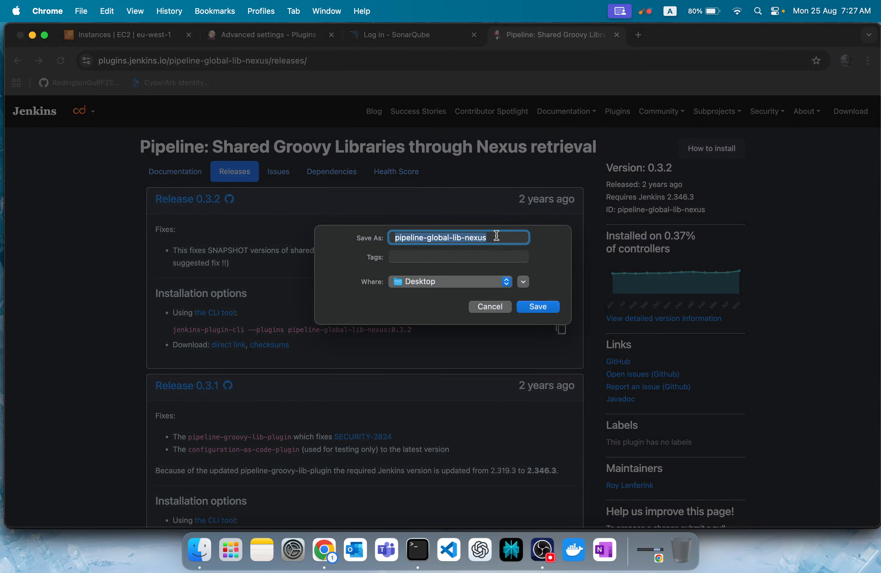
left_click(539, 308)
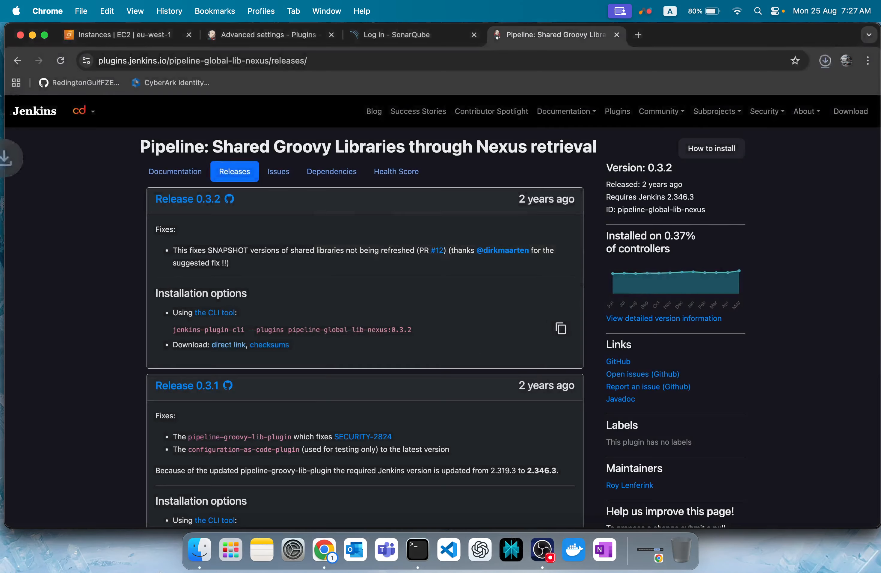
Step: Switch to Finder and check the downloaded pipeline-global-lib-nexus.hpi file in the Desktop folder
left_click(200, 549)
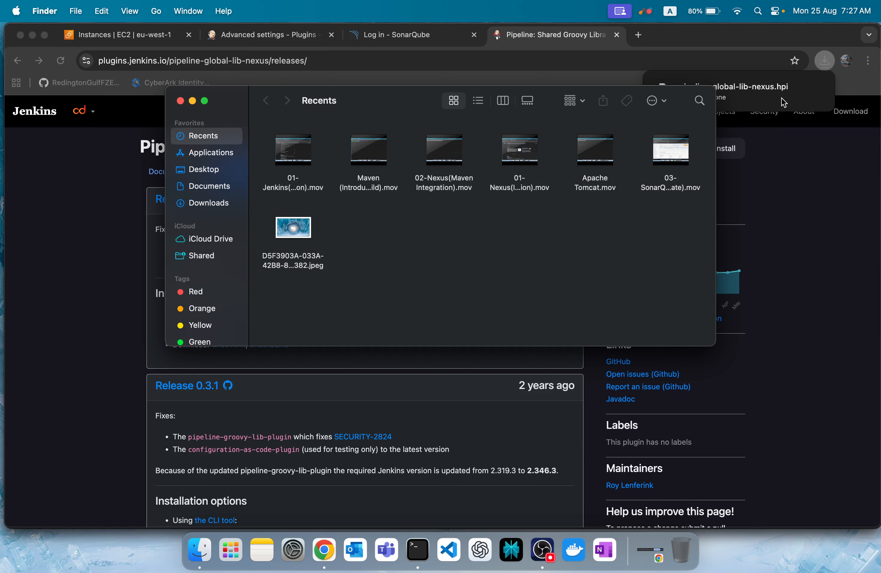
left_click(223, 170)
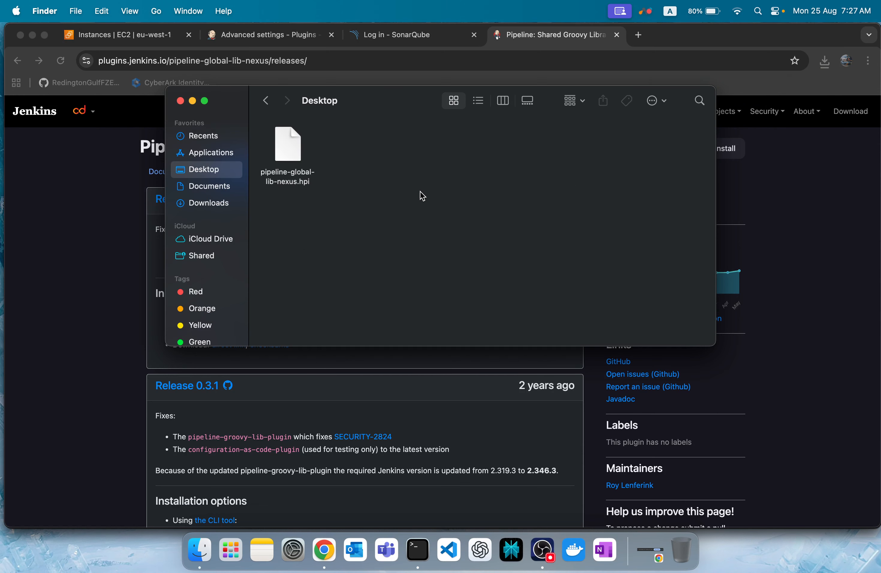
left_click(277, 146)
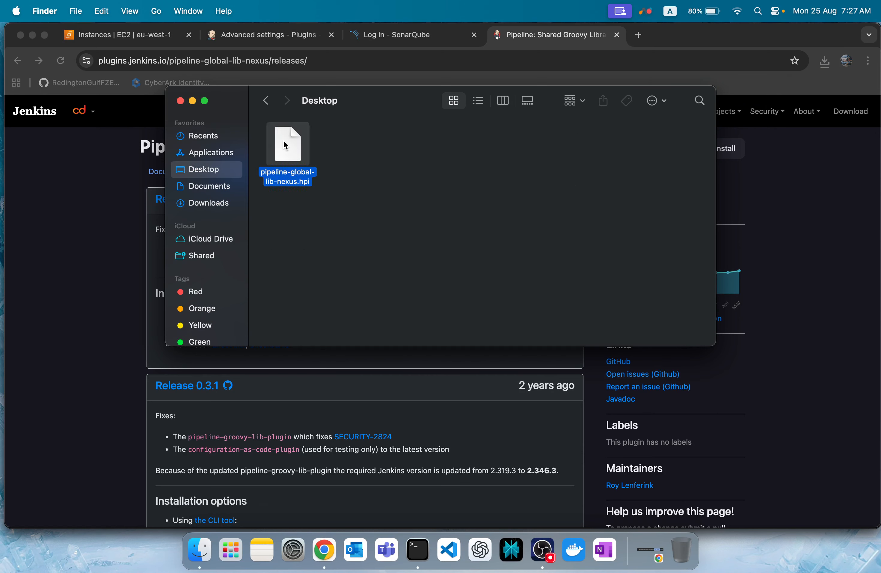
left_click(376, 247)
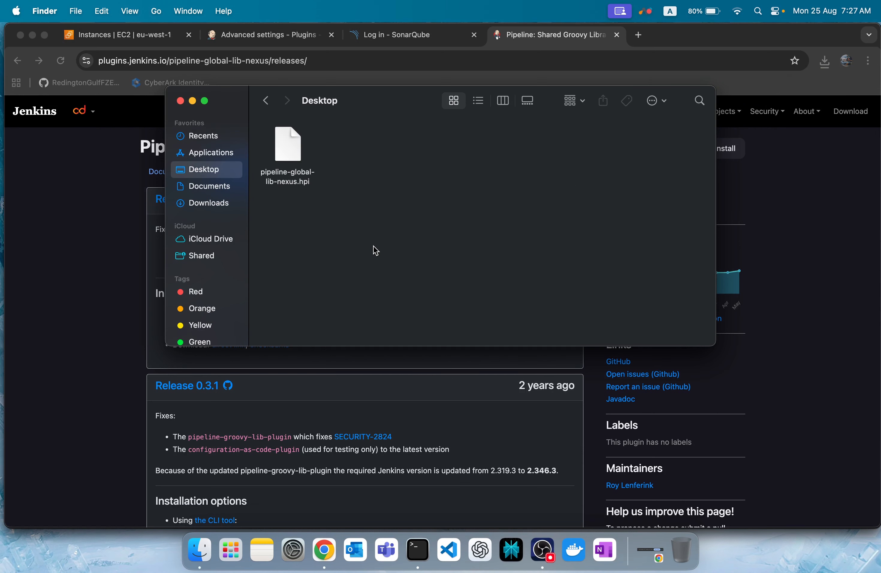
Step: Switch between the plugin's releases page and the Jenkins plugin manager, and view the available plugin updates
left_click(291, 38)
left_click(501, 34)
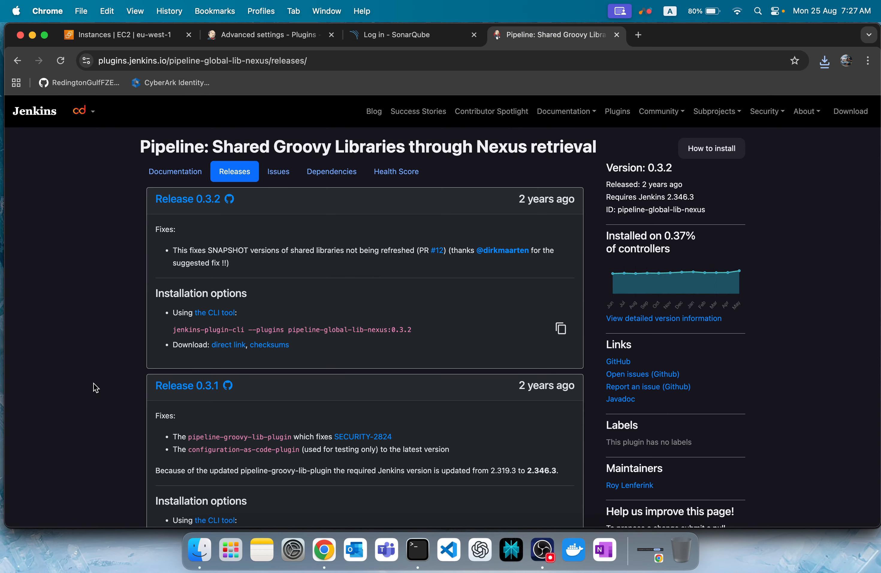
left_click(262, 37)
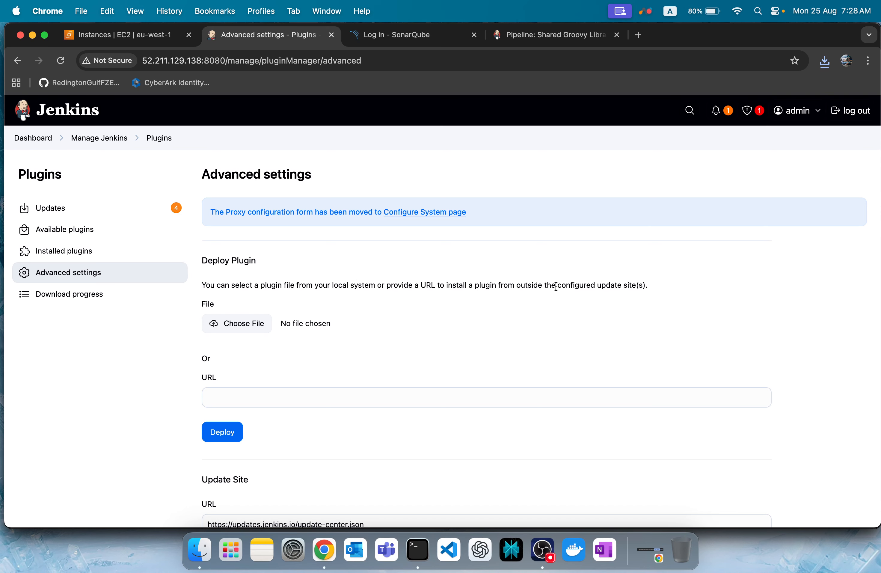
left_click(94, 220)
left_click(517, 35)
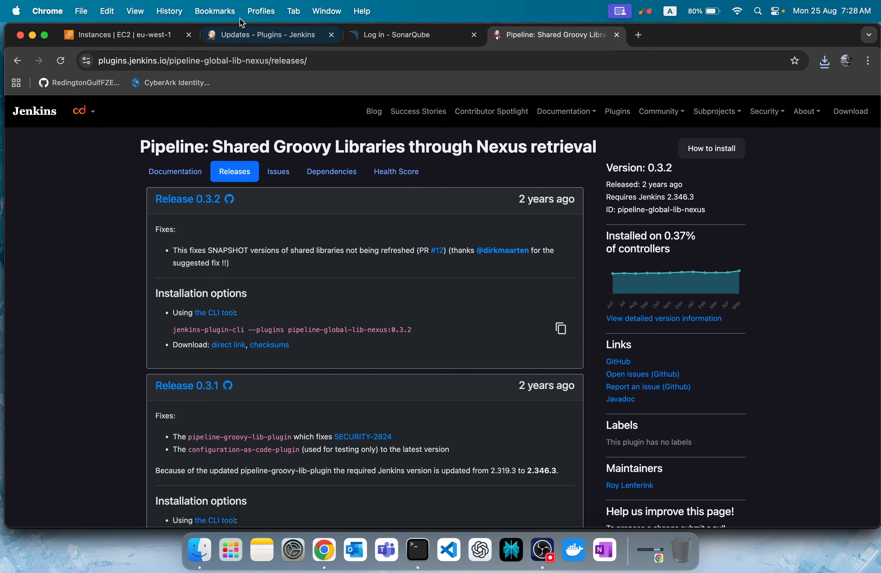
left_click(234, 30)
left_click(80, 391)
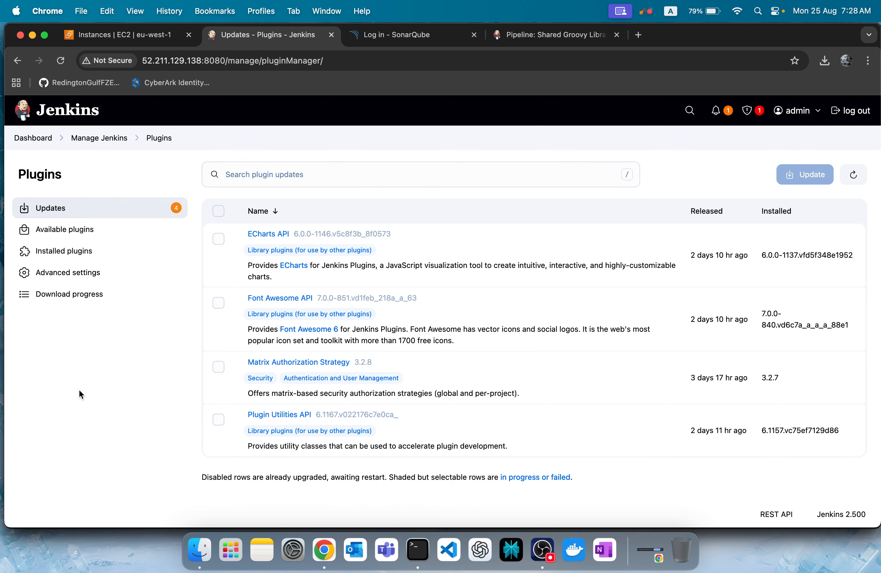
Step: In the plugin manager's advanced settings, choose pipeline-global-lib-nexus.hpi from the Desktop as the file for Deploy Plugin
left_click(95, 271)
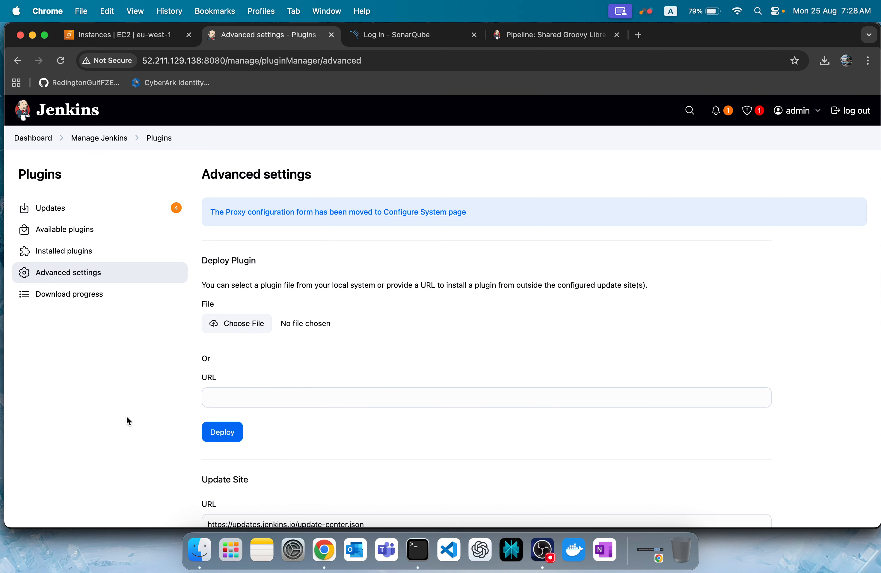
triple_click(238, 260)
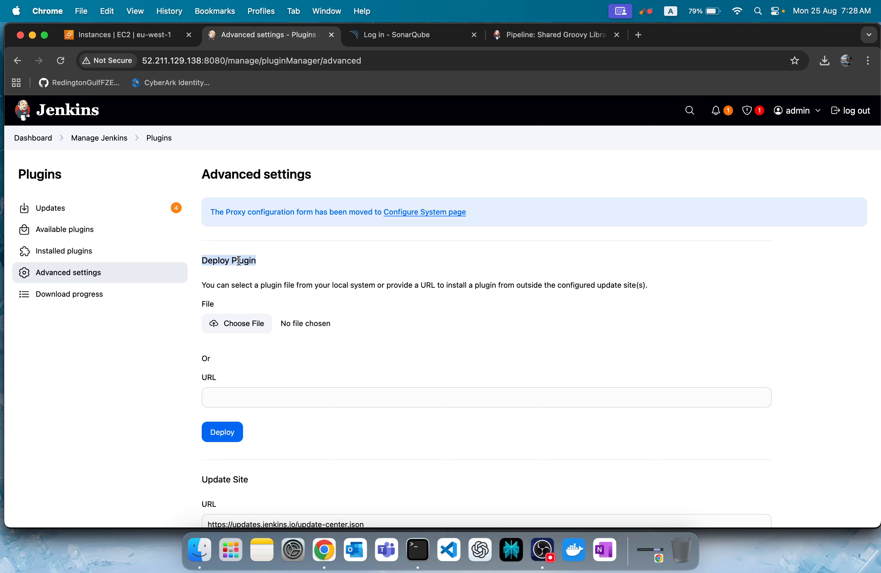
left_click(298, 275)
left_click(242, 324)
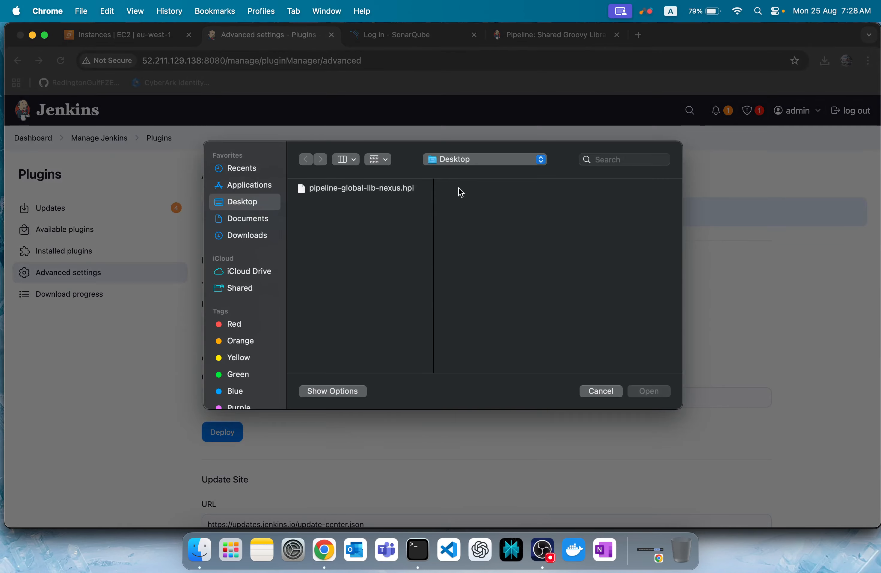
left_click(399, 188)
left_click(648, 392)
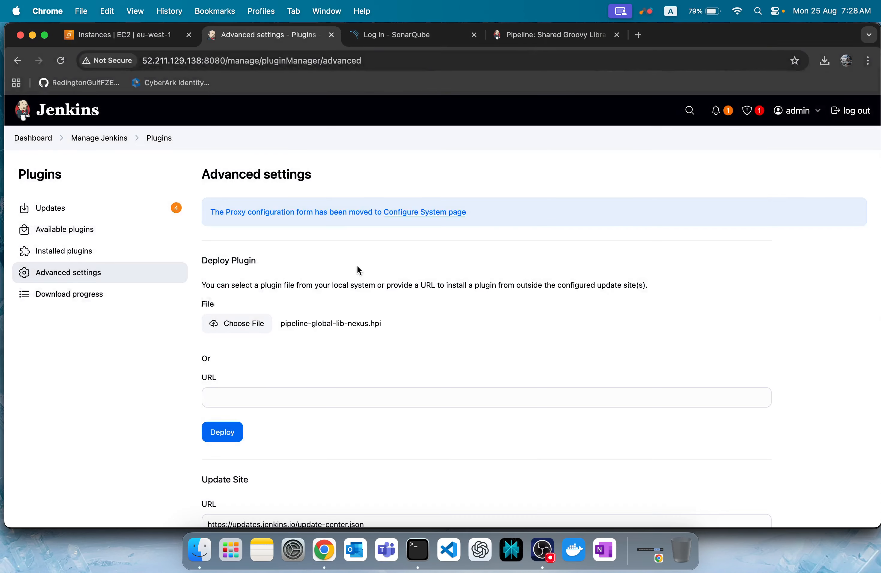
Step: Copy the release 0.3.2 direct download link from the plugin's releases page and paste it as the Deploy Plugin URL
left_click(295, 401)
left_click(528, 33)
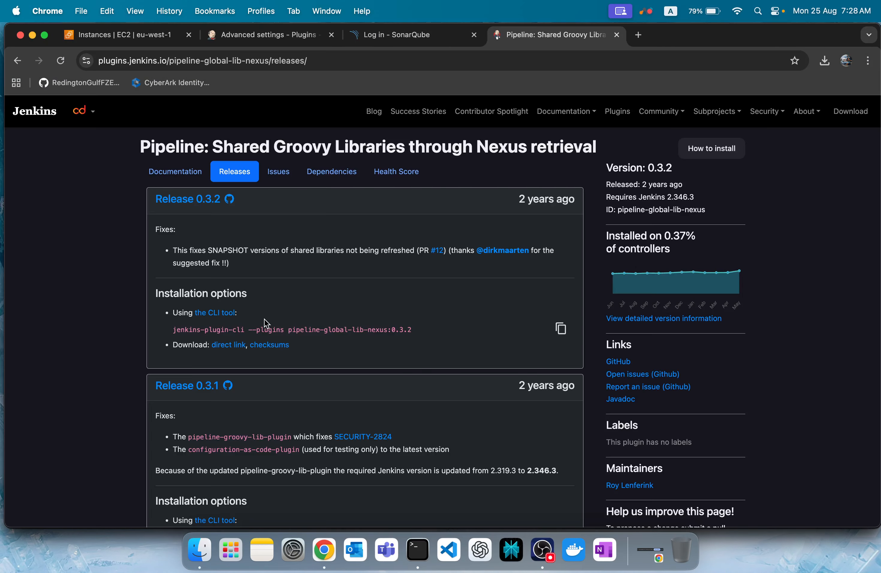
right_click(237, 348)
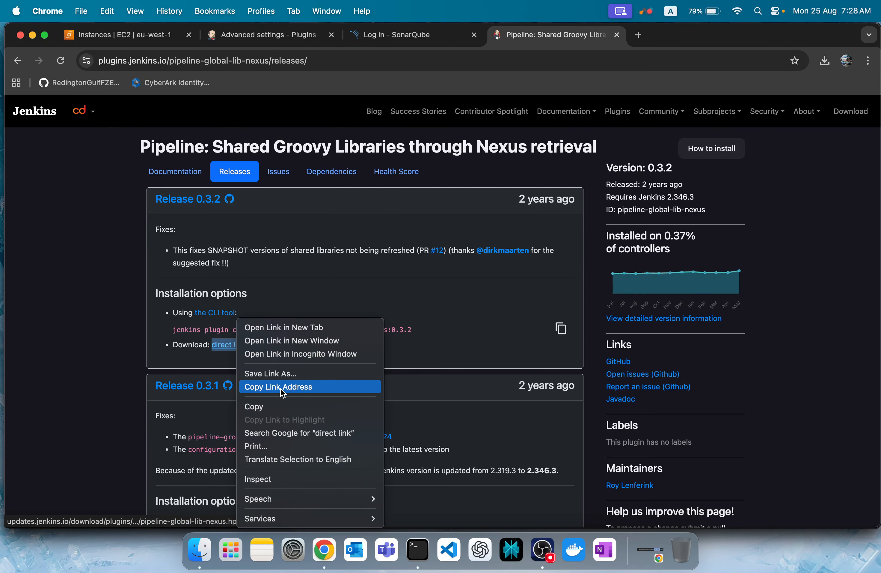
left_click(320, 387)
left_click(280, 44)
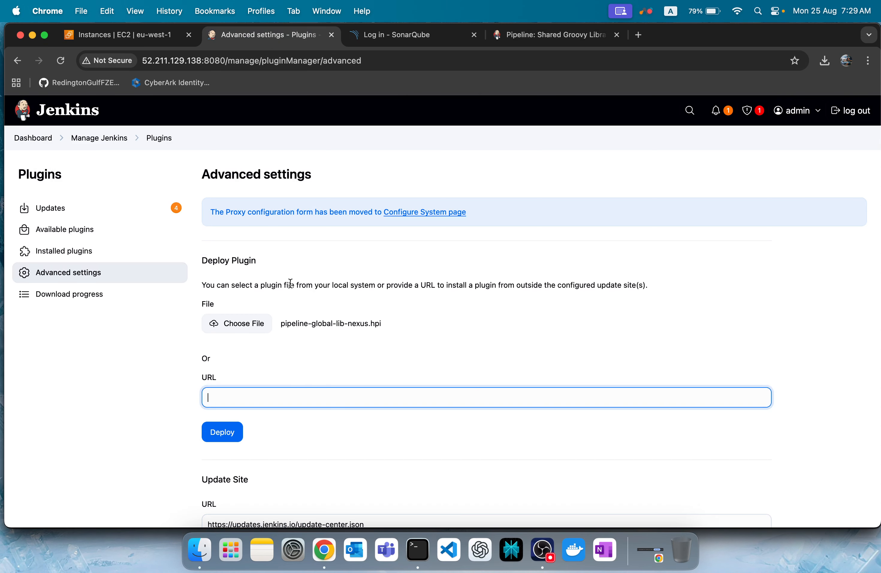
key("super+v")
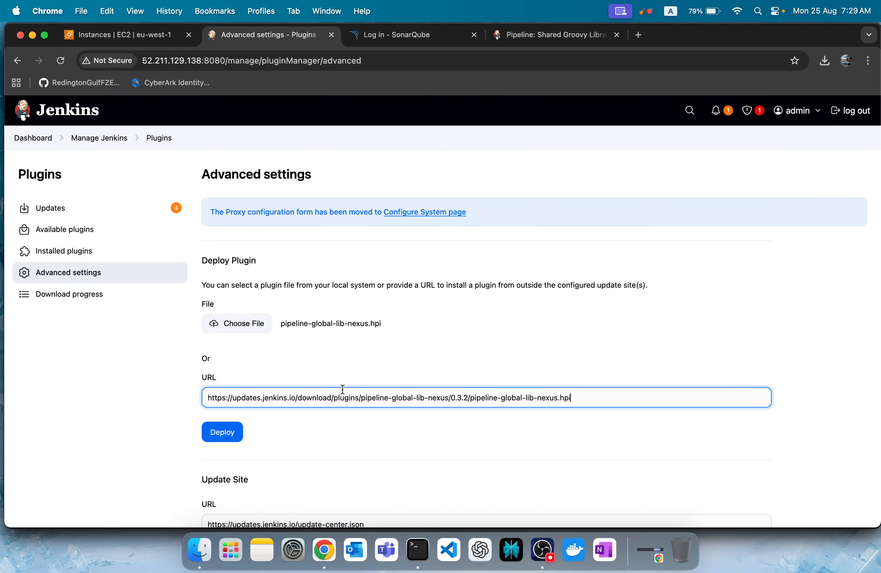
Step: Clear the Deploy Plugin URL and deploy the chosen pipeline-global-lib-nexus.hpi file
triple_click(288, 396)
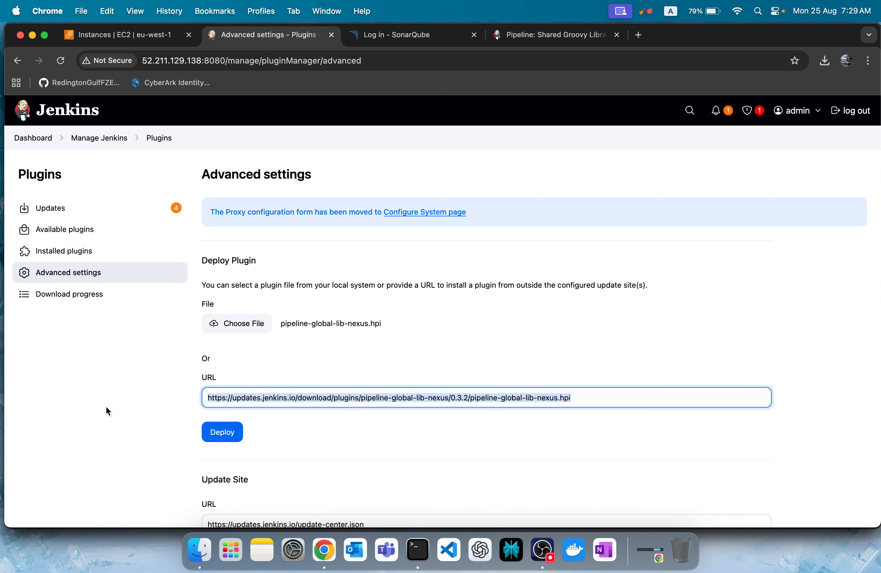
key("BackSpace")
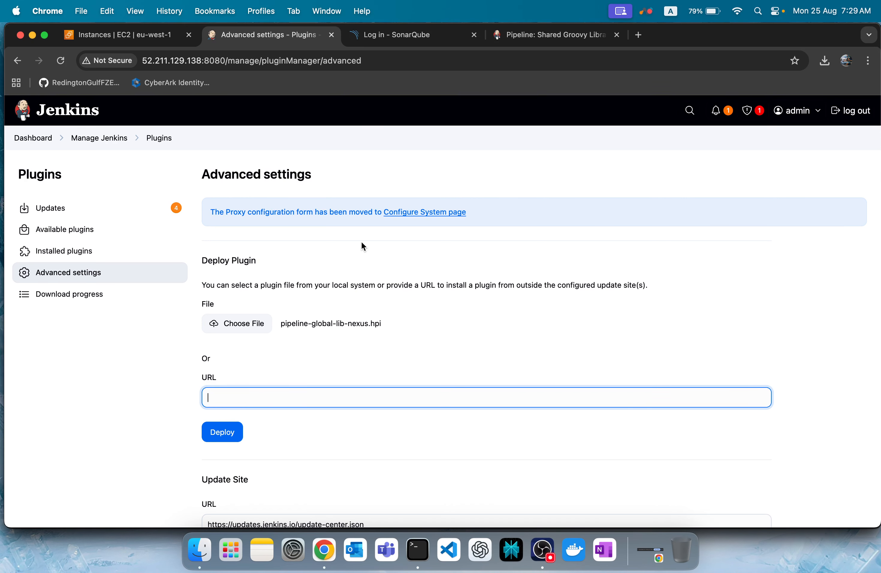
left_click(231, 432)
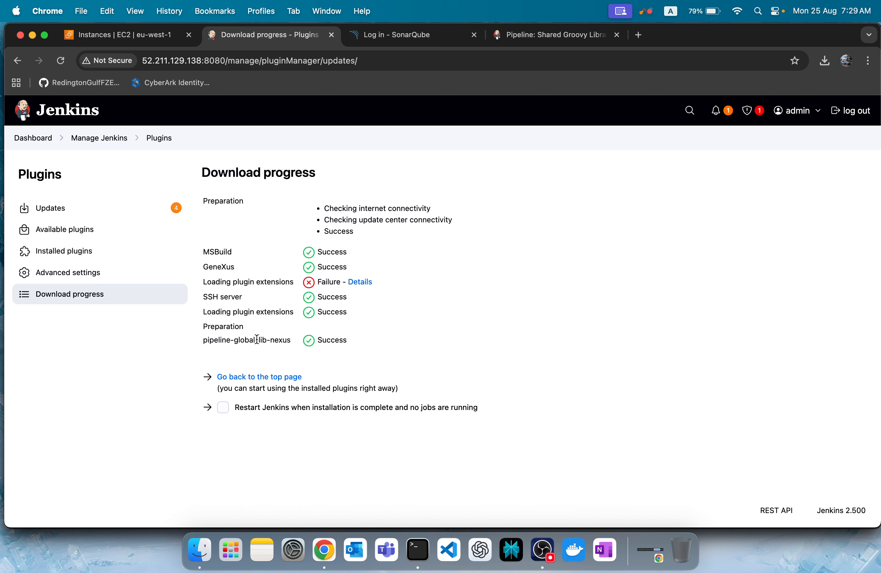
Step: Check the pipeline-global-lib-nexus entry in the download progress against the Desktop file in Finder, and reload the progress page
triple_click(257, 339)
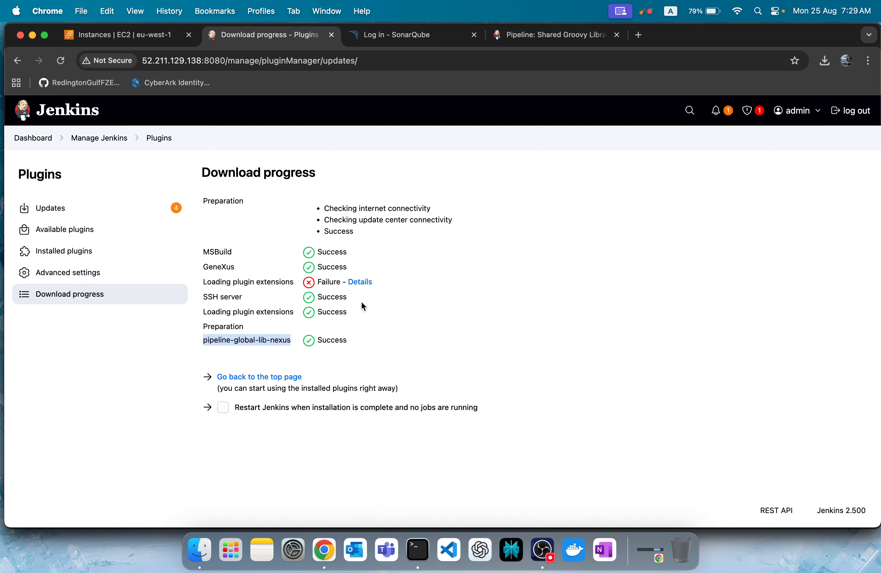
left_click(200, 550)
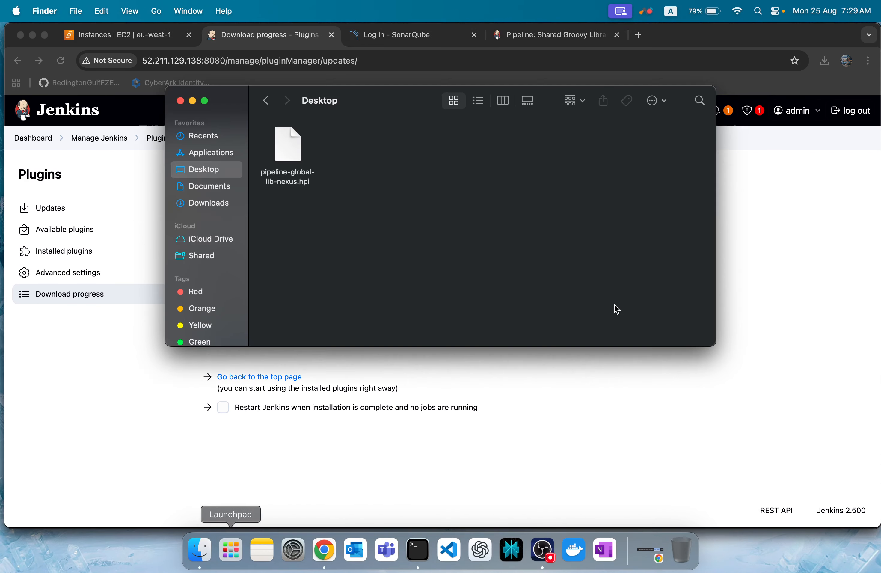
left_click(96, 391)
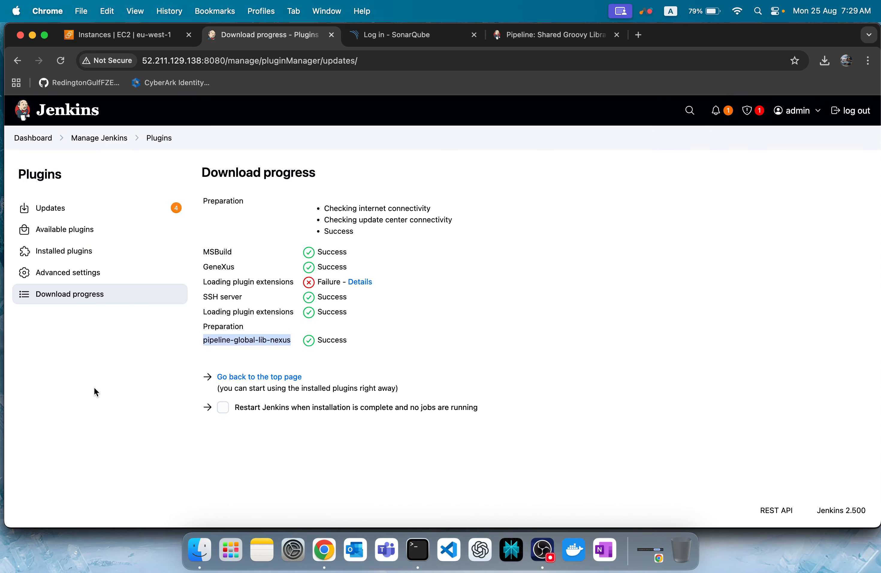
left_click(62, 60)
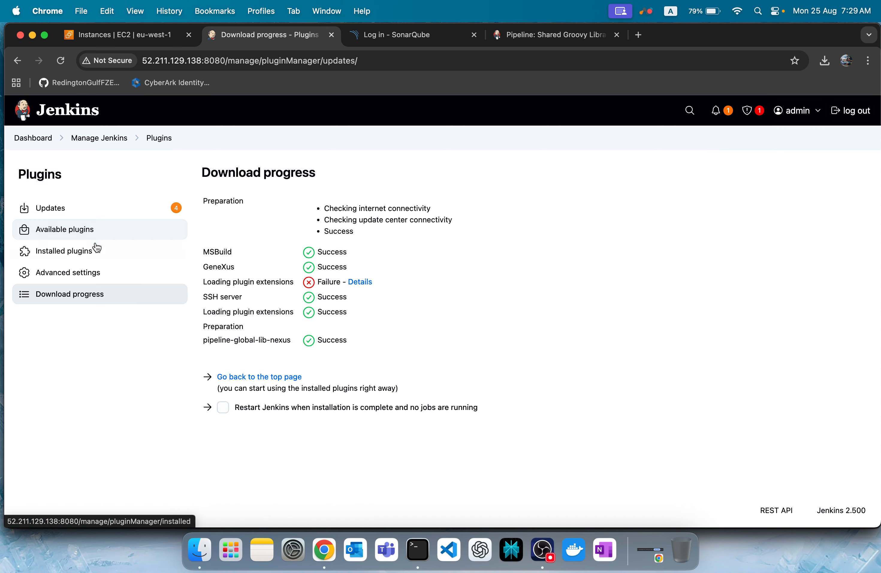
Step: Go back to the plugin manager's advanced settings and examine the Deploy Plugin section and the Update Site URL
left_click(102, 276)
scroll(279, 271, "down", 3)
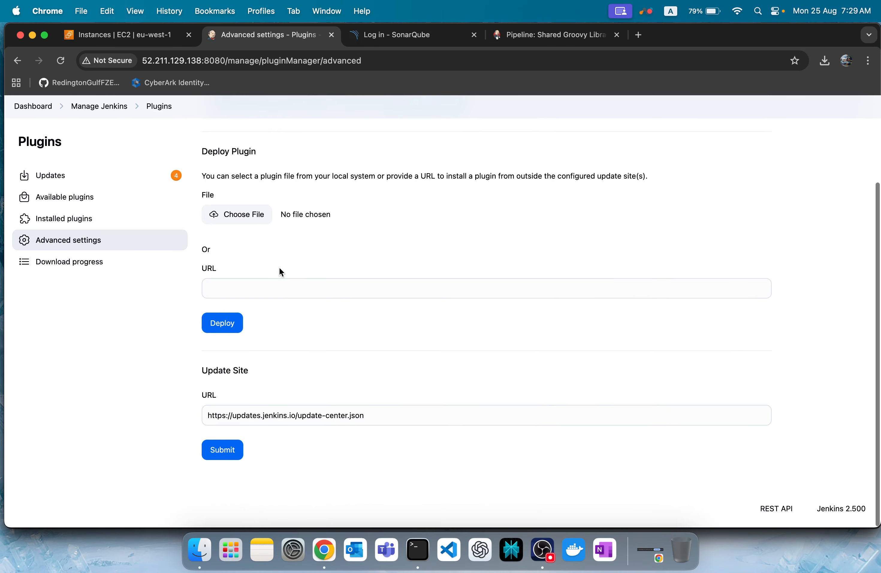
scroll(282, 272, "up", 4)
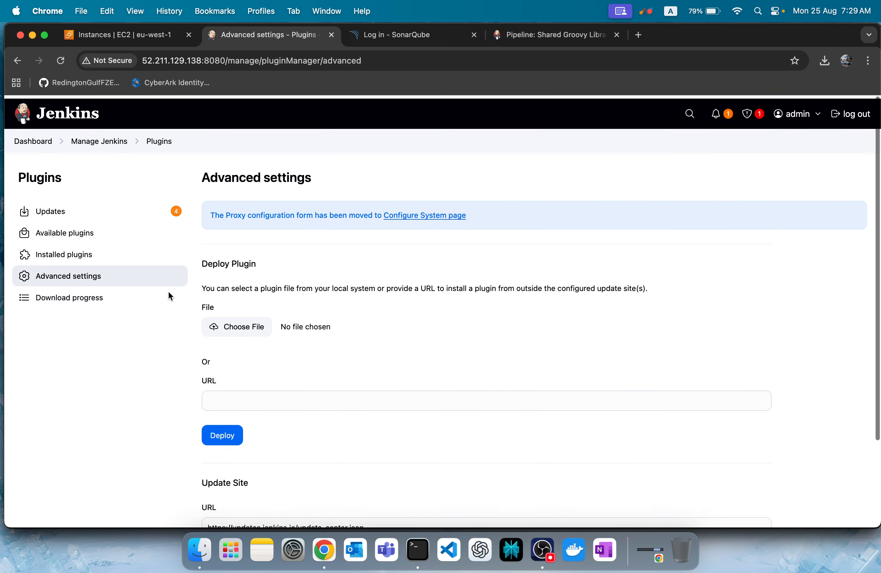
scroll(304, 295, "down", 1)
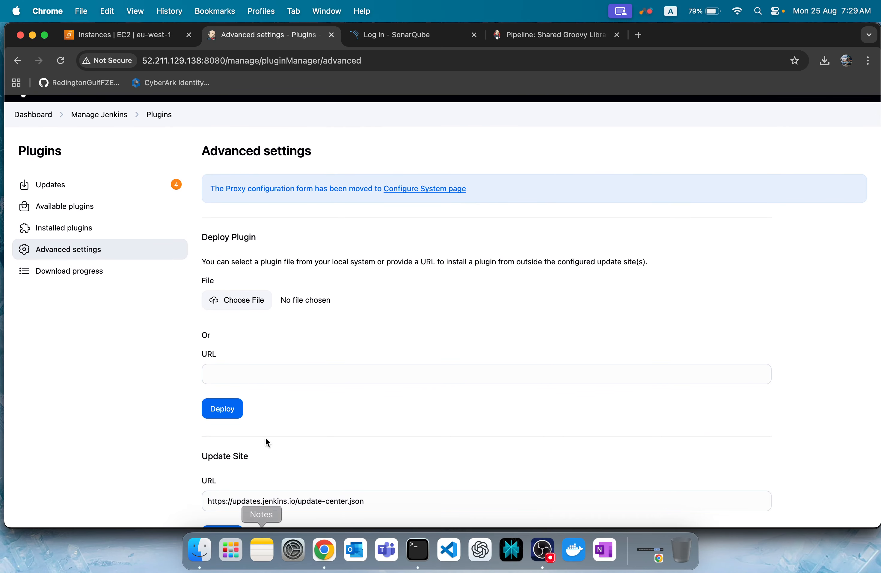
scroll(264, 439, "down", 4)
double_click(284, 418)
triple_click(284, 419)
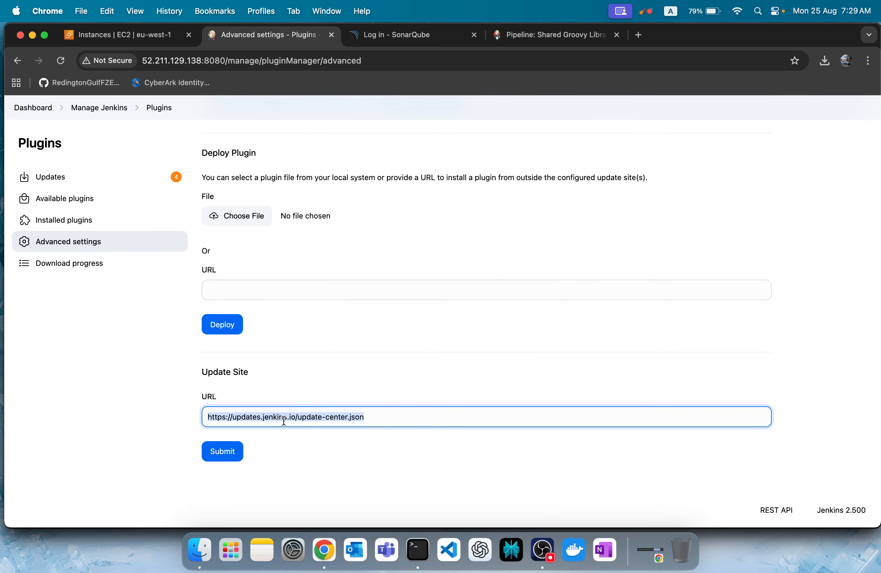
left_click(269, 417)
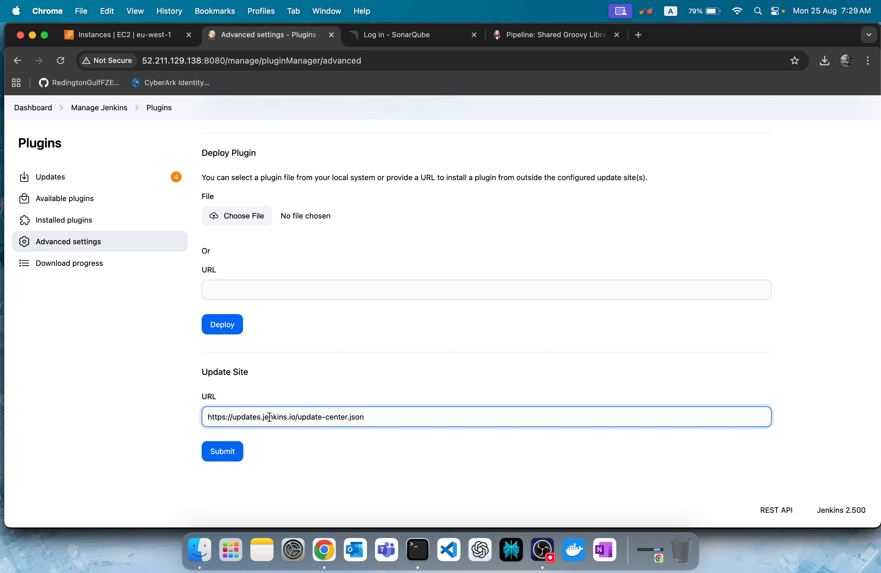
double_click(270, 417)
triple_click(247, 416)
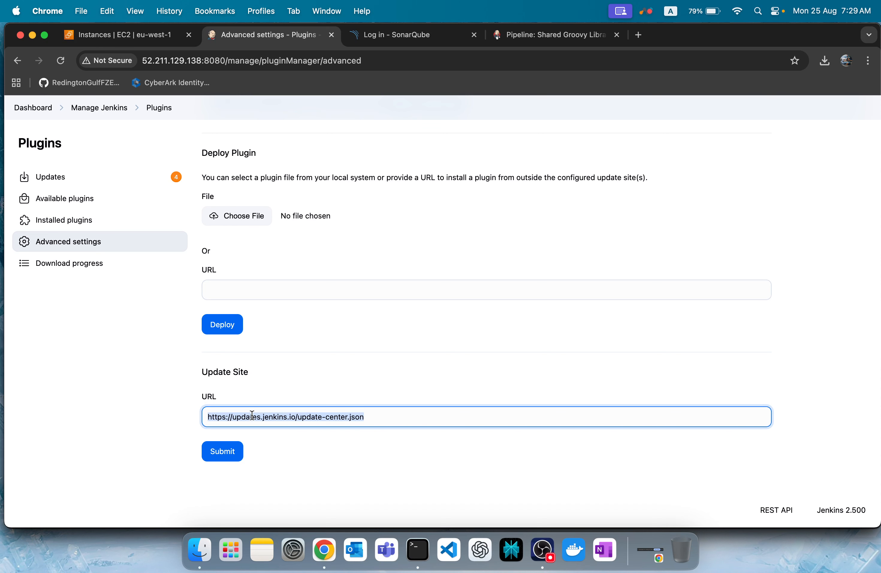
left_click(126, 401)
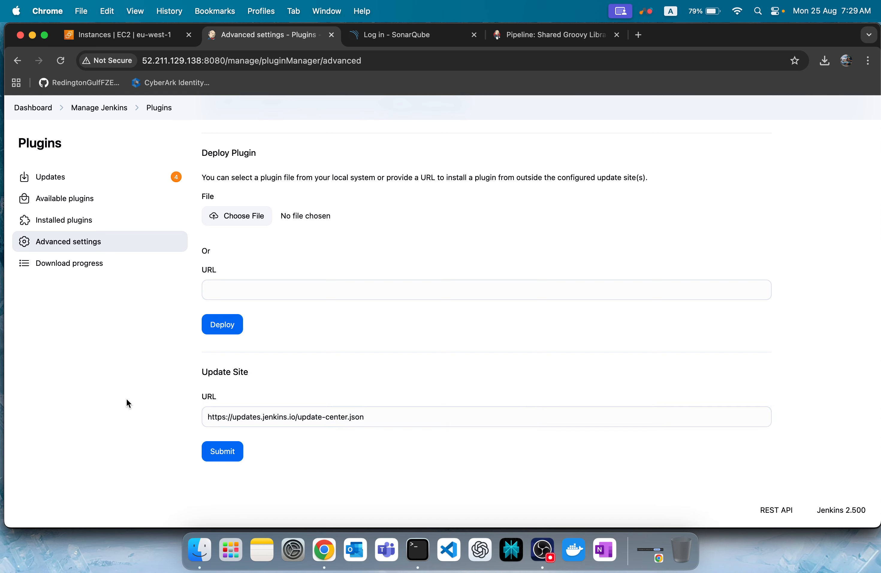
Step: Copy the Update Site URL, open it in the plugin releases browser tab, and examine a plugin link in the update-center.json content
scroll(127, 400, "up", 1)
left_click(219, 431)
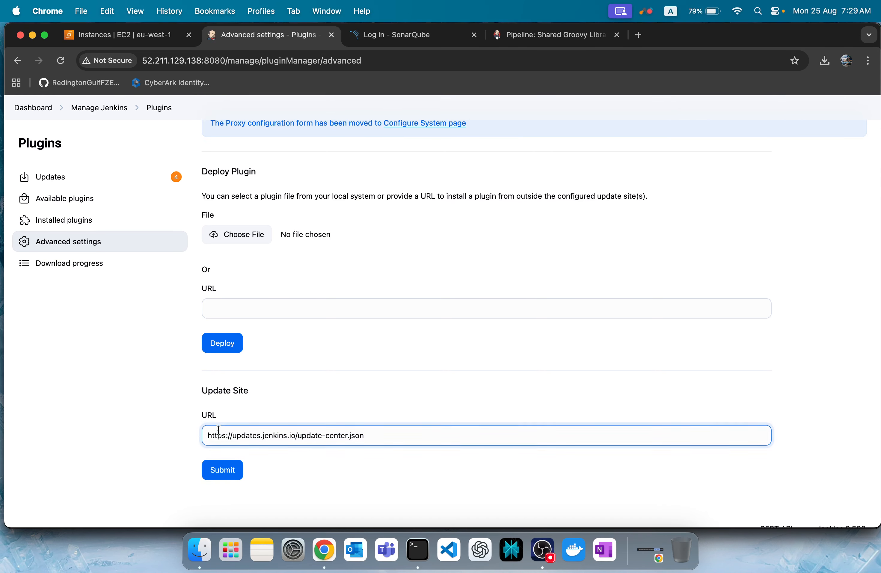
triple_click(219, 432)
key("super+c")
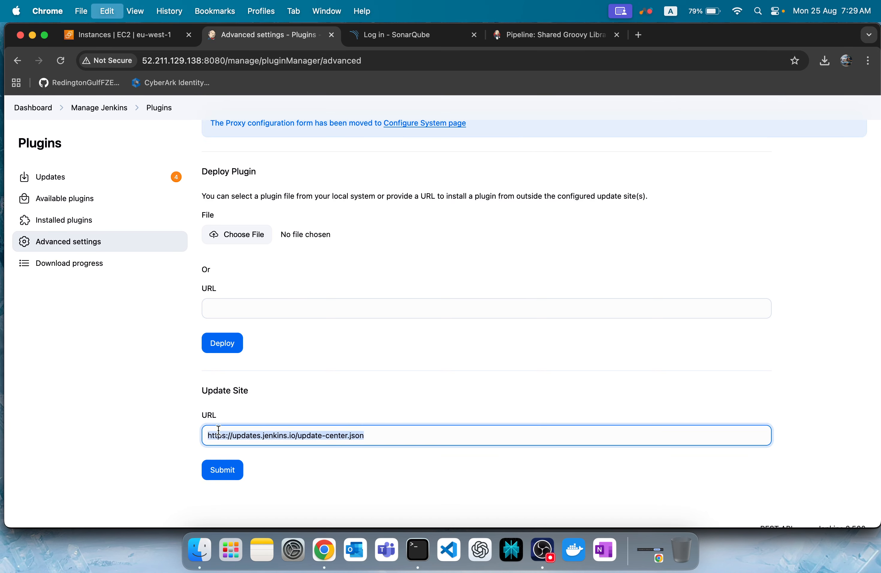
left_click(624, 41)
left_click(545, 62)
key("super+v")
key("Return")
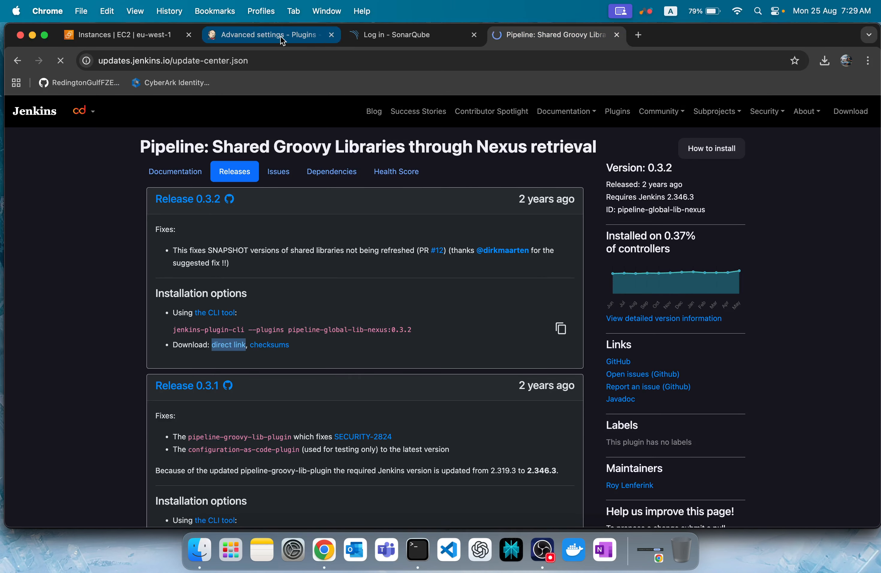
scroll(406, 297, "down", 5)
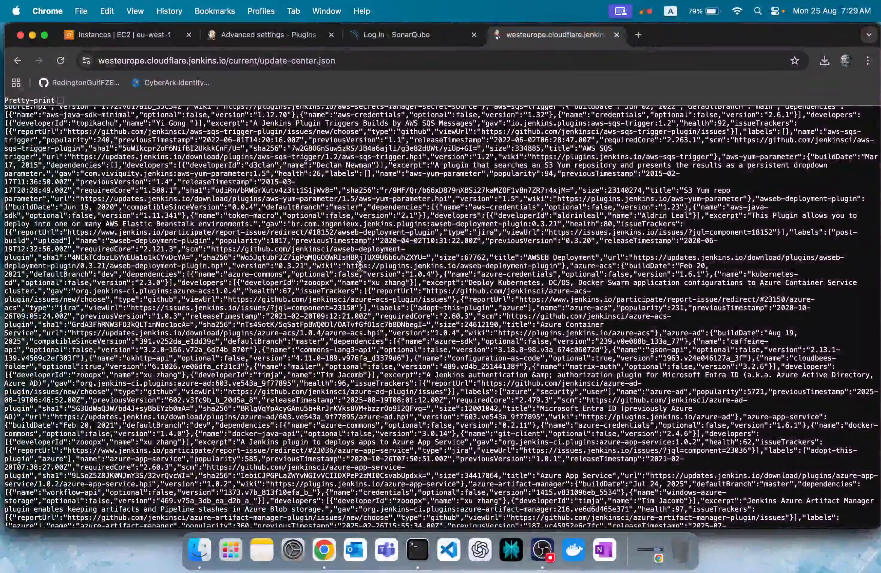
left_click_drag(346, 265, 563, 265)
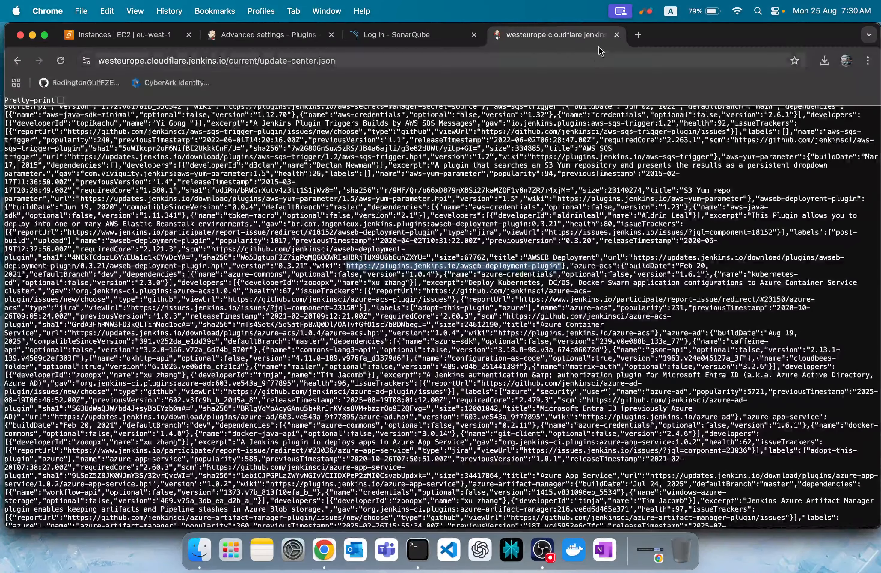
Step: Close the update-center.json page, return to the Jenkins plugin manager, and view the installed plugins
left_click(615, 36)
left_click(272, 37)
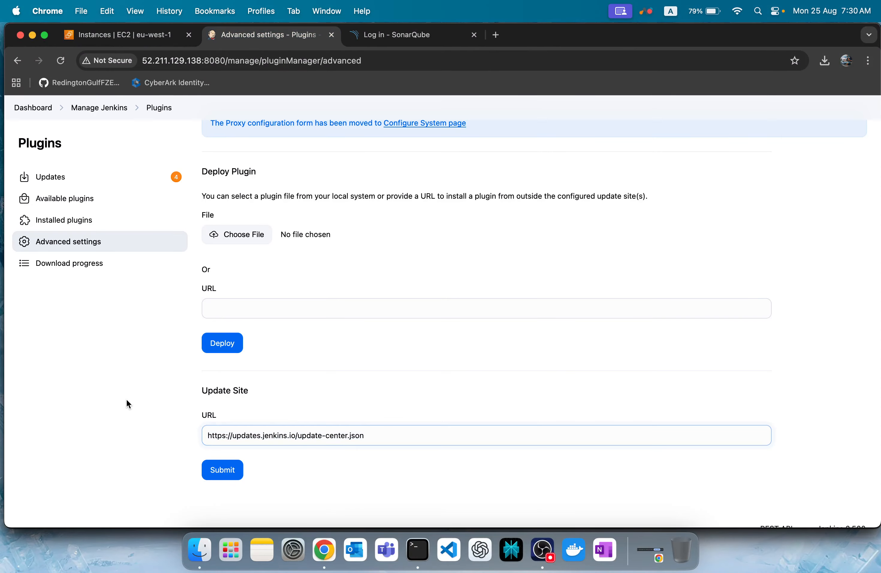
scroll(312, 238, "up", 2)
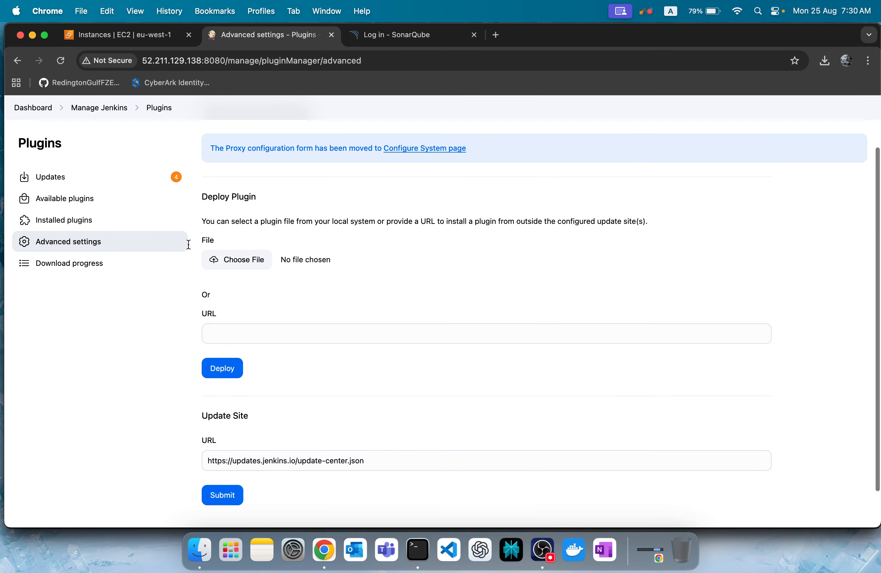
left_click(91, 263)
left_click(64, 251)
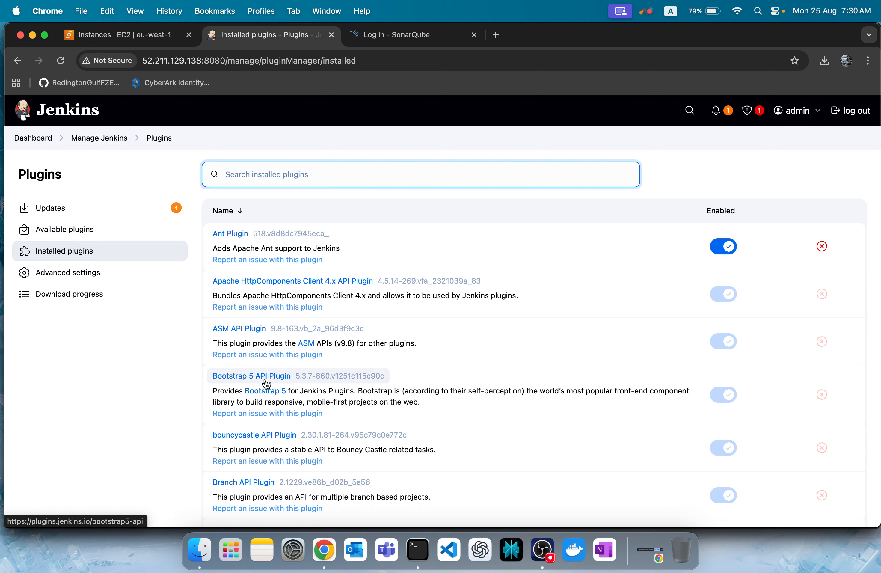
Step: Install the Pipeline: Stage View plugin from the available plugins and reload the download progress page
left_click(76, 230)
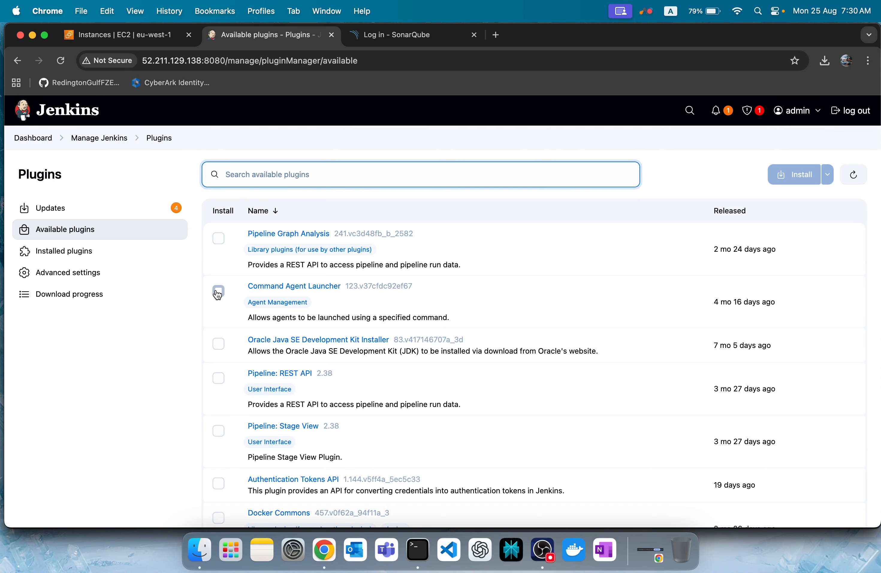
scroll(216, 436, "down", 1)
left_click(219, 389)
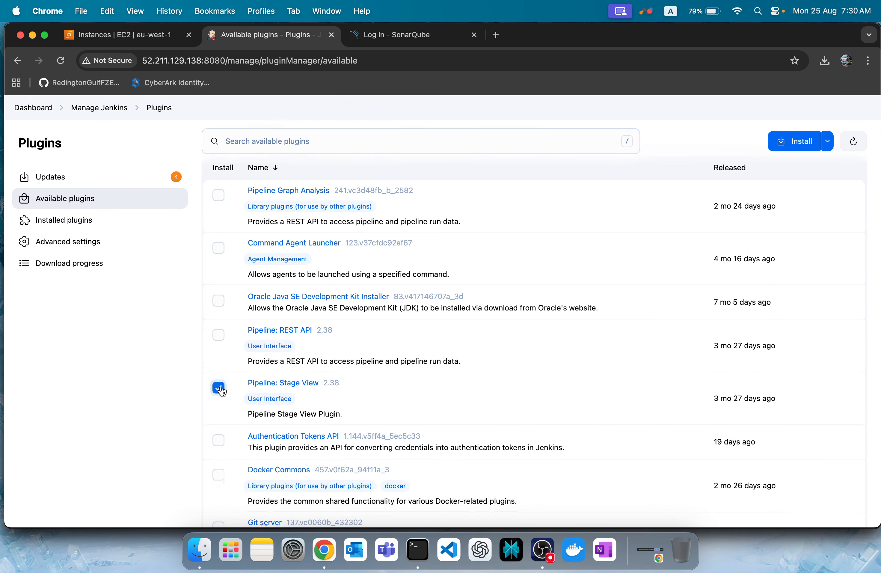
scroll(221, 385, "down", 4)
left_click(744, 141)
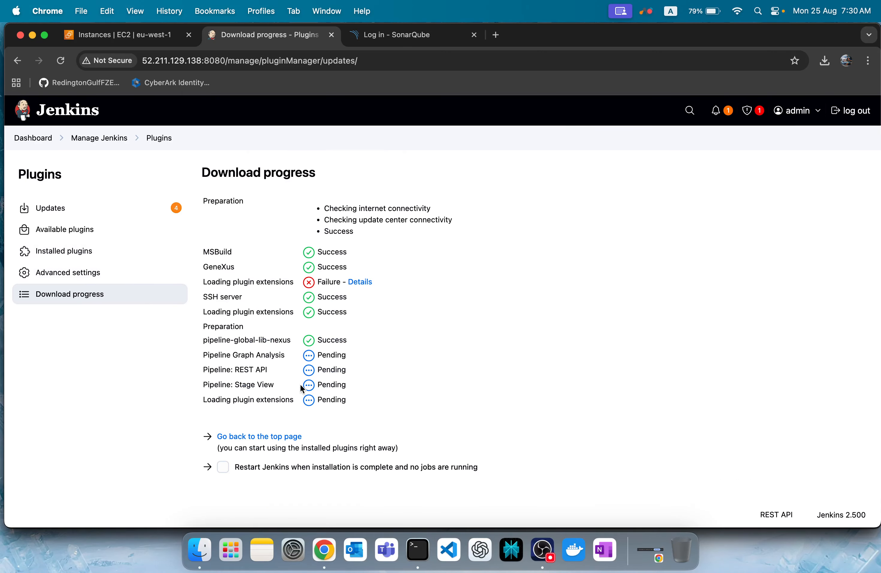
left_click(60, 62)
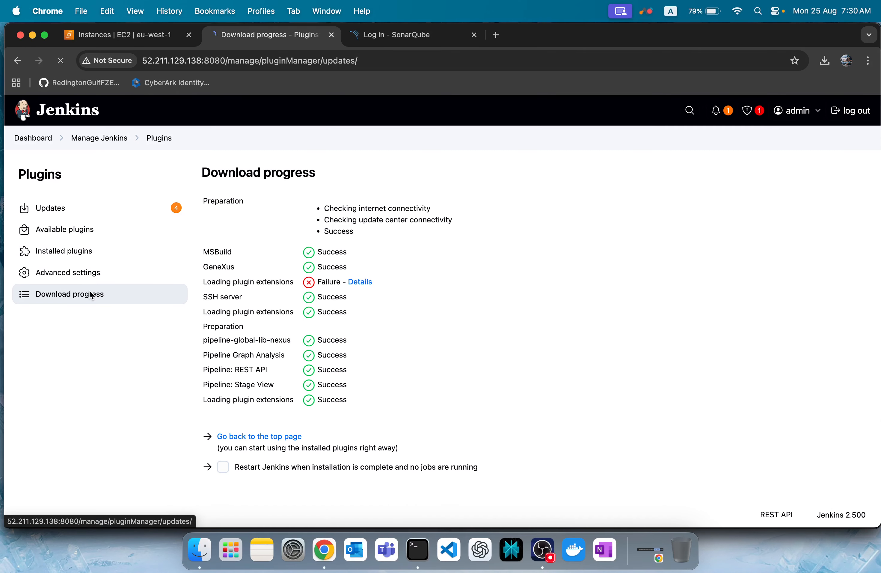
Step: Return from the plugin manager to the dashboard and open the Appearance settings in Manage Jenkins
left_click(81, 271)
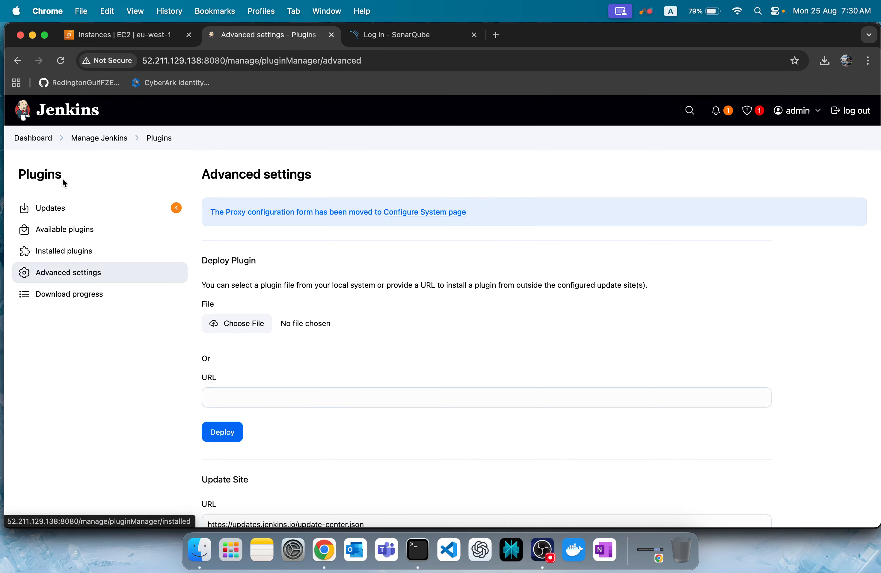
left_click(45, 141)
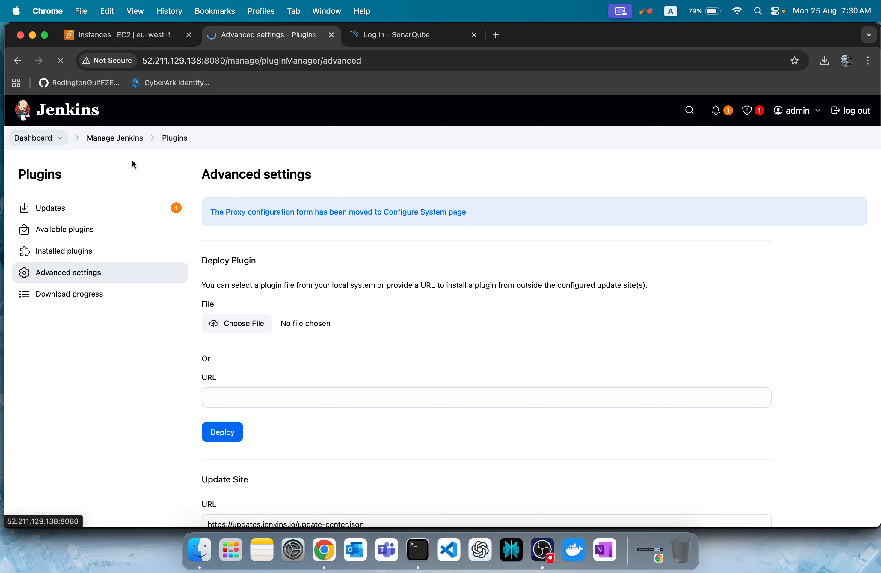
left_click(70, 265)
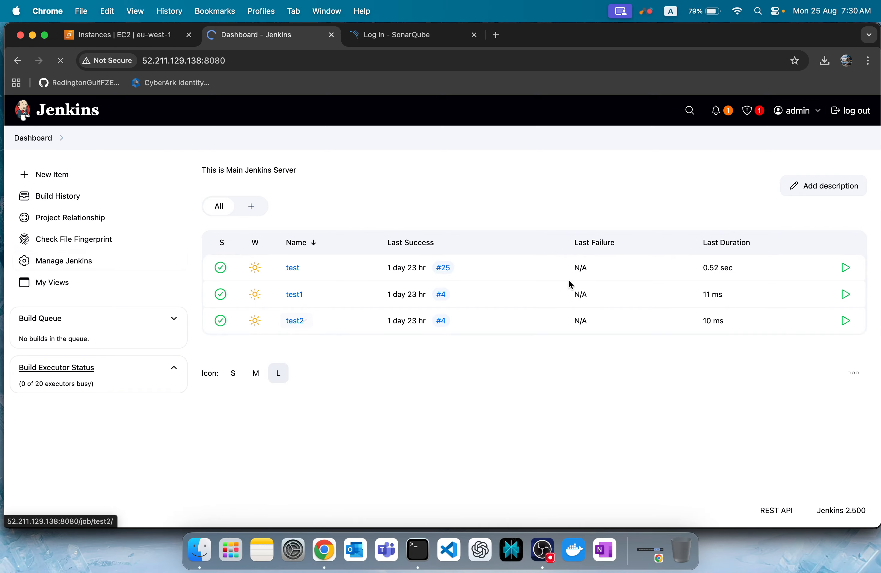
scroll(568, 279, "down", 4)
scroll(580, 286, "down", 3)
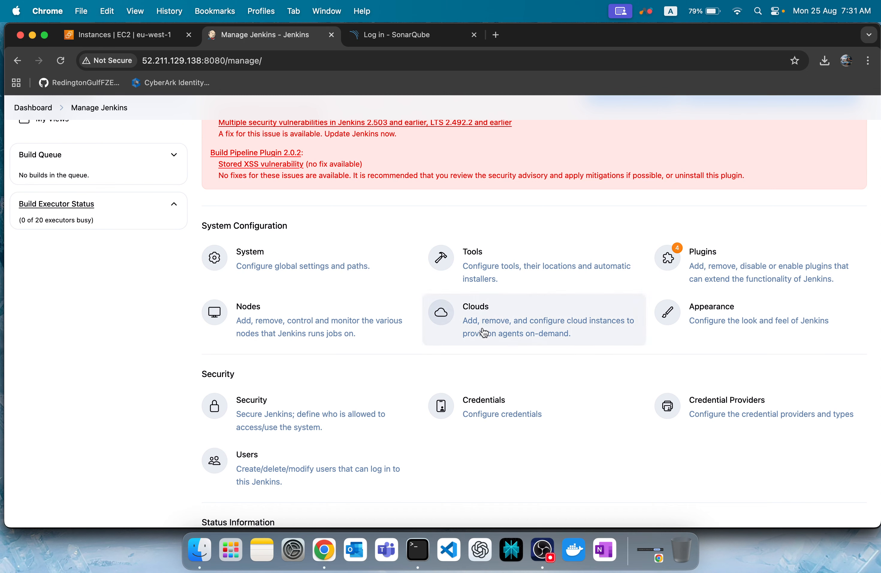
left_click(710, 331)
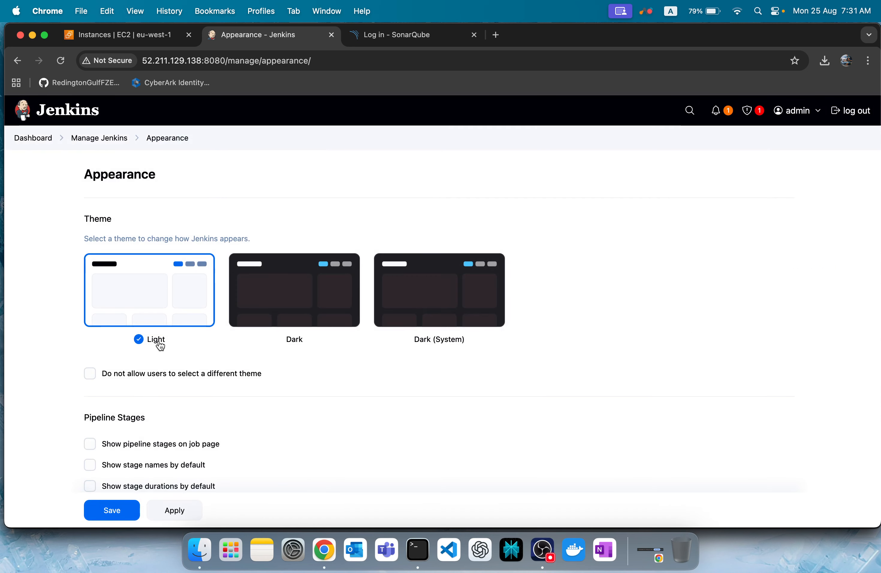
Step: Examine the Appearance theme options, then return to Manage Jenkins and review its settings sections
scroll(160, 346, "down", 6)
scroll(291, 274, "up", 6)
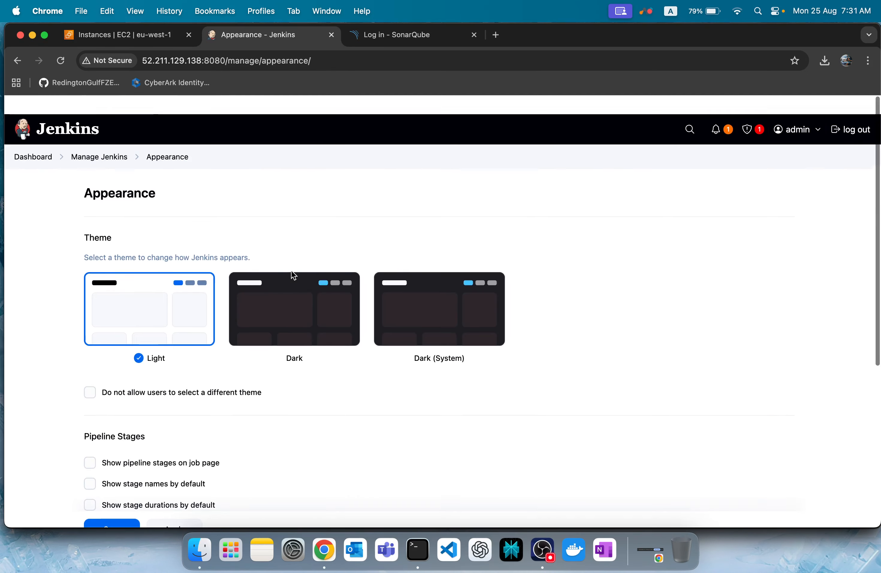
left_click(102, 139)
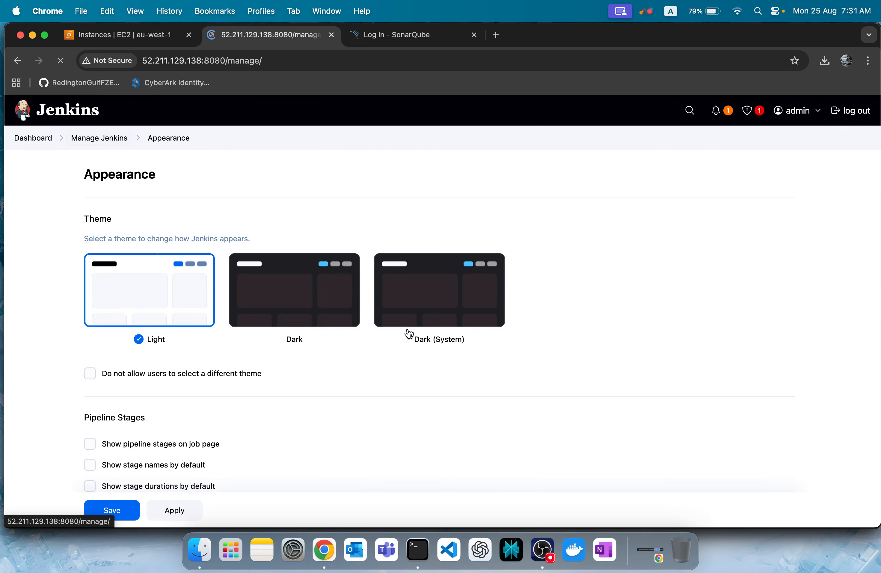
scroll(408, 329, "down", 6)
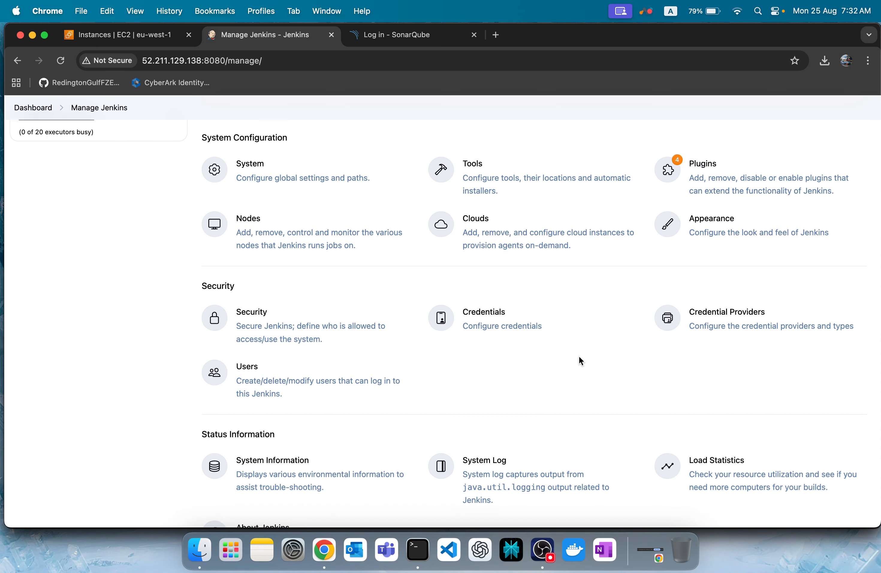
scroll(579, 356, "down", 7)
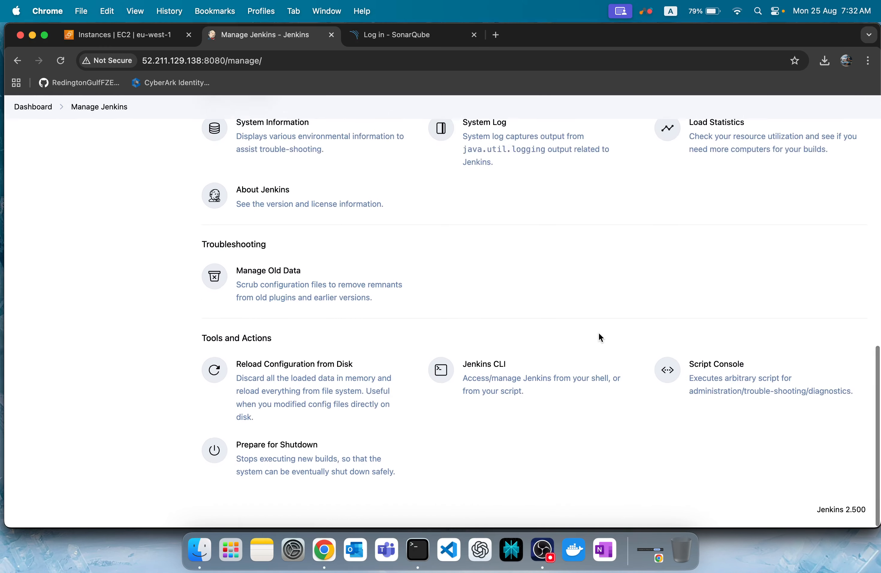
scroll(599, 336, "up", 6)
scroll(600, 336, "up", 3)
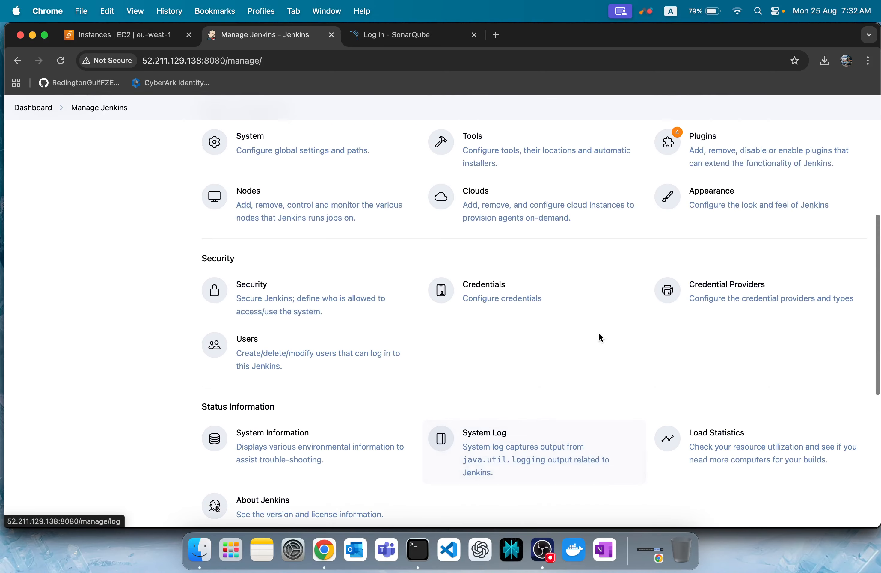
Step: Open Credentials in Manage Jenkins and view the global credentials of the System store
left_click(536, 308)
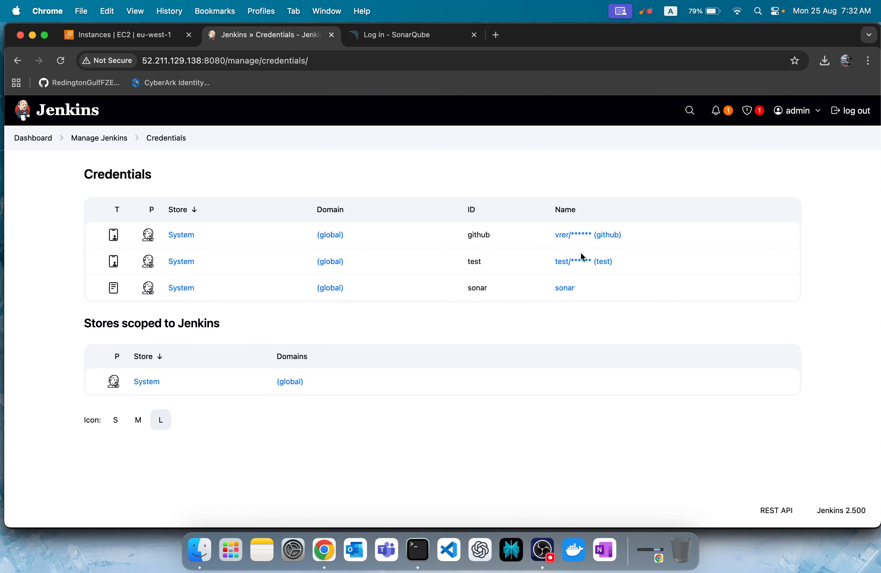
left_click(182, 236)
left_click(208, 243)
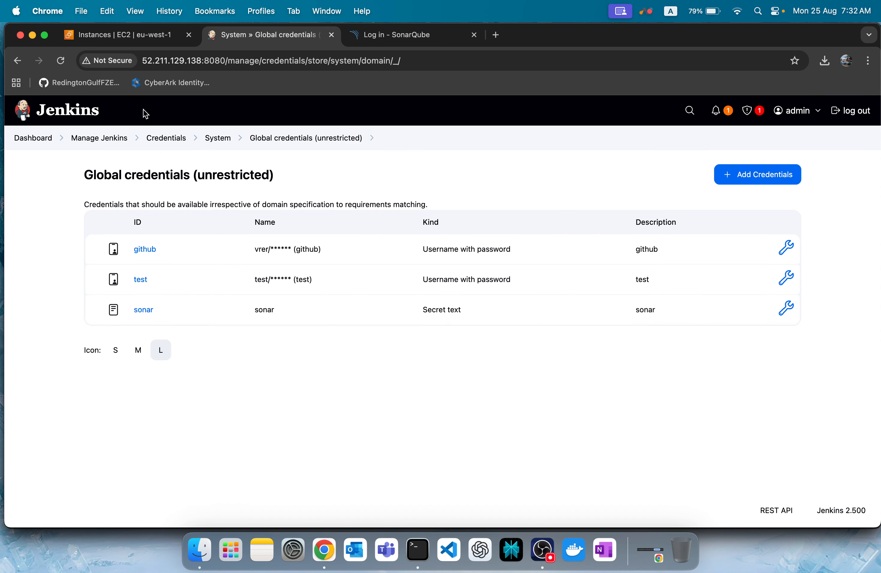
Step: From the Credentials overview, open a new domain form in the System store and examine the available specification types
left_click(156, 138)
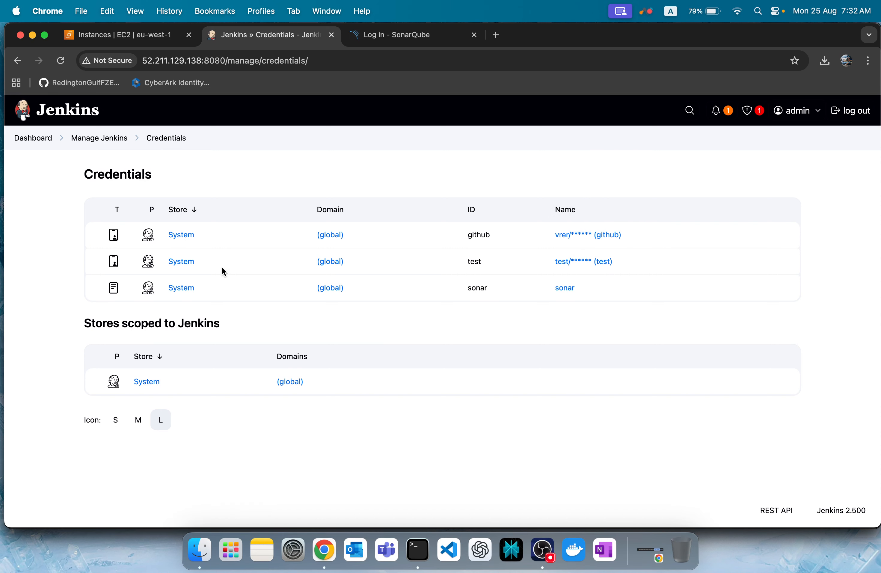
left_click(185, 289)
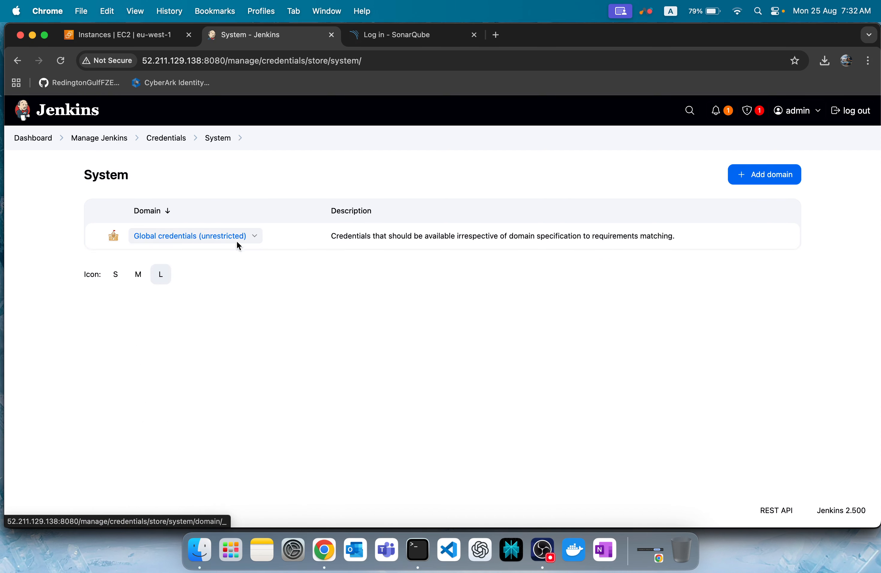
left_click(762, 181)
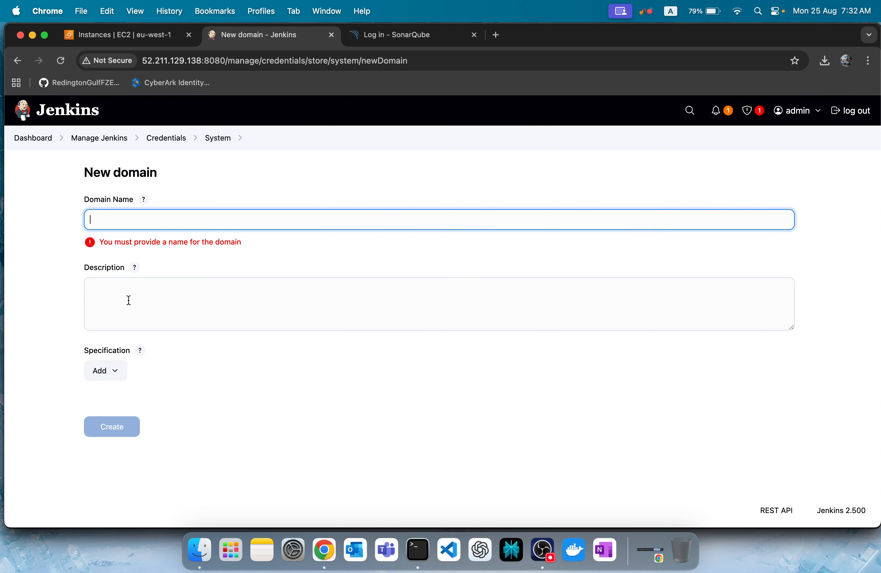
left_click(109, 372)
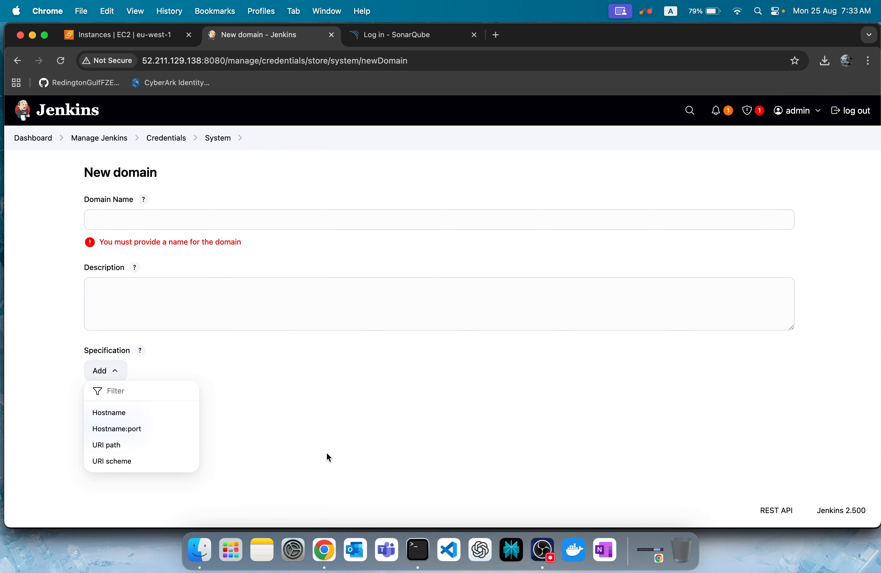
left_click(332, 458)
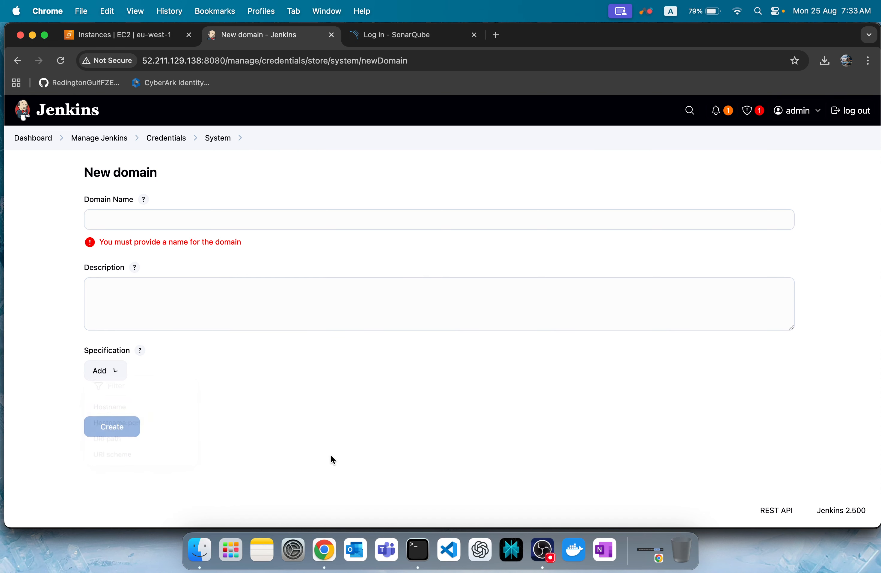
Step: Leave the new domain form and reopen the unrestricted global credentials in the System store
left_click(170, 134)
left_click(183, 242)
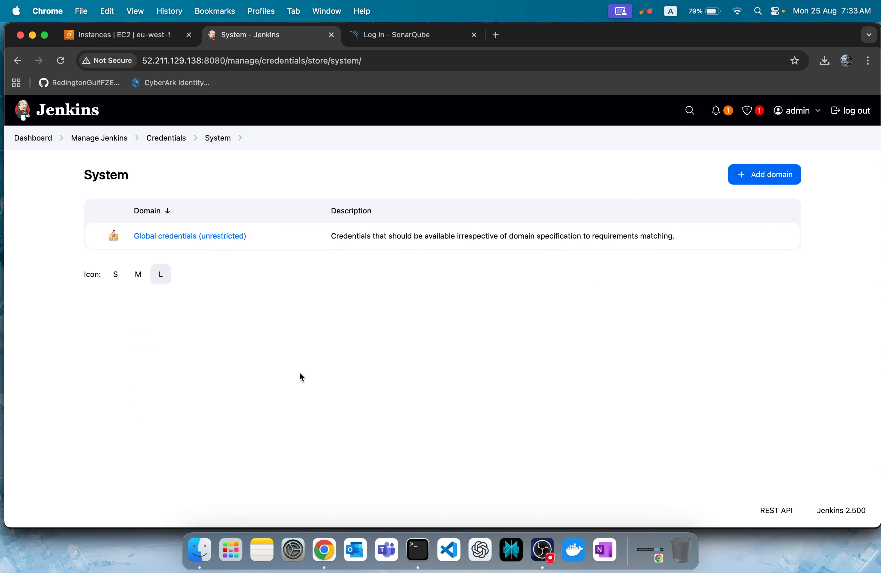
left_click(226, 242)
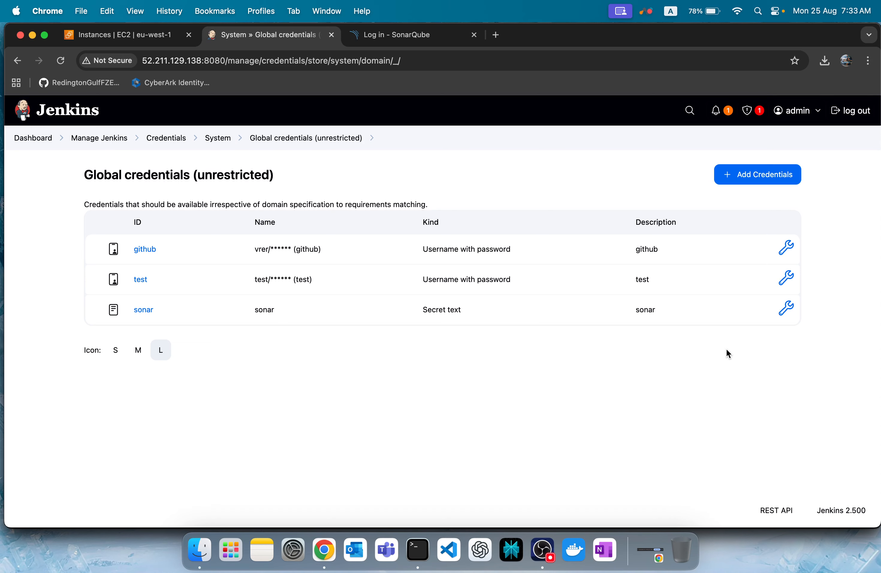
Step: Open the test credential for updating and examine its settings, including its concealed password field made editable
left_click(787, 279)
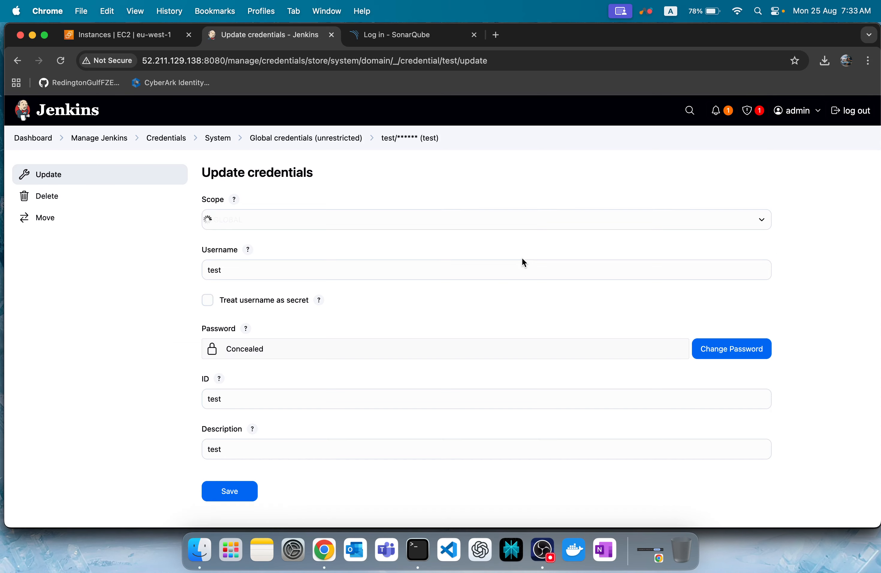
left_click(293, 139)
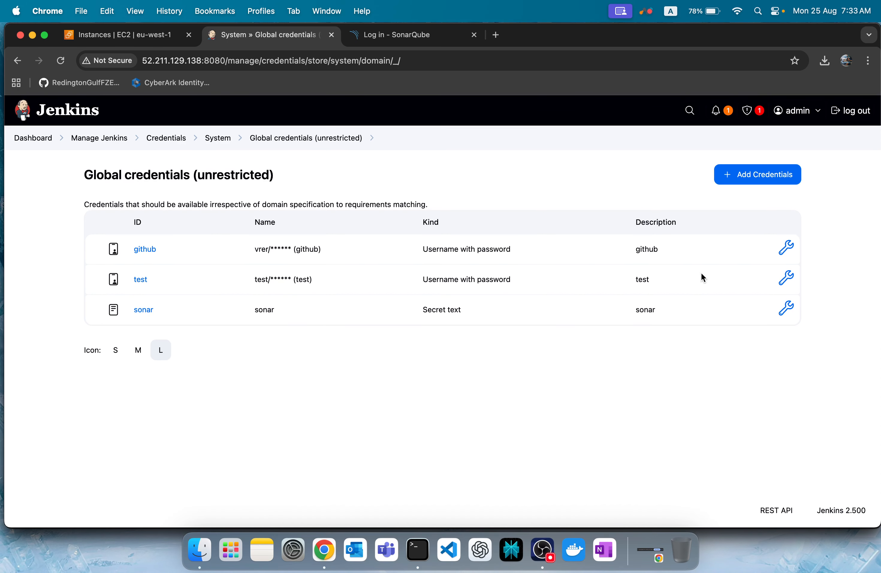
left_click(800, 276)
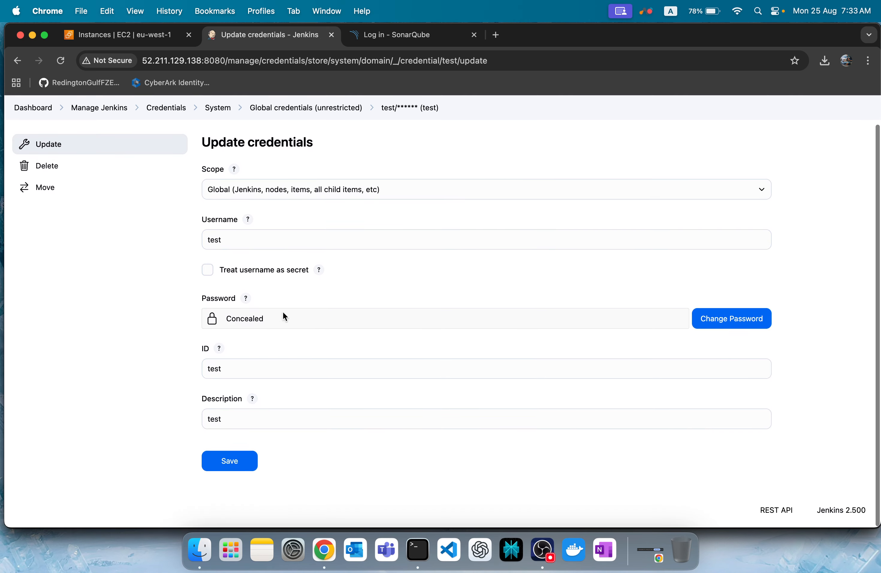
left_click(714, 319)
double_click(383, 319)
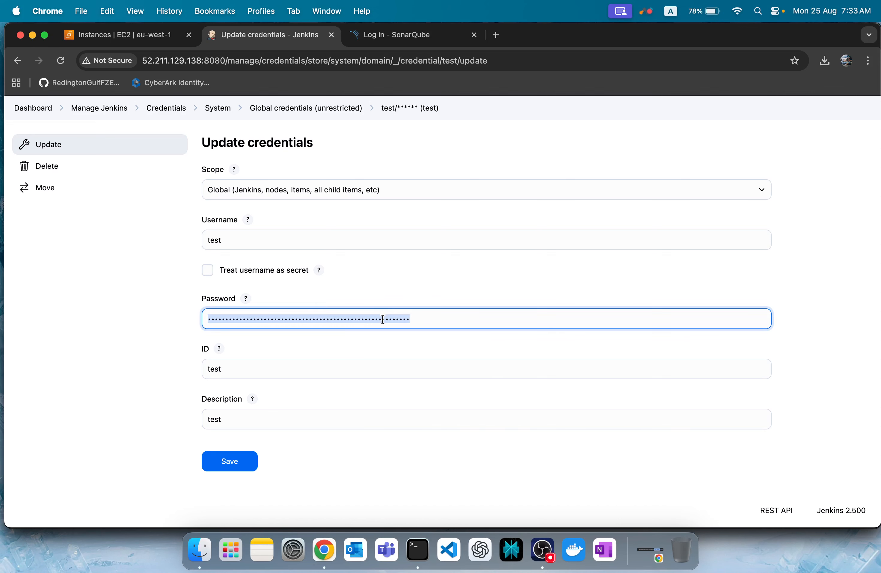
left_click(100, 355)
double_click(297, 323)
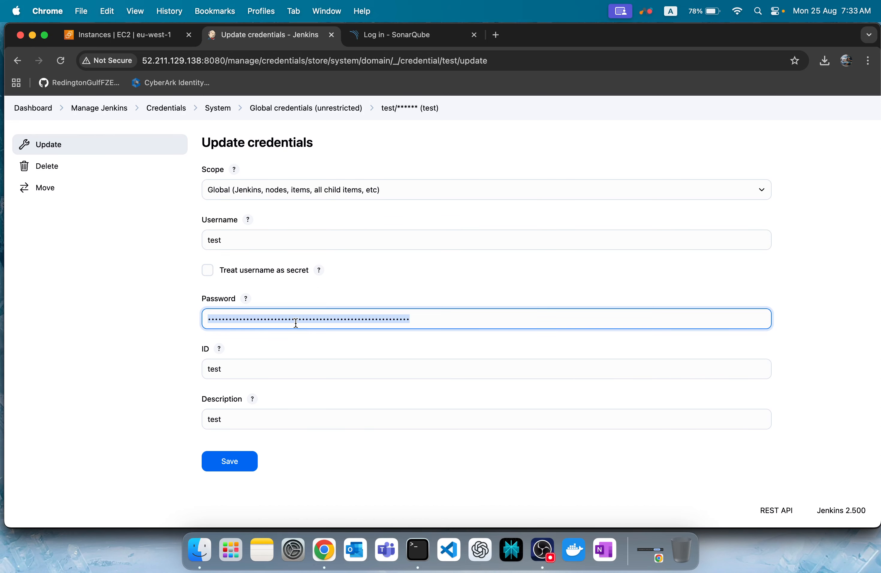
left_click(139, 305)
Step: Delete the test credential from the global credentials
scroll(139, 305, "up", 2)
left_click(58, 199)
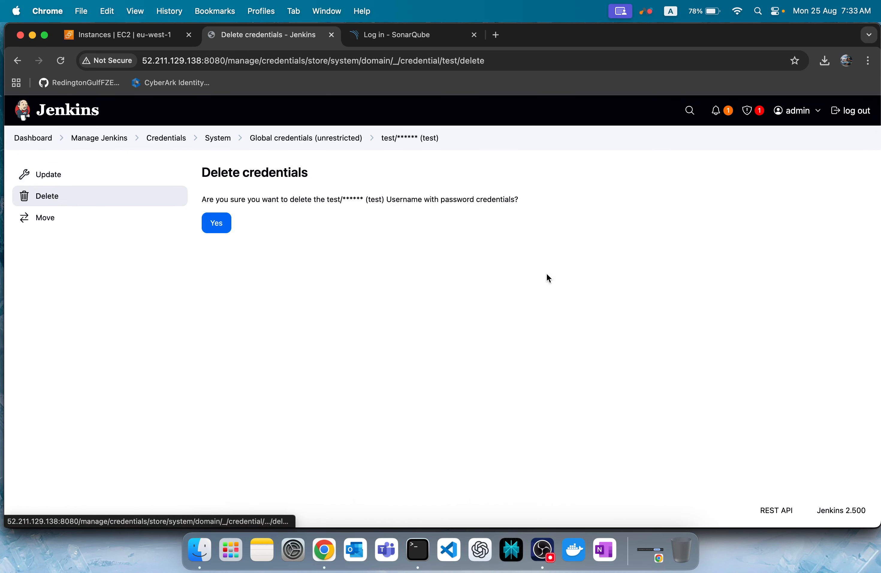
left_click(221, 223)
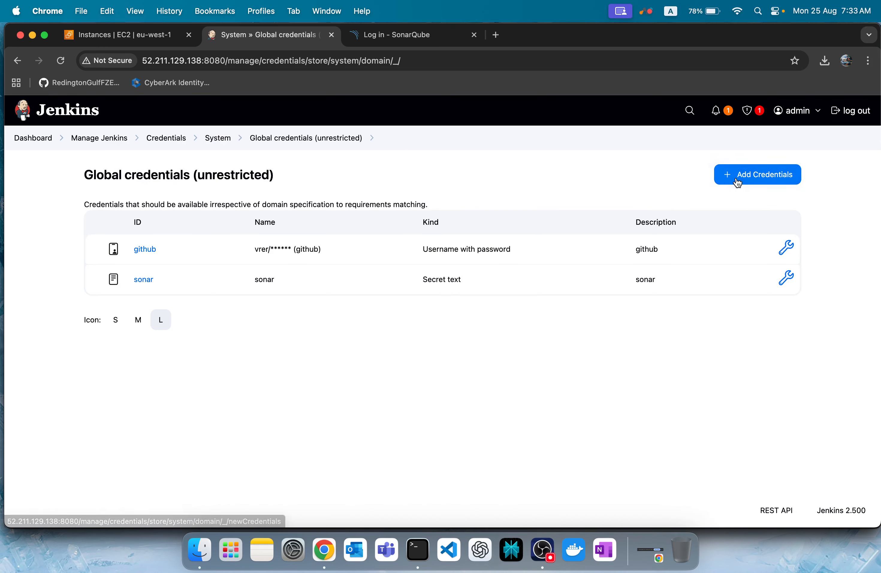
Step: Start a new global credential, review the available kinds, and keep Username with password
left_click(757, 174)
scroll(423, 329, "down", 3)
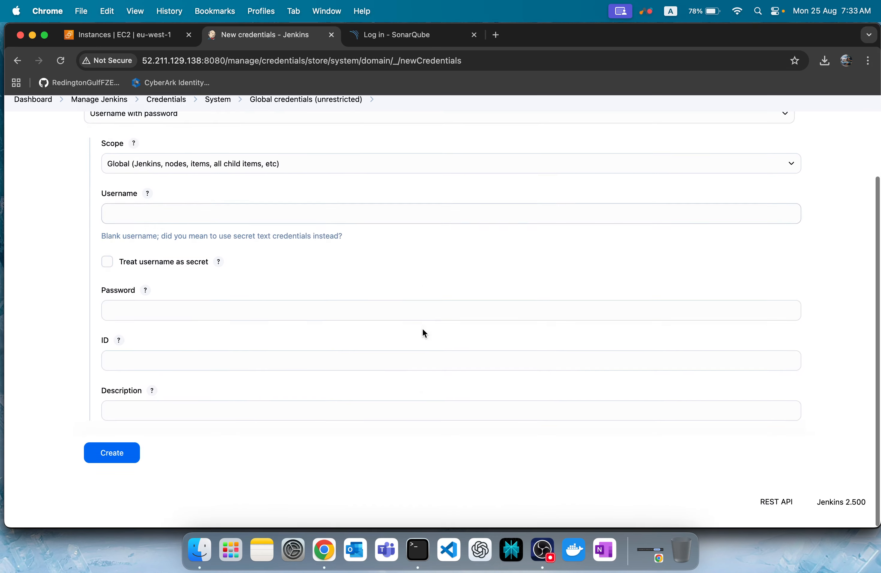
scroll(423, 329, "up", 3)
scroll(421, 329, "down", 3)
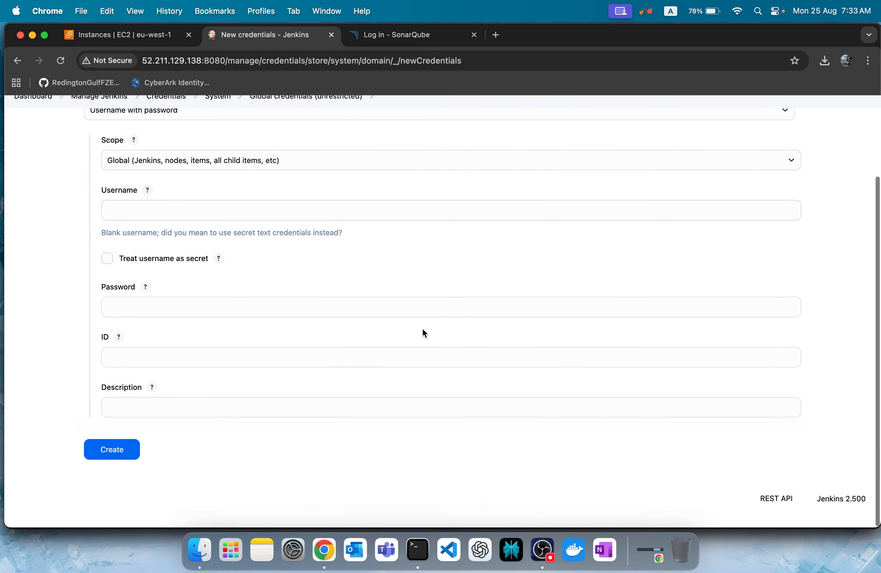
scroll(422, 329, "up", 3)
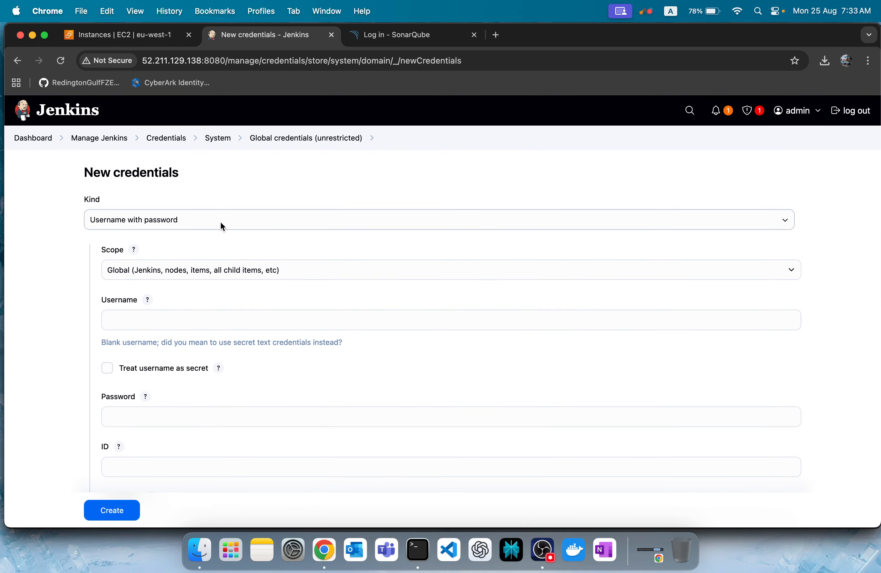
left_click(222, 223)
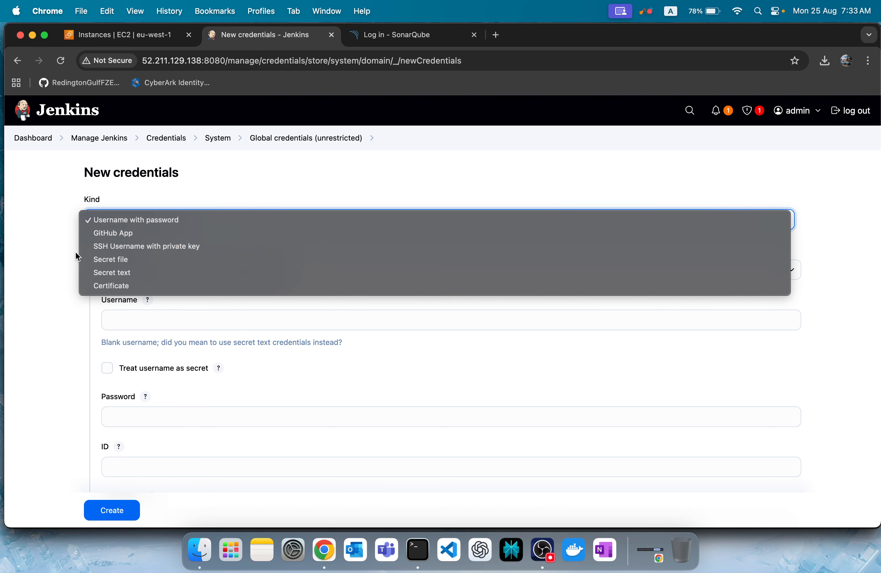
left_click(131, 219)
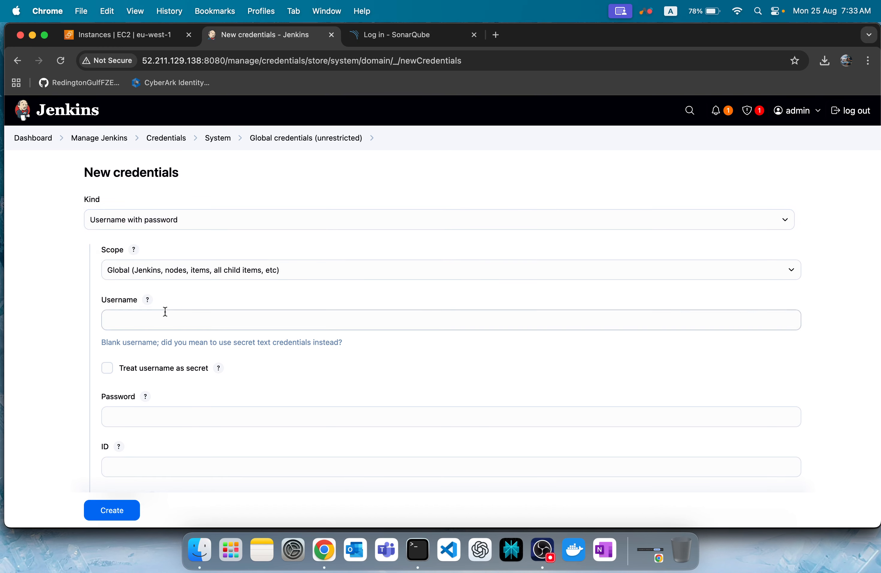
Step: Examine the Username, Password, ID and Description fields of the Username with password credential form
left_click(163, 317)
scroll(160, 314, "down", 3)
left_click(164, 332)
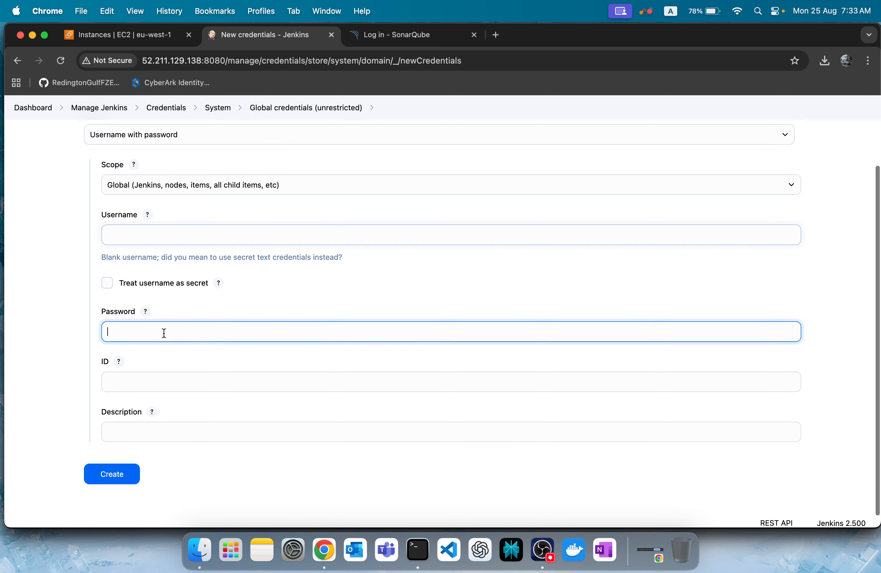
left_click(156, 381)
left_click(173, 440)
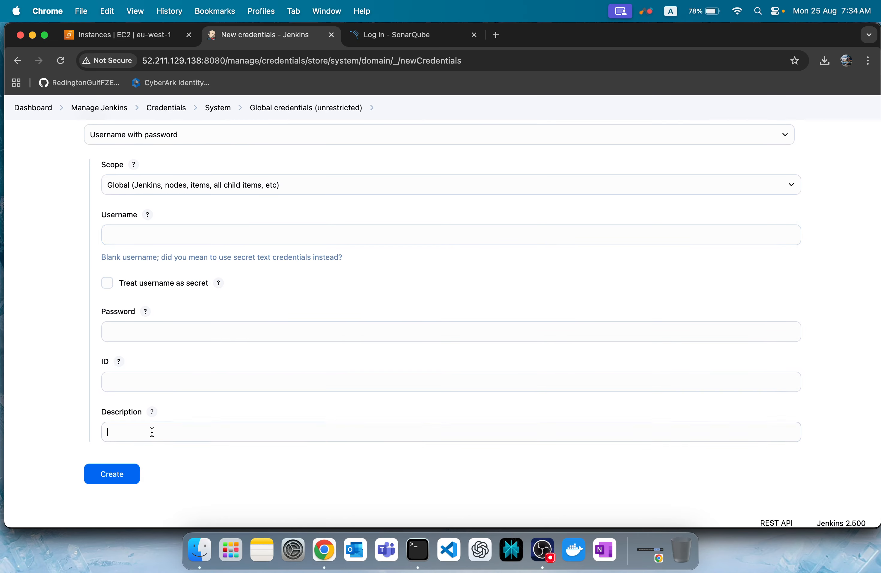
left_click(32, 383)
left_click(157, 377)
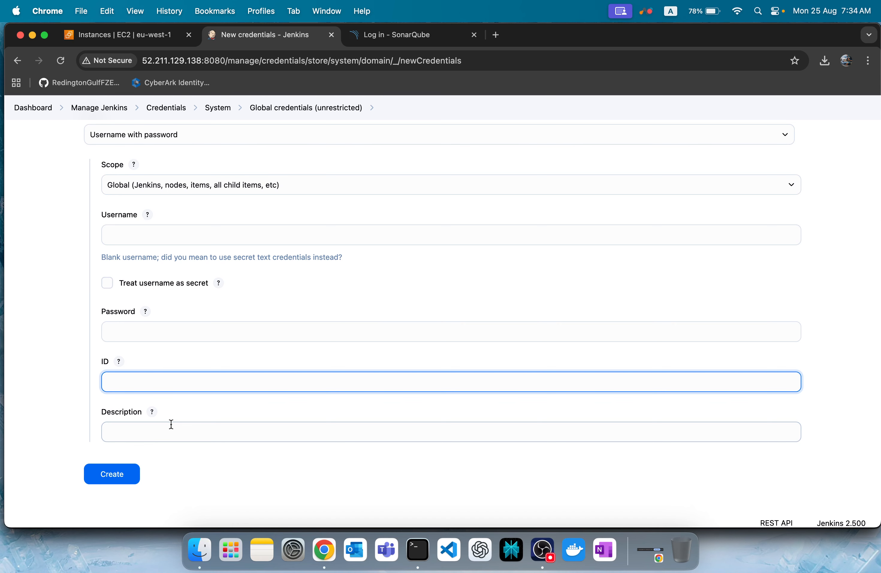
scroll(149, 417, "up", 2)
left_click(29, 349)
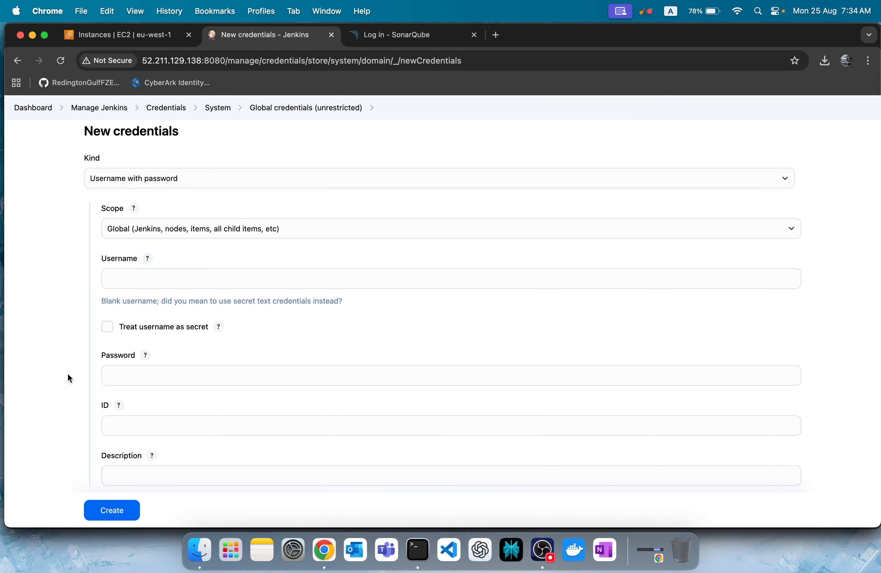
scroll(54, 339, "up", 1)
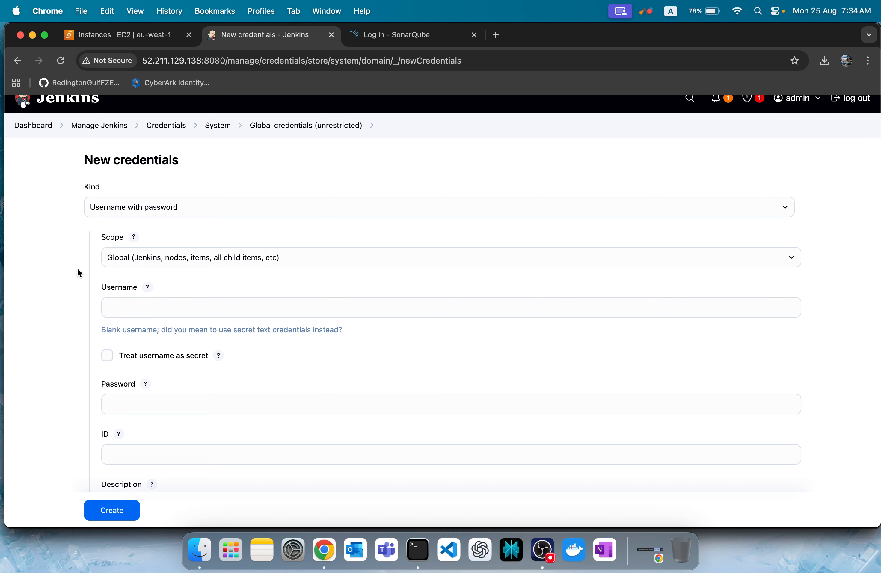
Step: Review the new credential's kind options again and set the kind to SSH Username with private key
left_click(125, 212)
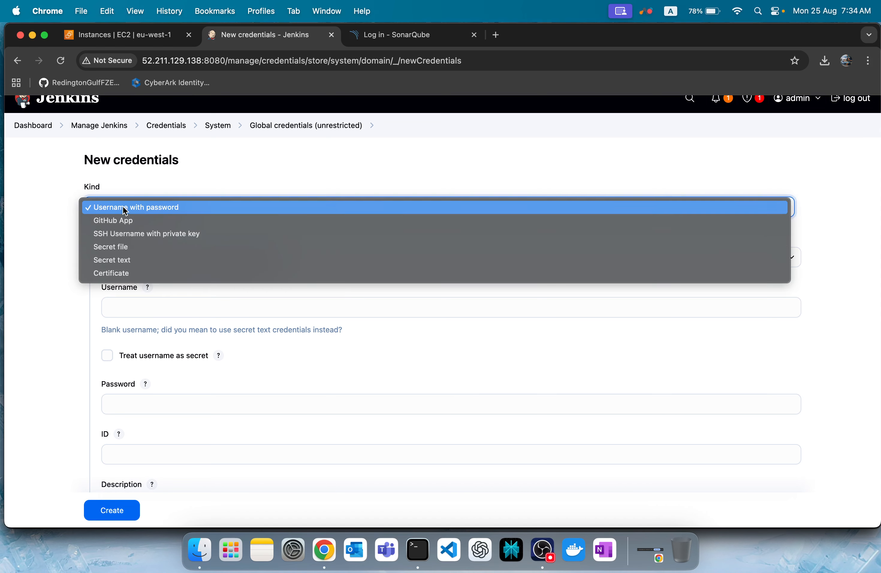
left_click(126, 207)
scroll(78, 313, "down", 3)
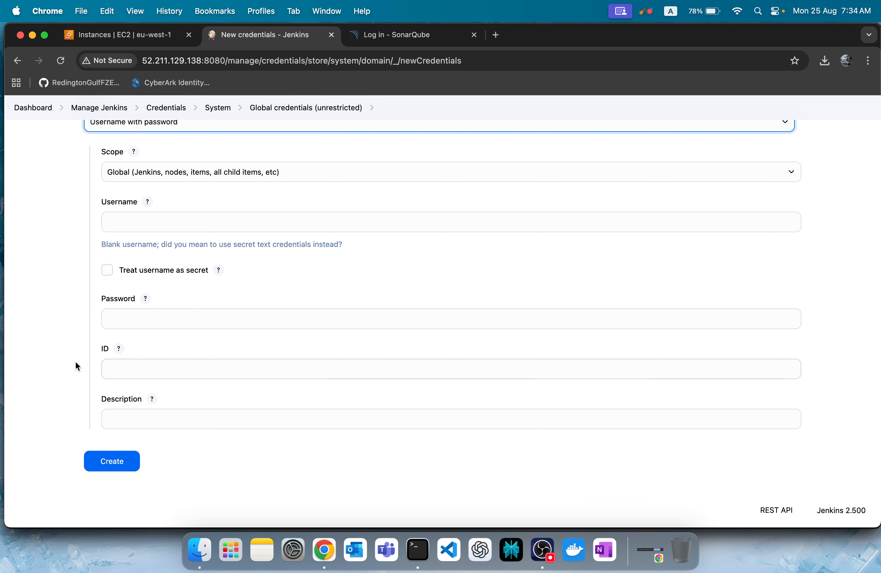
scroll(75, 361, "up", 3)
left_click(97, 197)
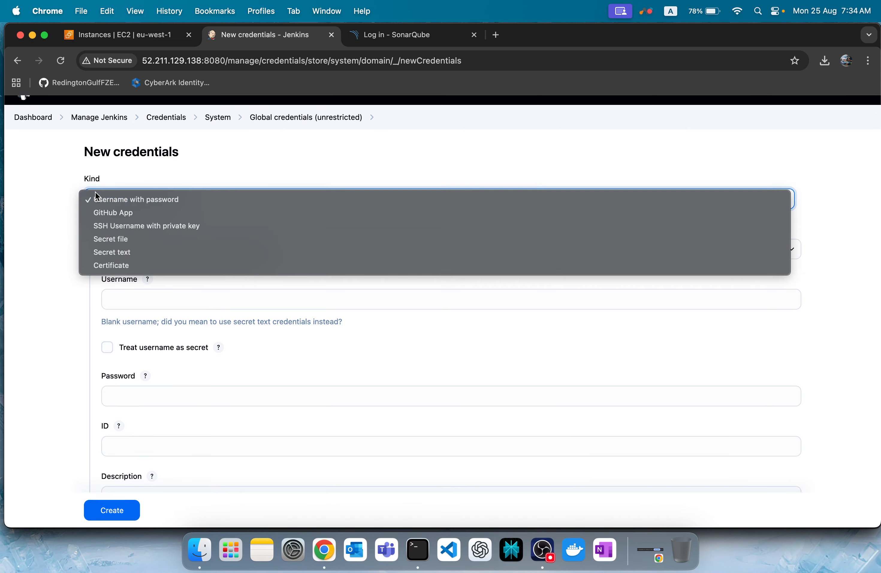
left_click(122, 226)
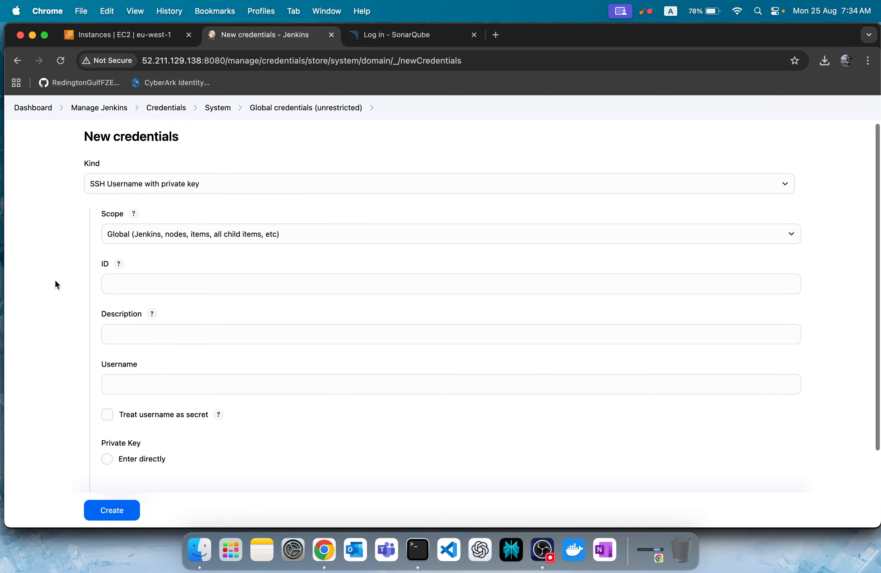
Step: Examine the SSH Username with private key form, selecting direct entry of the private key and checking the Passphrase field
scroll(55, 280, "down", 3)
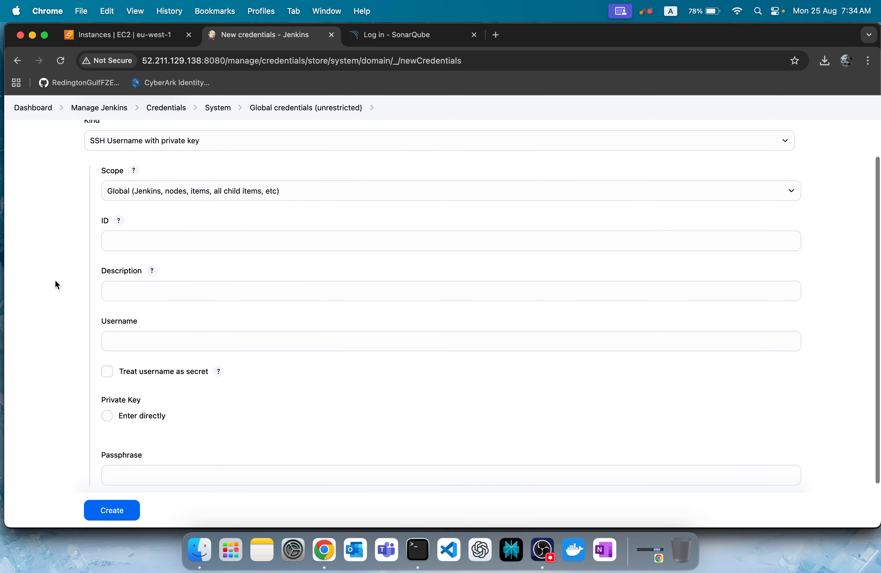
left_click(171, 236)
left_click(178, 342)
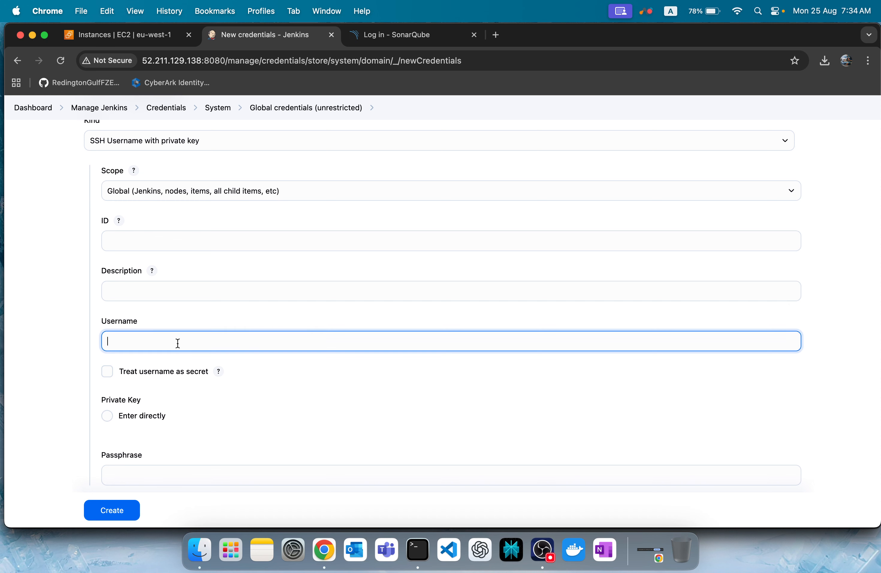
scroll(177, 343, "down", 2)
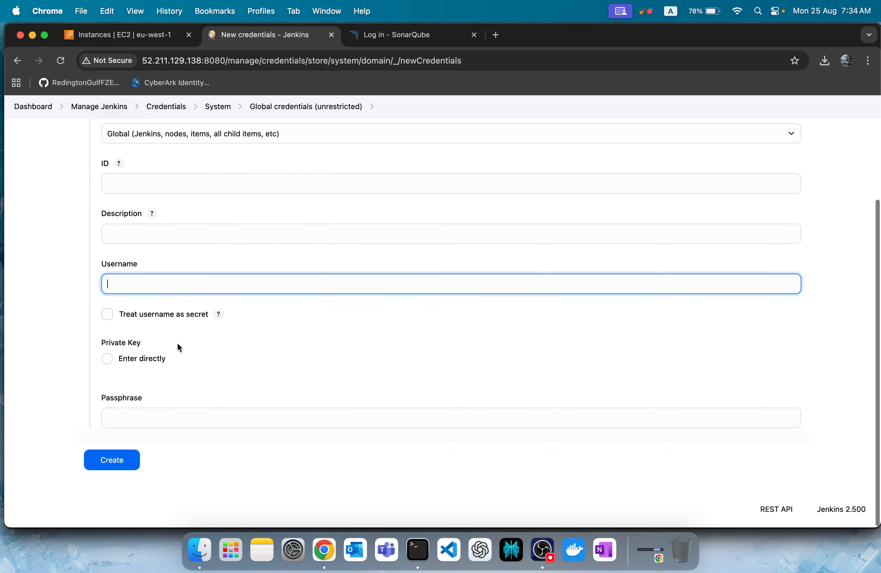
left_click(152, 361)
scroll(150, 363, "down", 2)
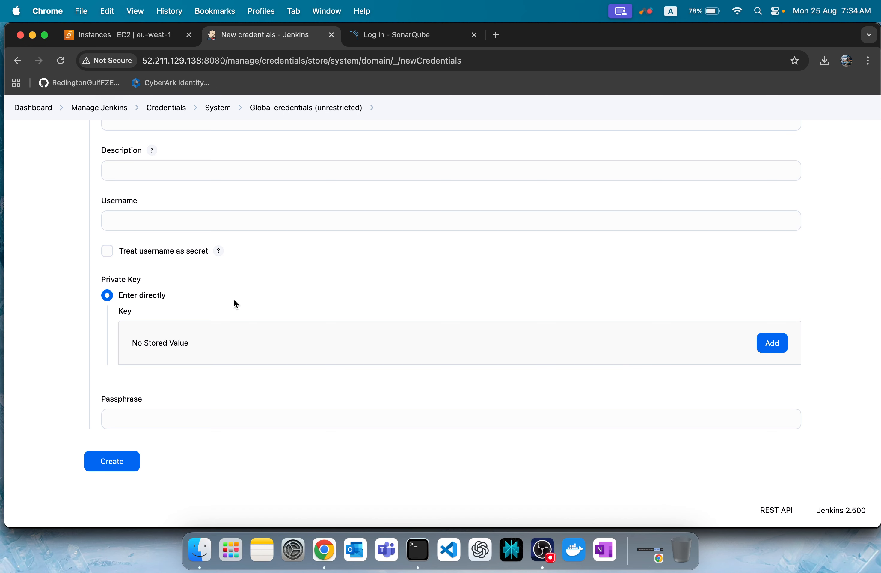
left_click(138, 417)
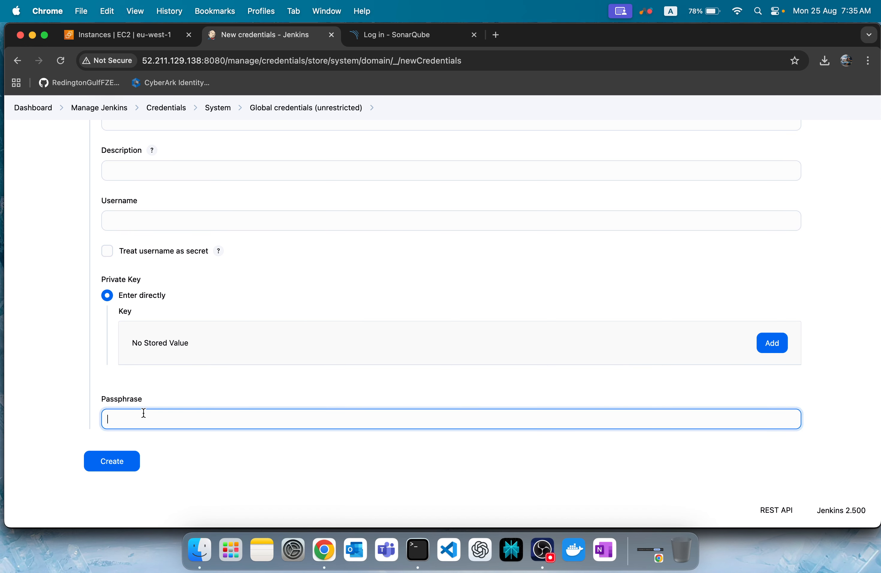
left_click(122, 402)
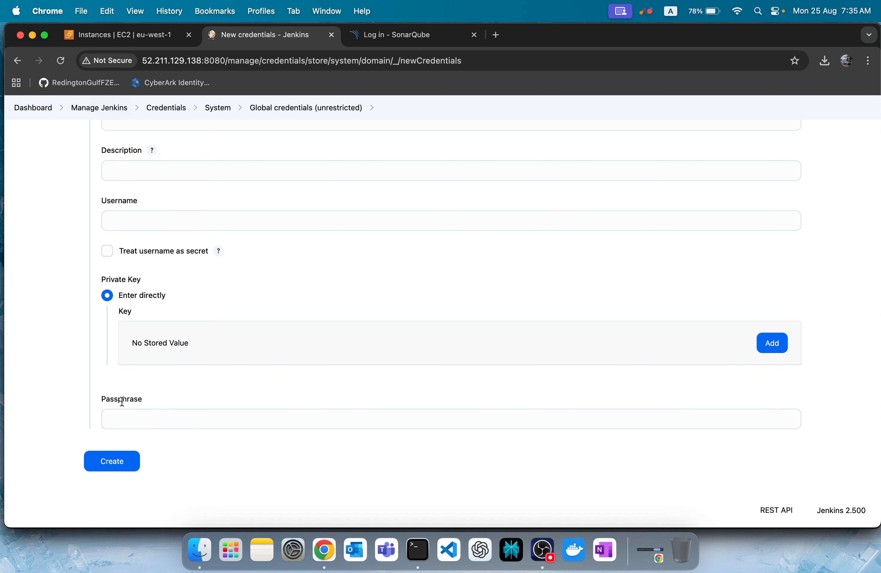
Step: Set the new credential's kind to Secret file and examine its File, ID and Description fields
scroll(122, 402, "up", 5)
left_click(126, 198)
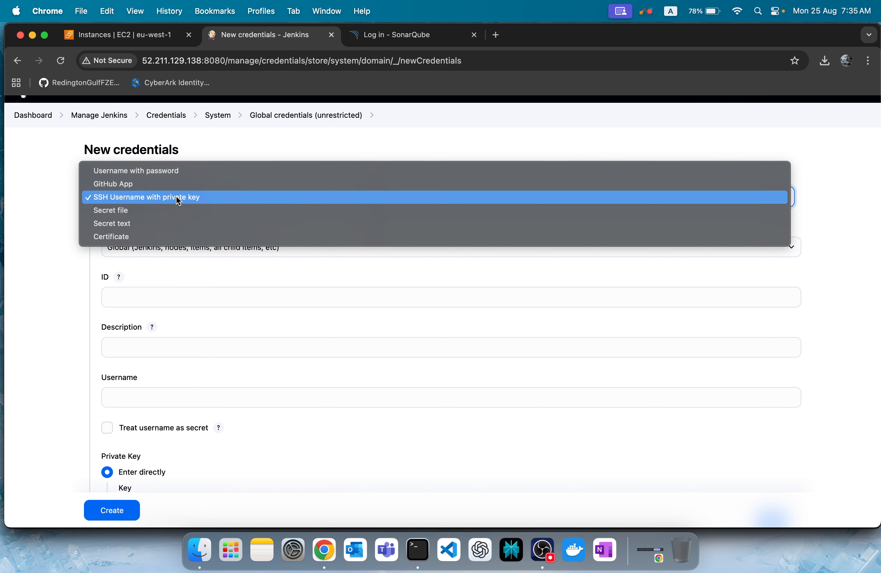
left_click(147, 208)
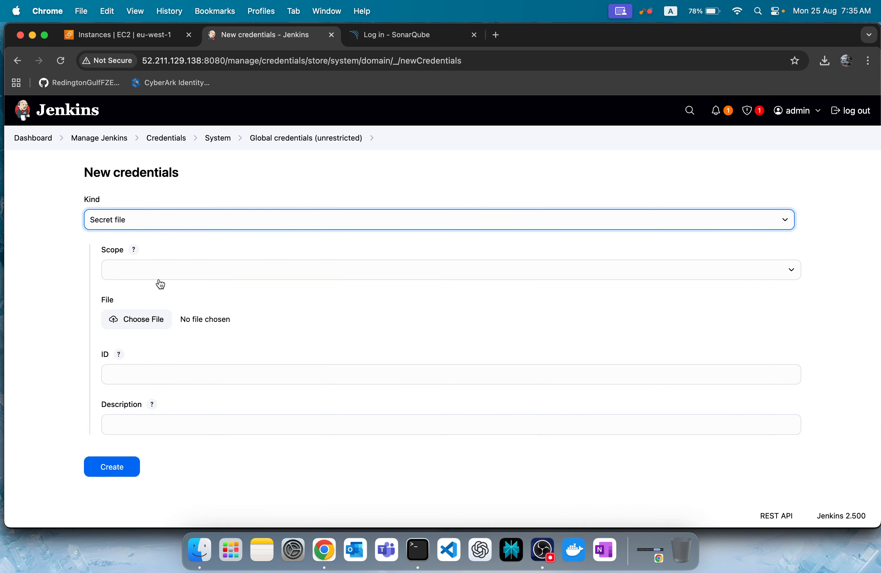
scroll(233, 331, "down", 1)
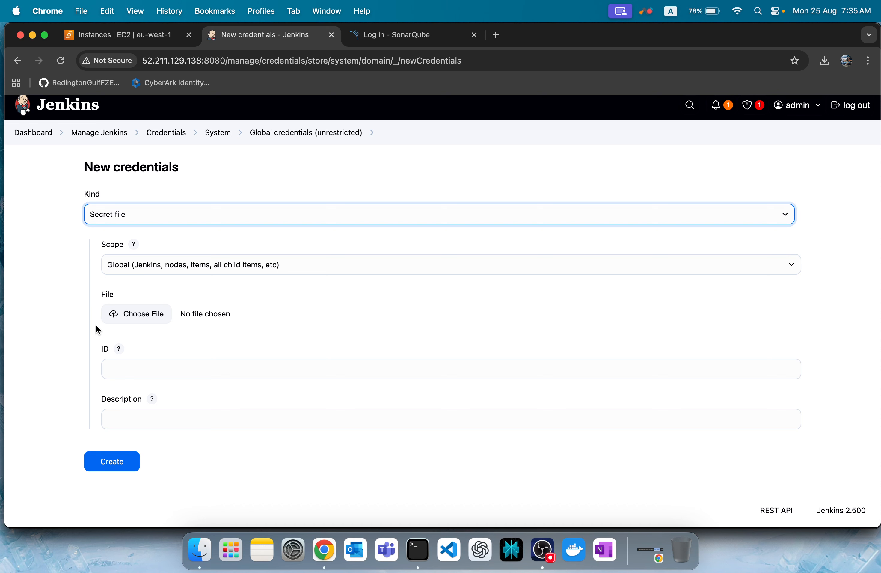
left_click(85, 375)
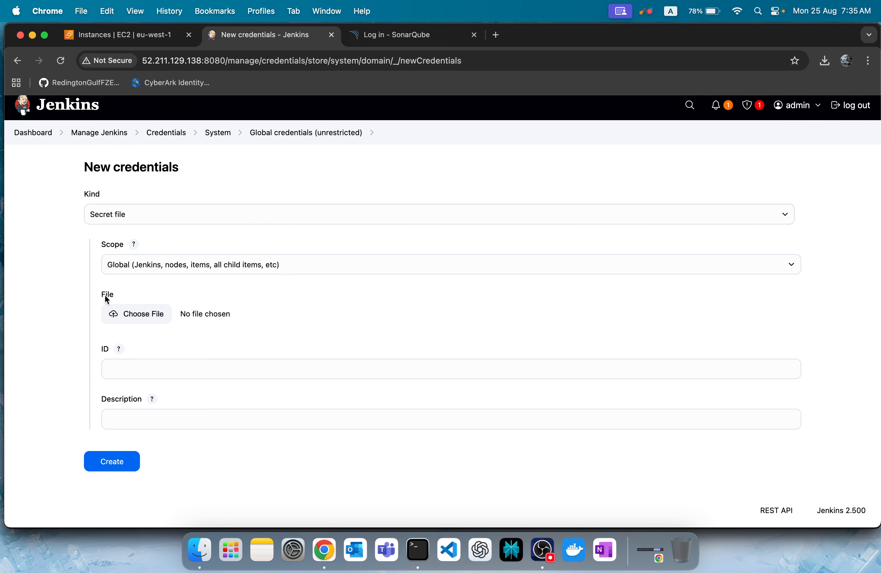
Step: Set the new credential's kind to Secret text and examine its Secret field
left_click(119, 214)
left_click(131, 252)
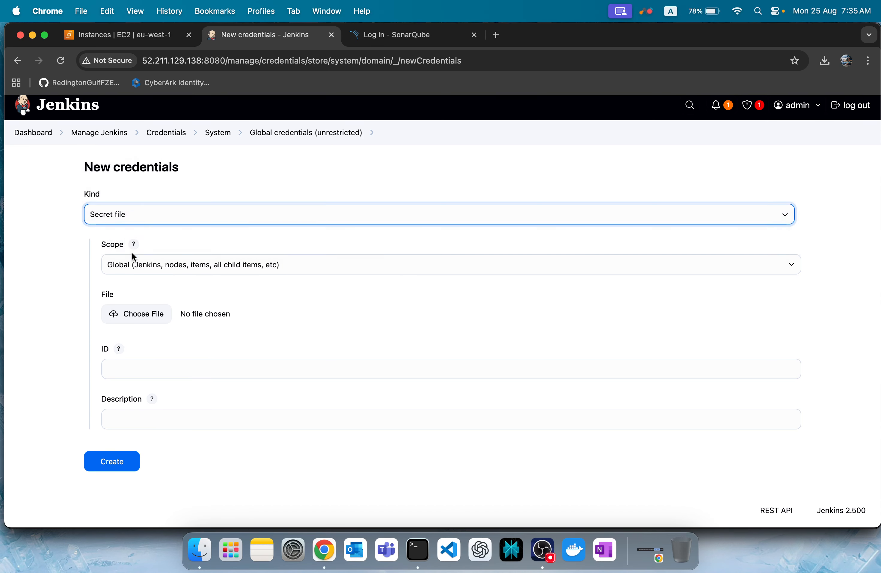
left_click(52, 330)
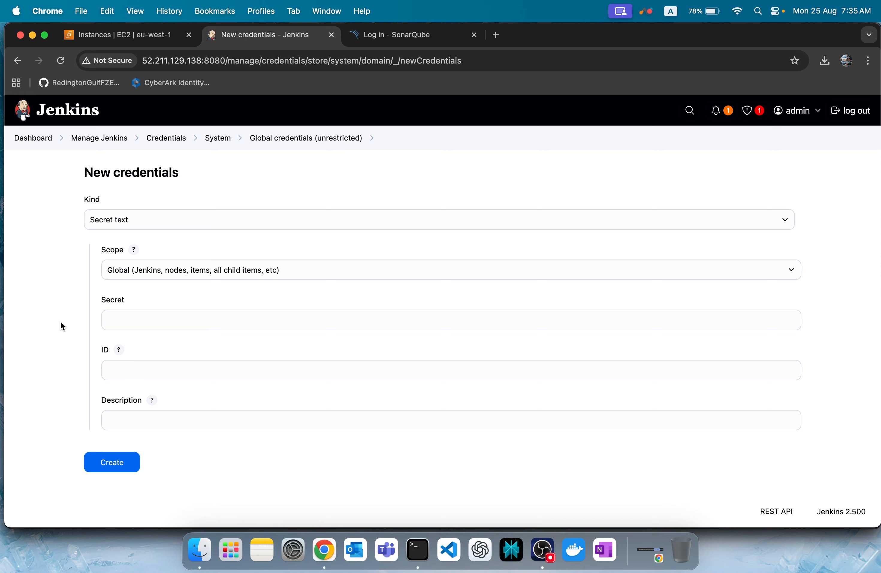
left_click(134, 328)
left_click(53, 310)
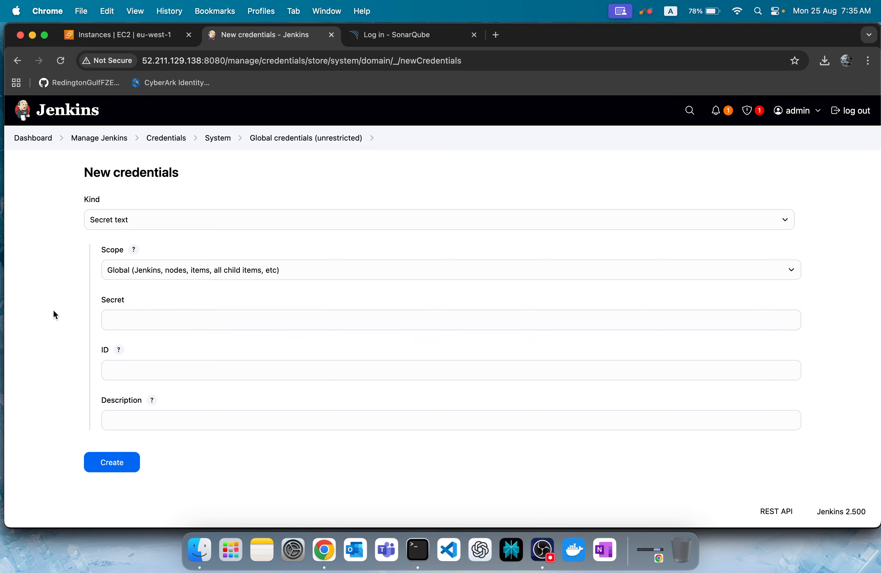
double_click(122, 302)
left_click(134, 320)
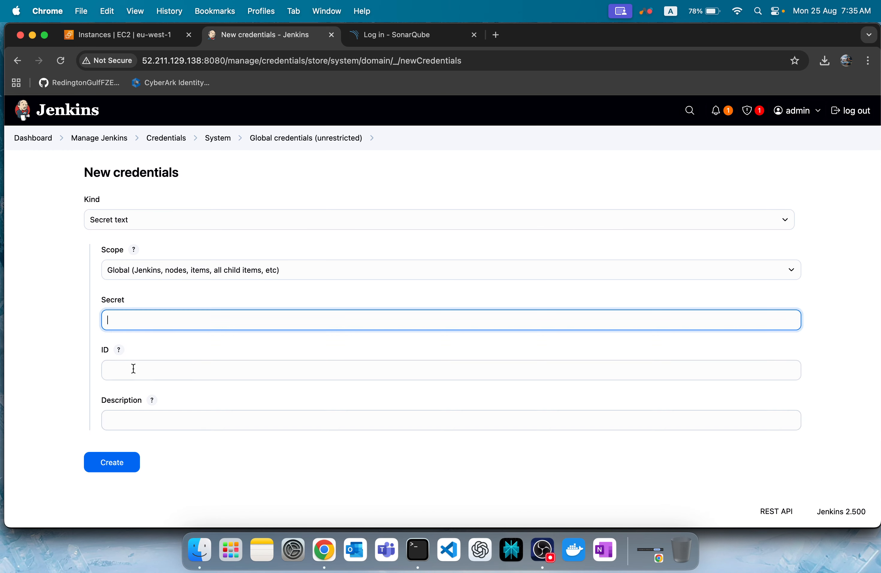
Step: Set the new credential's kind to Certificate and examine its certificate, password, ID and description options
left_click(112, 220)
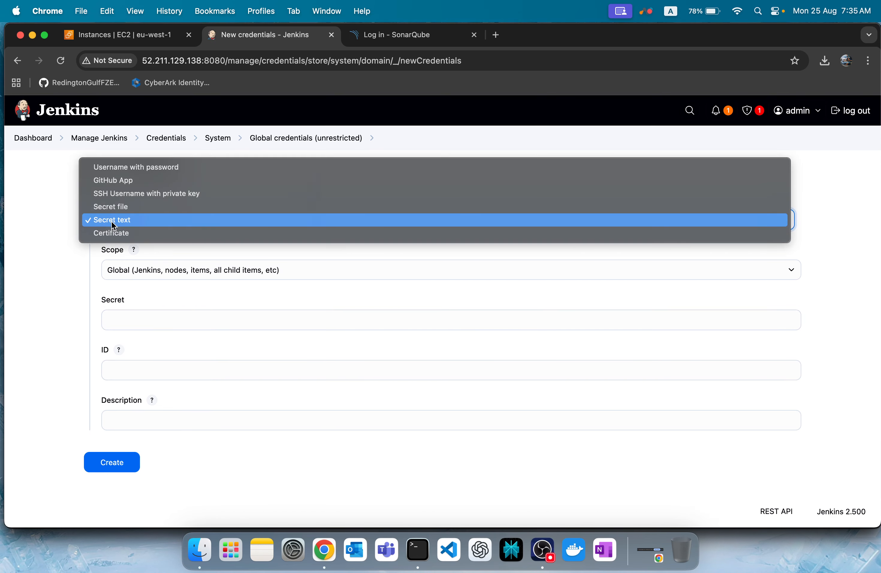
left_click(111, 233)
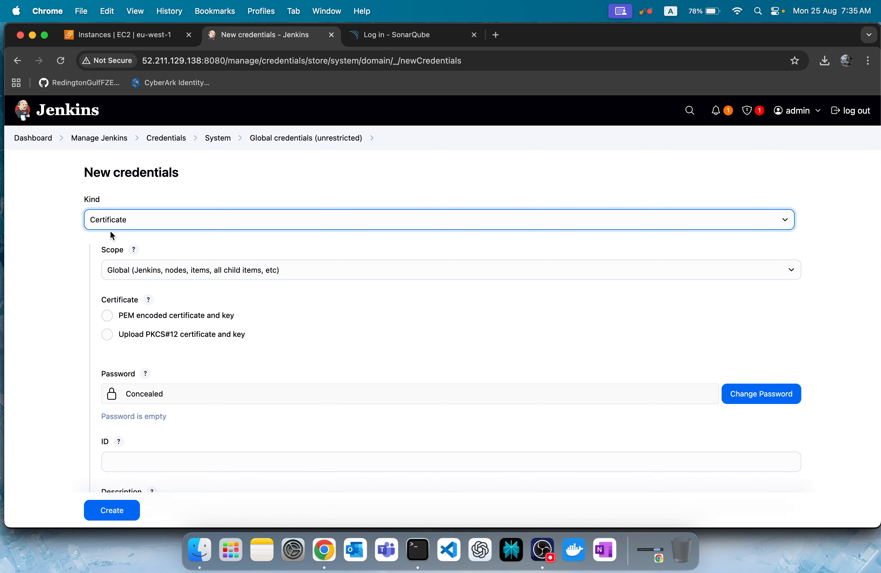
scroll(20, 311, "down", 3)
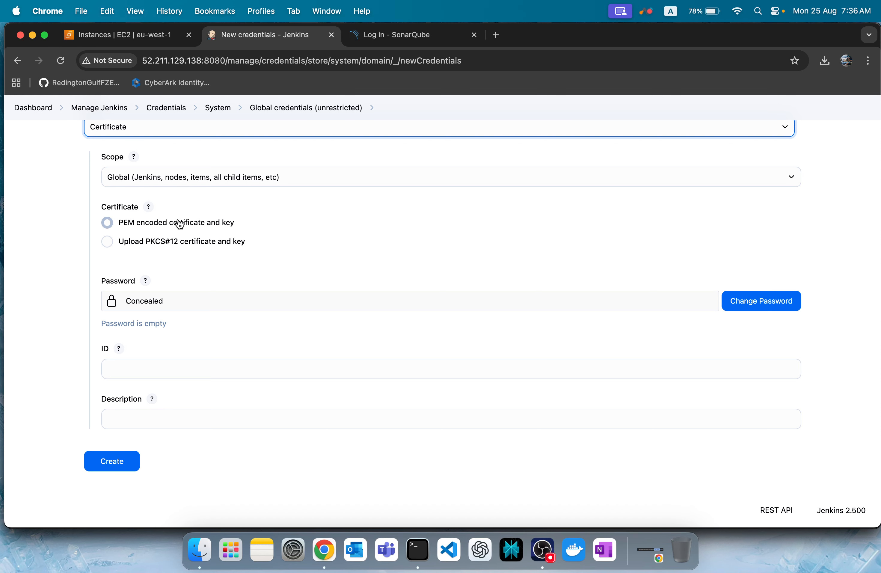
scroll(177, 223, "up", 5)
Step: Review the credential kinds once more, leave the form without creating anything, and open the System store's Global credentials (unrestricted) list
left_click(160, 220)
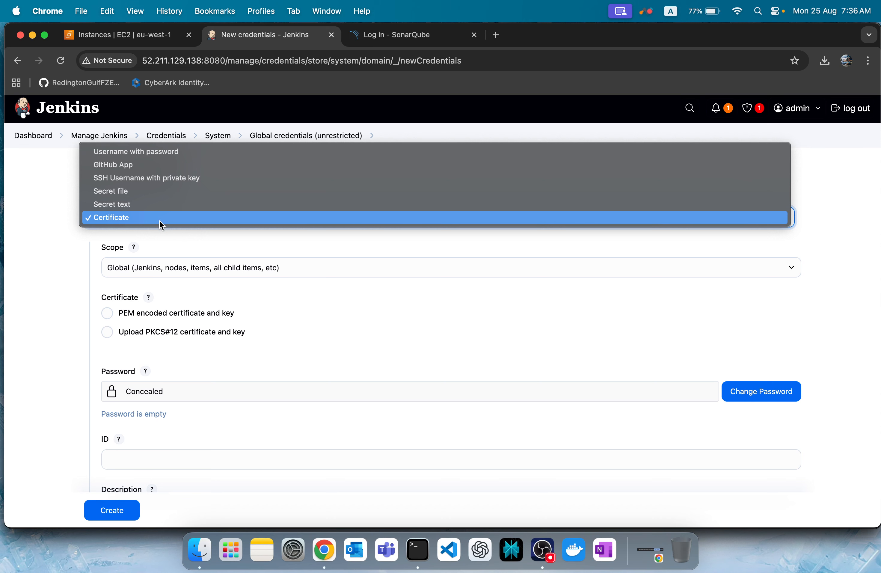
left_click(118, 151)
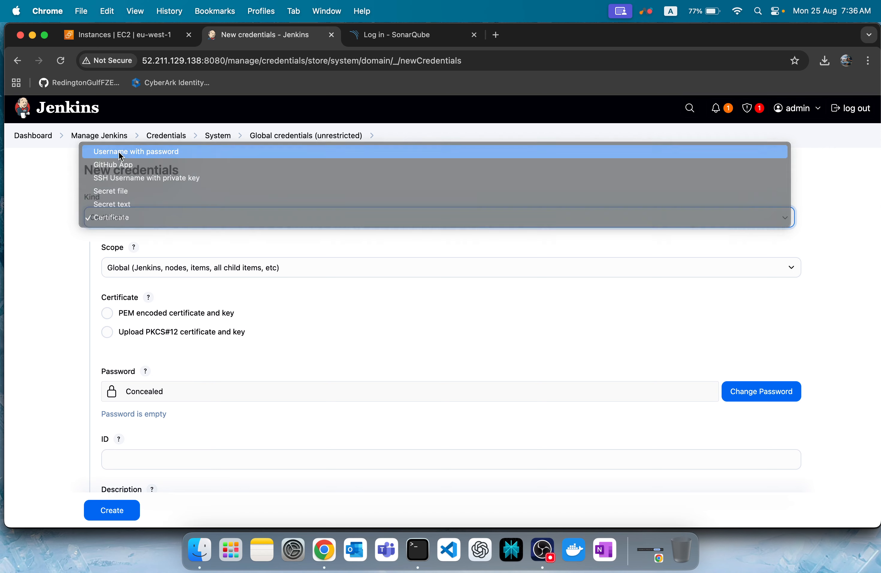
left_click(218, 135)
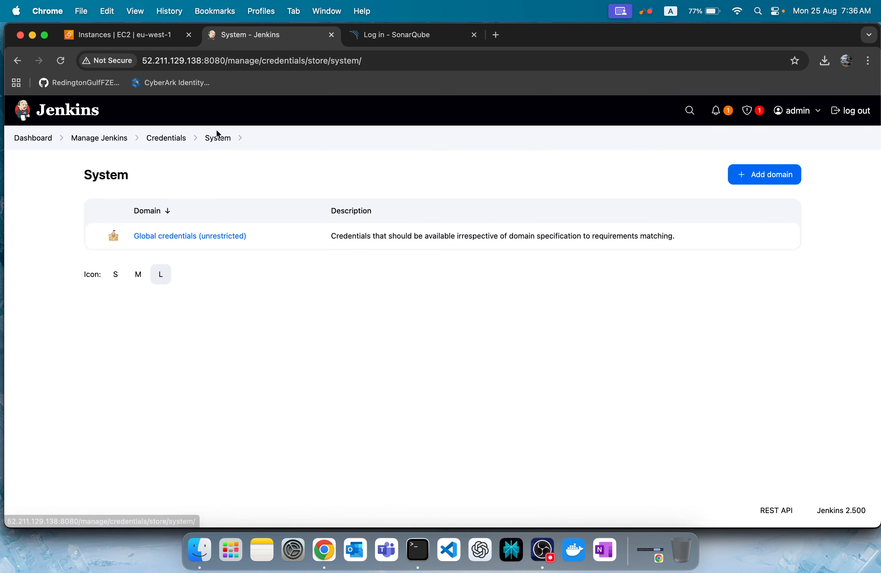
left_click(221, 237)
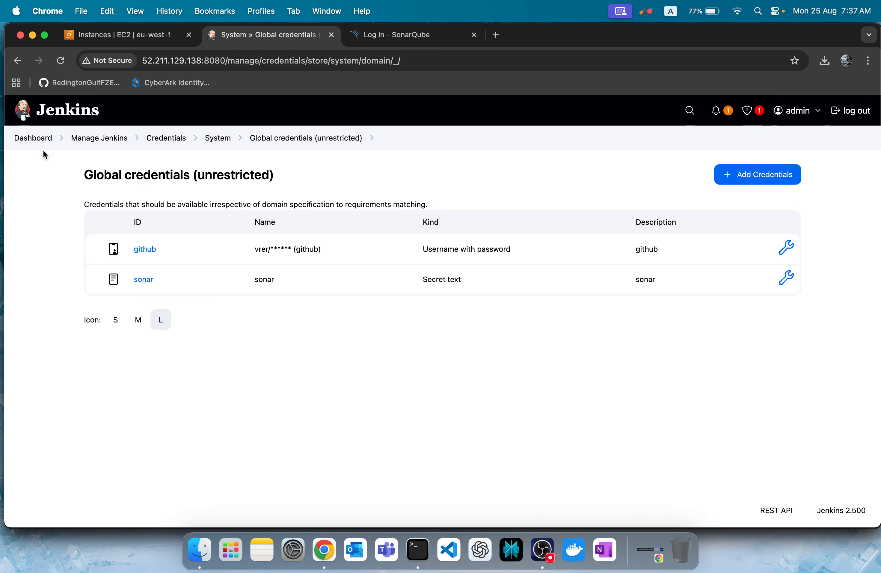
Step: Open the configuration of the test job from the dashboard and go to its Git repository settings
left_click(34, 139)
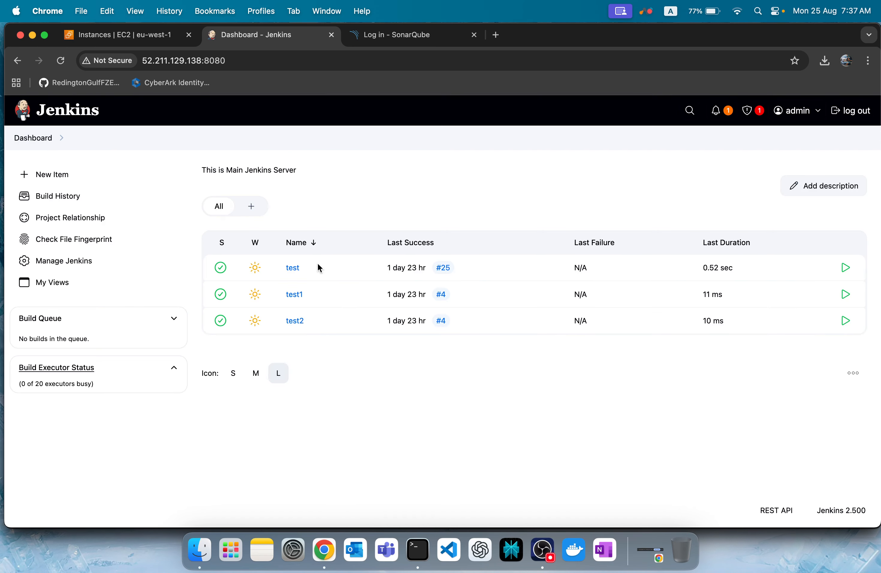
left_click(295, 268)
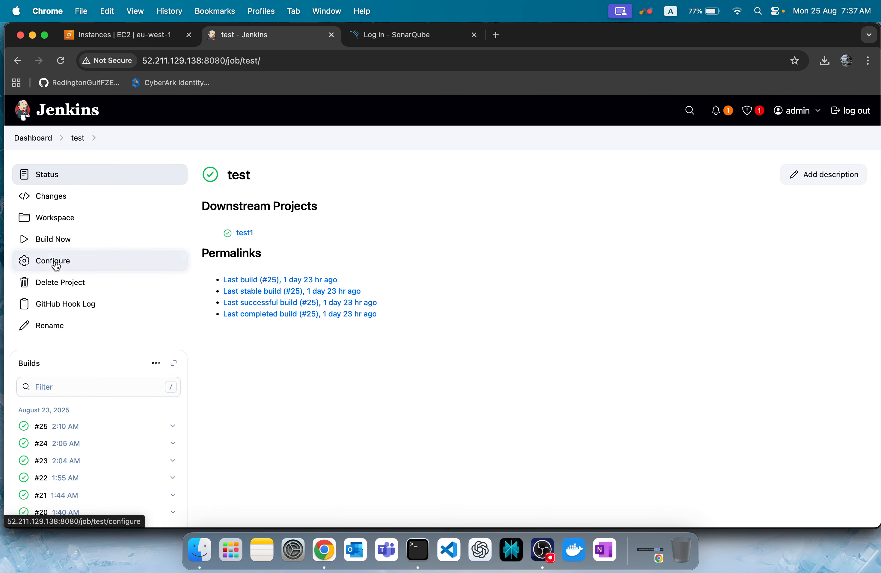
left_click(59, 260)
scroll(411, 359, "down", 3)
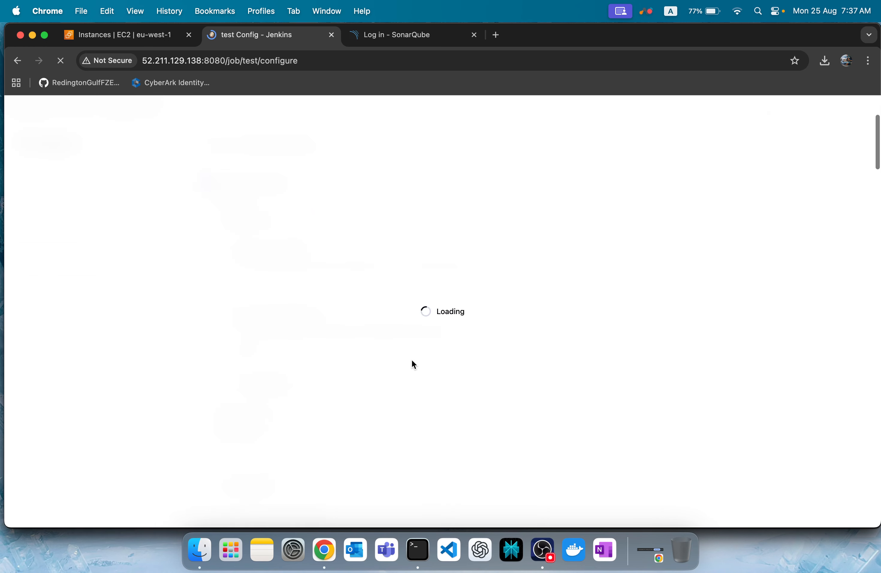
scroll(411, 359, "down", 4)
scroll(412, 360, "down", 9)
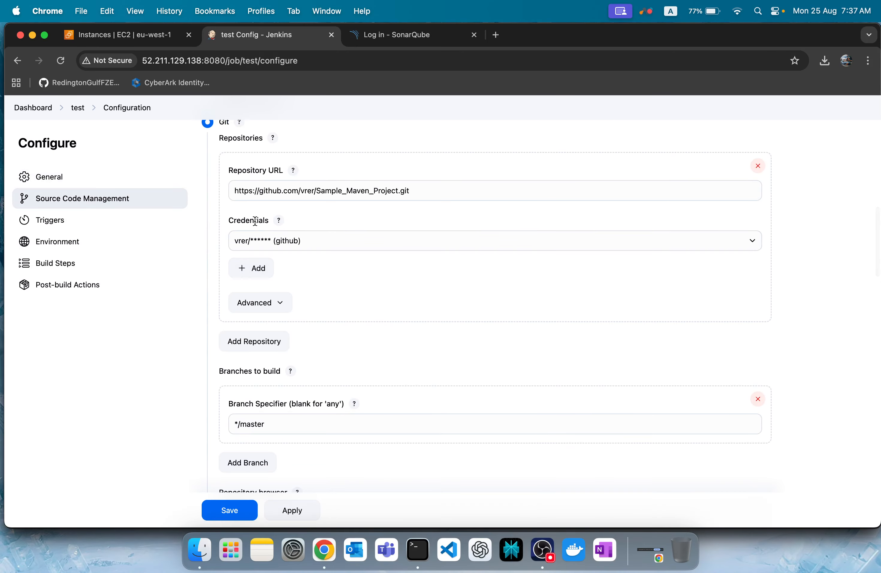
Step: Review the Git repository's credential choices, open the form for adding a Jenkins credential from the job, and cancel it
left_click(414, 240)
left_click(275, 240)
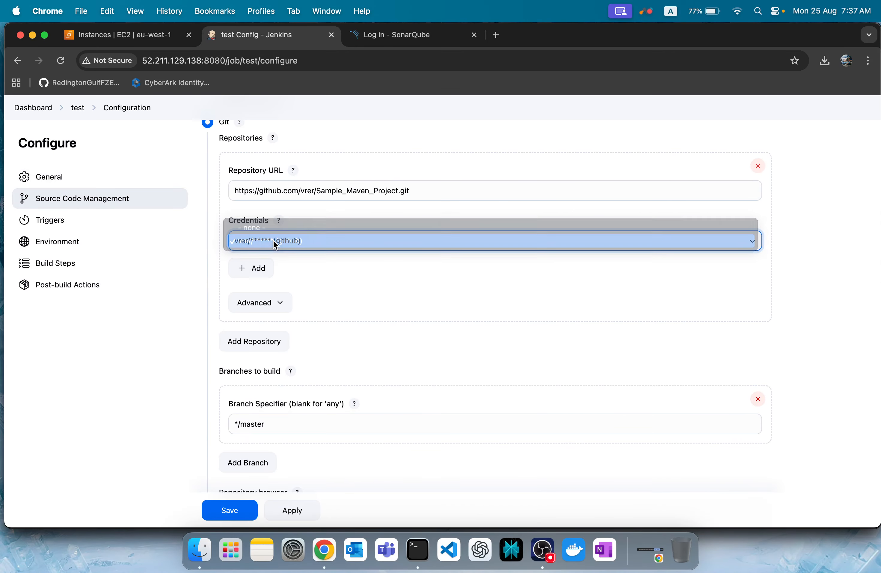
left_click(267, 272)
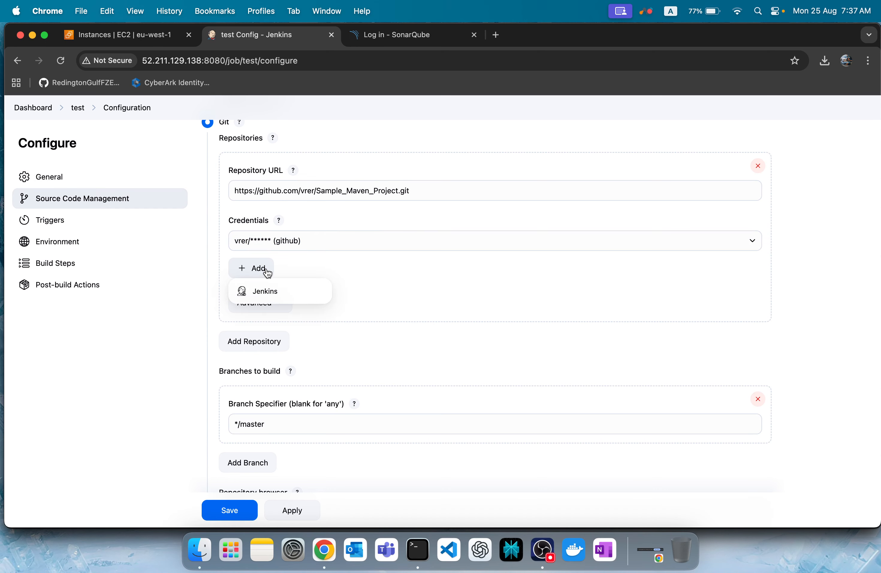
left_click(272, 291)
scroll(285, 328, "down", 5)
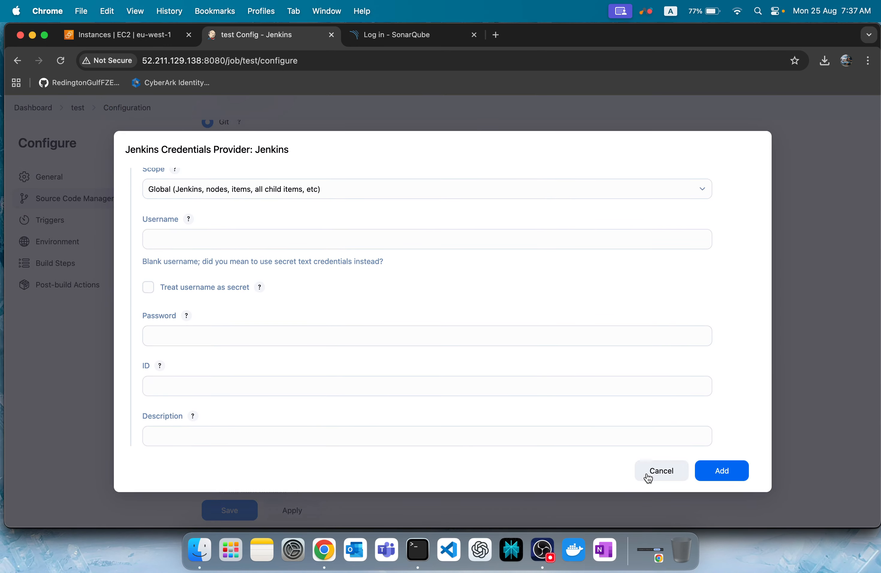
left_click(648, 477)
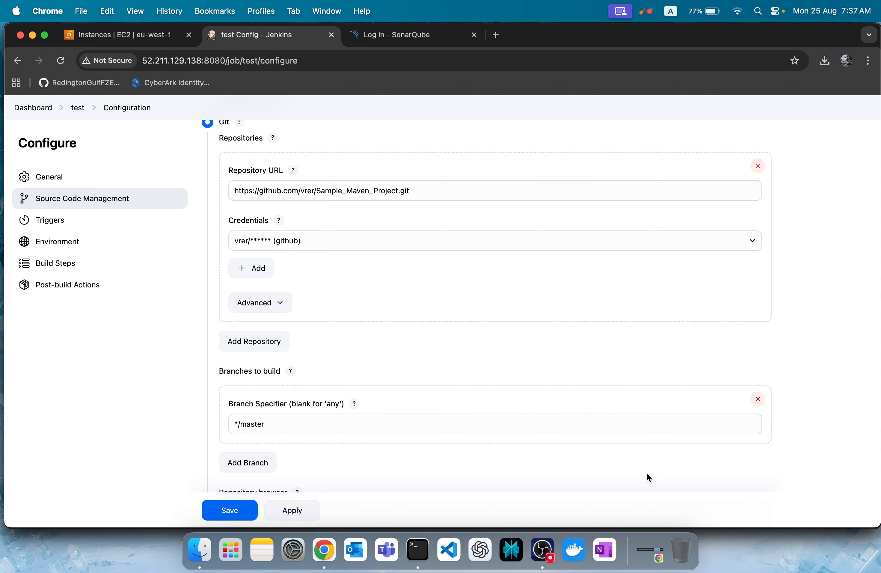
Step: Leave the test job's configuration without saving and open the Manage Jenkins page from the dashboard
left_click(77, 109)
left_click(465, 226)
left_click(32, 138)
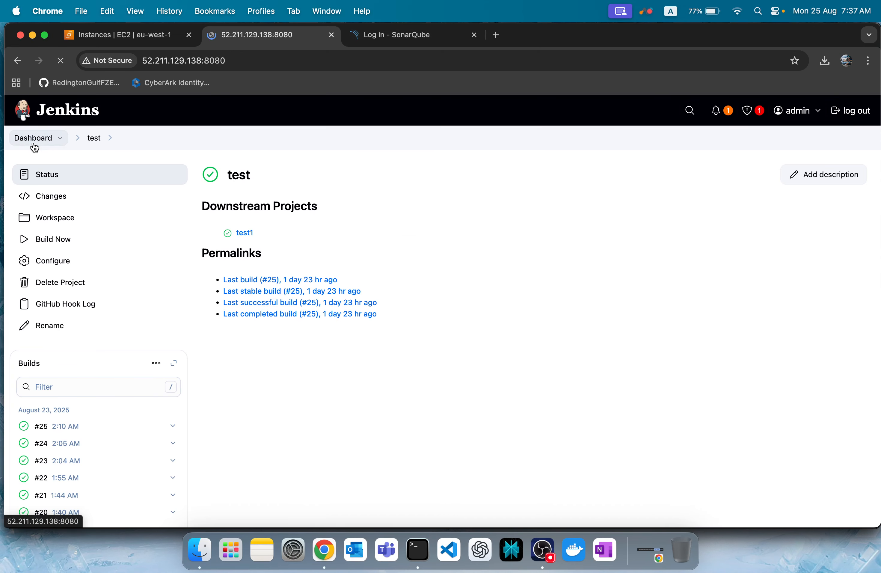
left_click(78, 261)
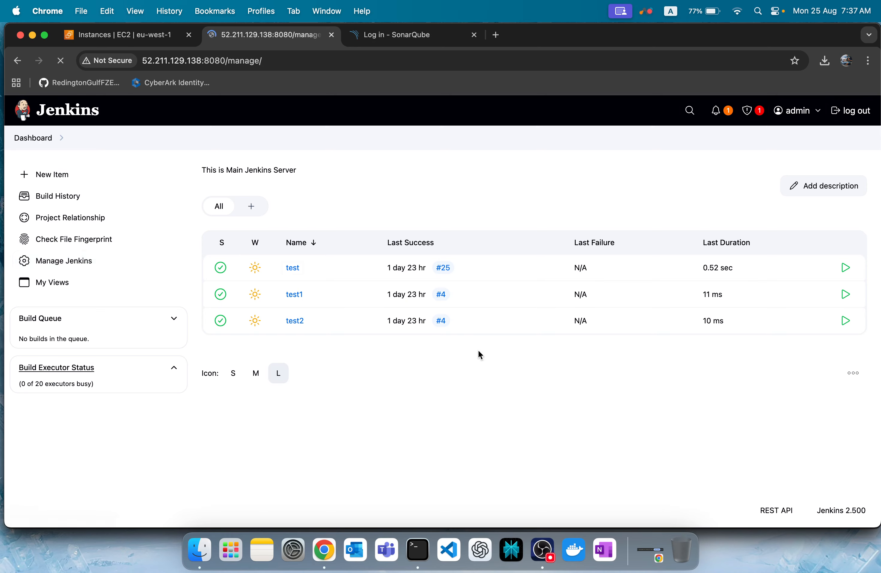
Step: Examine the Manage Jenkins sections from System Configuration through Security, Status Information and Troubleshooting to Tools and Actions
scroll(478, 386, "down", 5)
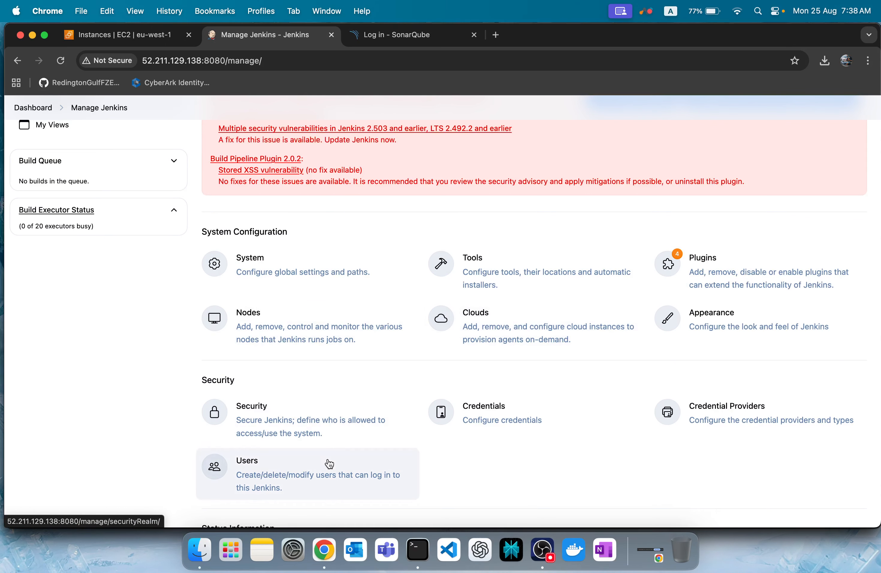
scroll(540, 386, "down", 4)
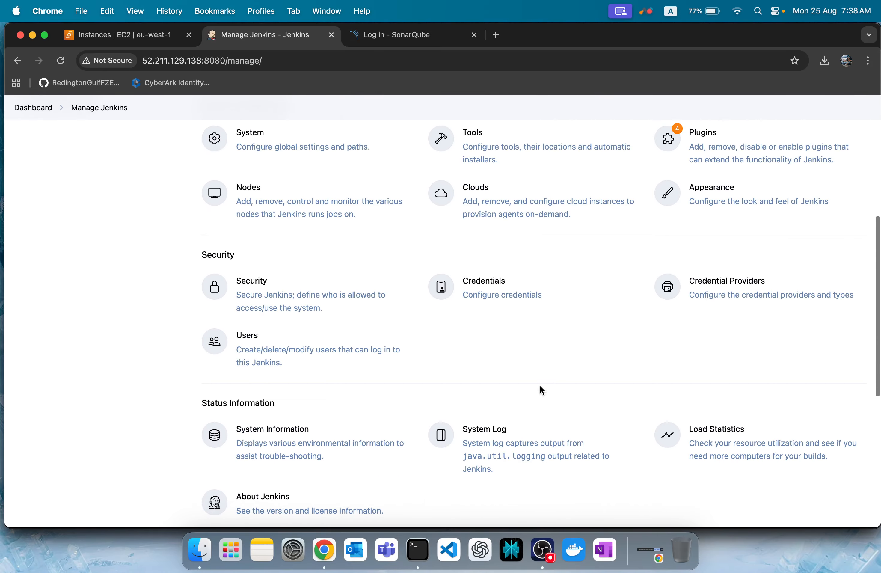
scroll(534, 400, "down", 3)
scroll(536, 402, "down", 3)
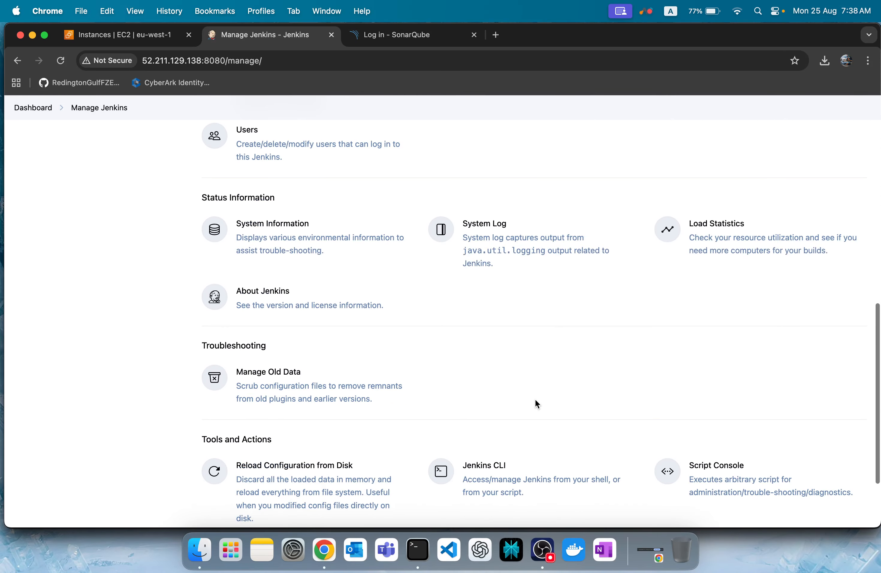
scroll(536, 404, "down", 3)
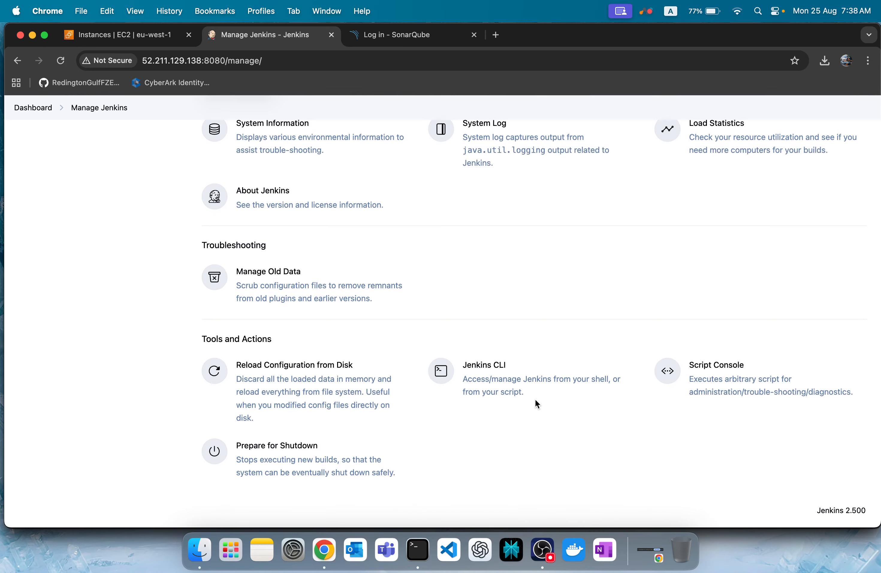
Step: Switch to the Terminal and change to the Jenkins home directory /var/lib/jenkins/
scroll(535, 399, "up", 3)
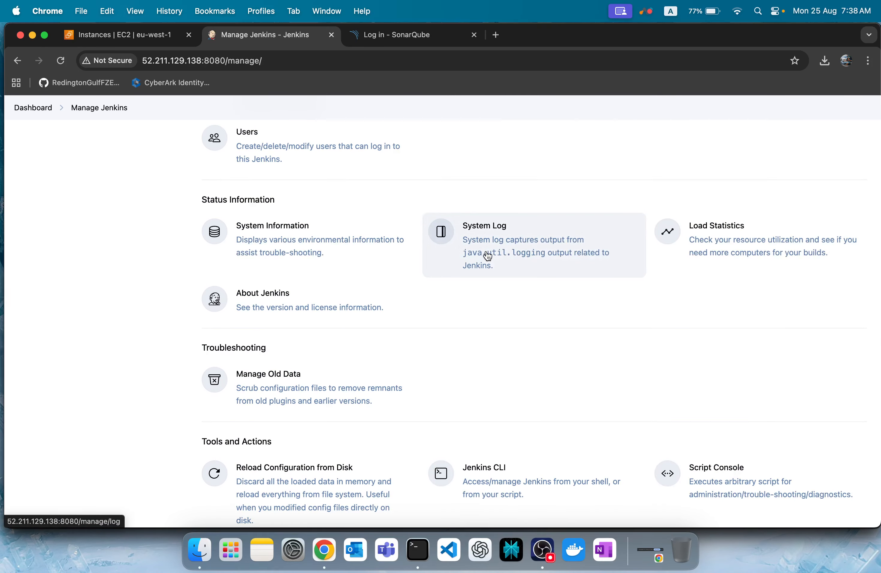
scroll(488, 256, "up", 1)
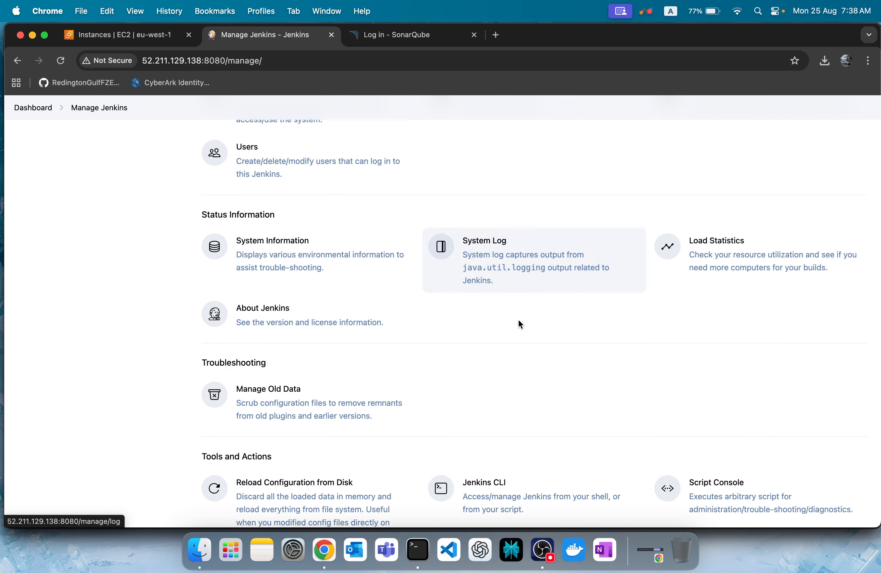
scroll(519, 320, "up", 6)
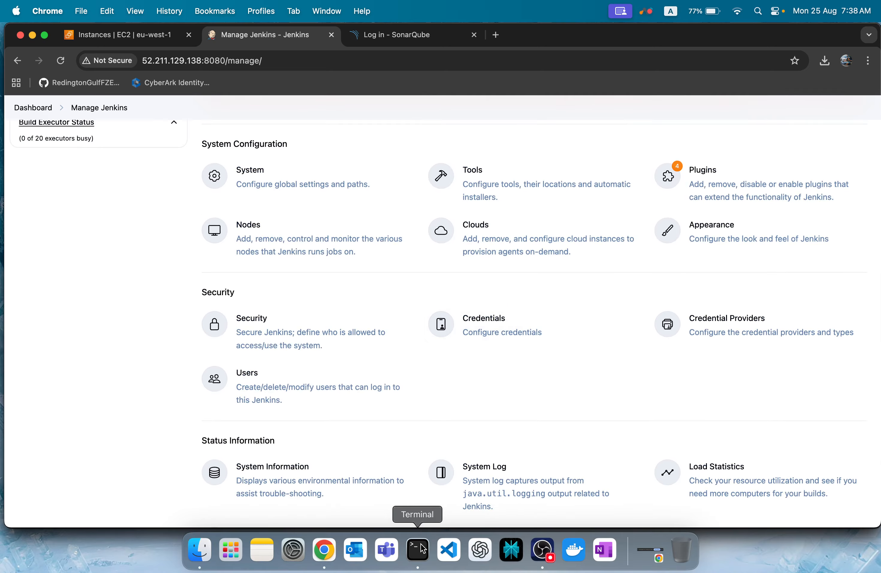
left_click(417, 550)
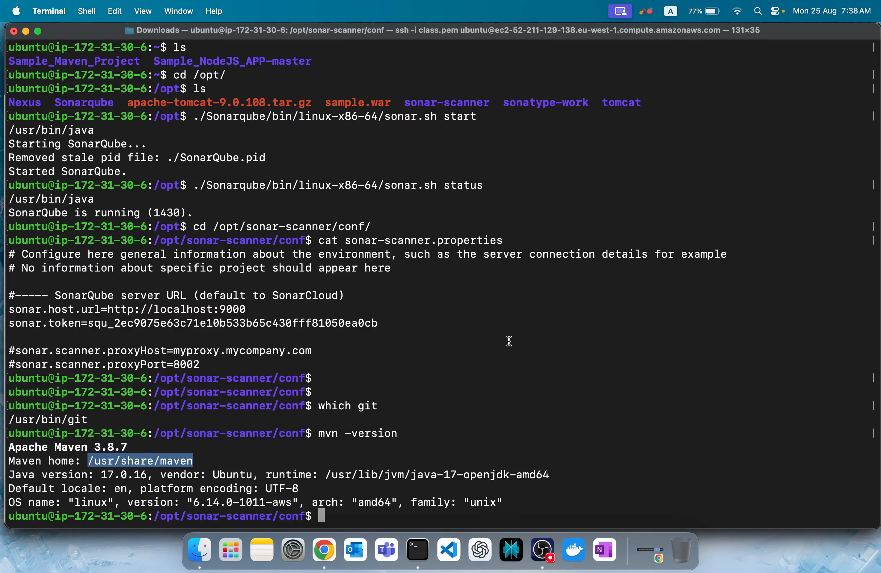
type("cd")
key("Return")
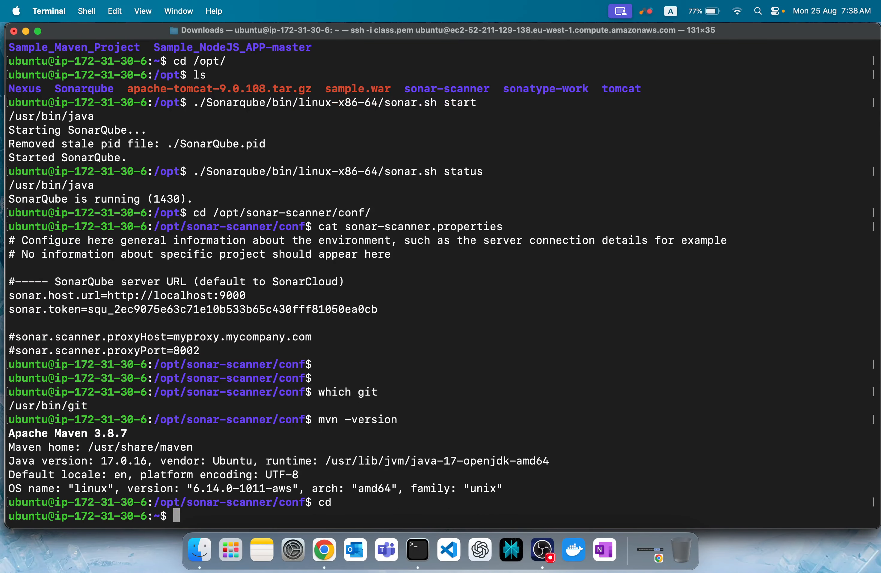
type("cd /var/li")
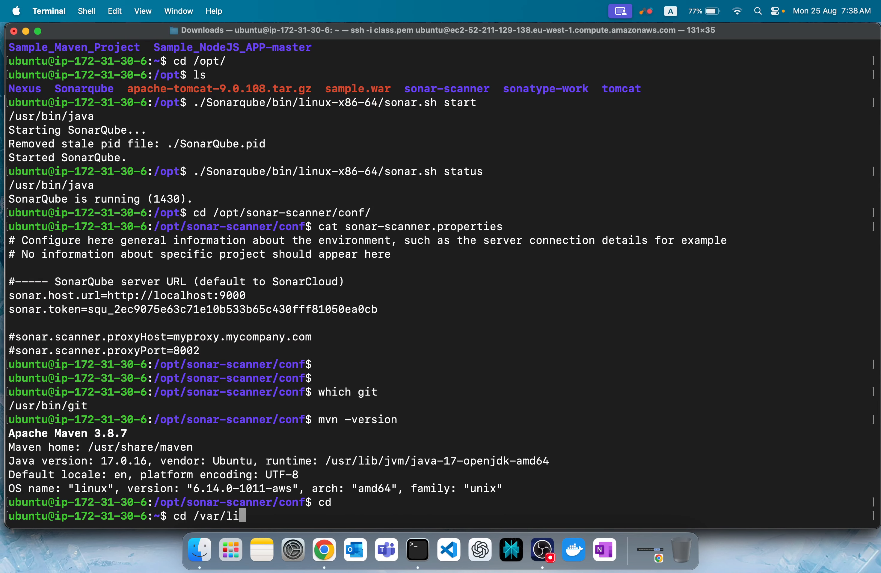
type("b/jenkins/")
key("Return")
Step: Switch to a root shell with sudo su and clear the terminal screen
type("syd")
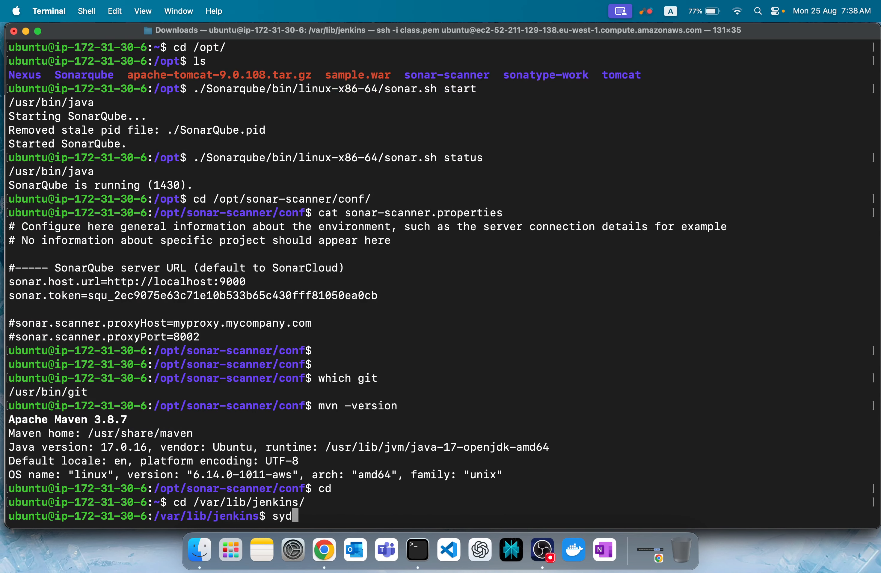
key("BackSpace")
key("BackSpace")
key("BackSpace")
type("sudo su")
key("Return")
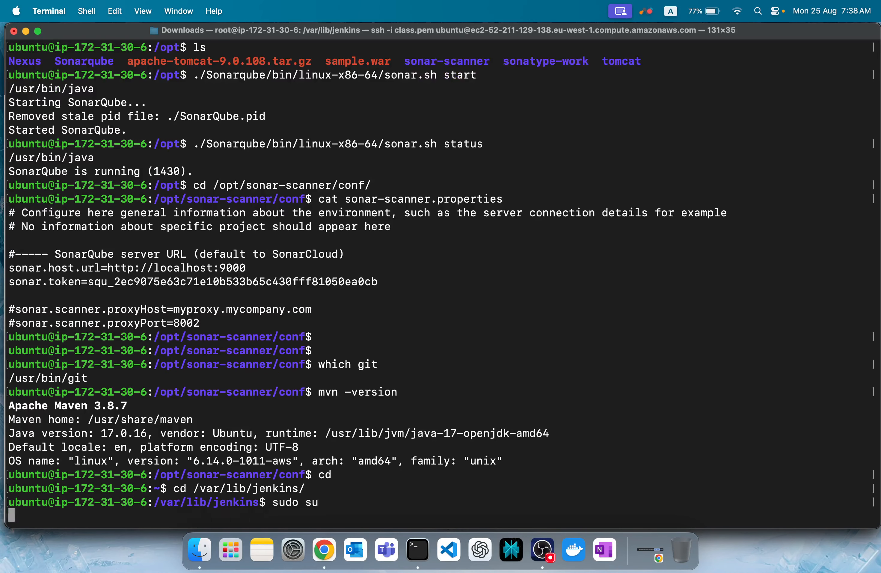
type("clear")
key("Return")
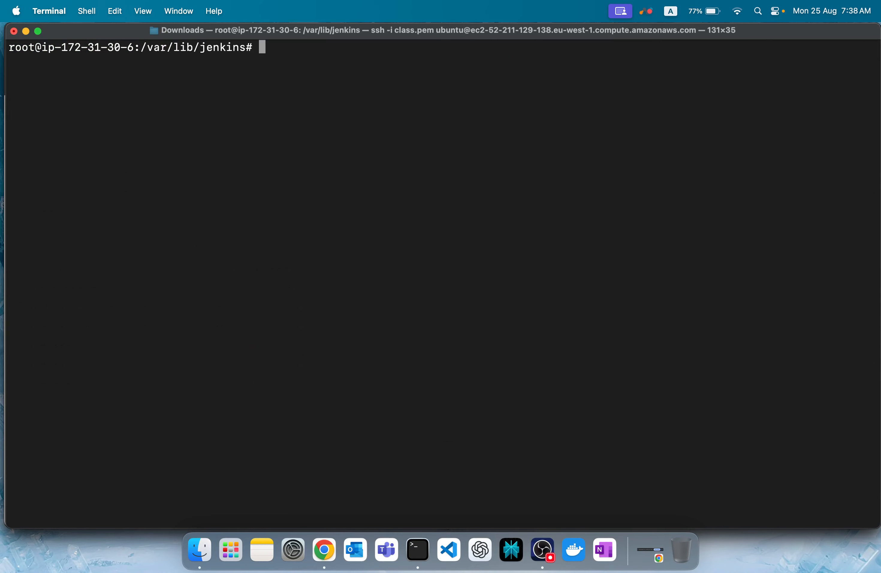
Step: List the Jenkins home directory, enter its jobs folder and list the jobs stored there
type("ls")
key("Return")
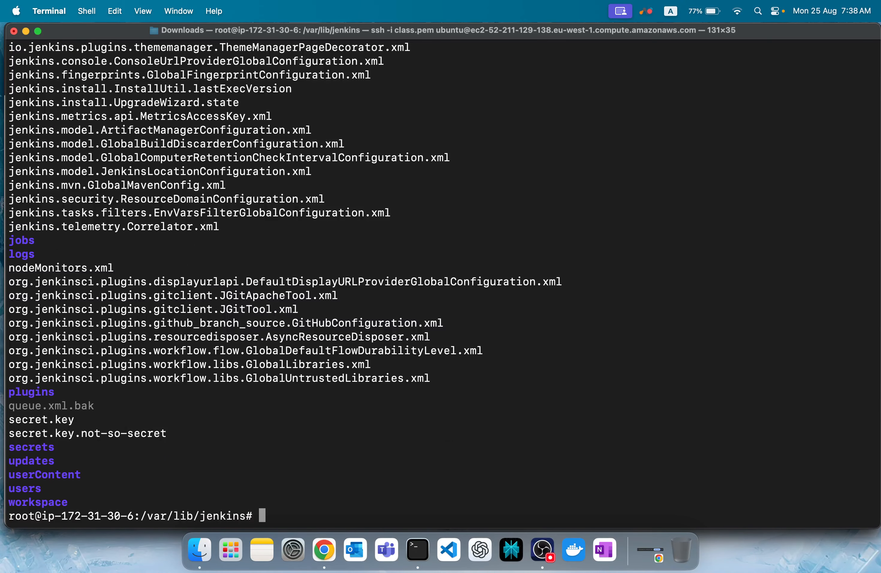
type("cd jobs/")
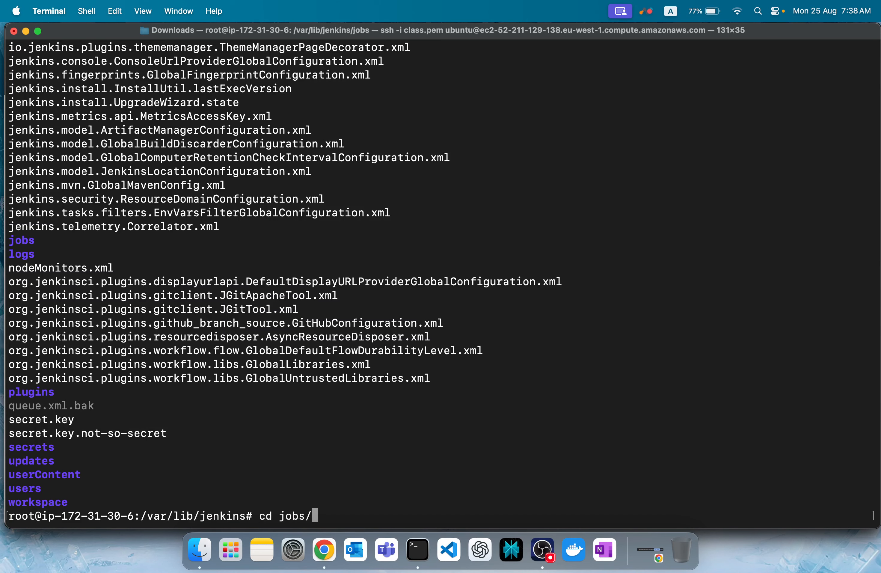
key("Return")
type("ls")
key("Return")
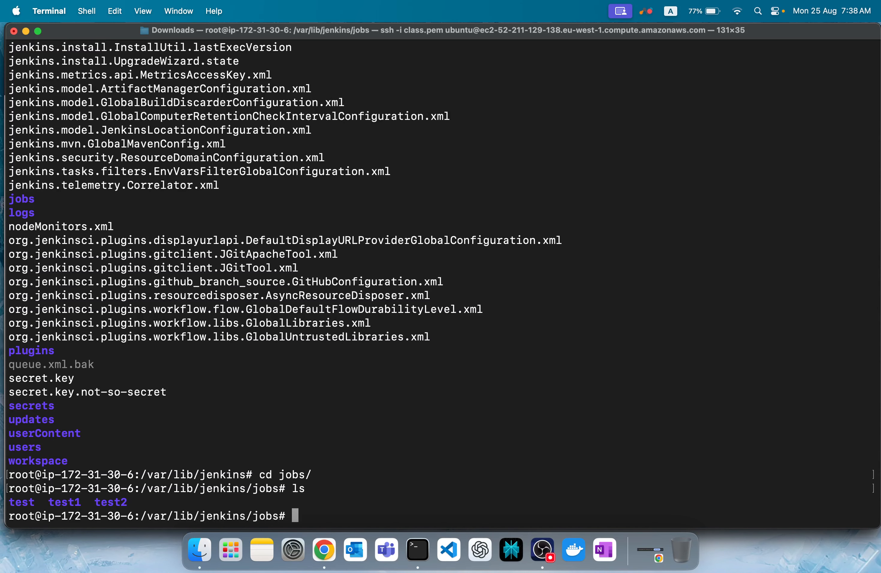
Step: Enter the test2 job folder, list its files, and list the contents of its builds subfolder
type("cd test2")
key("Return")
type("ls")
key("Return")
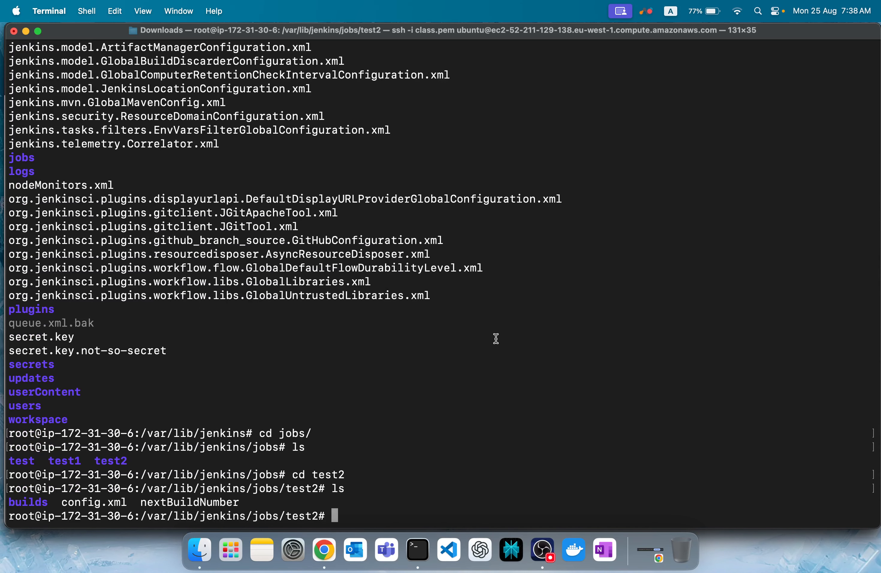
type("cd b")
key("Tab")
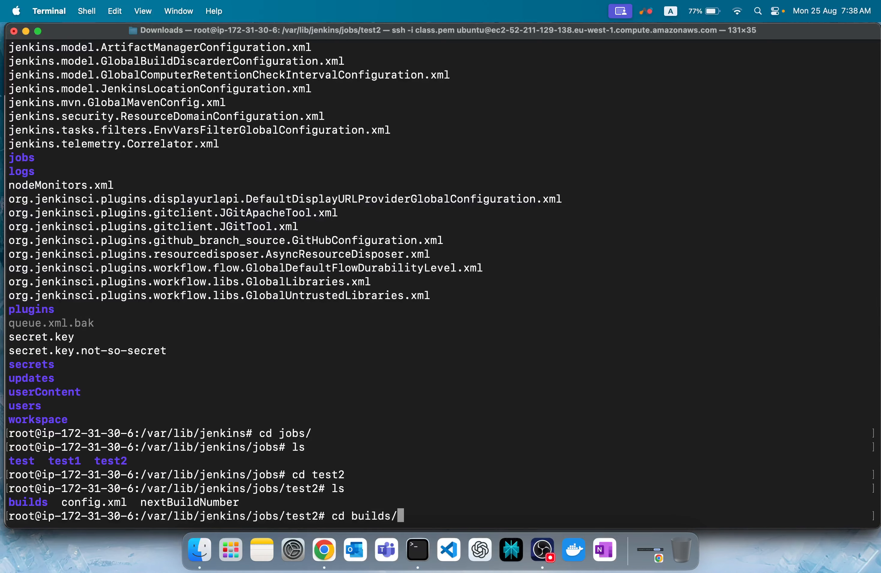
key("Return")
type("ls")
key("Return")
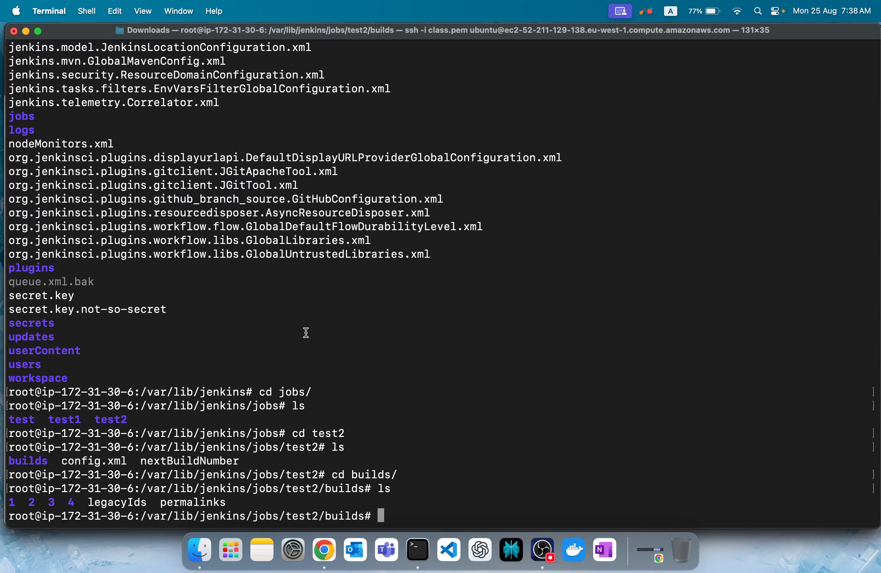
Step: Go from the builds folder back to jobs, change to the ../workspace/ directory and list its contents
type("cd ../..")
type("/")
key("Return")
type("cd ../w")
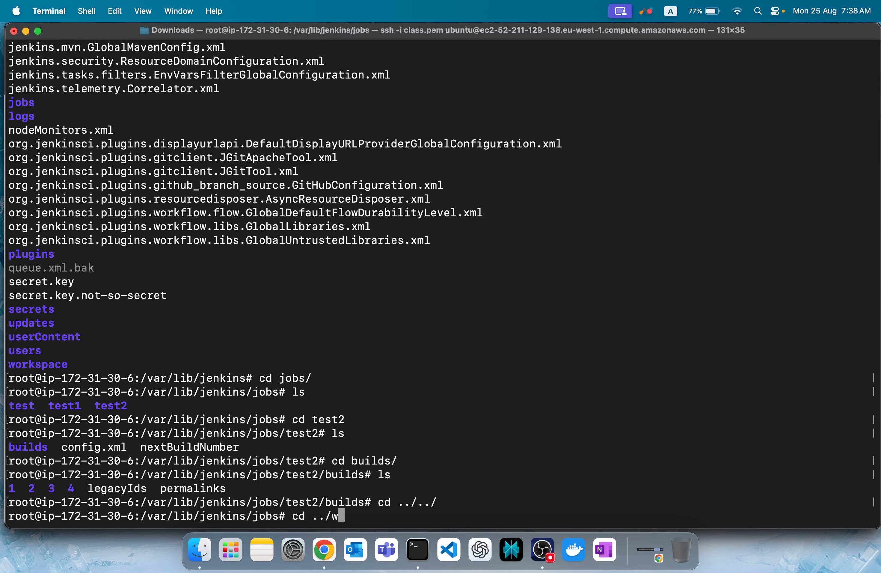
key("Tab")
key("Return")
type("ls")
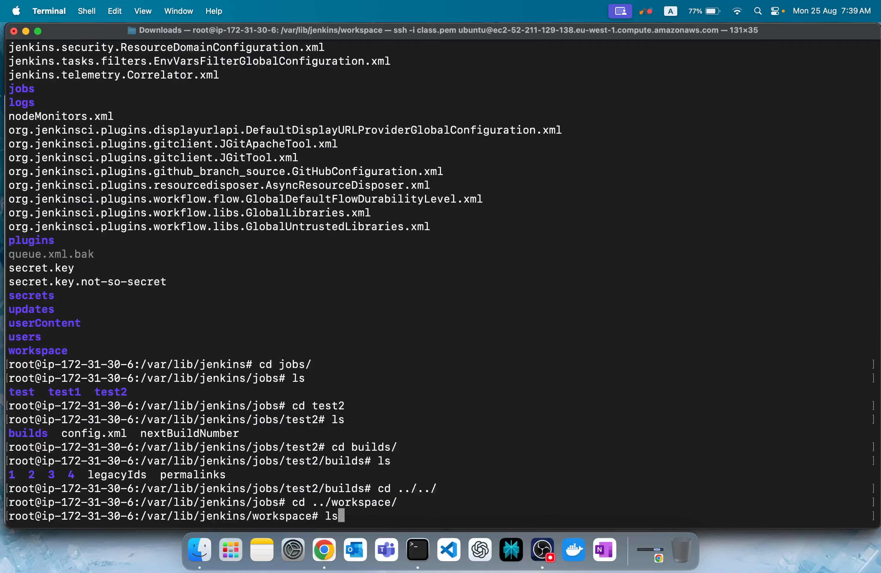
key("Return")
Step: Enter the test2 workspace folder and list its contents
type("cd test")
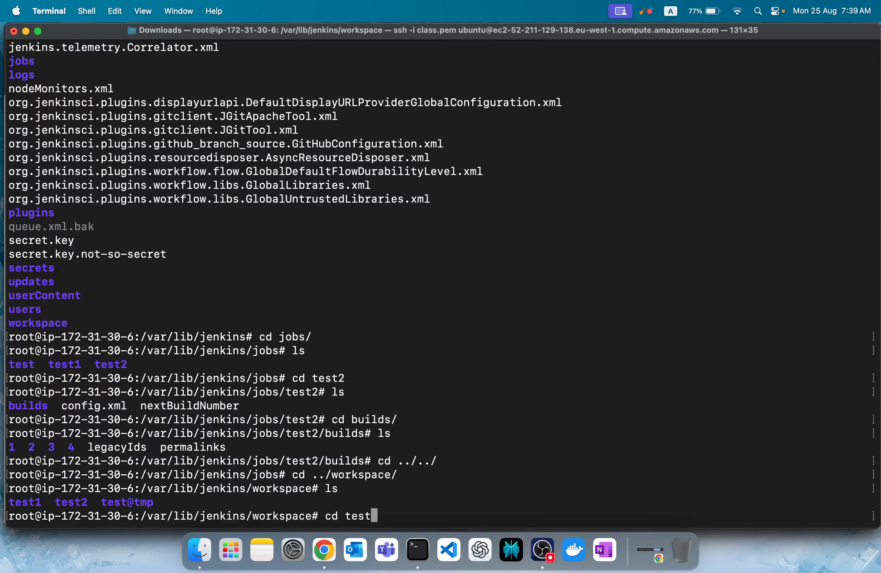
type("2")
key("Tab")
key("Return")
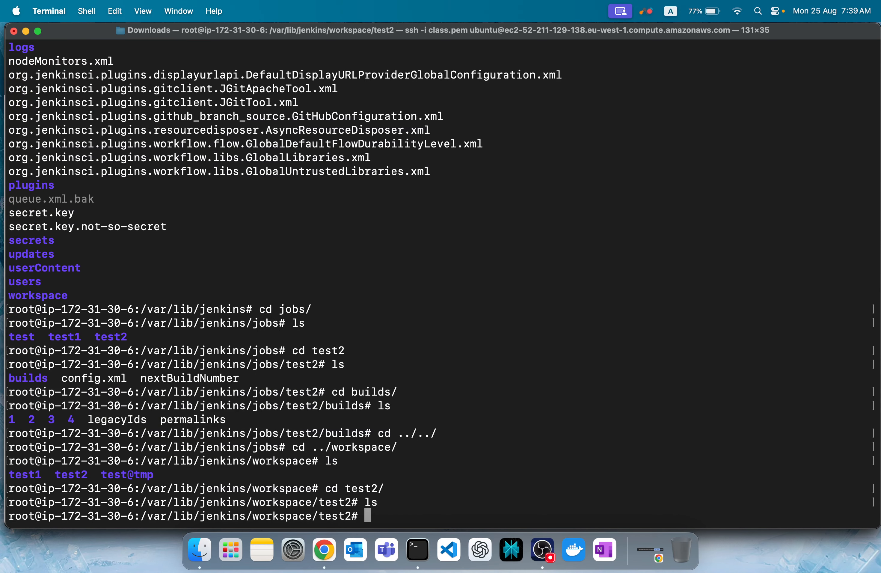
Step: Move back up two levels to the Jenkins home directory and list its contents again
type("cd ..")
key("Return")
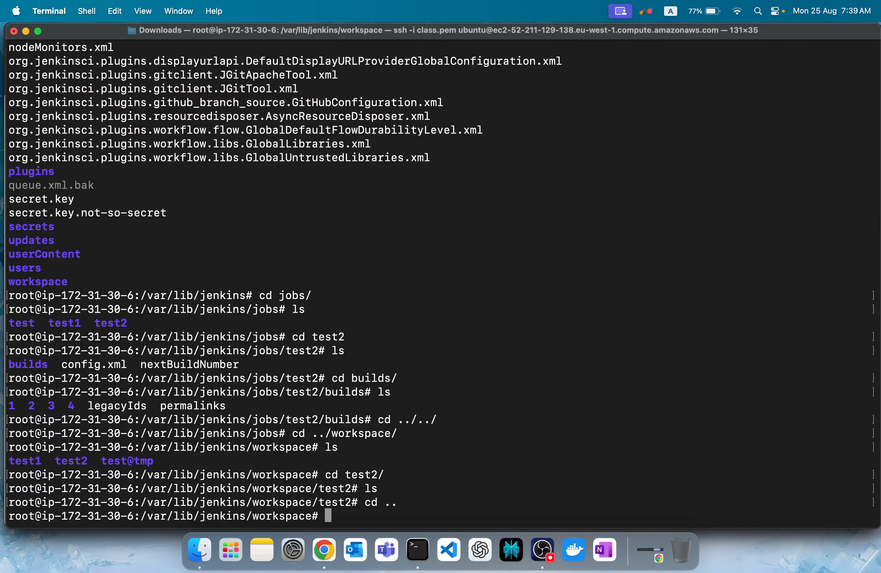
type("cd ..")
key("Return")
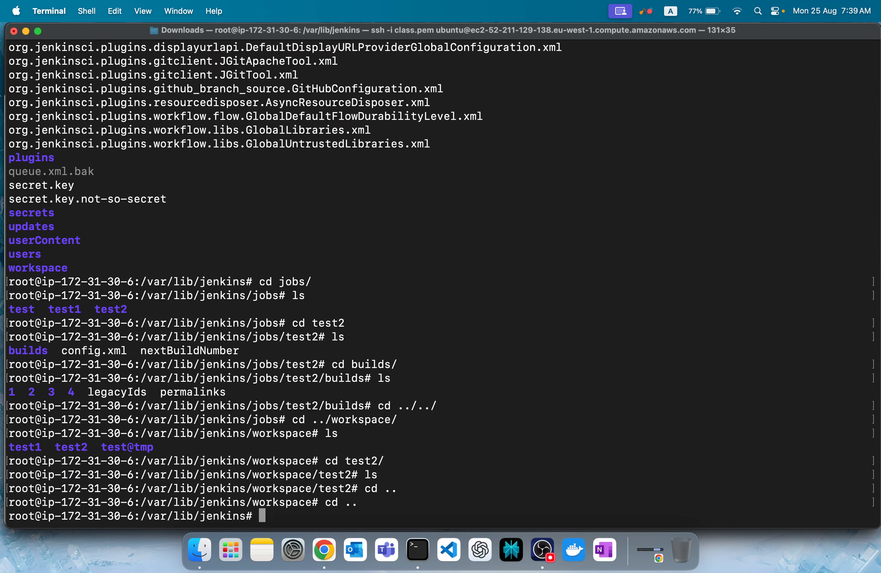
type("ls")
key("Return")
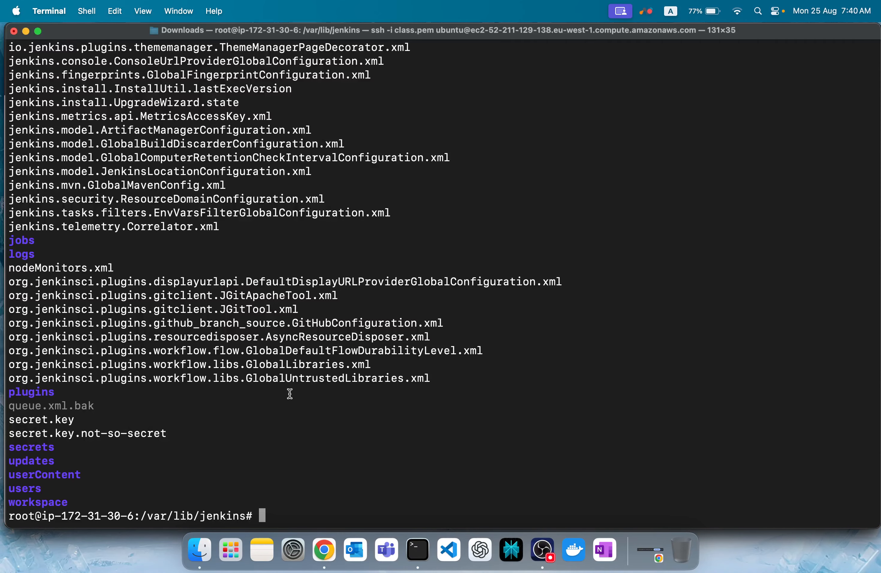
Step: Move up to /var/lib, list its contents and highlight the jenkins directory
type("cd ..\\ls")
key("Return")
type("cd ..")
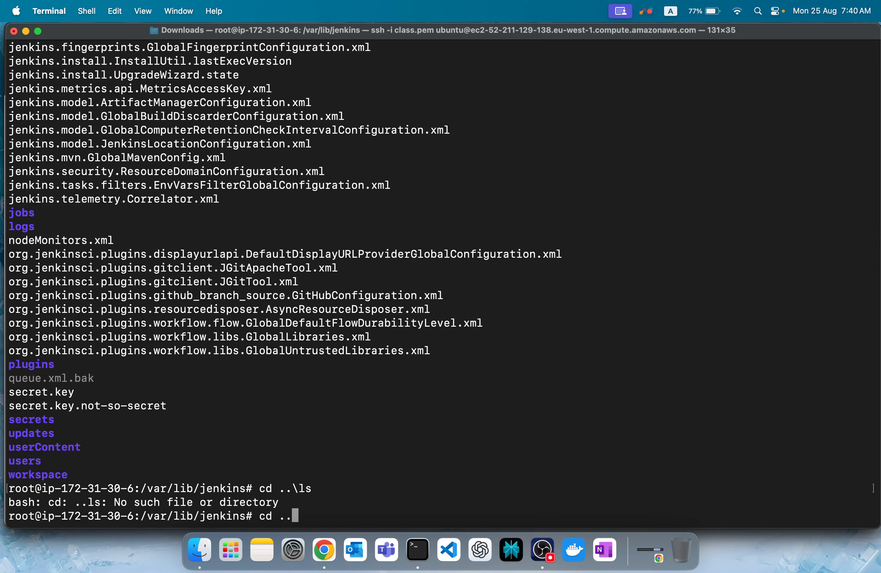
key("Return")
type("ls")
key("Return")
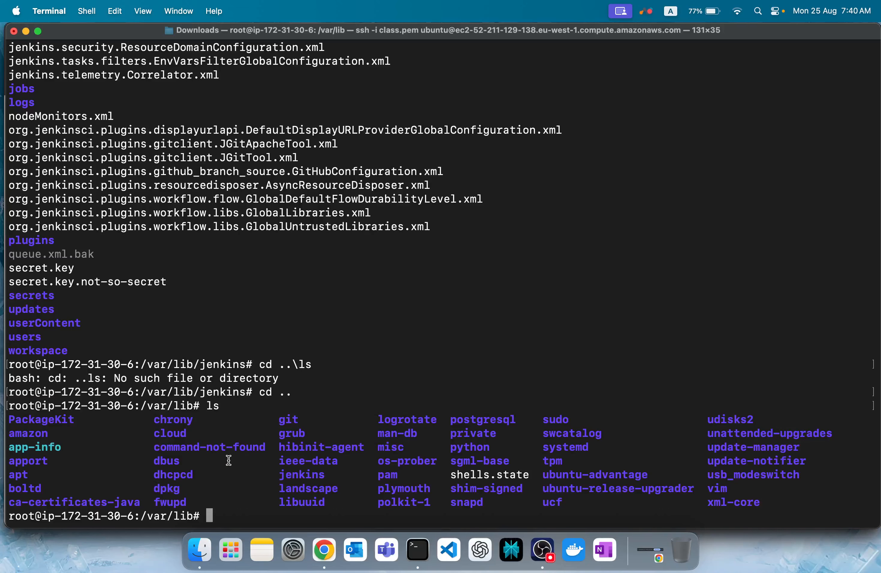
double_click(299, 478)
left_click(356, 456)
Step: Switch back to Jenkins in Chrome and search the available plugins for "thin"
left_click(329, 548)
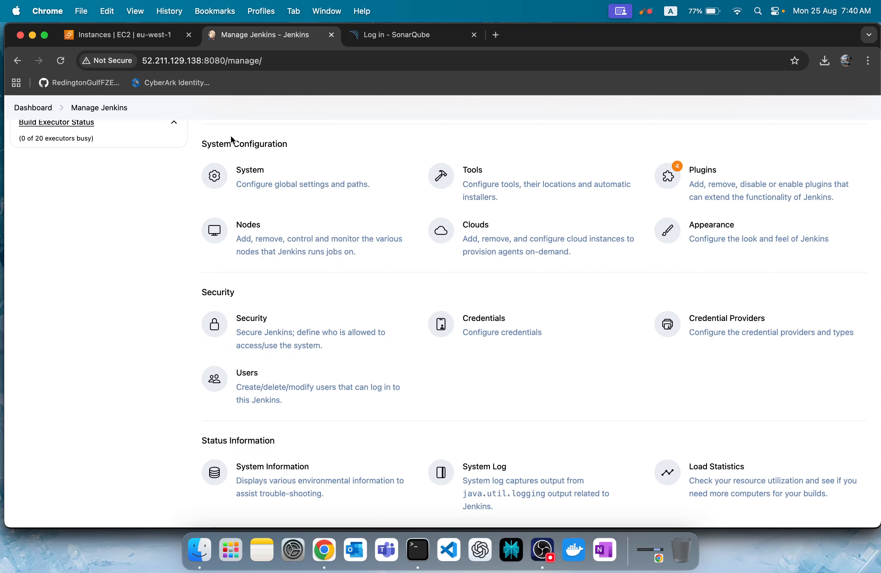
left_click(701, 188)
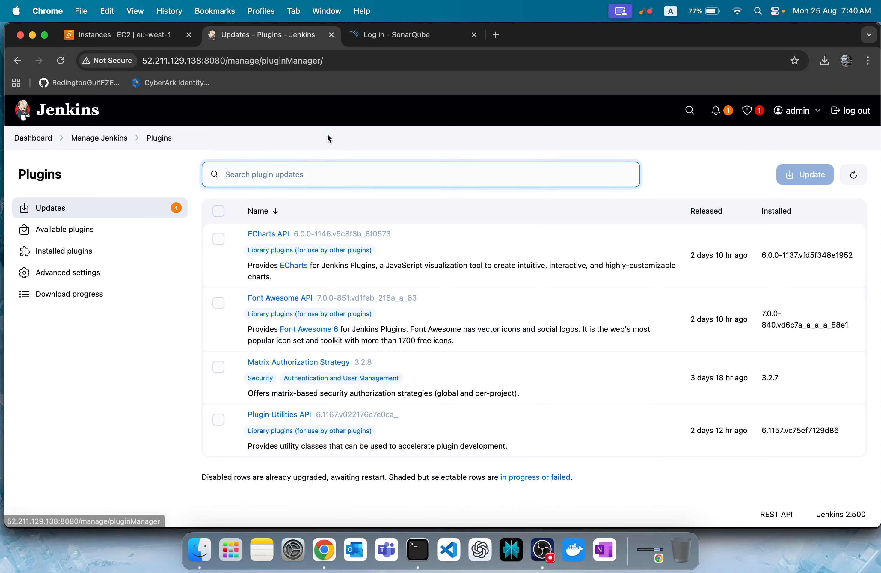
left_click(85, 230)
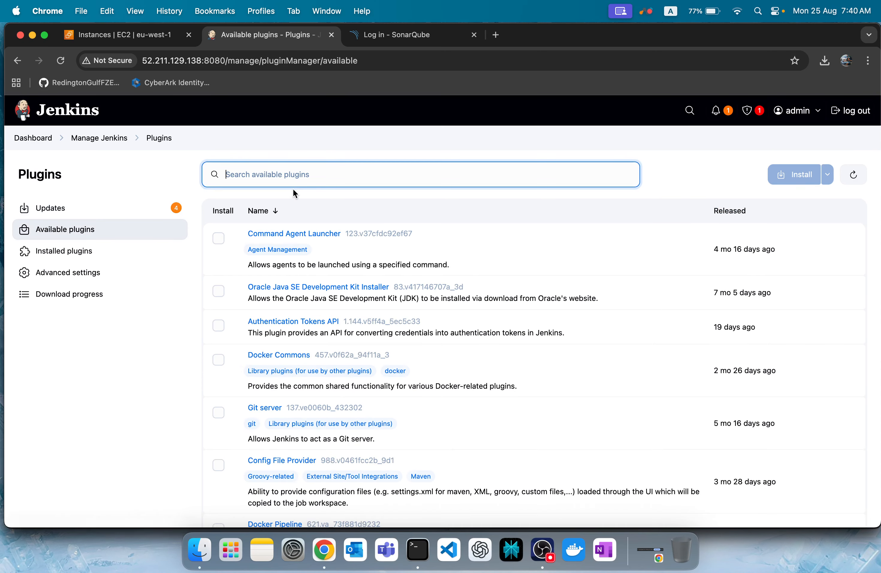
type("thin")
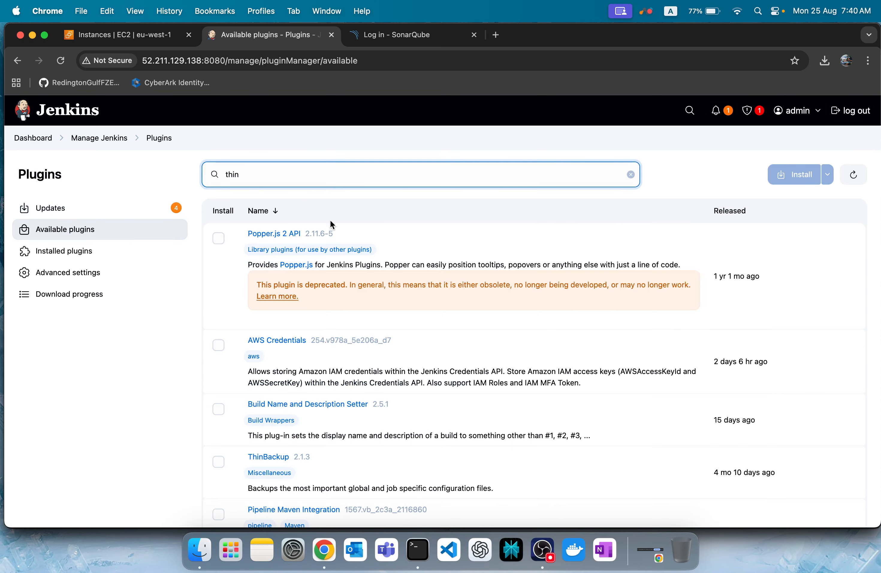
Step: Select the ThinBackup plugin, highlight its description and install it
scroll(295, 326, "down", 3)
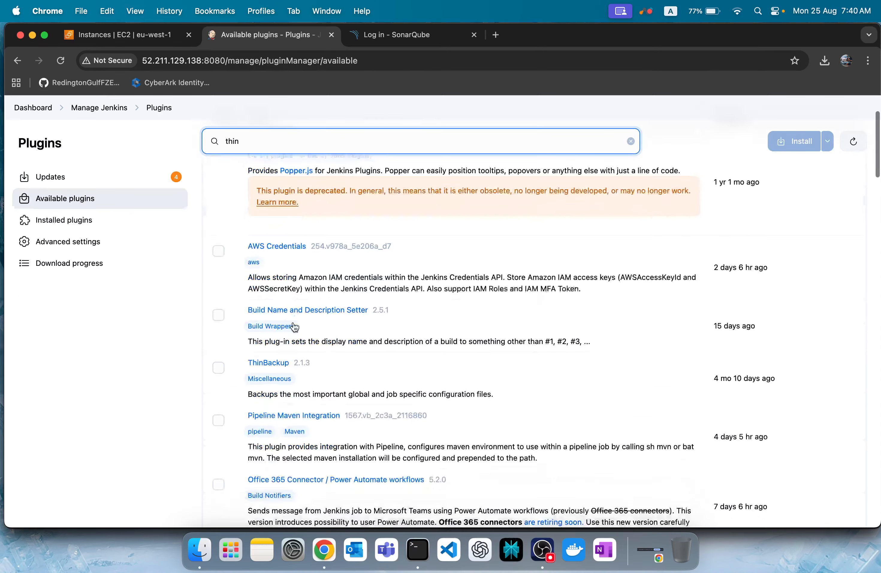
left_click(233, 362)
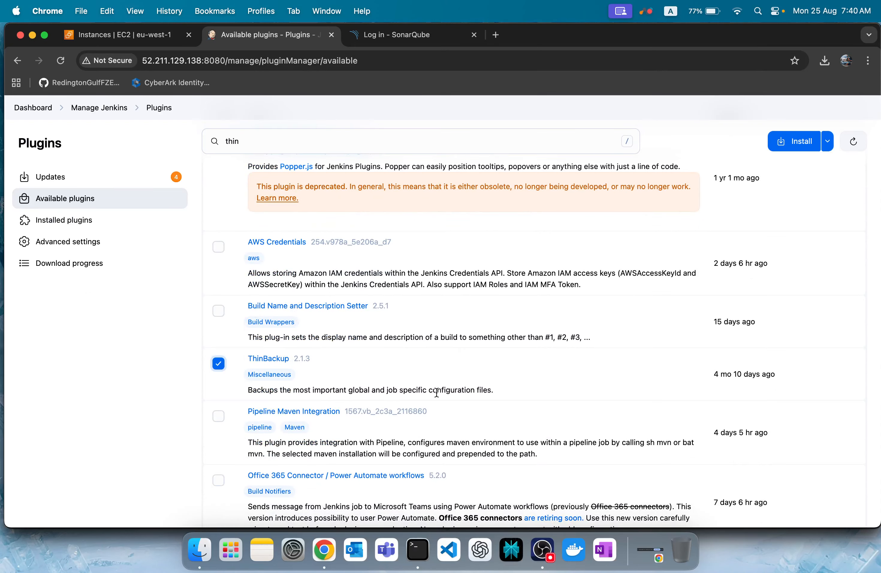
left_click_drag(278, 392, 481, 390)
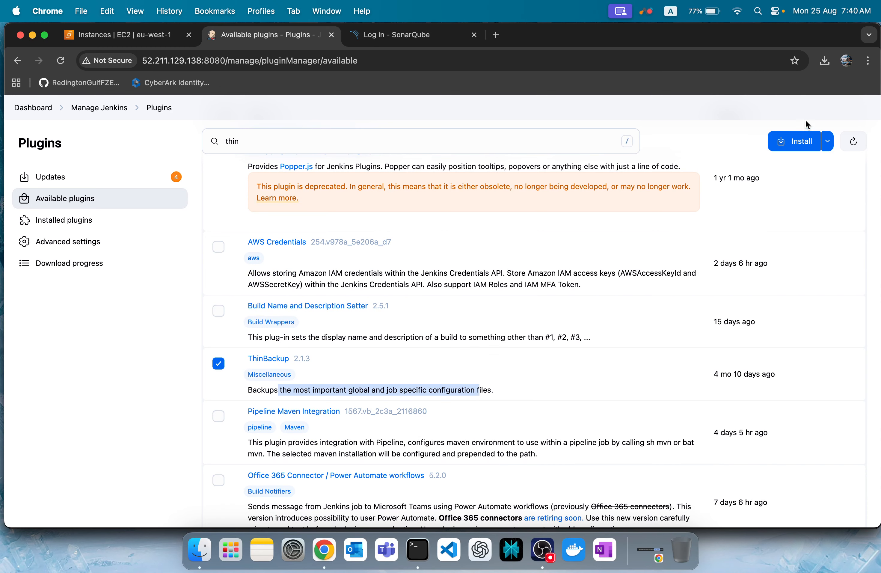
left_click(794, 141)
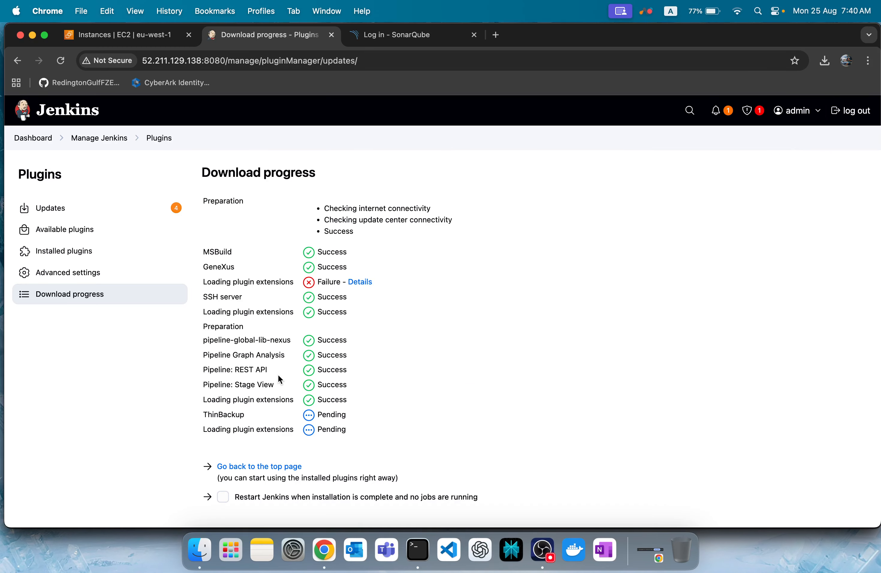
Step: Check the plugin download progress and return to the Jenkins dashboard
left_click(160, 144)
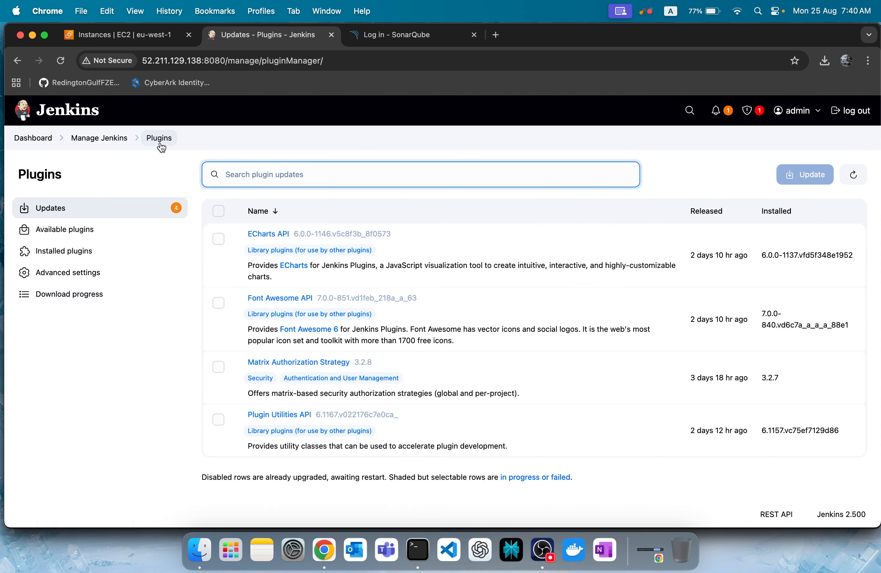
left_click(81, 304)
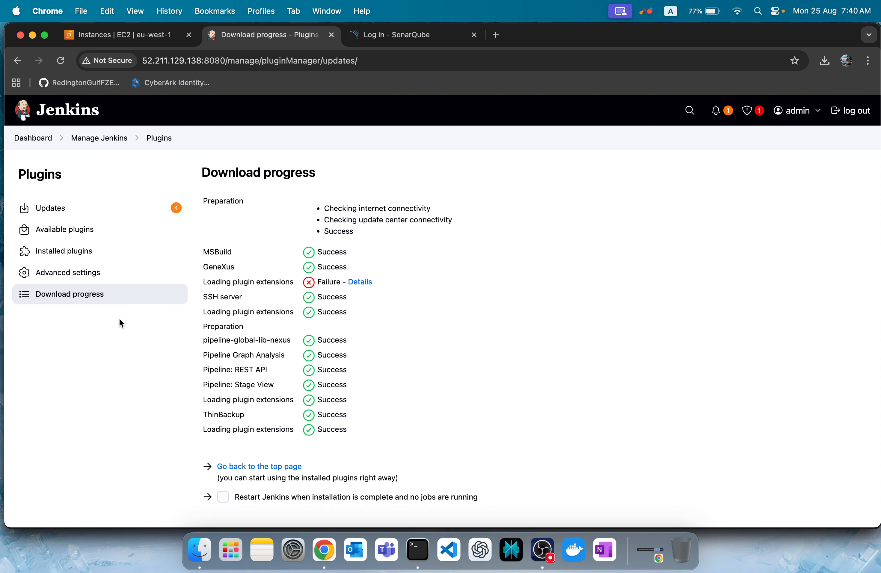
left_click(23, 140)
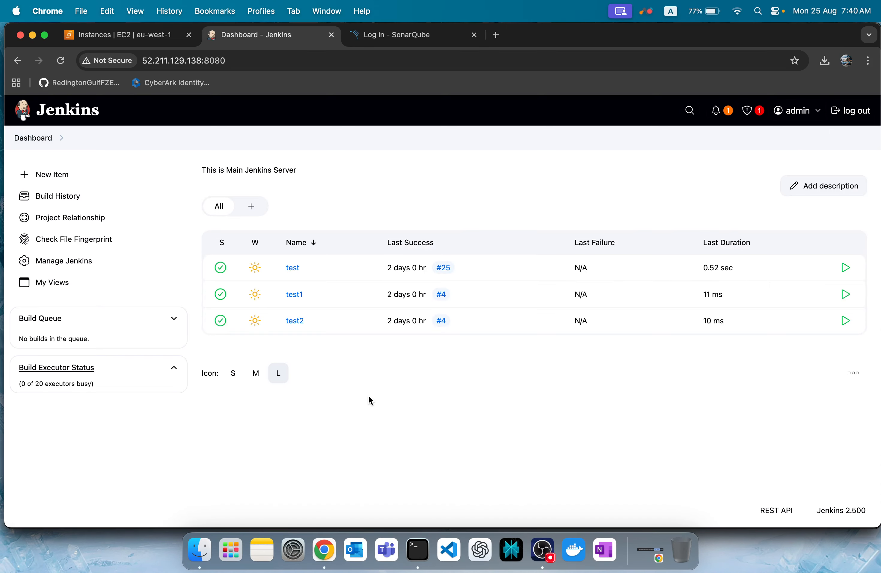
Step: Switch to Terminal, enter the jenkins directory under /var/lib and list its contents
left_click(417, 561)
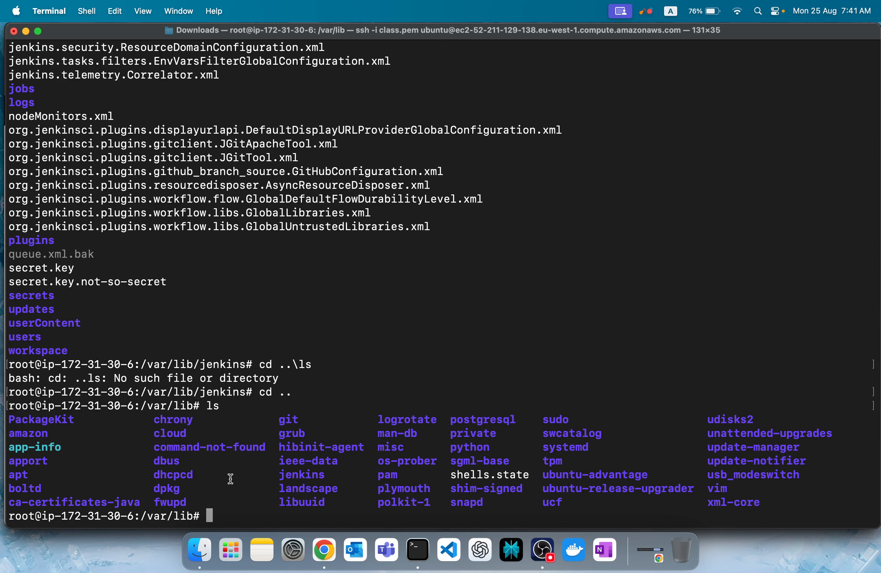
type("cd je")
key("Tab")
key("Return")
type("ls")
key("Return")
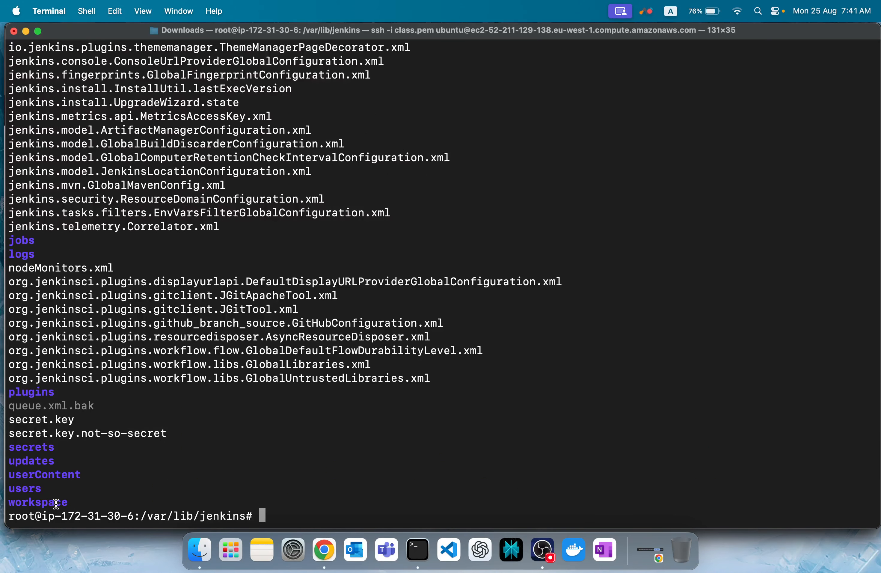
Step: Highlight the users, workspace, secrets, plugins, logs and jobs directories in the listing, and return to the root user's home directory
double_click(27, 490)
double_click(40, 502)
double_click(39, 447)
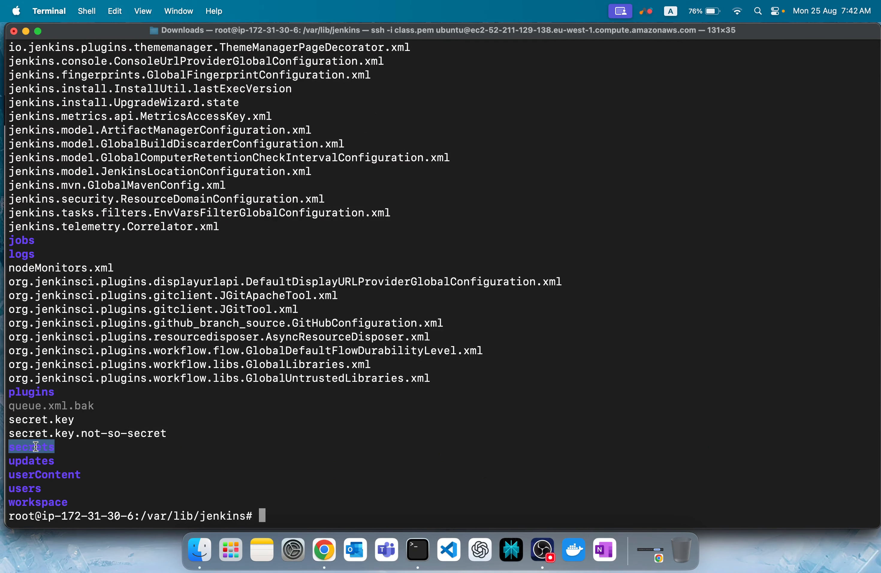
double_click(18, 390)
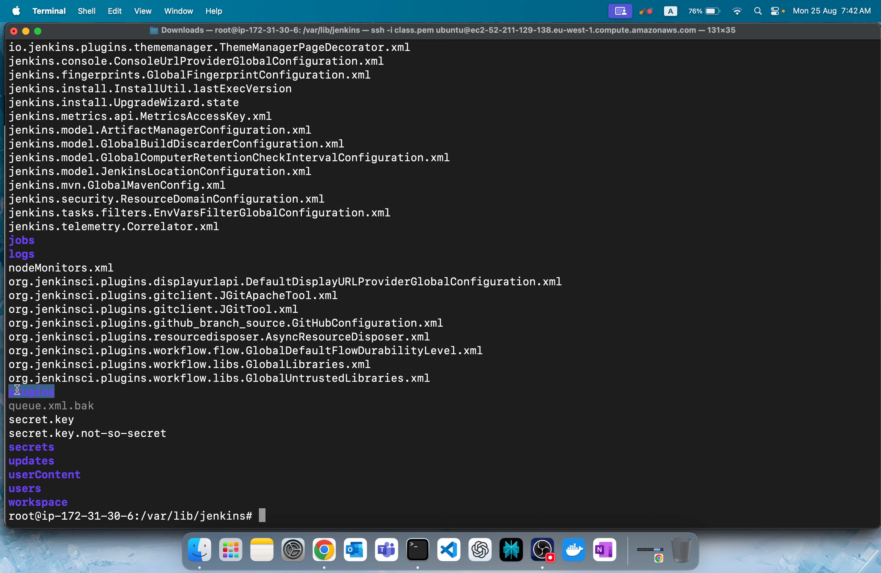
double_click(25, 253)
double_click(21, 241)
scroll(21, 244, "up", 10)
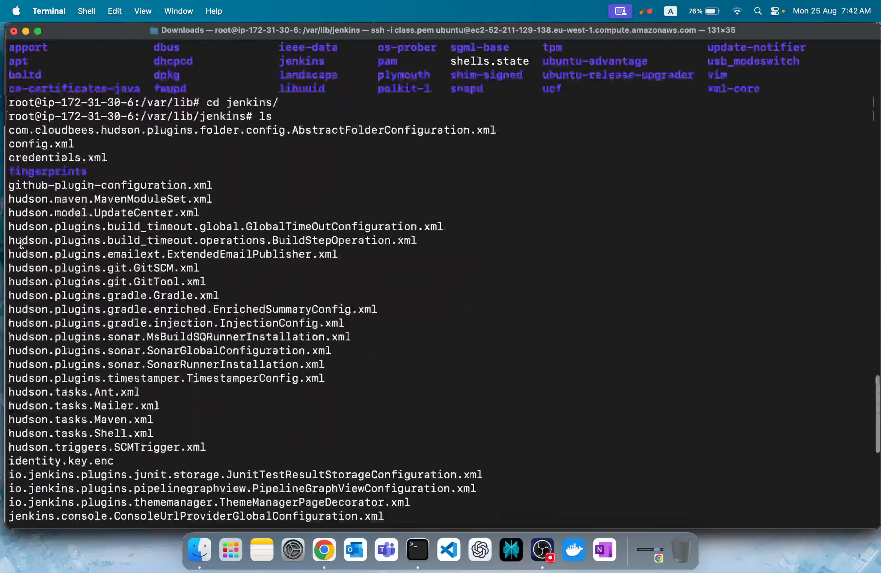
scroll(98, 346, "down", 10)
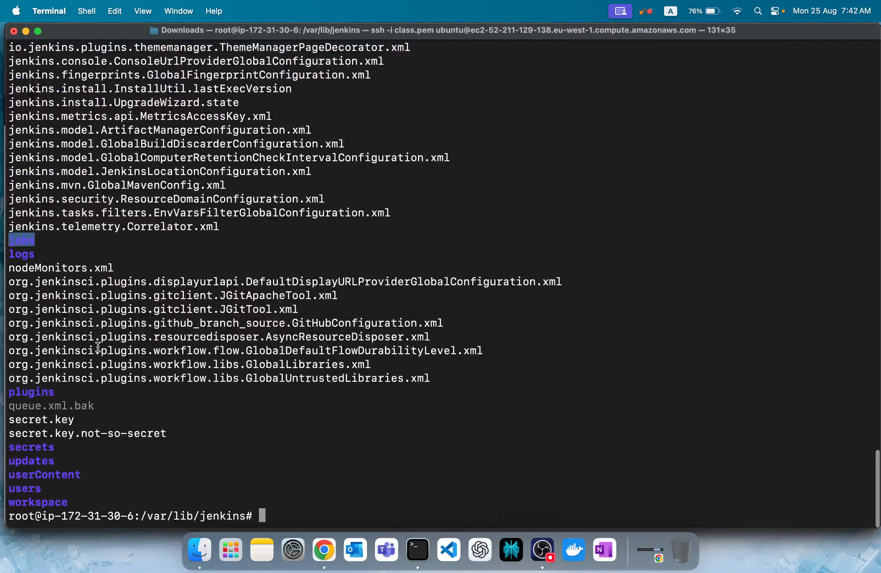
left_click(98, 346)
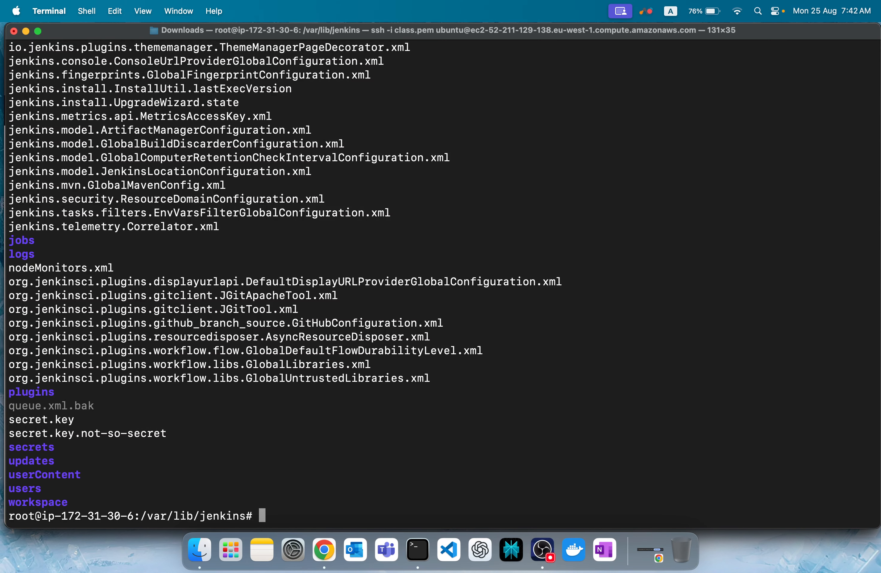
type("cd")
key("Return")
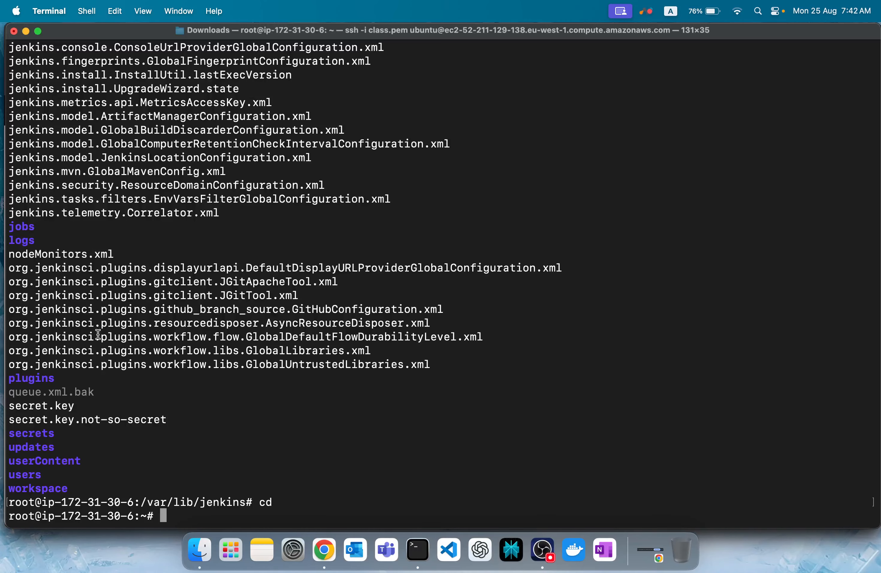
Step: Switch to Jenkins in Chrome and open ThinBackup from the Manage Jenkins tools
left_click(324, 549)
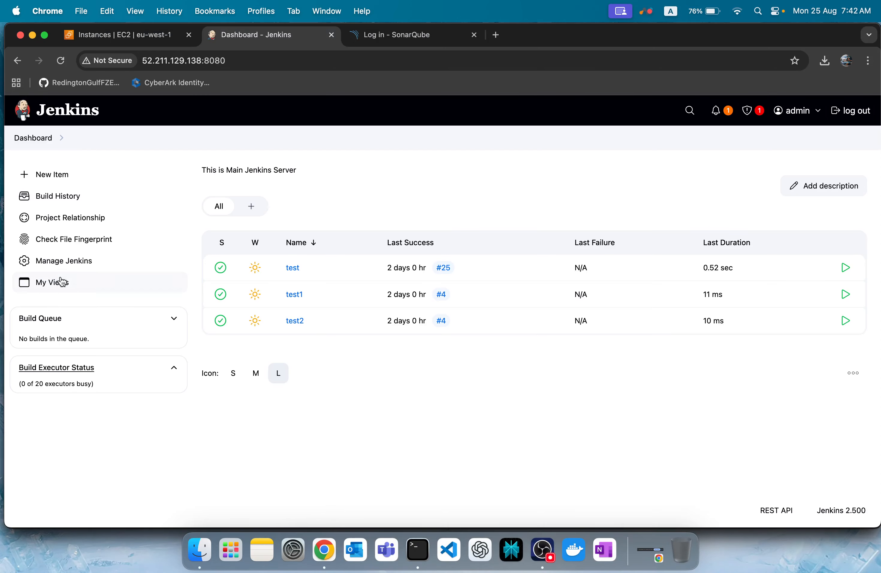
left_click(64, 265)
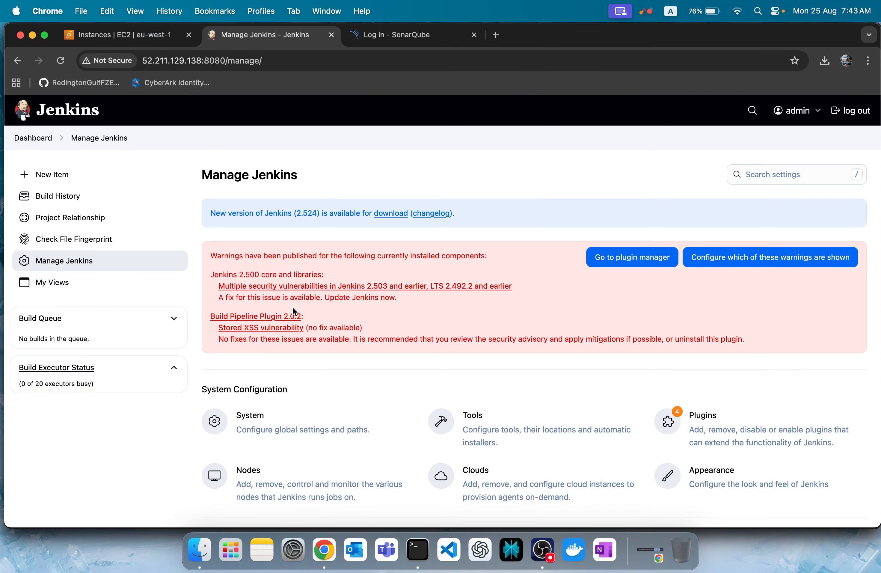
scroll(412, 298, "down", 7)
scroll(553, 301, "down", 7)
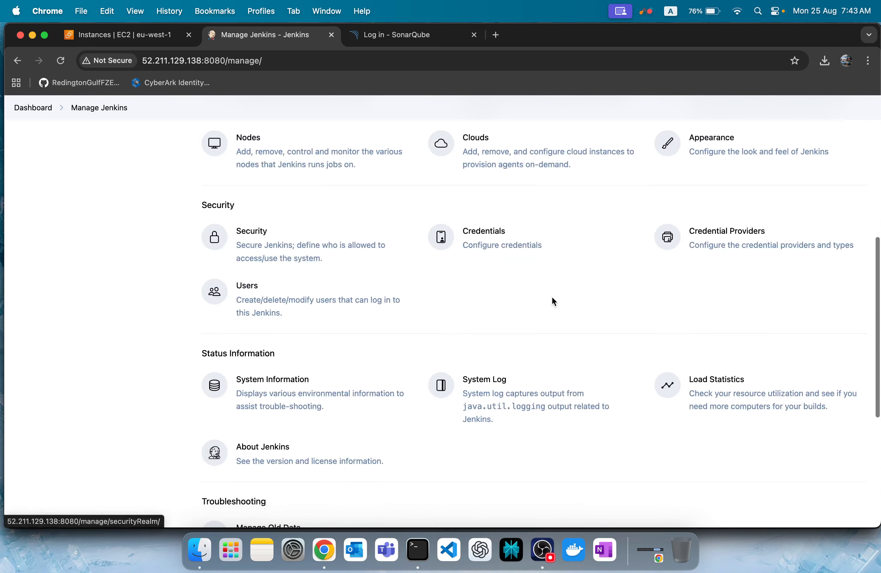
scroll(554, 301, "down", 2)
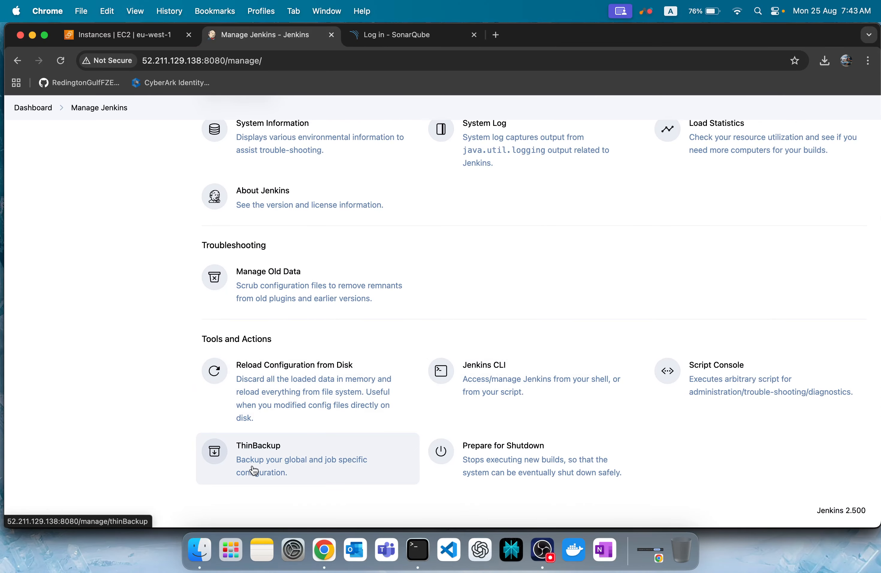
left_click(322, 460)
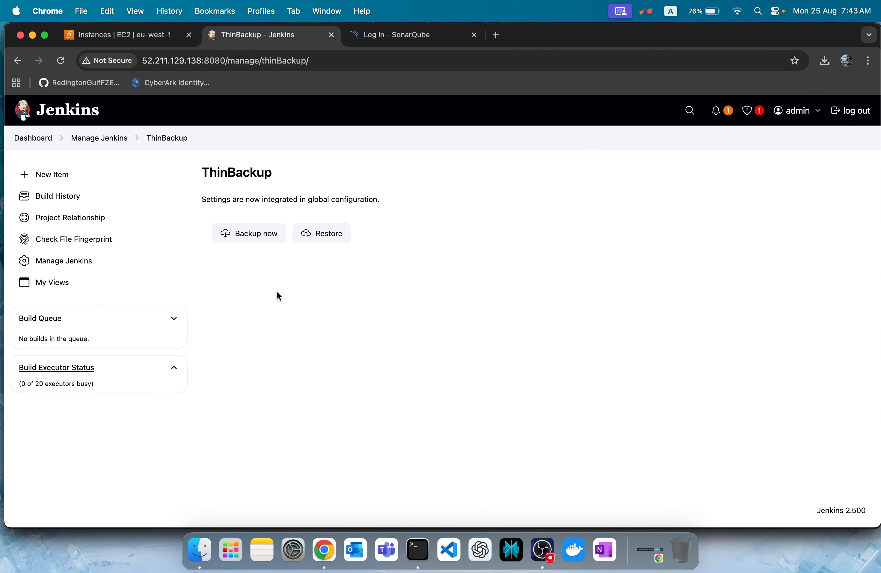
Step: Try to run an immediate backup with ThinBackup, and return to the Jenkins dashboard
left_click(251, 240)
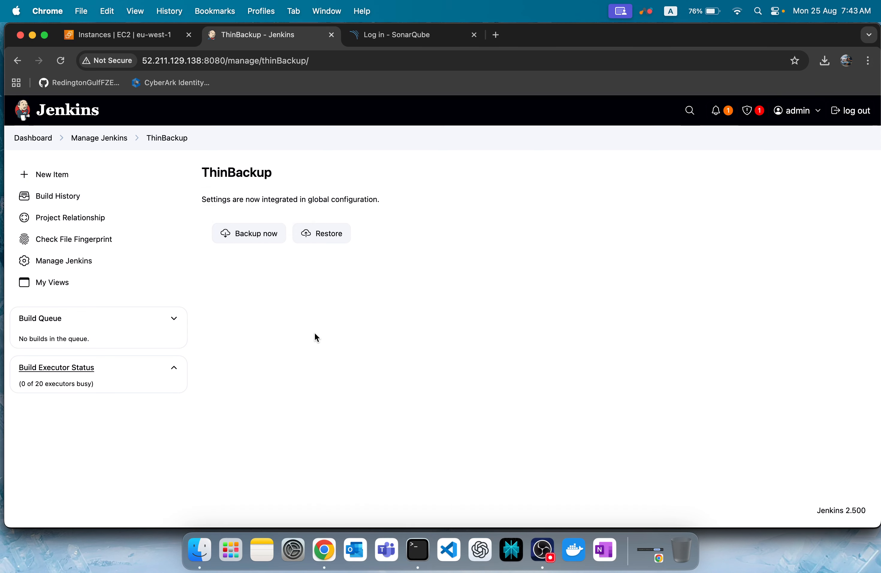
left_click(247, 242)
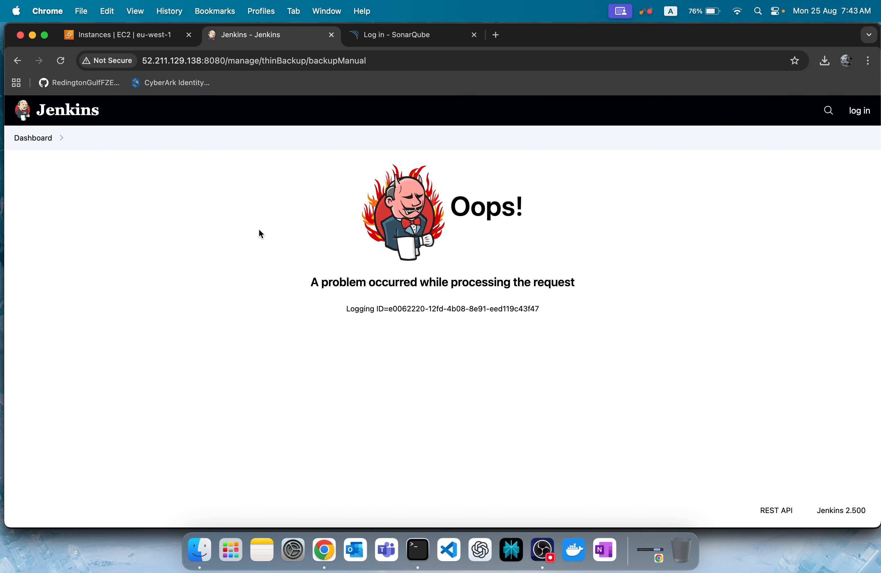
left_click(70, 119)
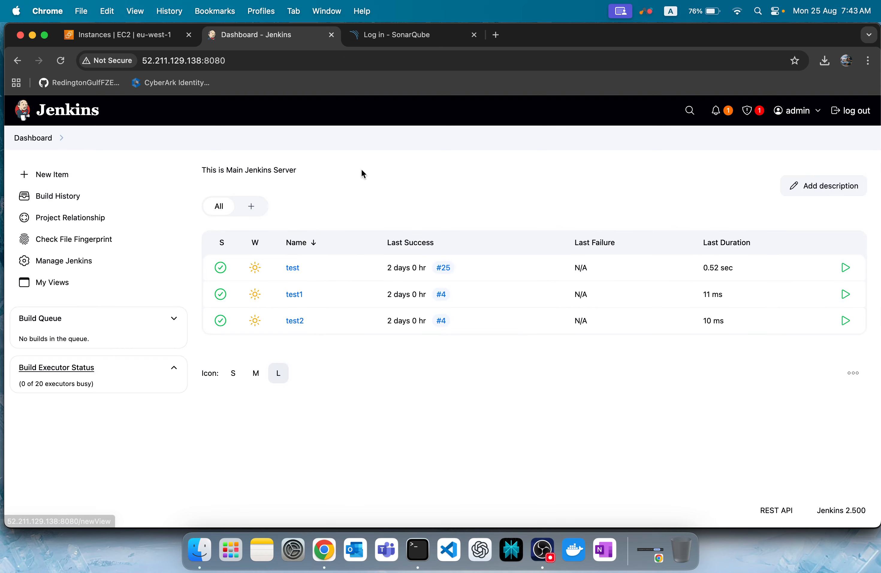
Step: Reopen the ThinBackup page in Manage Jenkins to view its options, and go back to the dashboard
left_click(49, 262)
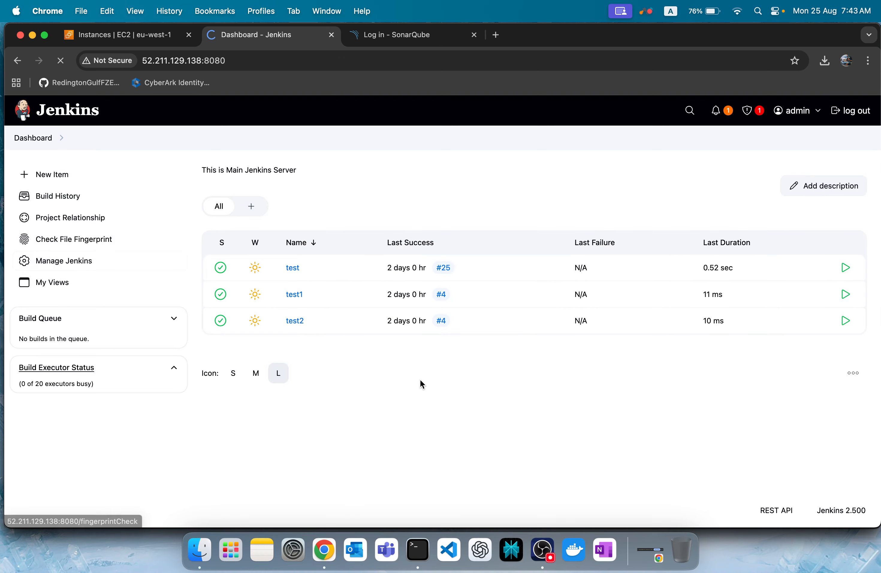
scroll(420, 381, "down", 10)
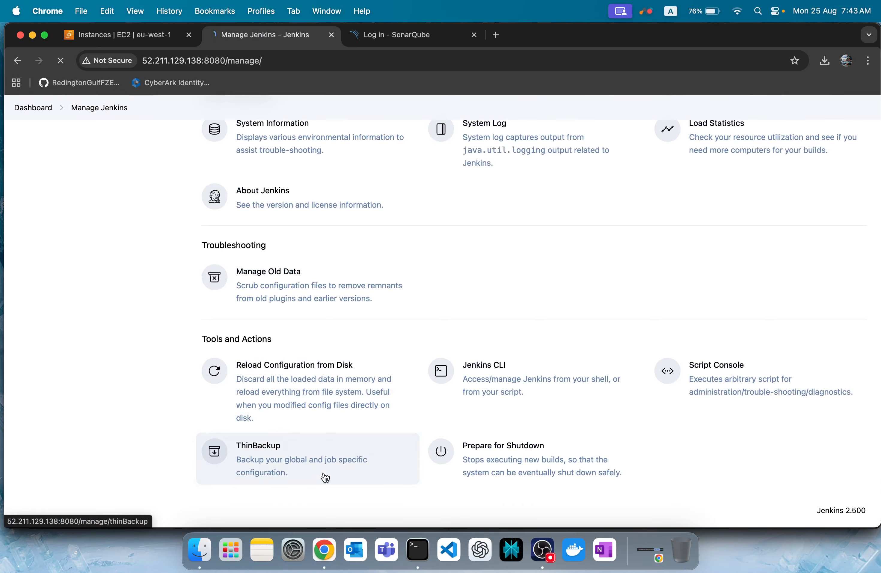
left_click(325, 477)
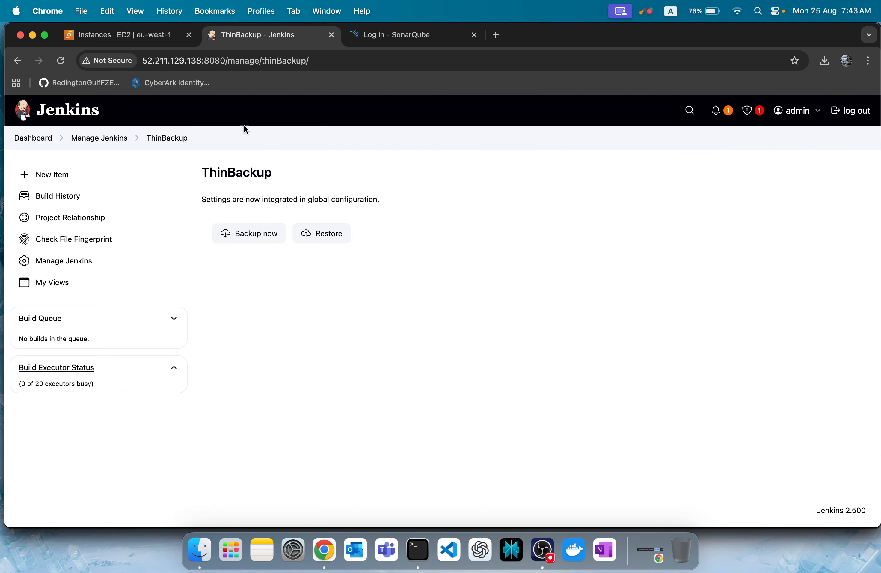
left_click(34, 138)
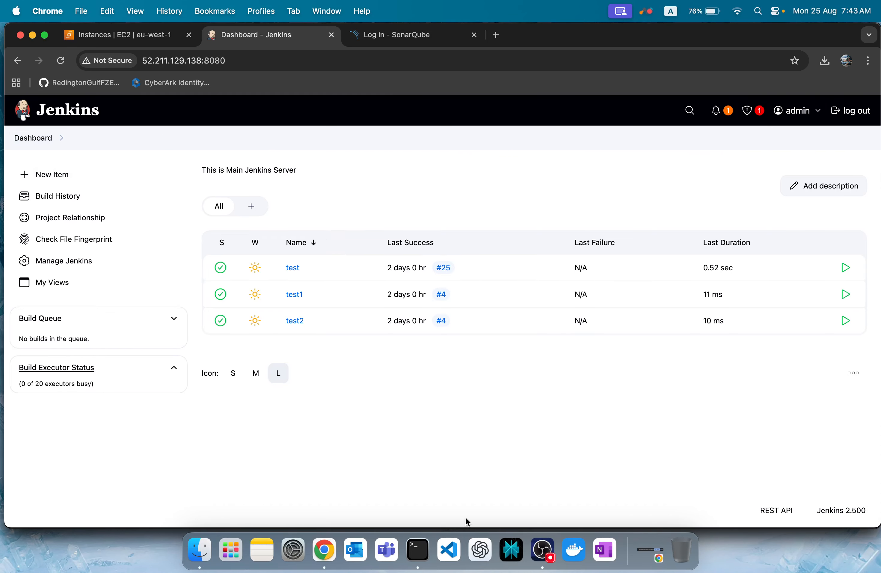
Step: Switch to Terminal and clear the shell screen
left_click(418, 550)
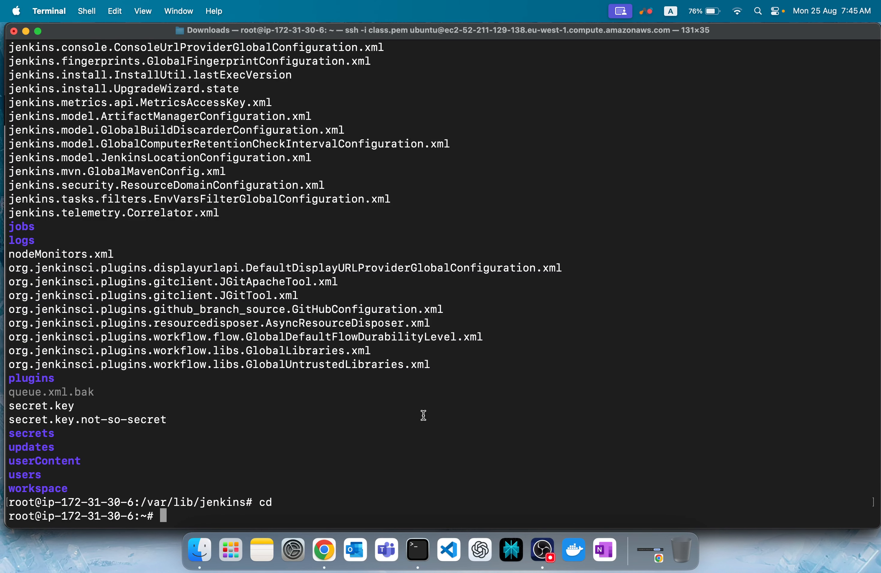
type("clear")
key("Return")
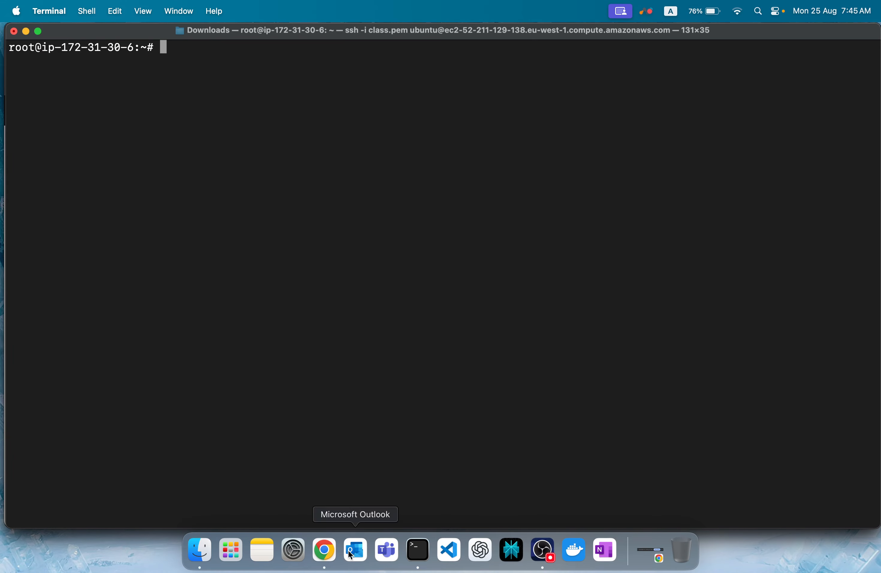
Step: Switch to Chrome and point out the address and port of the Jenkins server
left_click(324, 550)
left_click(223, 56)
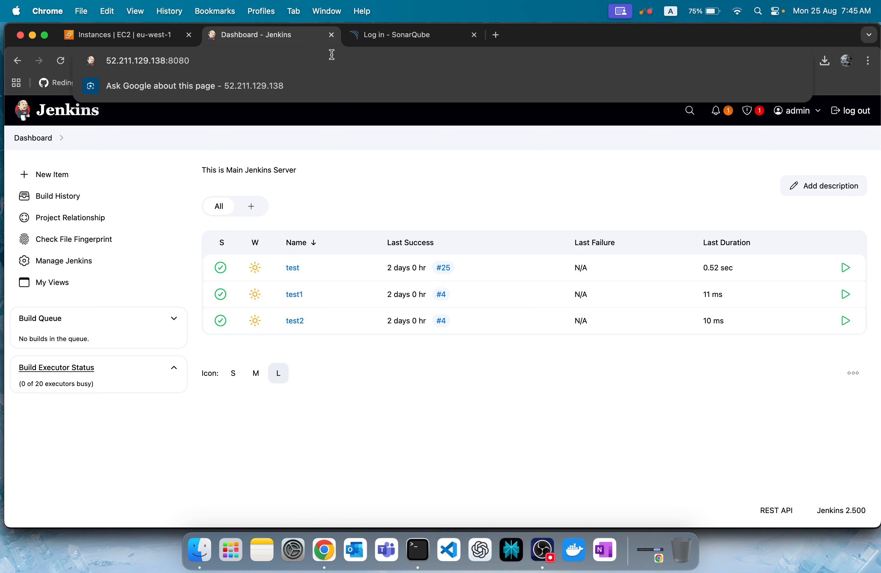
left_click(489, 407)
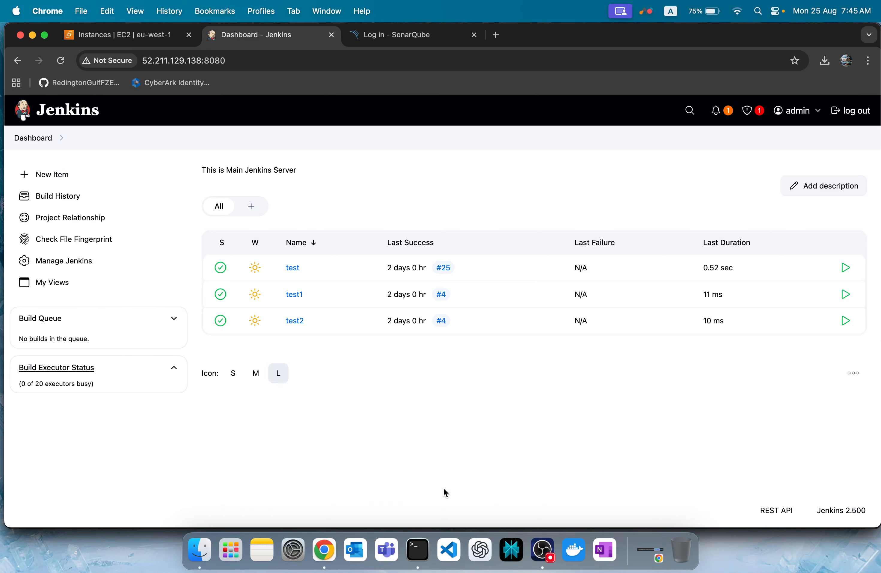
Step: Switch to Terminal, check the status of the jenkins service with systemctl and quit the status output
left_click(418, 548)
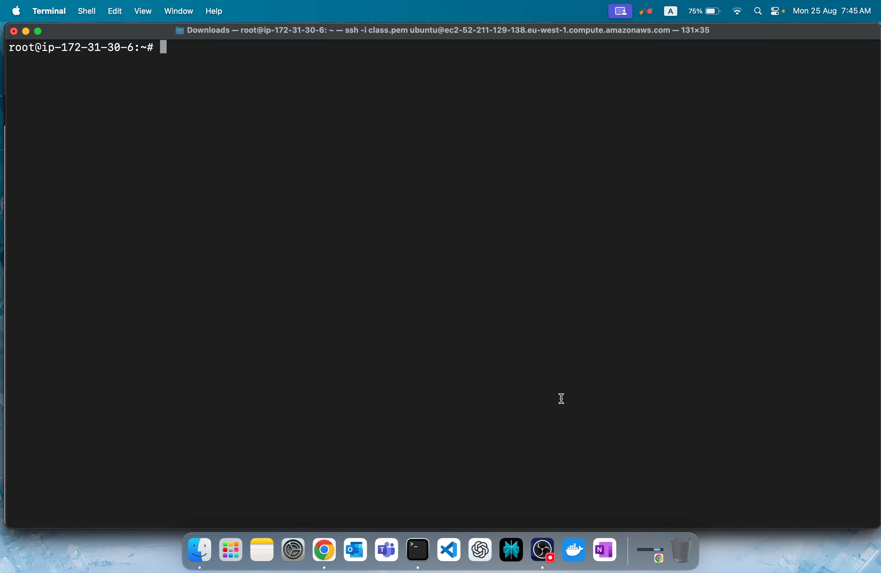
type("systemctl status jenkins")
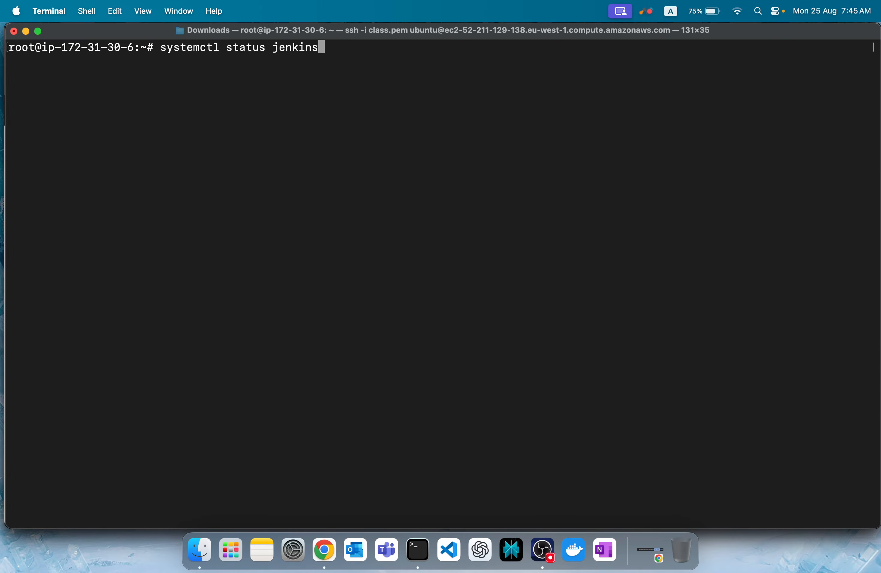
key("Return")
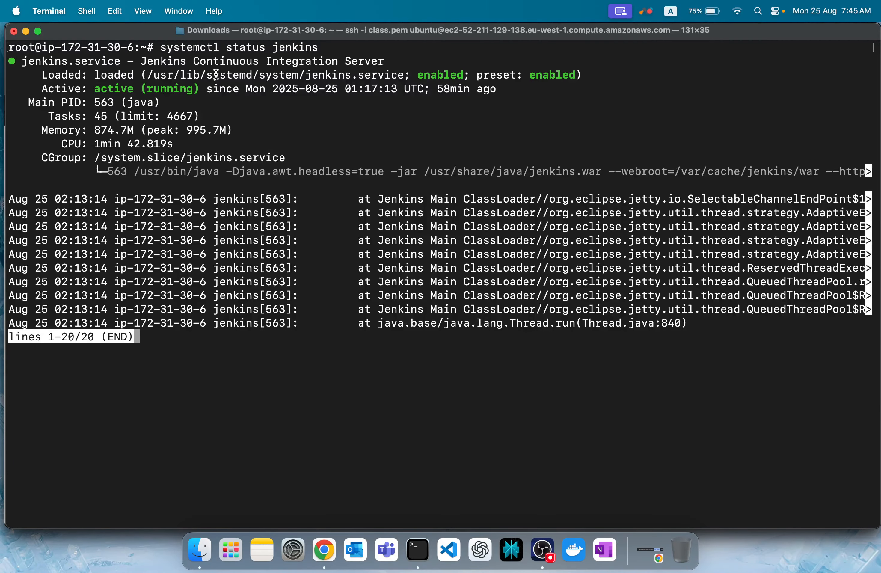
key("q")
left_click_drag(142, 88, 535, 264)
left_click(625, 465)
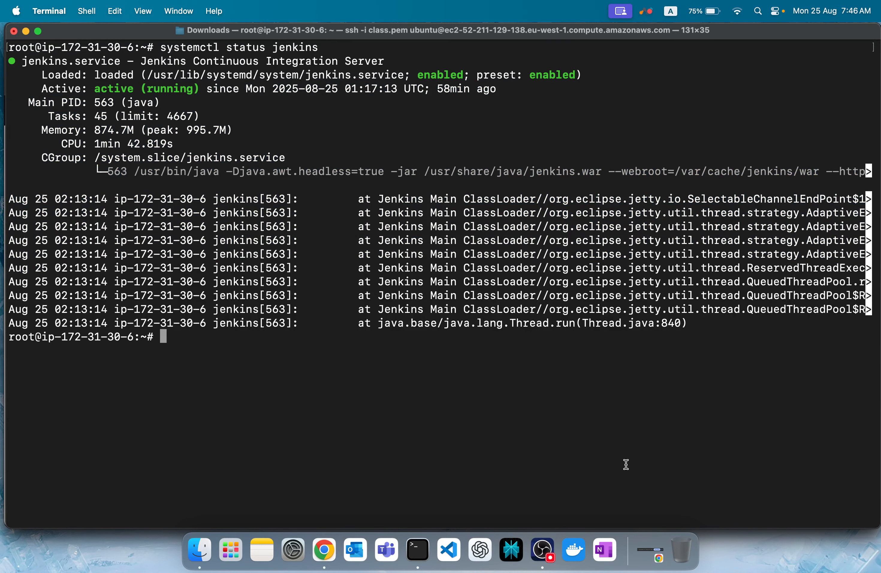
Step: Open the Jenkins defaults file /etc/default/jenkins in vi
key("Return")
type("vi /etc/def")
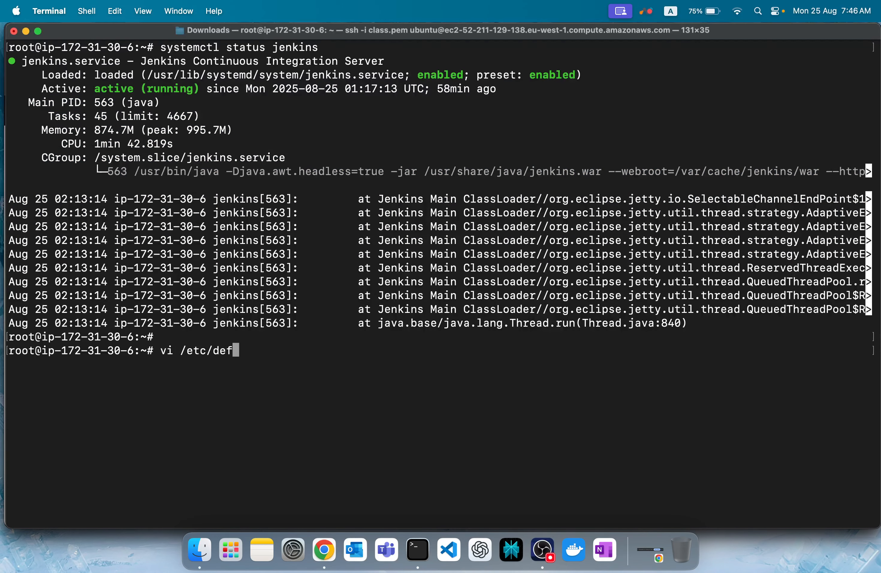
key("Tab")
type("j")
key("Tab")
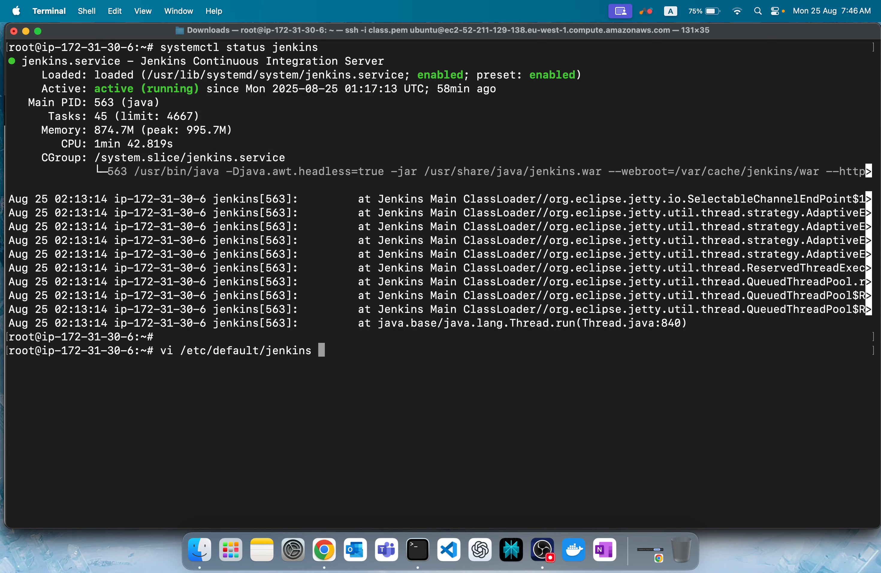
key("Return")
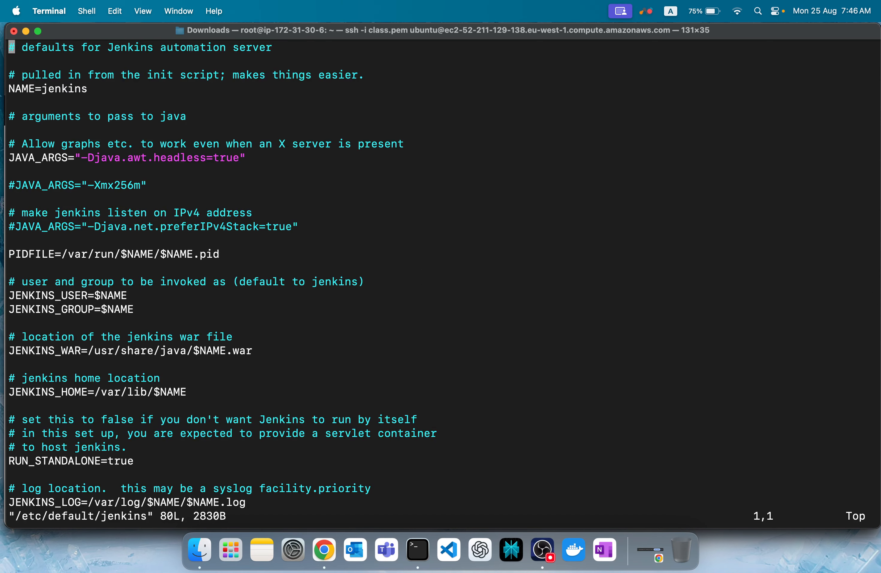
Step: Look through the name, Java arguments, user, group and home location settings in the Jenkins defaults file
key("Down")
key("Down")
key("Down")
key("Down")
key("Down")
key("Down")
key("Down")
key("Down")
key("Down")
key("Down")
key("Down")
key("Down")
key("Down")
key("Down")
key("Down")
key("Down")
key("Down")
key("Down")
key("Up")
key("Up")
key("Up")
key("Up")
key("Up")
key("Up")
key("Up")
triple_click(77, 98)
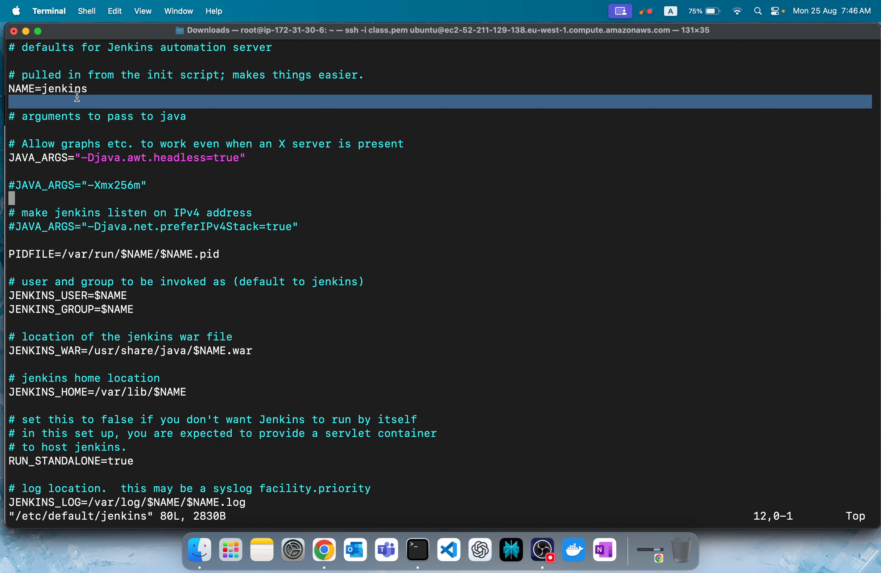
key("Down")
key("Down")
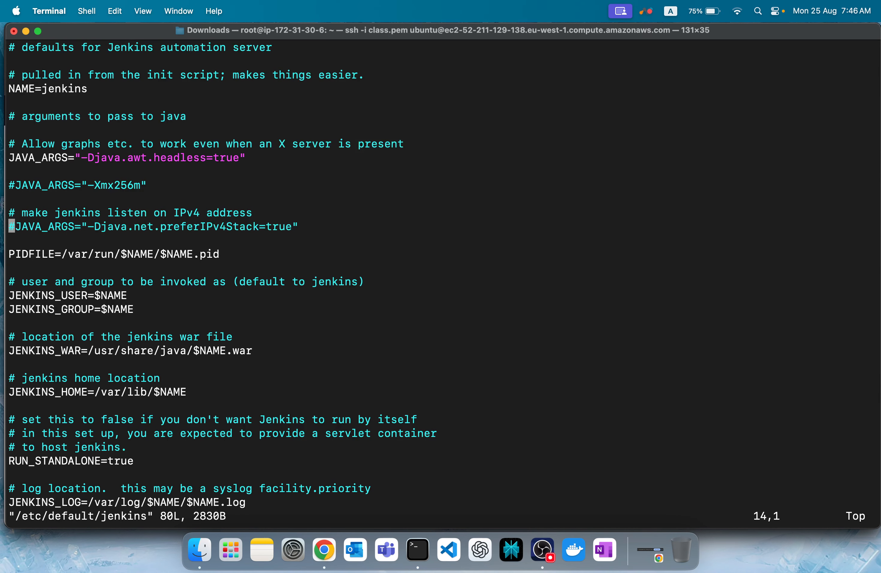
Step: Place the cursor at the end of the JENKINS_USER=$NAME line and highlight the default user jenkins in the comment above it
key("Down")
key("Down")
key("Down")
key("Down")
key("Down")
key("Down")
key("Right")
key("Right")
key("Right")
key("Right")
key("Right")
key("Right")
key("Right")
key("Right")
key("Right")
key("Up")
key("Up")
key("Down")
key("Right")
double_click(328, 276)
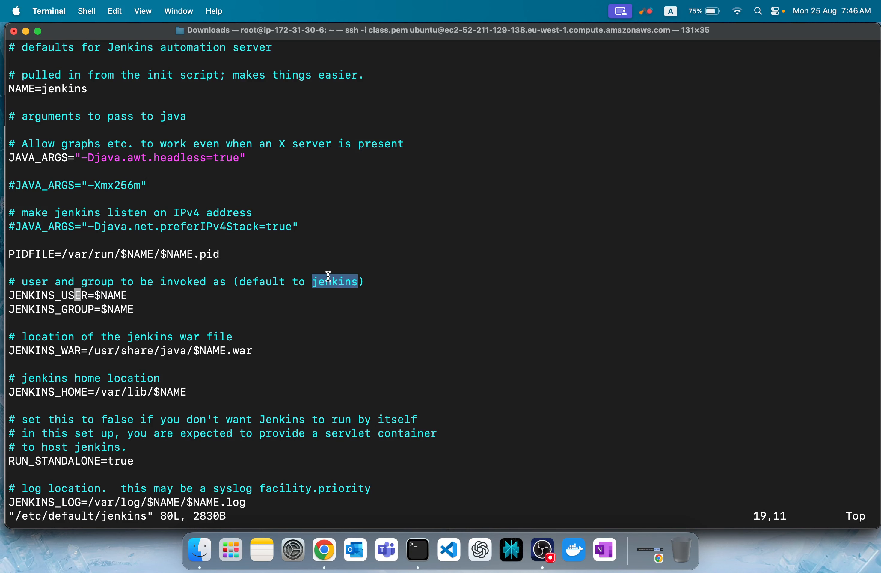
key("Right")
key("Right")
key("Right")
key("Right")
key("Right")
key("Right")
key("Right")
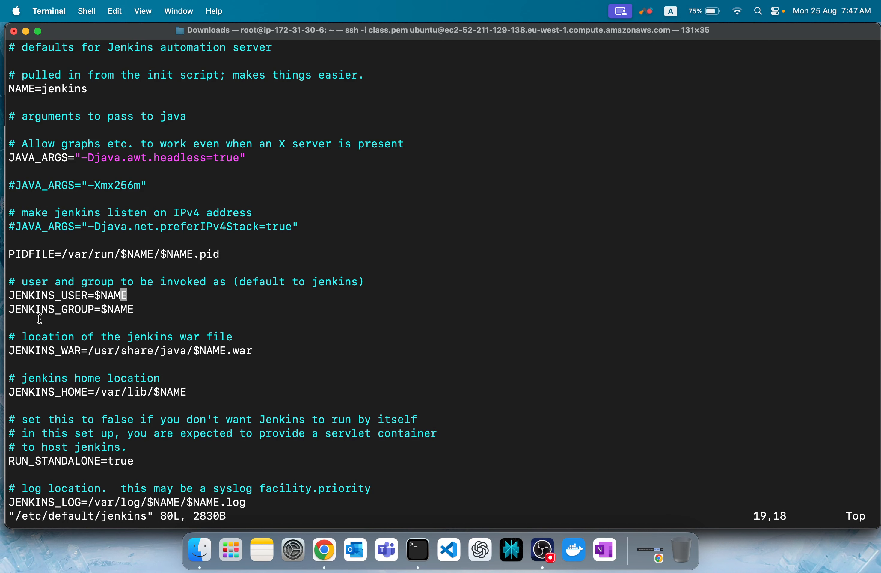
Step: Highlight the JENKINS_HOME path and its $NAME variable, and compare it with the NAME=jenkins definition in the defaults file
left_click_drag(98, 391, 187, 389)
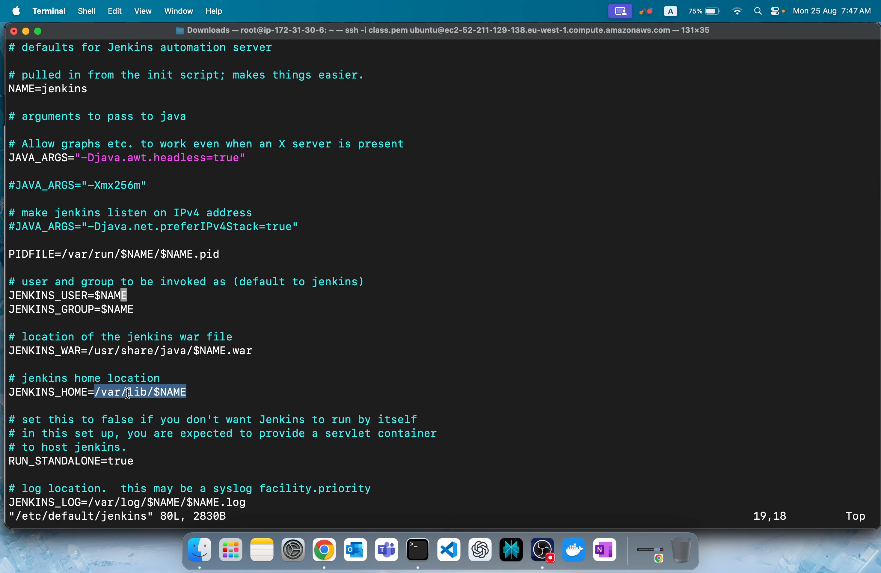
double_click(60, 394)
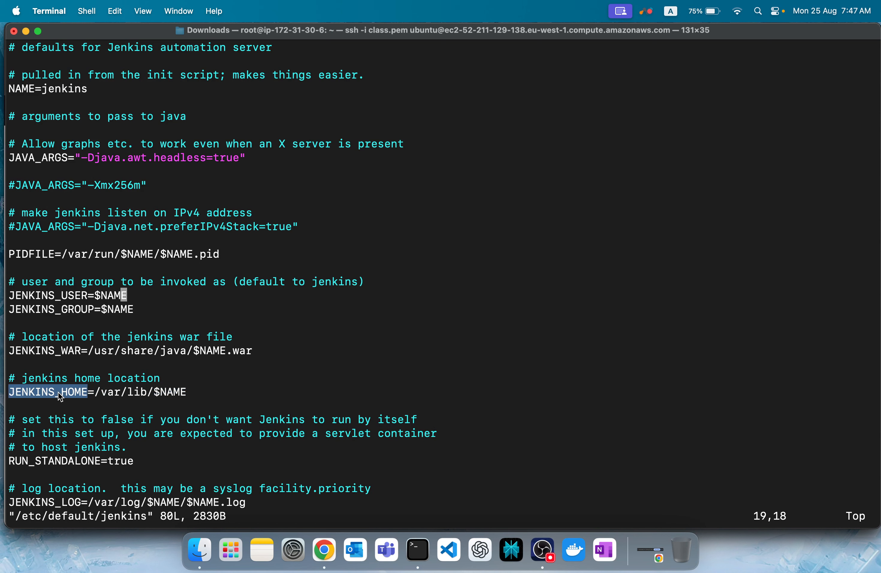
double_click(156, 393)
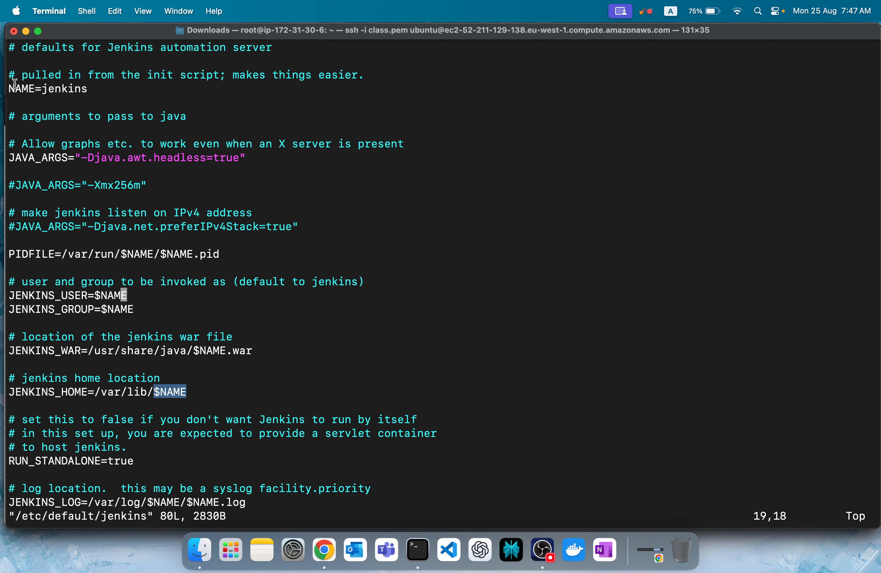
double_click(9, 91)
double_click(47, 90)
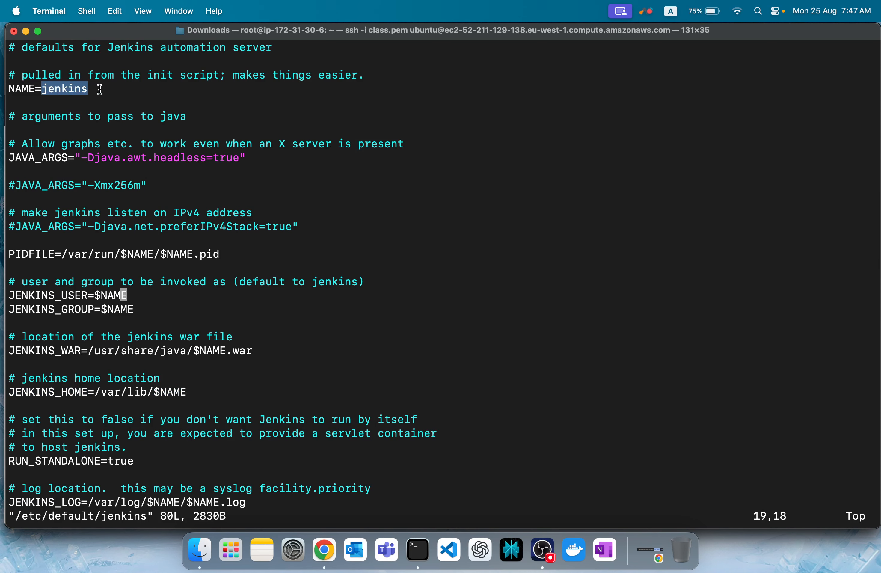
left_click_drag(116, 390, 203, 384)
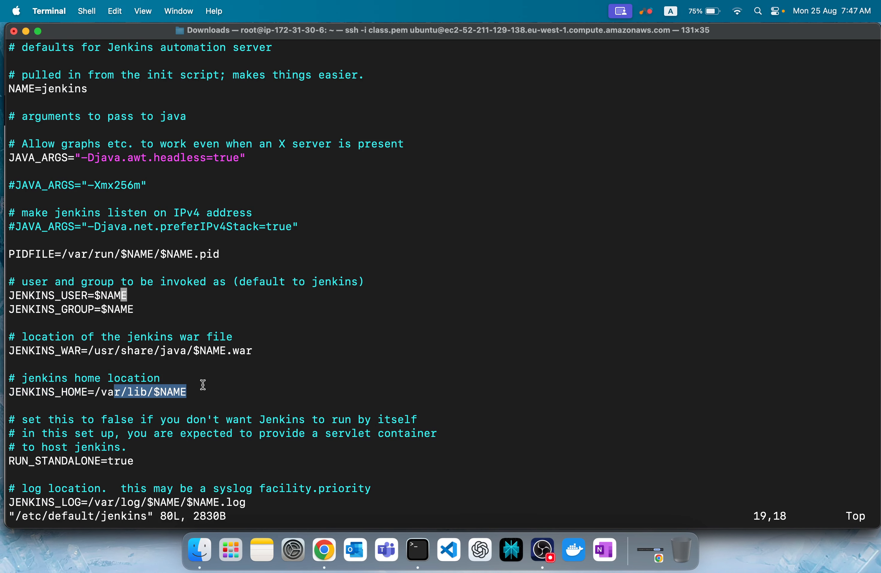
left_click(204, 385)
Step: Look through the war file, home, standalone and log location settings, and highlight the JENKINS_HOME line
key("Down")
key("Down")
key("Down")
key("Down")
key("Down")
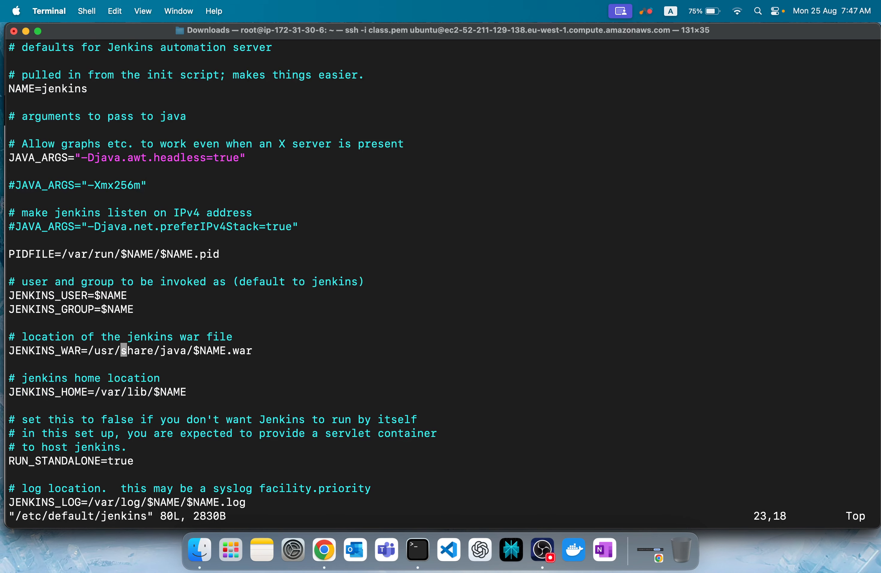
key("Down")
key("Down")
key("Down")
key("Down")
key("Down")
key("Down")
key("Down")
key("Down")
key("Down")
key("Down")
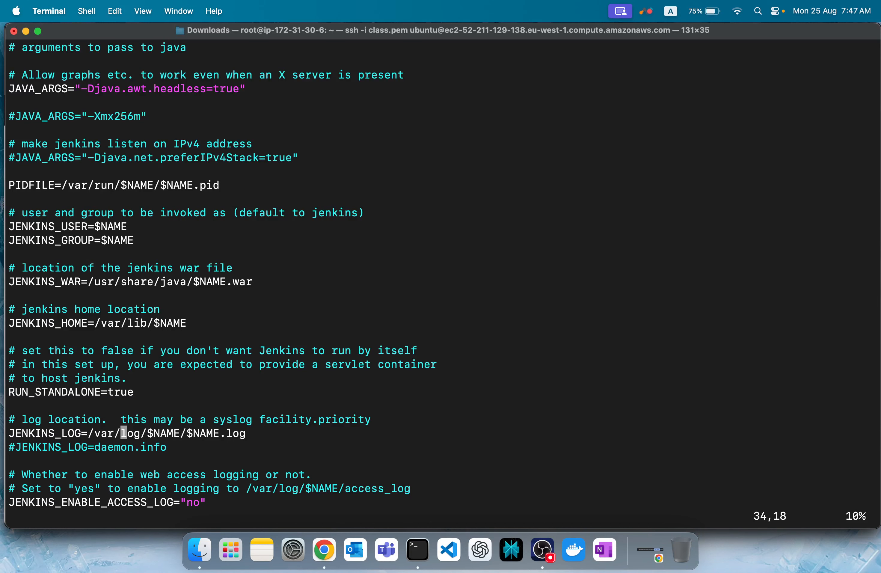
triple_click(119, 323)
Step: Read on through the access log, open files limit and umask settings down to the HTTP port and servlet context settings
key("Down")
key("Down")
key("Down")
key("Down")
key("Down")
key("Down")
key("Down")
key("Down")
key("Down")
key("Down")
key("Down")
key("Down")
key("Down")
key("Down")
key("Down")
key("Down")
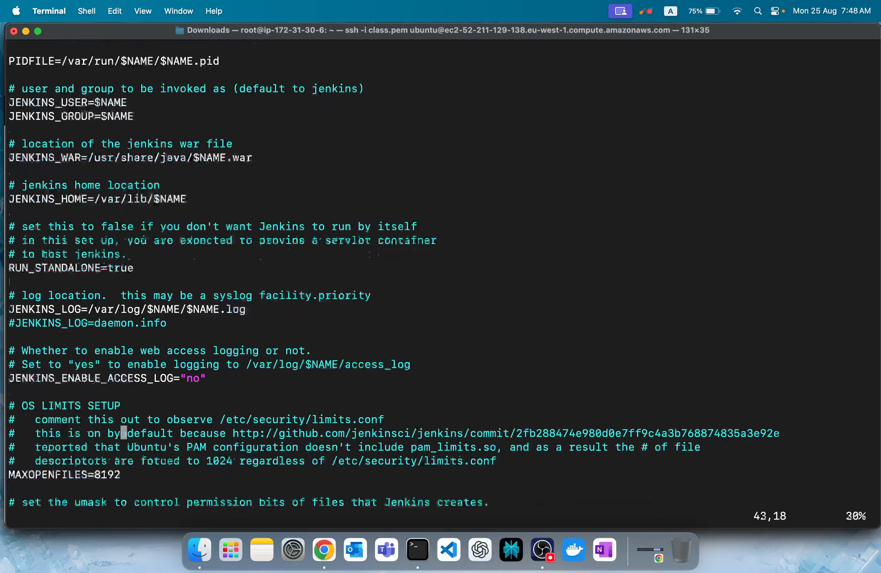
key("Down")
key("Down")
key("Down")
key("Down")
key("Down")
key("Down")
key("Down")
key("Down")
key("Down")
key("Down")
key("Down")
key("Down")
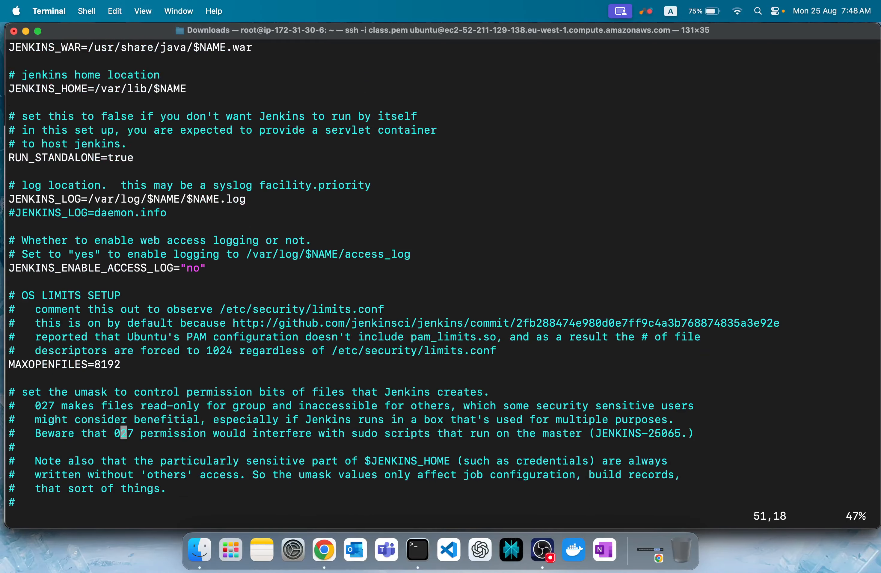
key("Down")
key("Down")
key("Down")
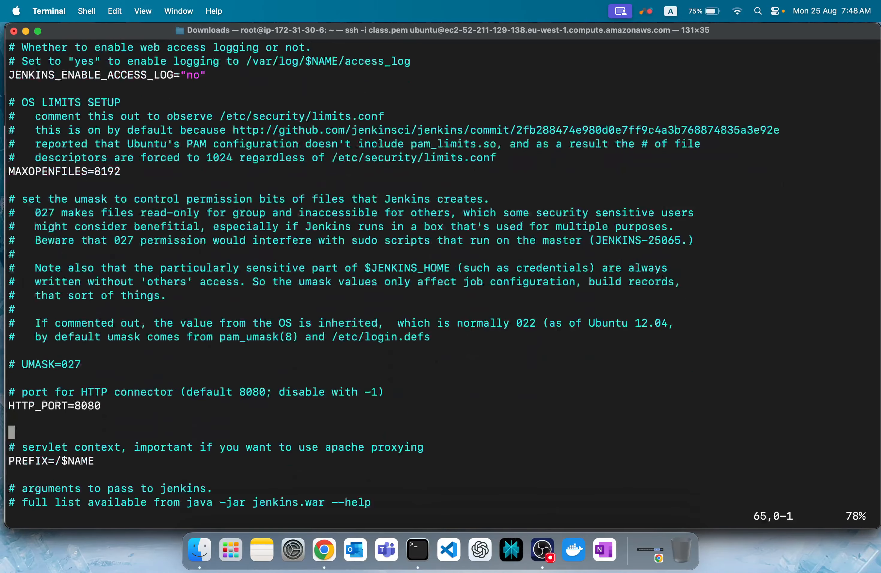
Step: Place the cursor on the port number in the HTTP_PORT line
key("Up")
key("Up")
key("Left")
key("Left")
key("Left")
key("Left")
key("Right")
key("Right")
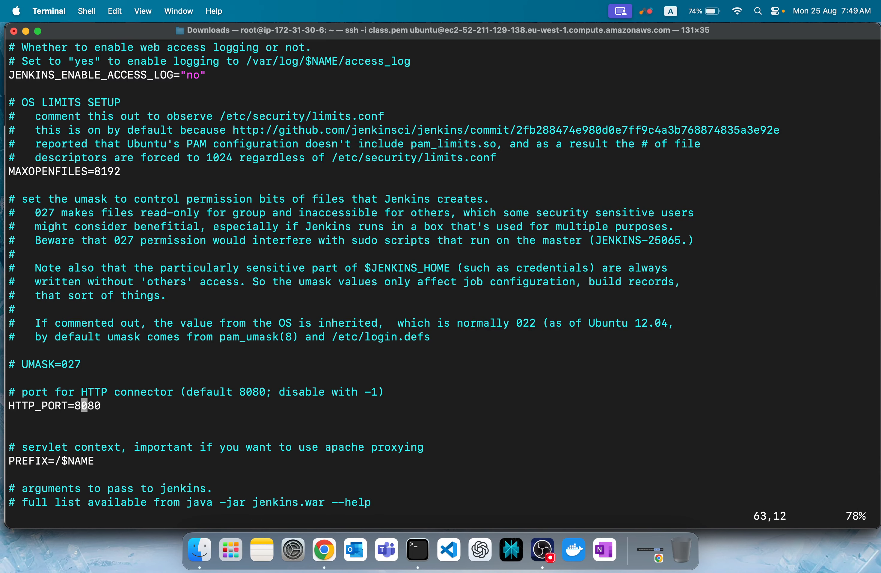
key("Right")
key("Right")
Step: Quit vi without changing the defaults file, highlight the earlier systemctl status command and clear the terminal
type(":q")
key("Return")
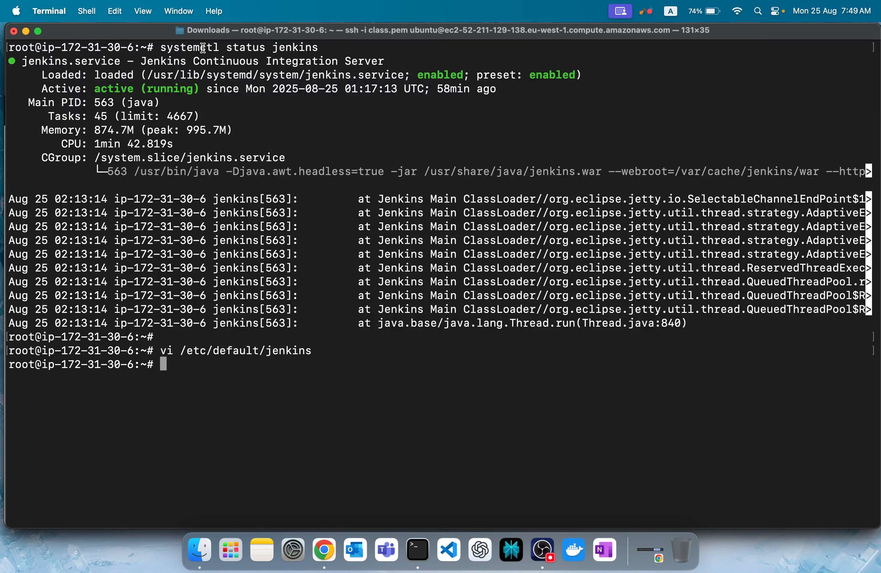
left_click_drag(201, 47, 343, 59)
left_click(373, 242)
type("clear")
key("Return")
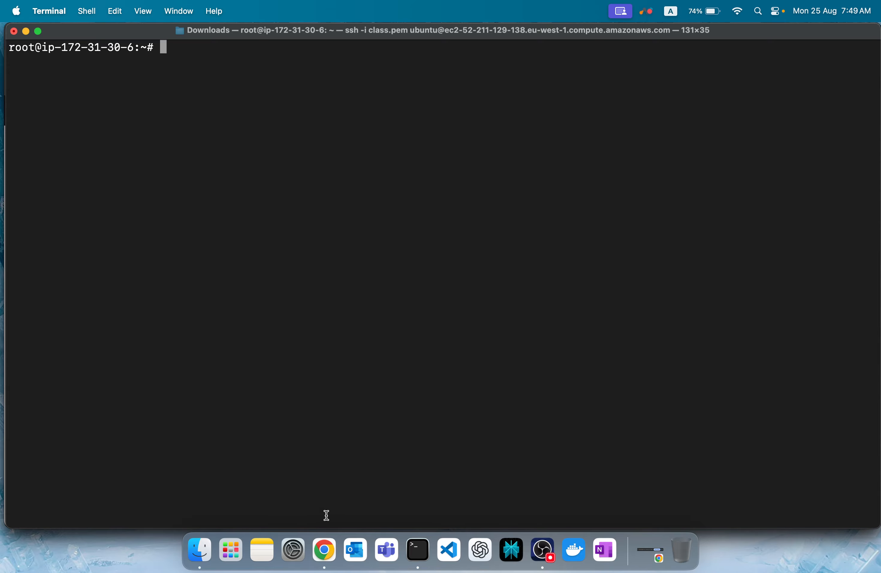
Step: Switch to Chrome, view the system configuration and security options on the Manage Jenkins page, and return to the dashboard
left_click(327, 548)
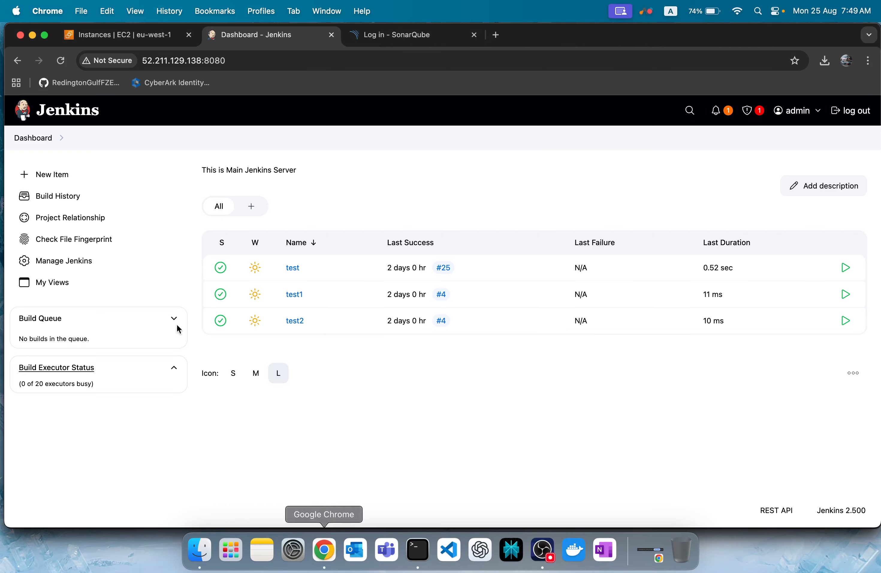
left_click(92, 265)
scroll(388, 320, "down", 5)
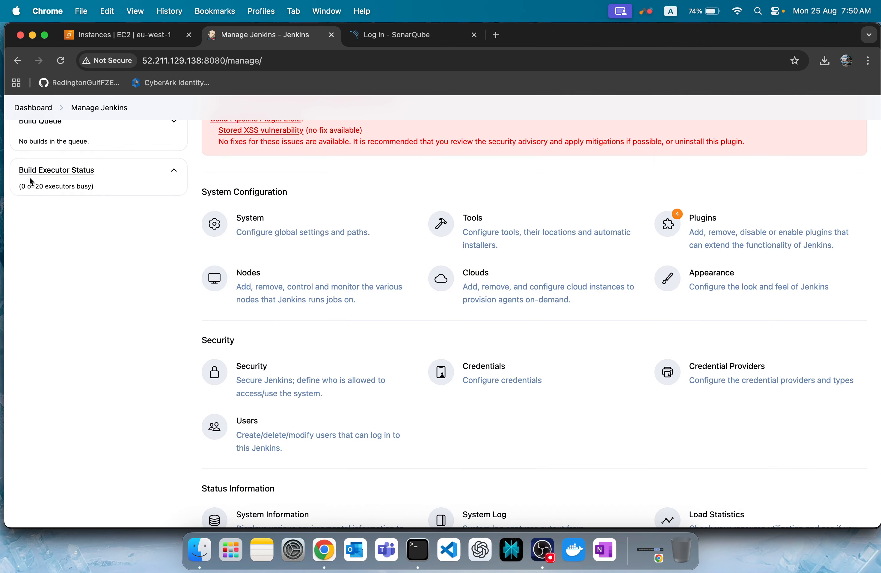
left_click(35, 109)
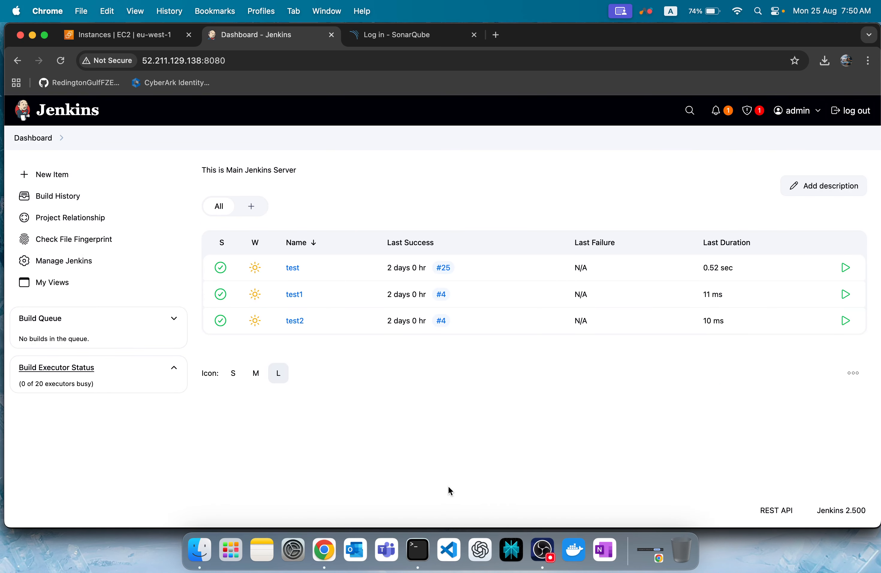
Step: Open Manage Jenkins again and look over its security, status information and troubleshooting sections
left_click(75, 263)
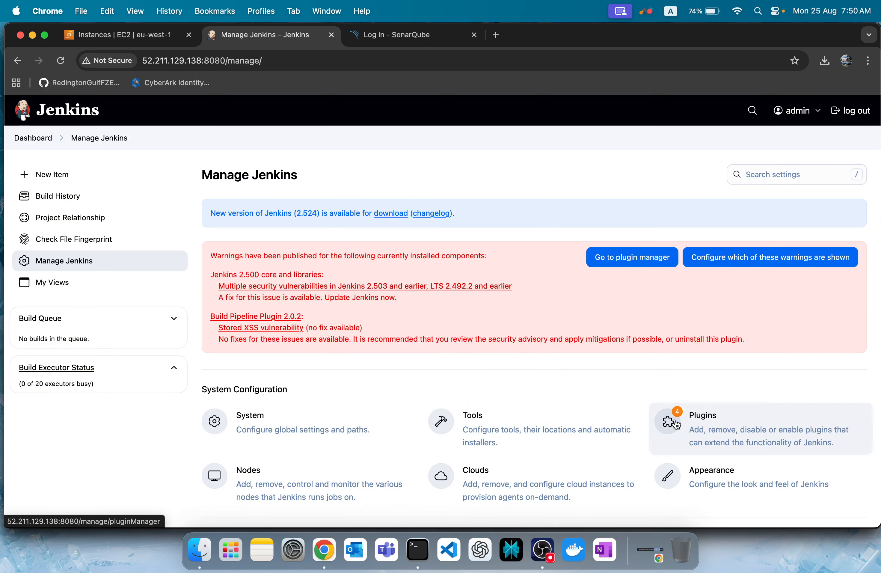
scroll(674, 417, "down", 10)
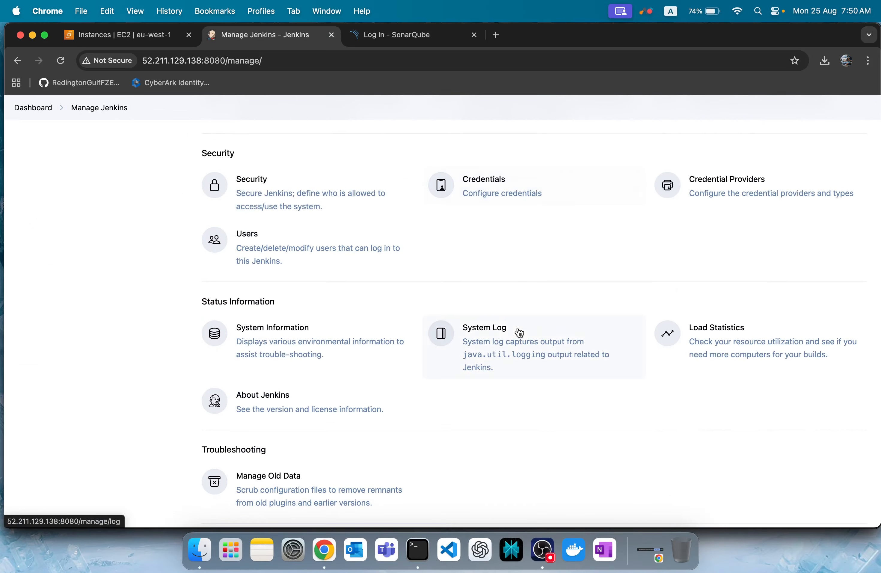
scroll(517, 327, "up", 10)
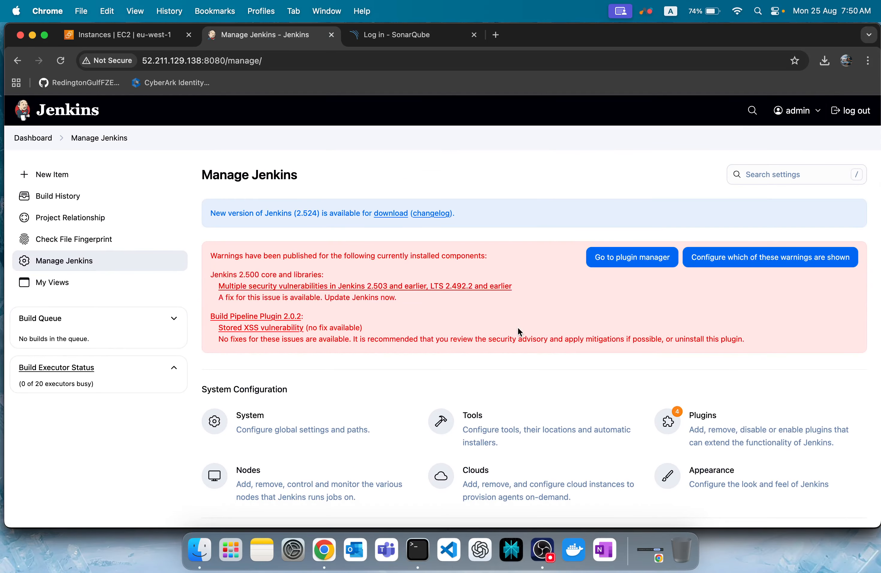